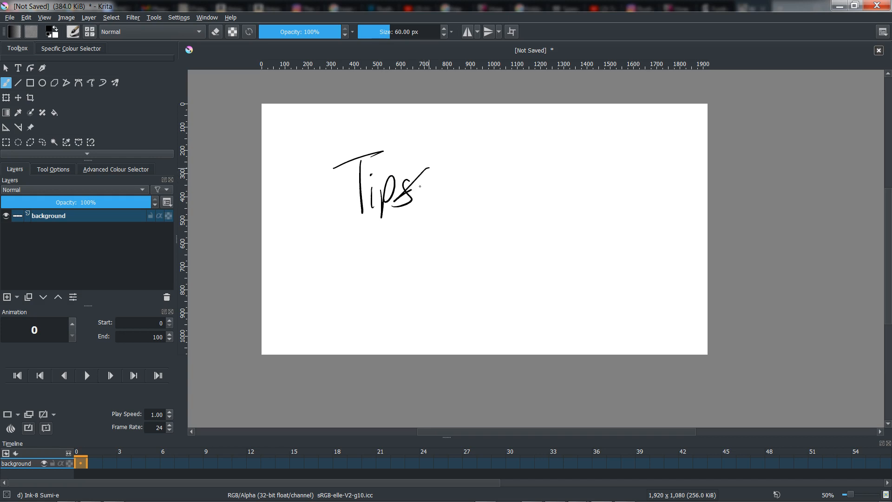
Clear the handwritten word from the background layer.
key("Delete")
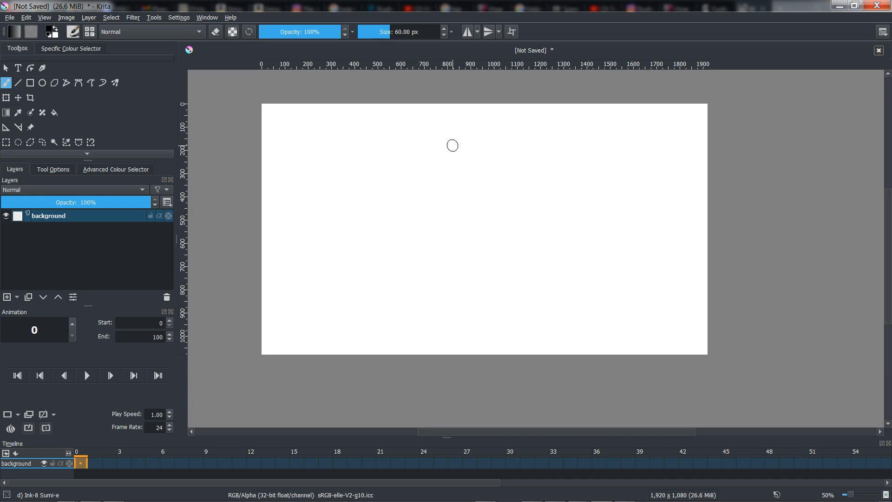
mouse_move(376, 164)
left_mouse_down()
mouse_move(430, 143)
mouse_move(409, 193)
mouse_move(435, 172)
mouse_move(471, 168)
mouse_move(468, 177)
mouse_move(510, 171)
left_mouse_up()
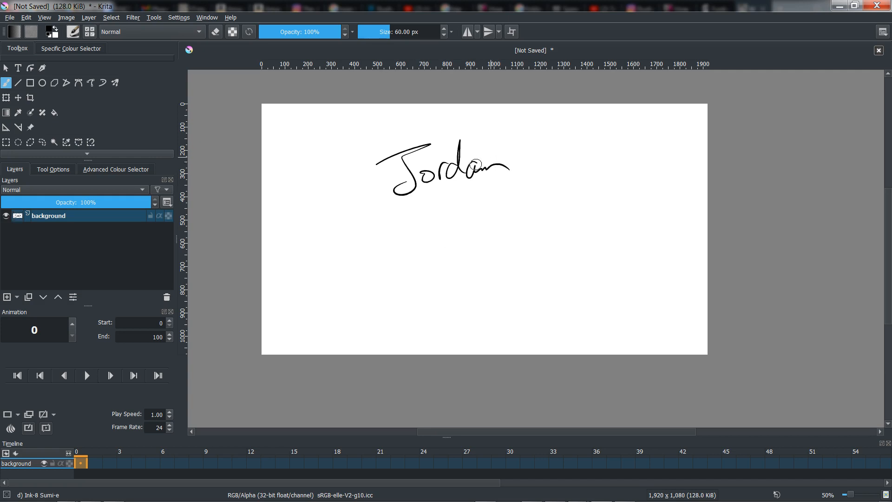
left_click_drag(364, 228, 563, 166)
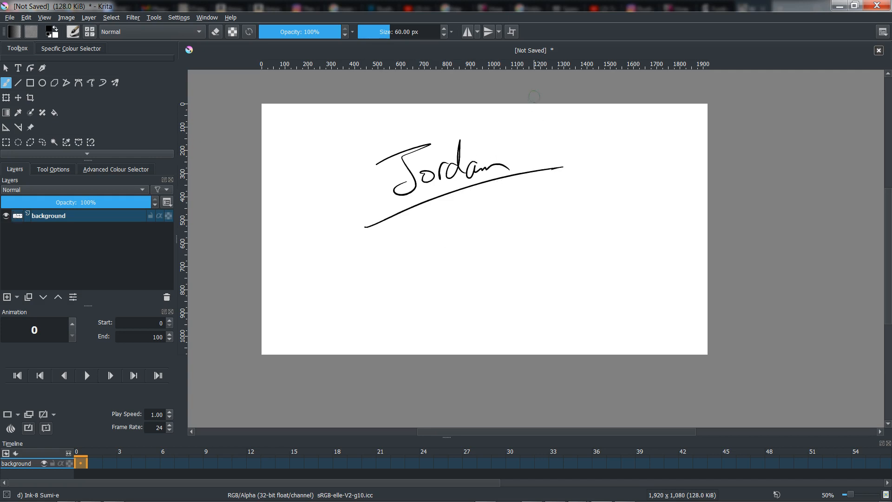
key("Delete")
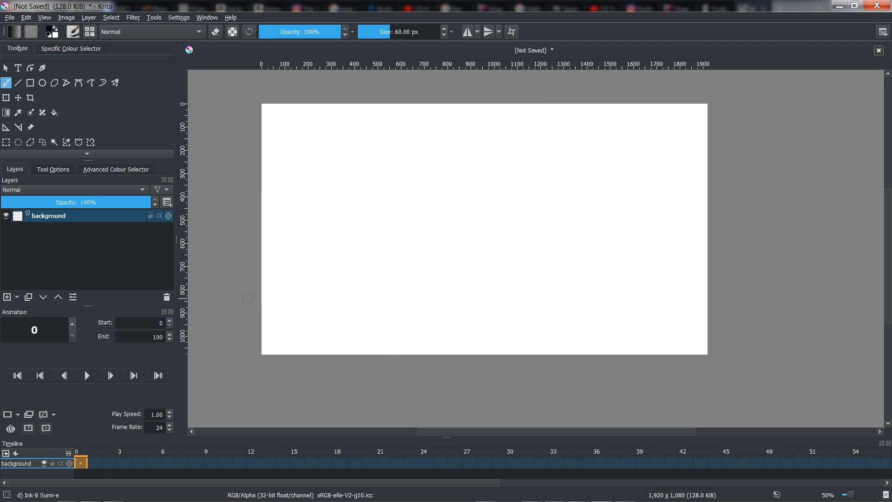
Draw a large overhanging rock and a ground line across the whole canvas, adding crack lines inside the rock.
mouse_move(251, 313)
left_mouse_down()
mouse_move(318, 290)
mouse_move(332, 207)
mouse_move(369, 186)
mouse_move(410, 189)
mouse_move(451, 224)
mouse_move(453, 250)
mouse_move(418, 274)
mouse_move(421, 299)
mouse_move(716, 313)
left_mouse_up()
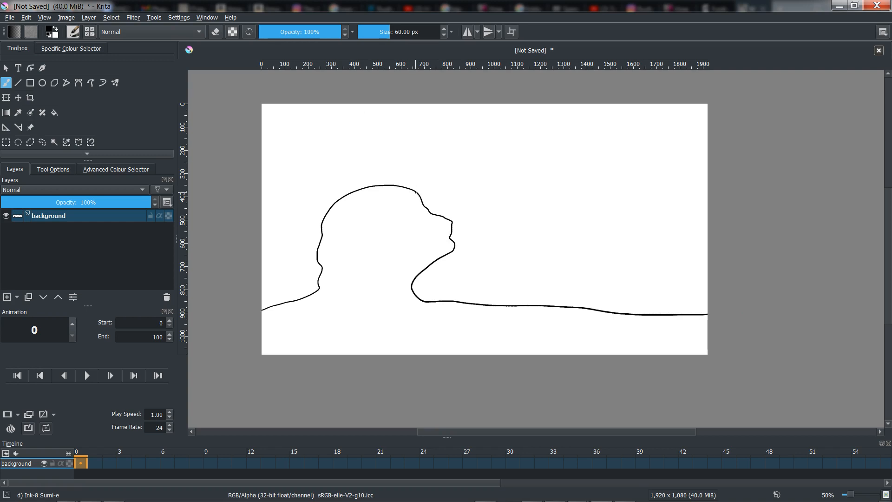
left_click_drag(404, 204, 385, 216)
left_click_drag(448, 226, 410, 242)
left_click_drag(336, 248, 351, 260)
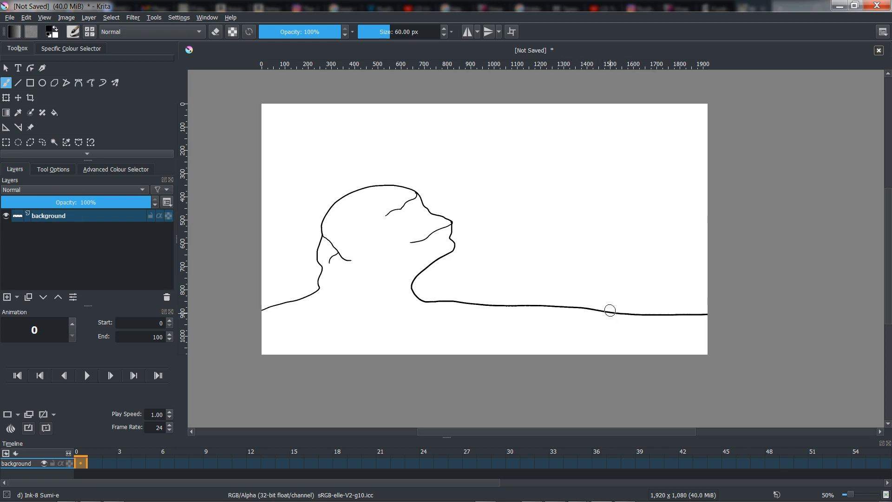
Erase a section of the ground line to the right of the large rock and outline a small boulder there.
key("e")
mouse_move(605, 296)
left_mouse_down()
mouse_move(601, 331)
mouse_move(615, 316)
mouse_move(630, 317)
mouse_move(626, 308)
mouse_move(648, 314)
mouse_move(624, 289)
mouse_move(597, 284)
mouse_move(599, 303)
mouse_move(593, 289)
mouse_move(590, 306)
mouse_move(620, 321)
left_mouse_up()
key("e")
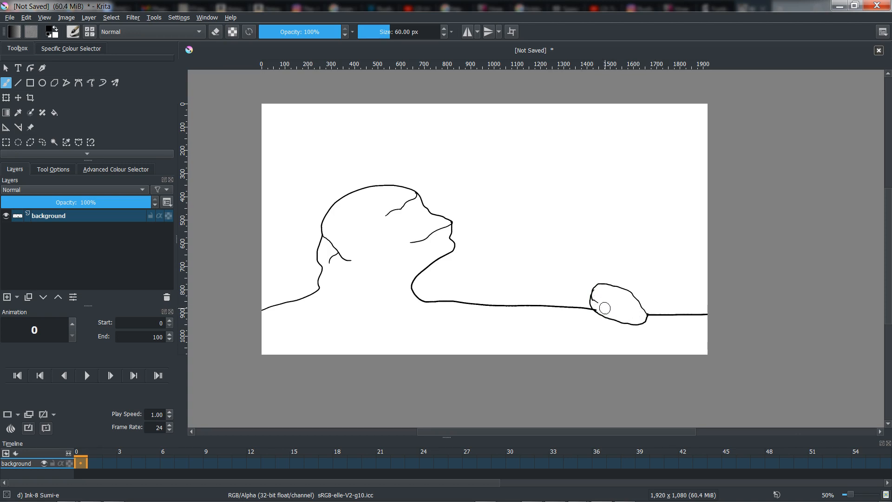
Add crack lines inside the boulder and crease lines at the large rock's neck and lower left edge.
key("e")
key("e")
mouse_move(592, 303)
left_mouse_down()
mouse_move(638, 311)
mouse_move(630, 296)
left_mouse_up()
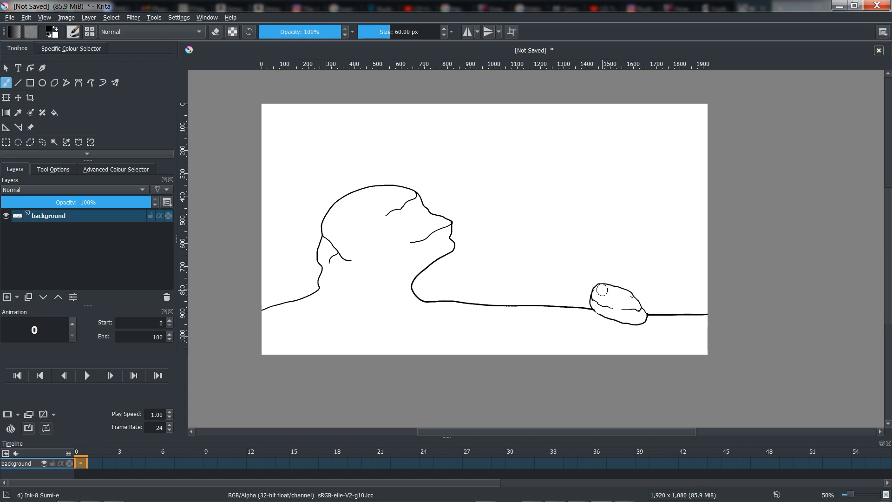
left_click_drag(636, 321, 641, 319)
mouse_move(414, 280)
left_mouse_down()
mouse_move(391, 301)
mouse_move(410, 305)
left_mouse_up()
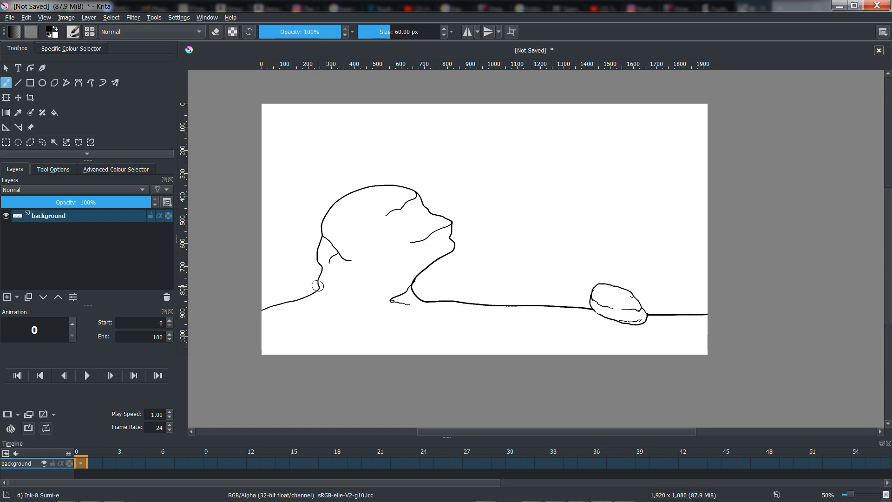
left_click_drag(322, 266, 351, 282)
Add a new paint layer and switch to the GDquest PixelArt Shape brush.
left_click(6, 296)
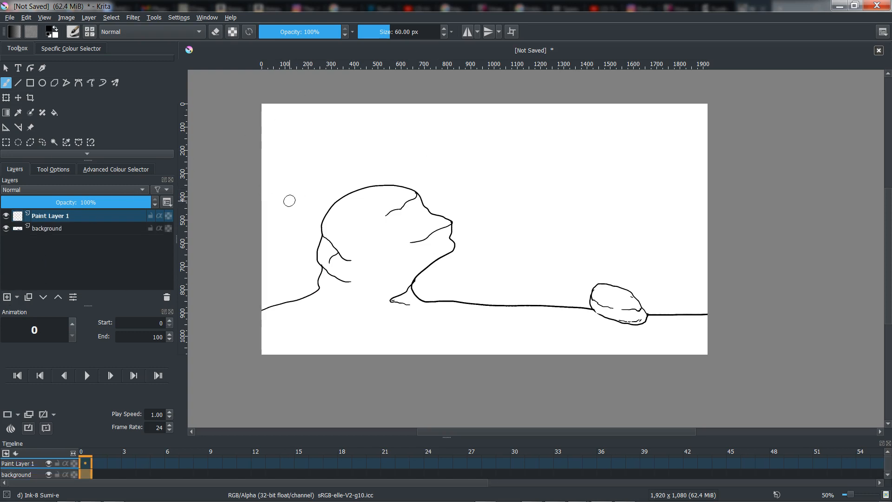
right_click(244, 174)
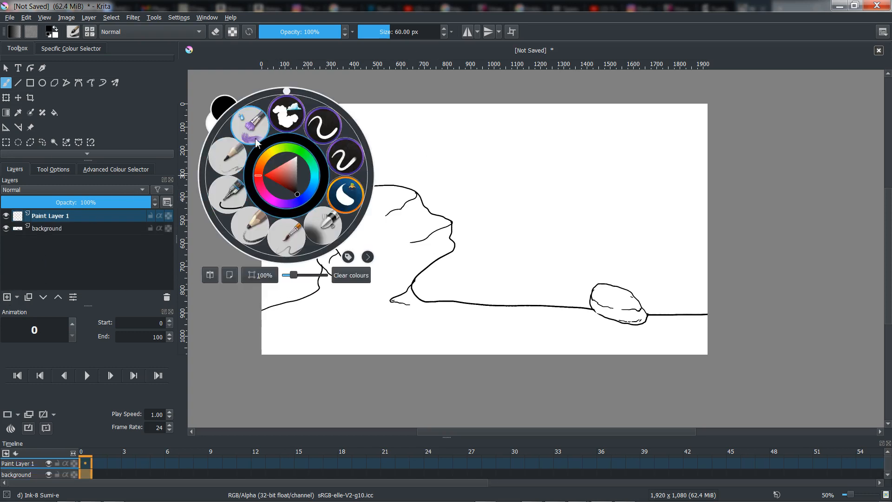
left_click(343, 192)
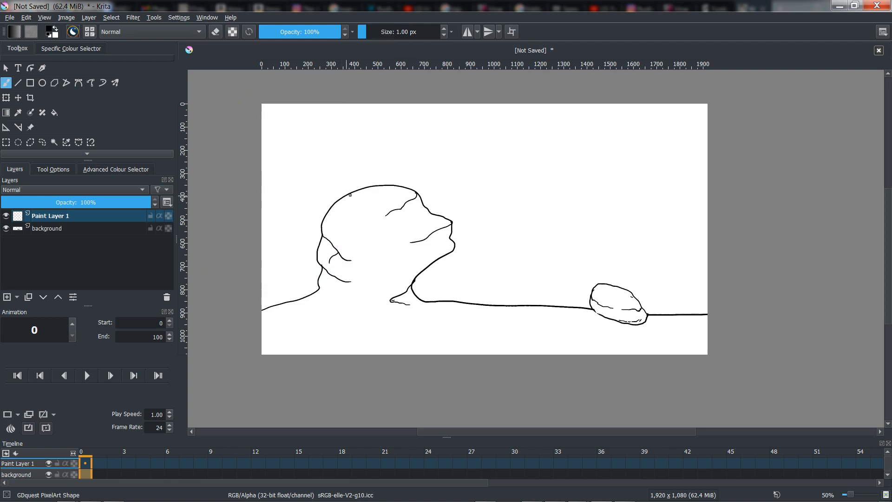
Set the foreground colour to the salmon palette swatch #e5a48e.
left_click(48, 32)
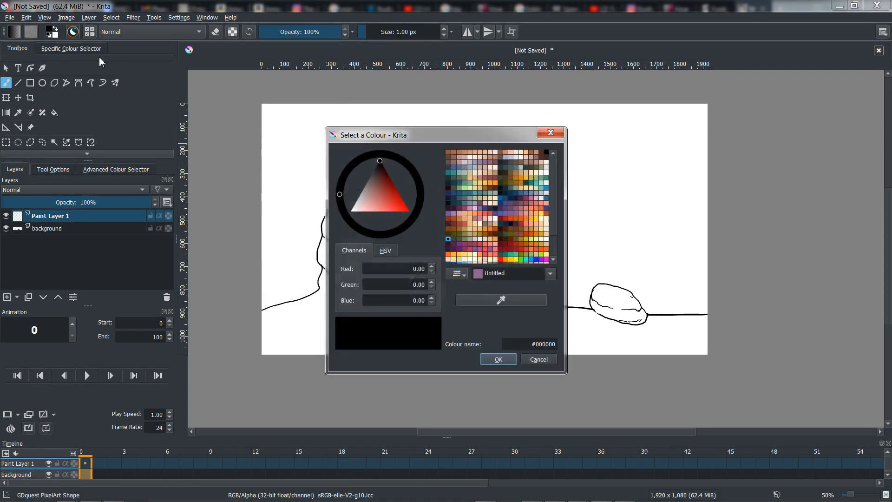
left_click(474, 152)
left_click(495, 357)
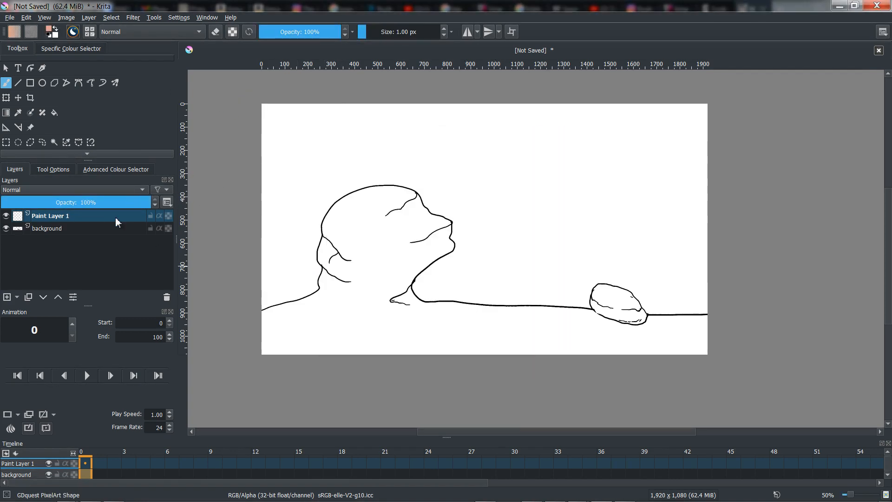
Move the background layer above Paint Layer 1 and rename it lineart.
left_click_drag(59, 227, 11, 209)
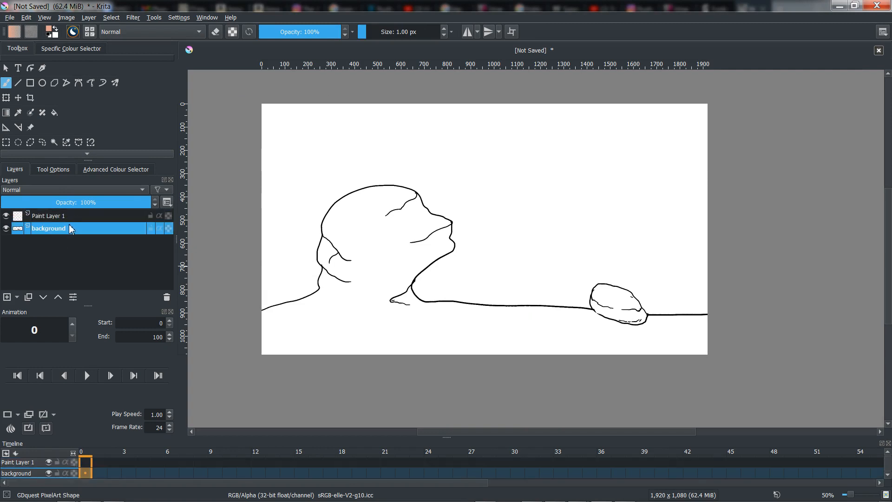
double_click(59, 216)
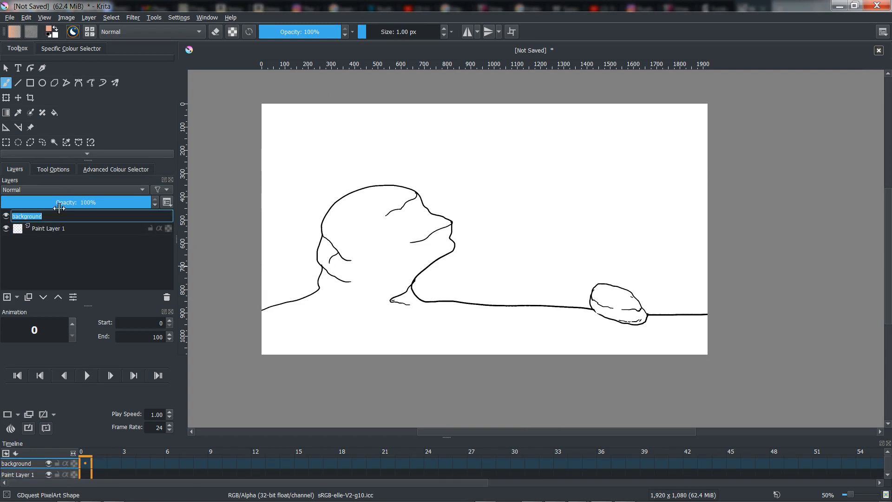
type("lineart")
key("Return")
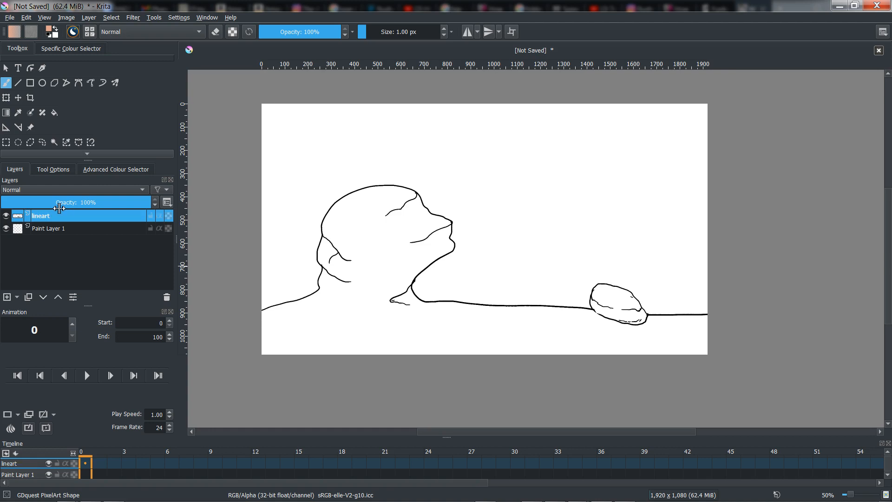
Paint a salmon base shape on Paint Layer 1 covering the large rock, boulder and ground, slightly beyond their outlines.
left_click(54, 229)
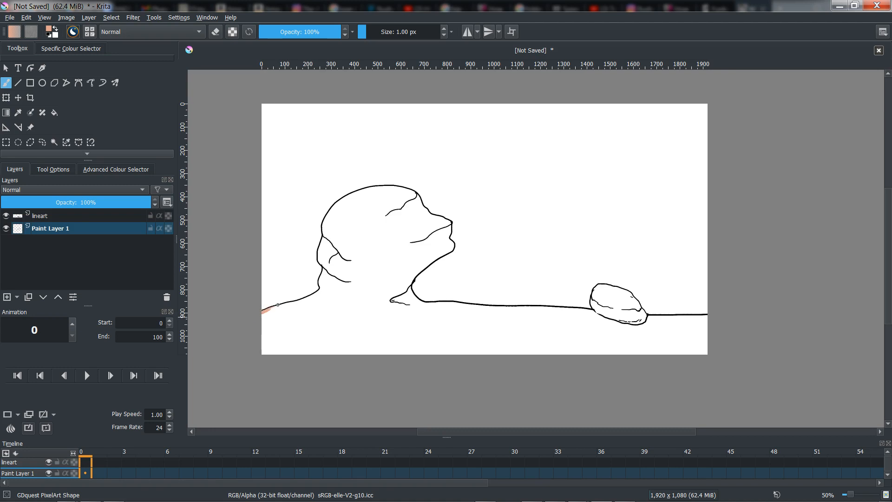
mouse_move(265, 308)
left_mouse_down()
mouse_move(313, 278)
mouse_move(311, 244)
mouse_move(332, 200)
mouse_move(390, 182)
mouse_move(443, 204)
mouse_move(467, 245)
mouse_move(434, 272)
mouse_move(446, 293)
mouse_move(523, 299)
mouse_move(595, 282)
mouse_move(677, 299)
mouse_move(711, 334)
mouse_move(700, 391)
mouse_move(253, 372)
left_mouse_up()
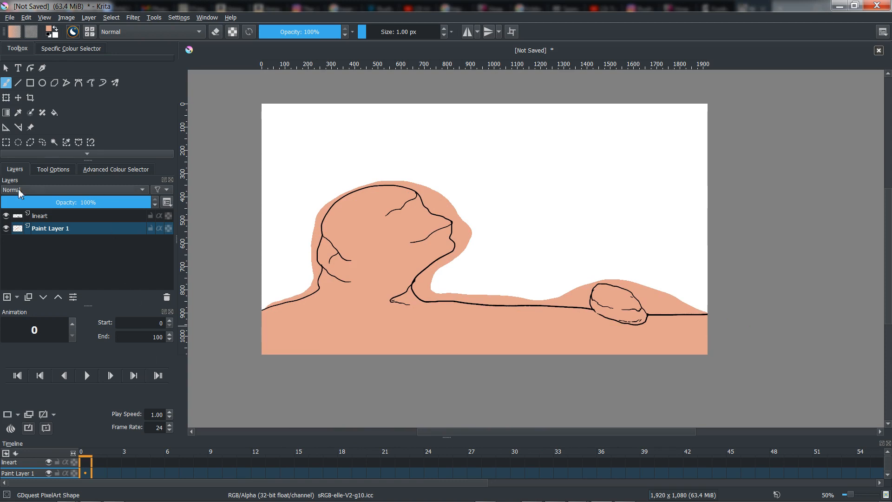
Select the white area outside the line art with Contiguous Selection, delete the overflowing salmon paint on Paint Layer 1 and deselect.
left_click(55, 142)
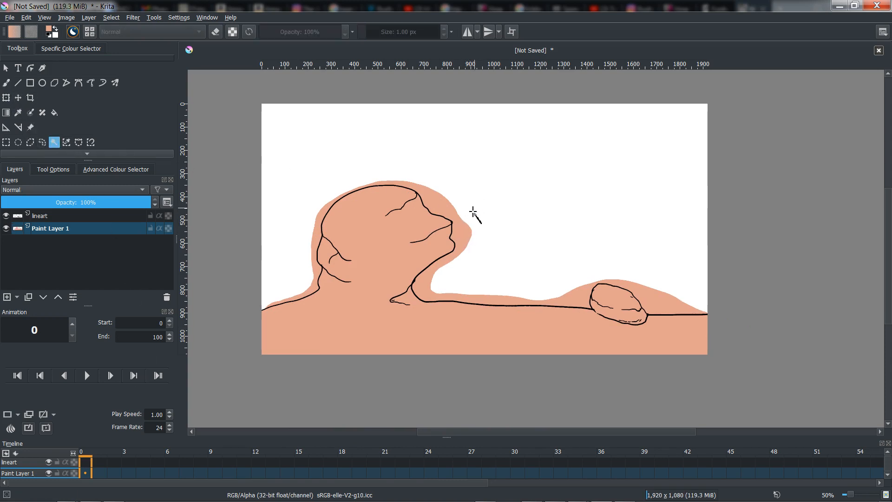
left_click(472, 210)
left_click(52, 140)
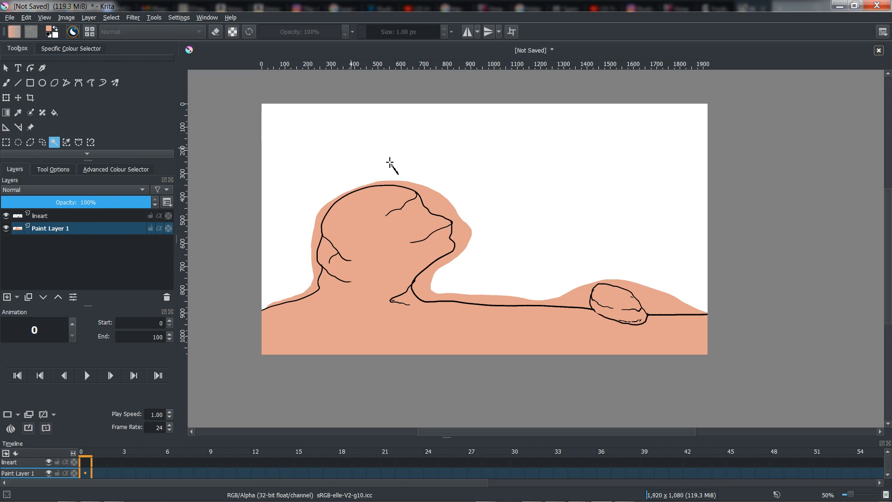
left_click(429, 196)
left_click(52, 170)
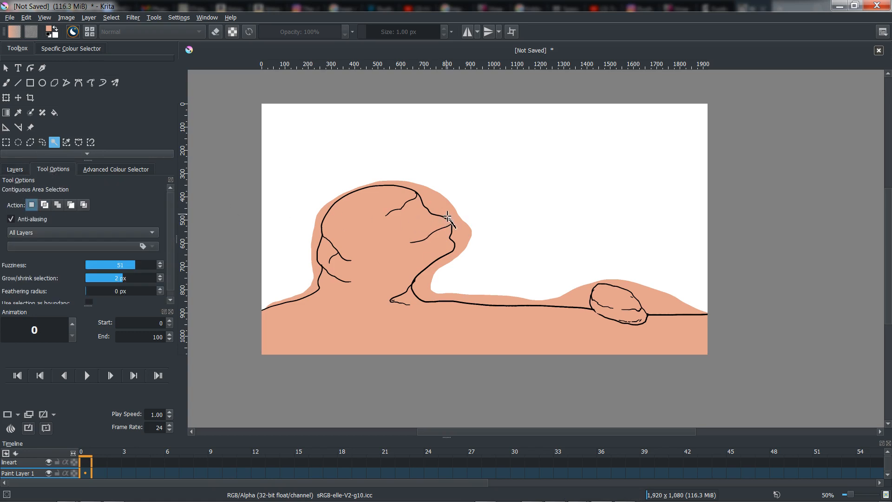
left_click(691, 225)
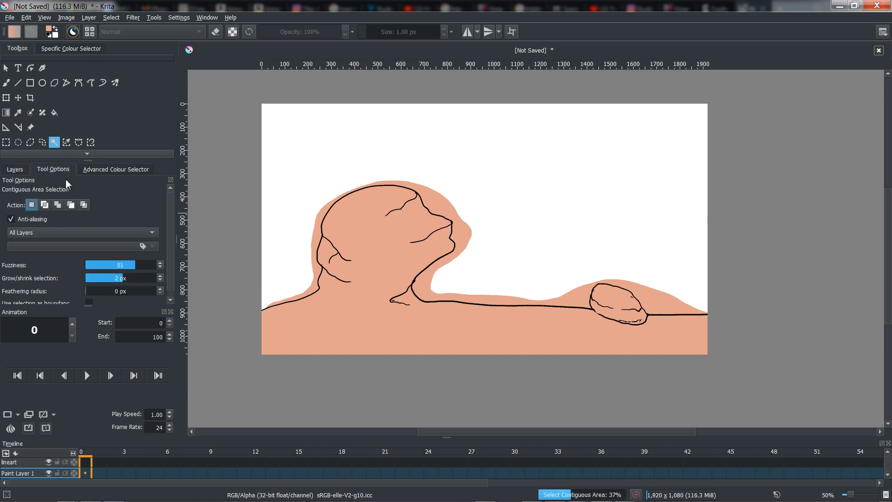
left_click(18, 170)
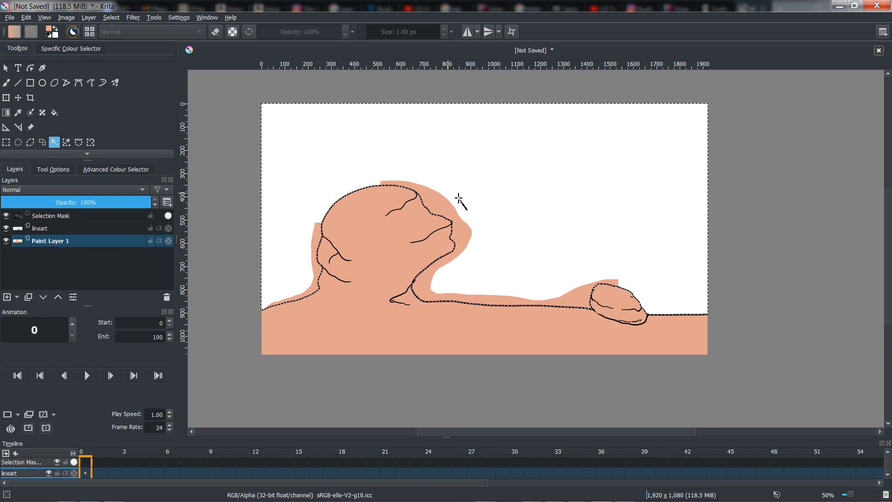
key("Delete")
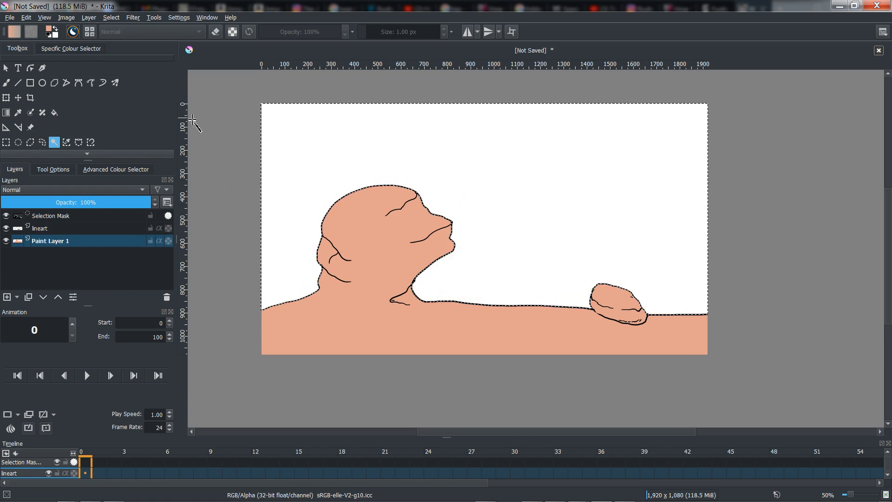
key("ctrl+shift+a")
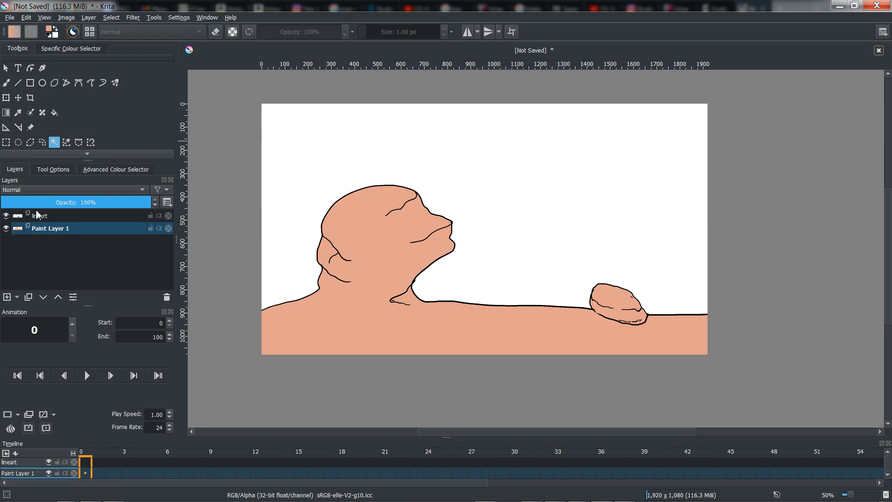
Add a paint layer between lineart and Paint Layer 1 and return to the GDquest PixelArt Shape brush.
left_click(7, 297)
right_click(259, 197)
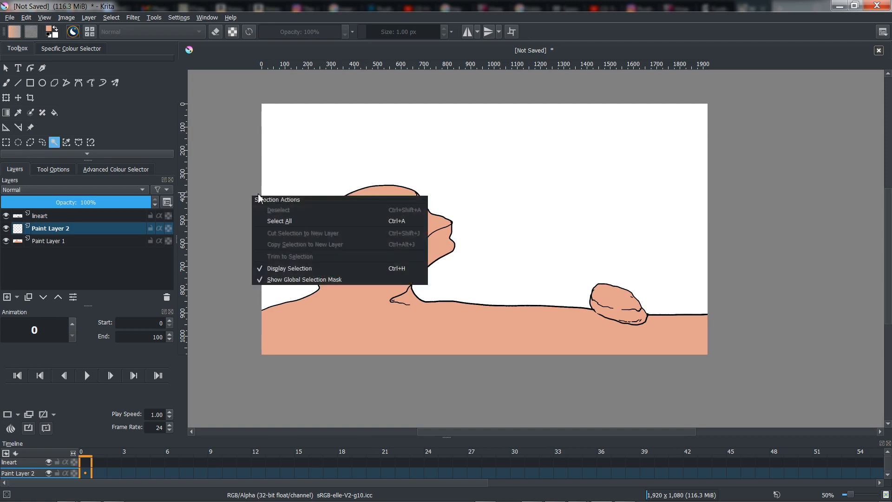
left_click(259, 181)
right_click(232, 113)
key("Escape")
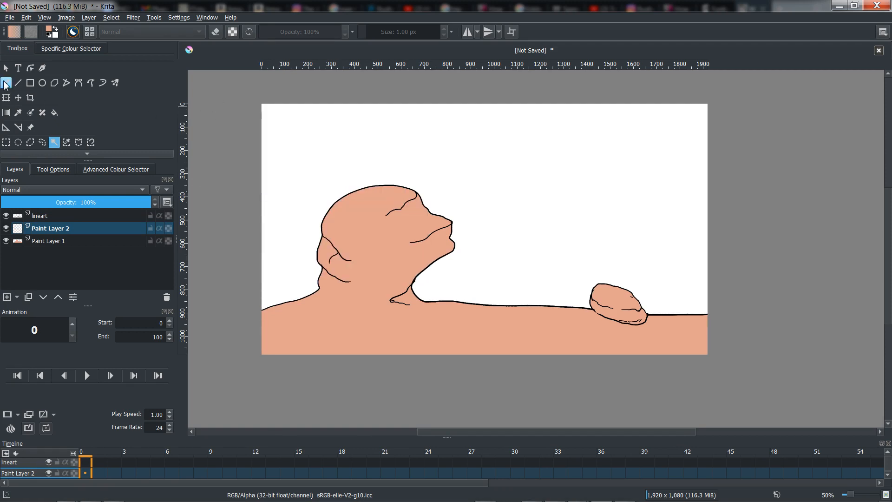
key("b")
right_click(513, 151)
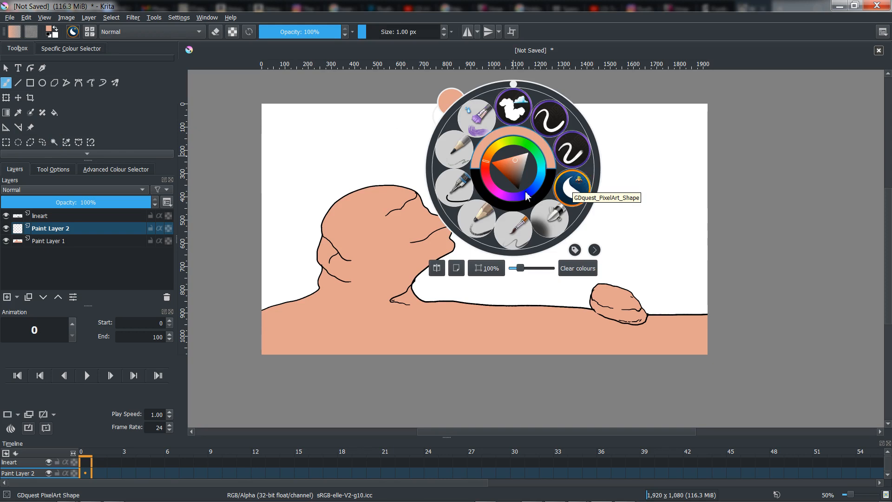
left_click(572, 186)
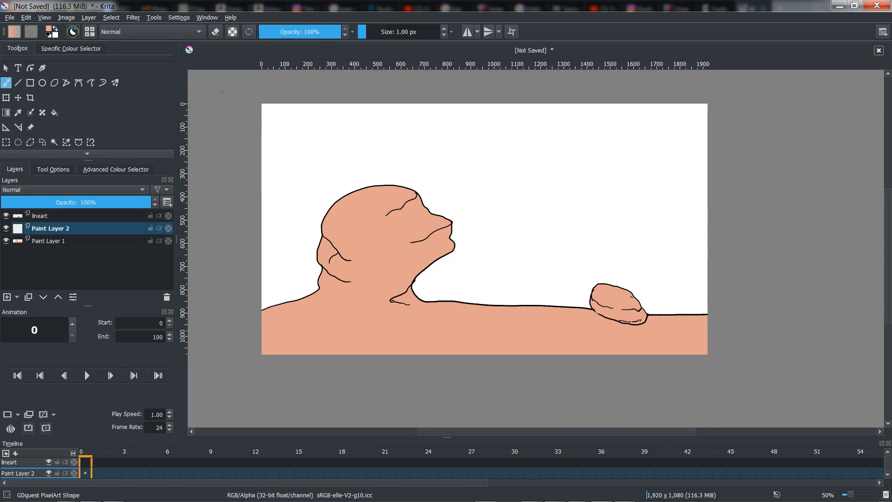
Paint shadows in brown #937065 over the lower parts of the boulder and large rock and onto the ground beneath them.
left_click(48, 30)
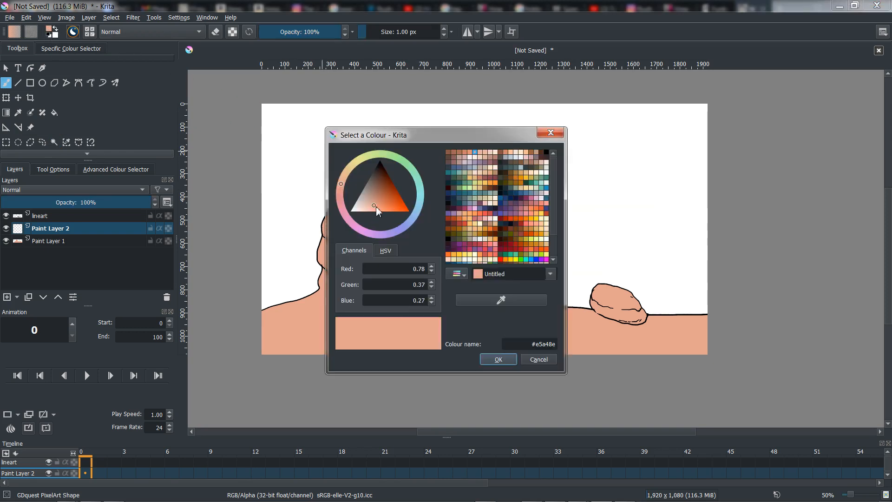
left_click_drag(375, 207, 373, 189)
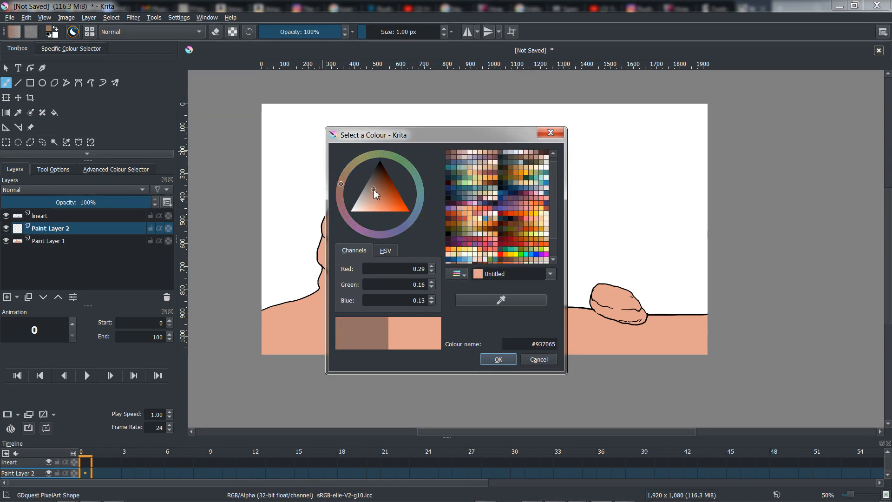
left_click(496, 360)
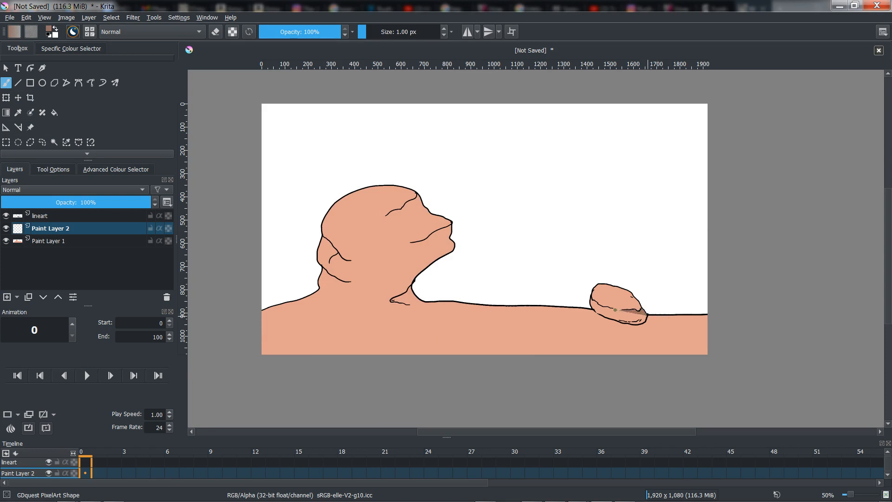
mouse_move(601, 305)
left_mouse_down()
mouse_move(594, 302)
mouse_move(626, 323)
mouse_move(646, 315)
left_mouse_up()
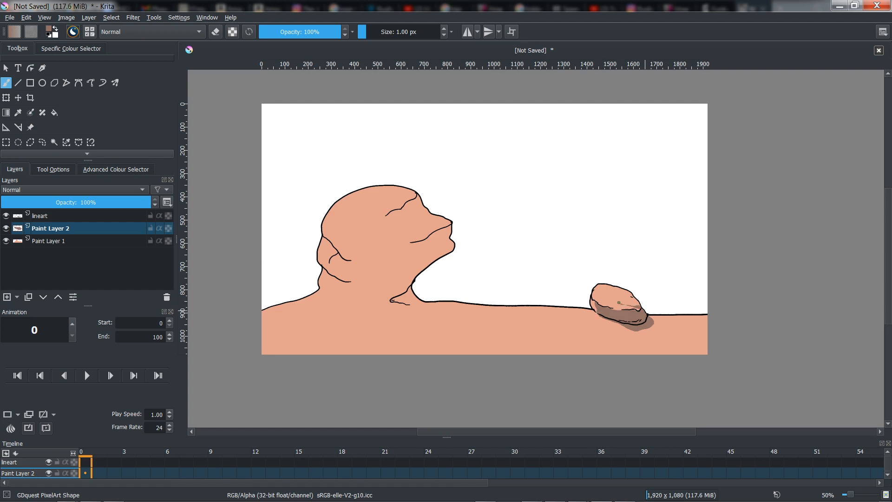
mouse_move(592, 298)
left_mouse_down()
mouse_move(624, 304)
mouse_move(595, 307)
left_mouse_up()
mouse_move(372, 219)
left_mouse_down()
mouse_move(405, 200)
mouse_move(323, 232)
mouse_move(317, 296)
mouse_move(354, 326)
mouse_move(409, 339)
mouse_move(450, 335)
mouse_move(456, 322)
mouse_move(410, 289)
mouse_move(451, 239)
mouse_move(451, 226)
left_mouse_up()
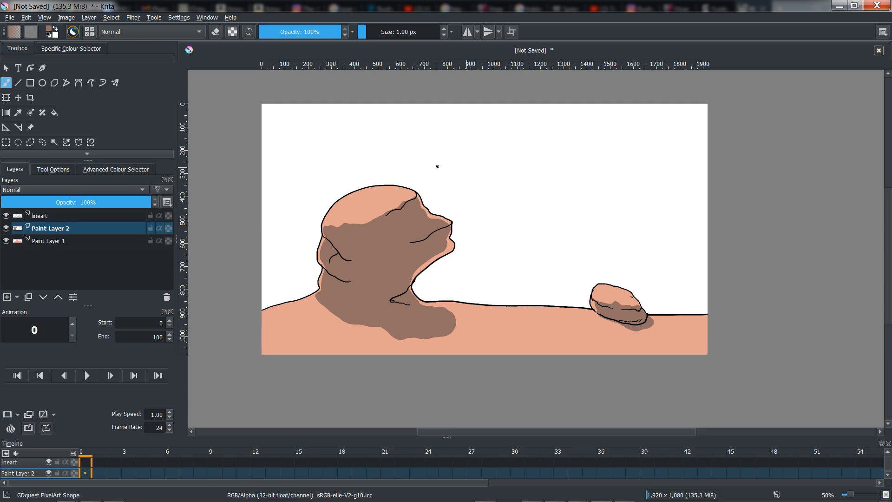
Group lineart, Paint Layer 2 and Paint Layer 1, rename the group BG and collapse it.
left_click(47, 218)
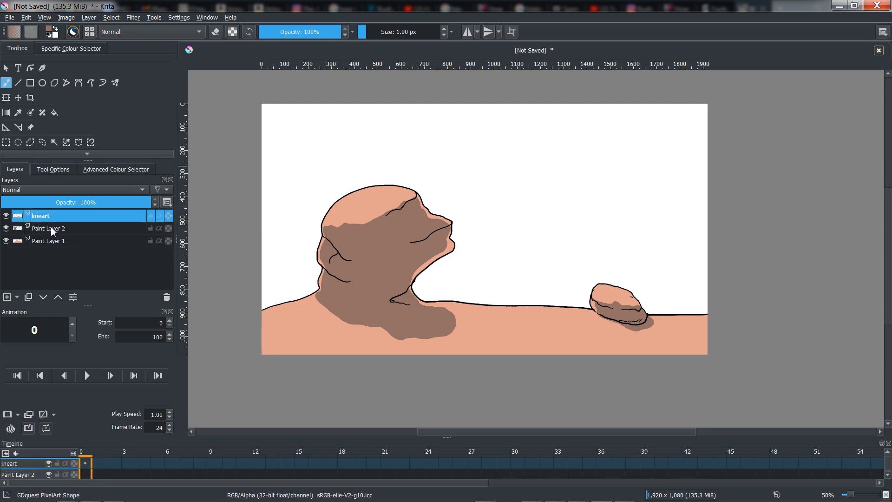
left_click(56, 240, "shift")
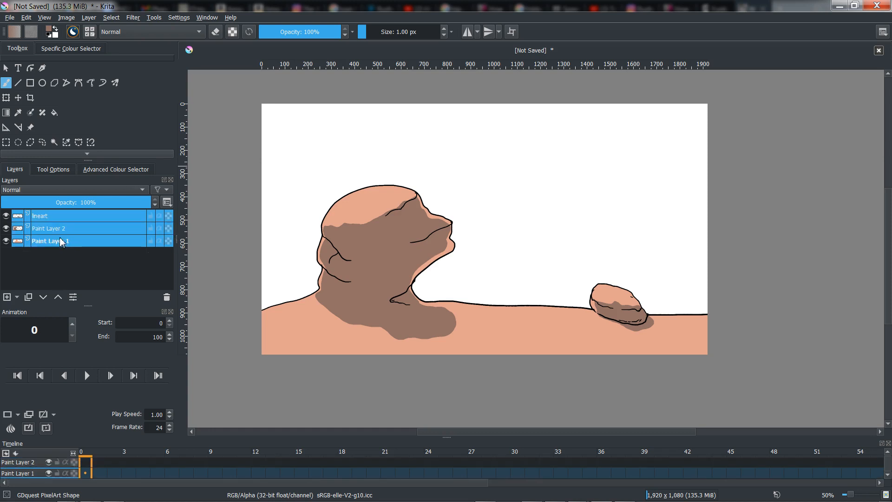
key("ctrl+g")
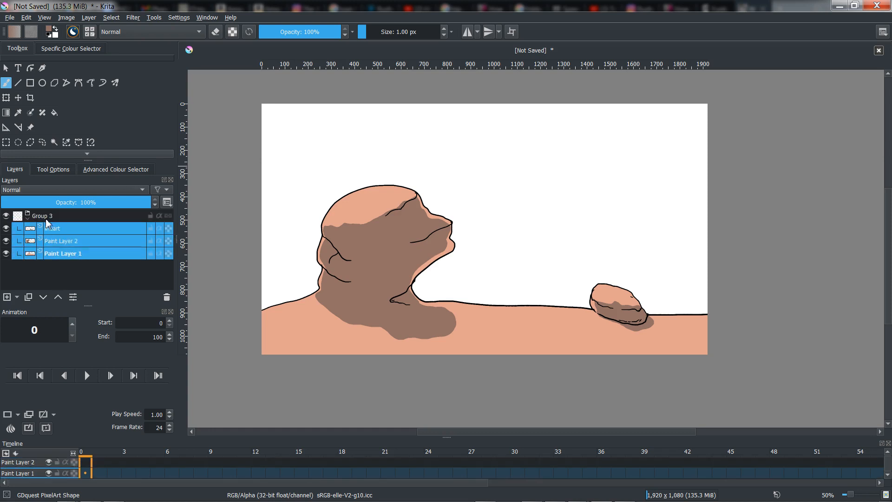
double_click(47, 216)
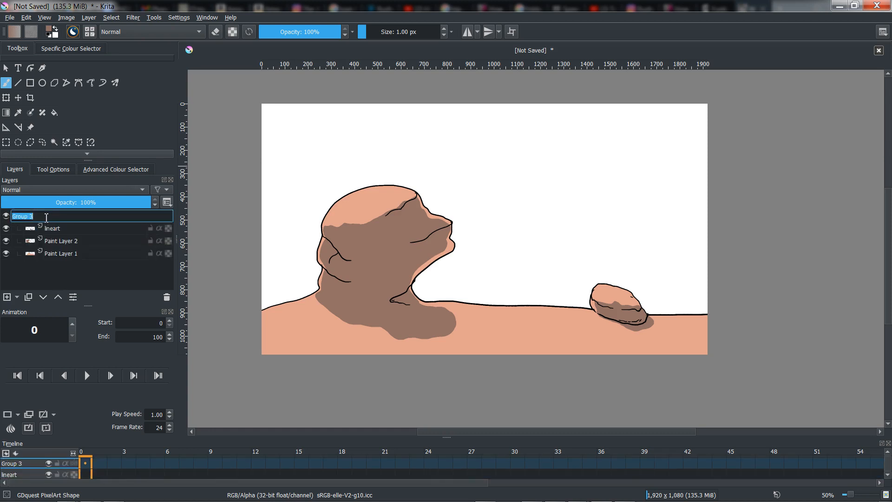
type("BG")
key("Return")
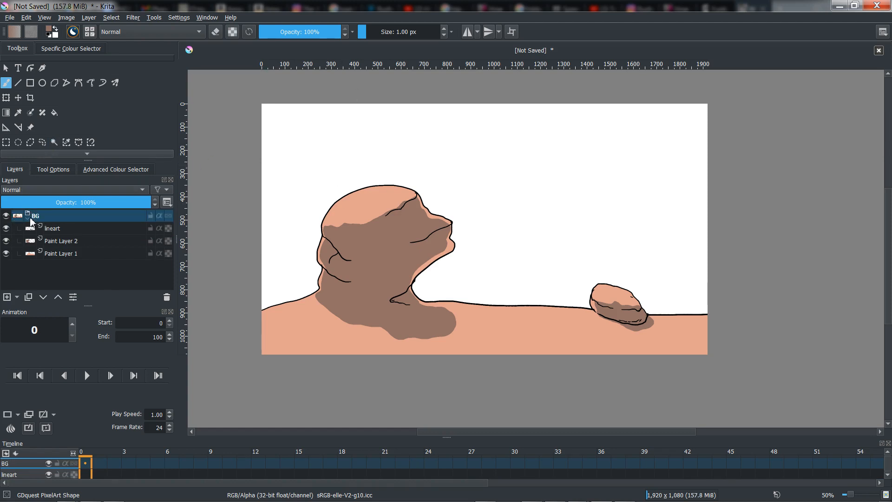
left_click(29, 216)
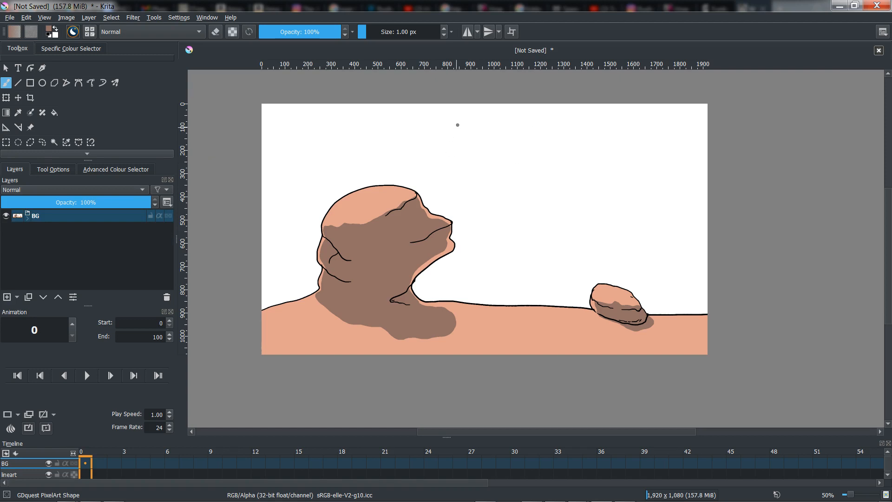
Make the image background fully transparent by setting its colour's alpha channel to 0.
left_click(72, 20)
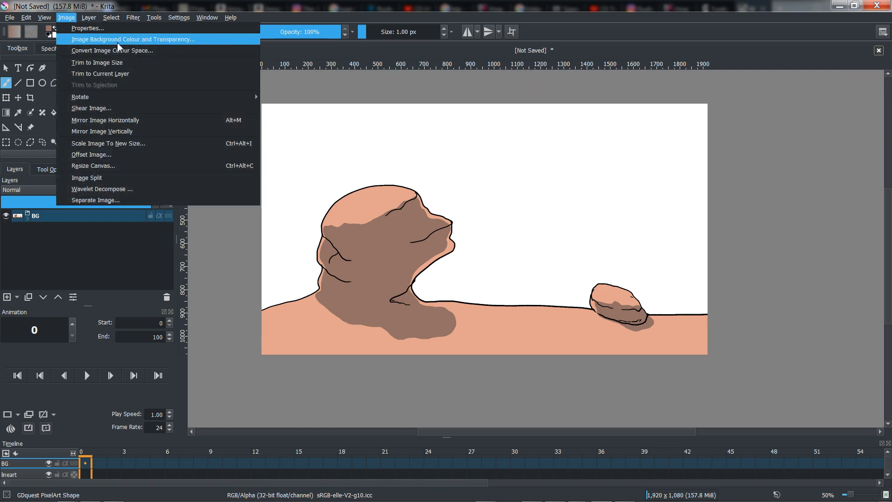
left_click(149, 42)
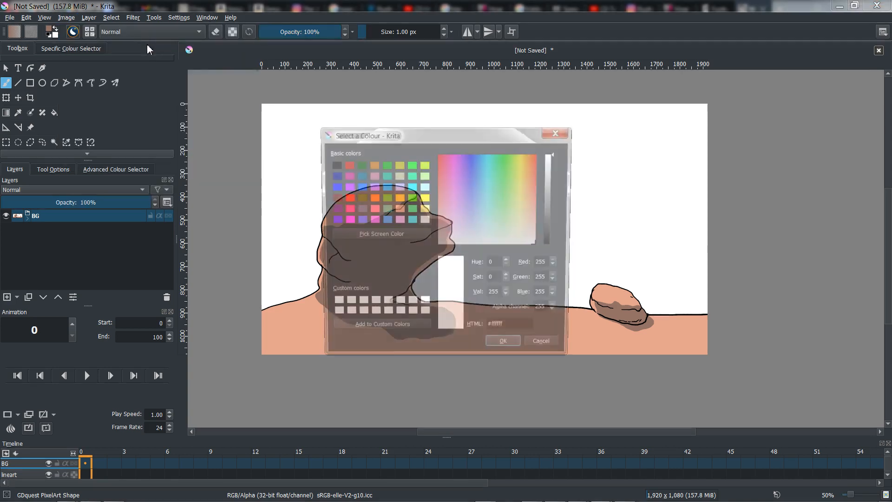
double_click(544, 311)
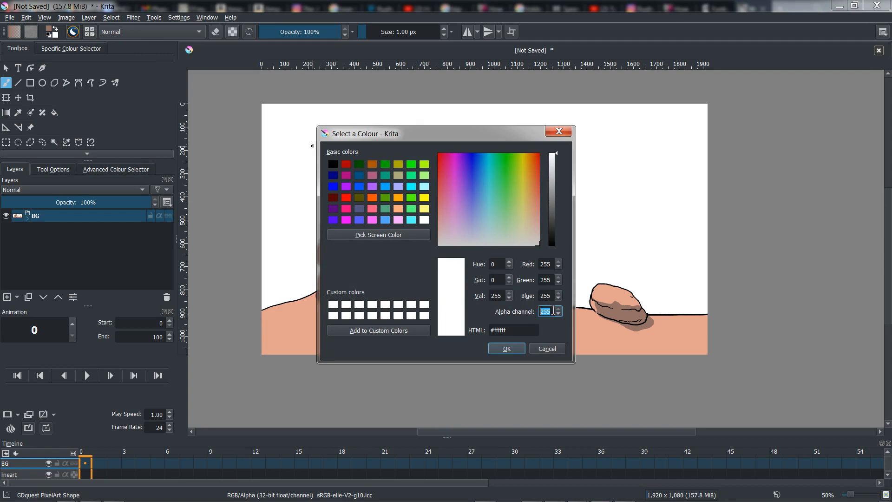
type("0")
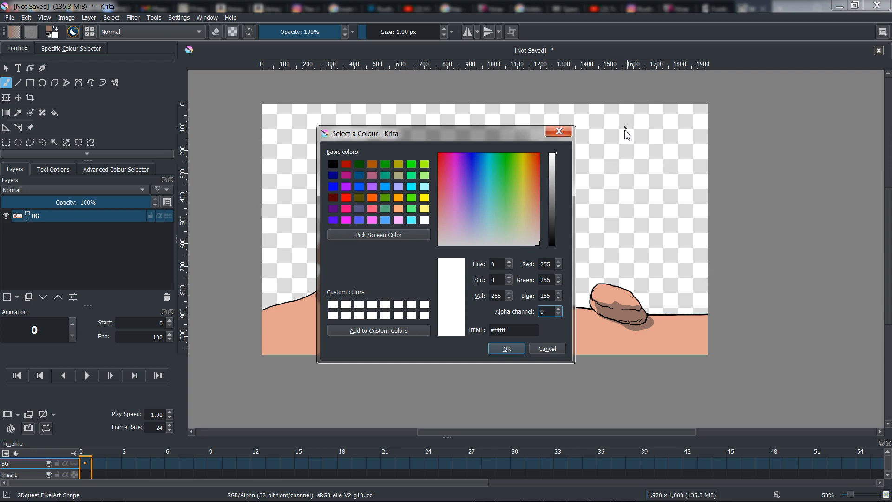
left_click(501, 349)
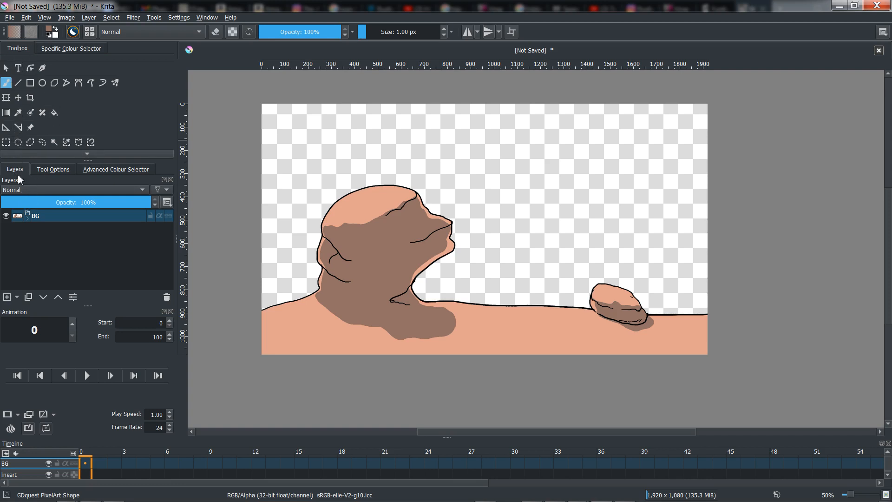
Add a paint layer above the BG group, reset the colour to black and choose the GDquest Ink Brush.
left_click(7, 297)
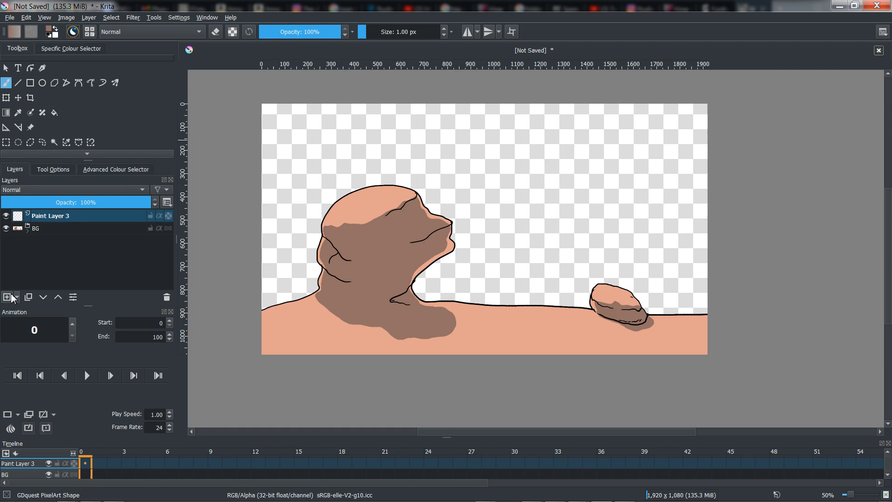
left_click(70, 216)
left_click(49, 35)
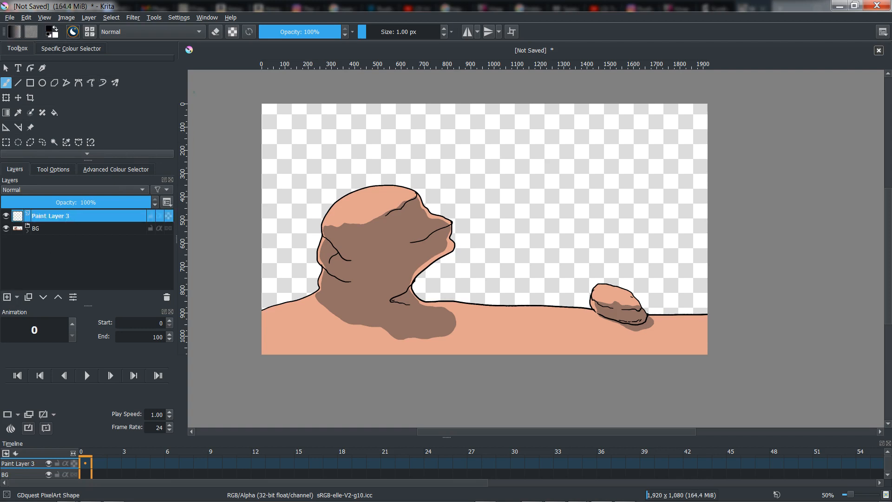
right_click(397, 139)
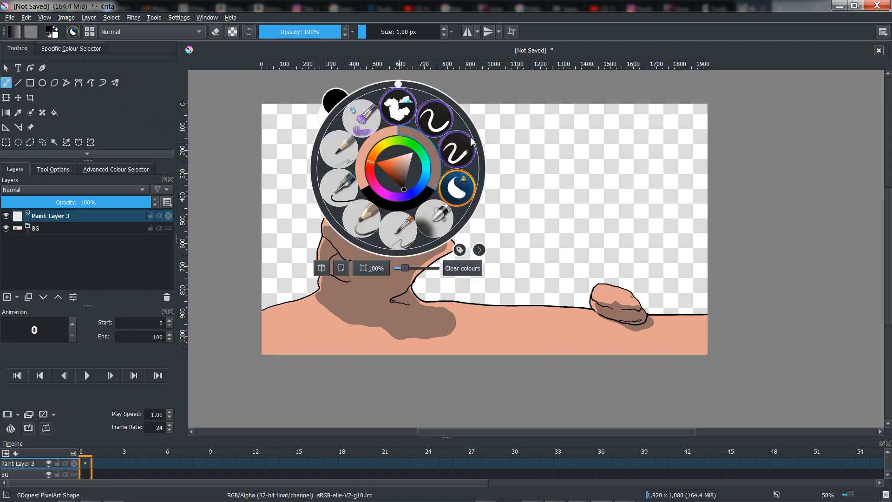
left_click(440, 117)
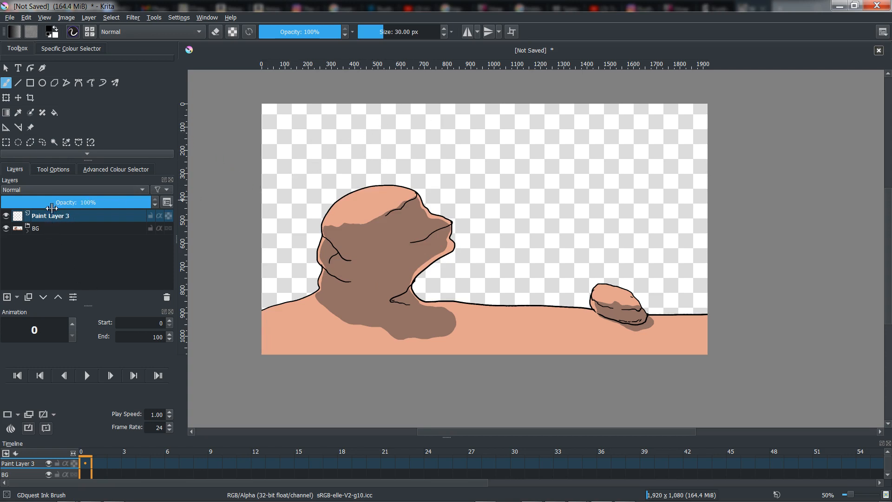
left_click(88, 219)
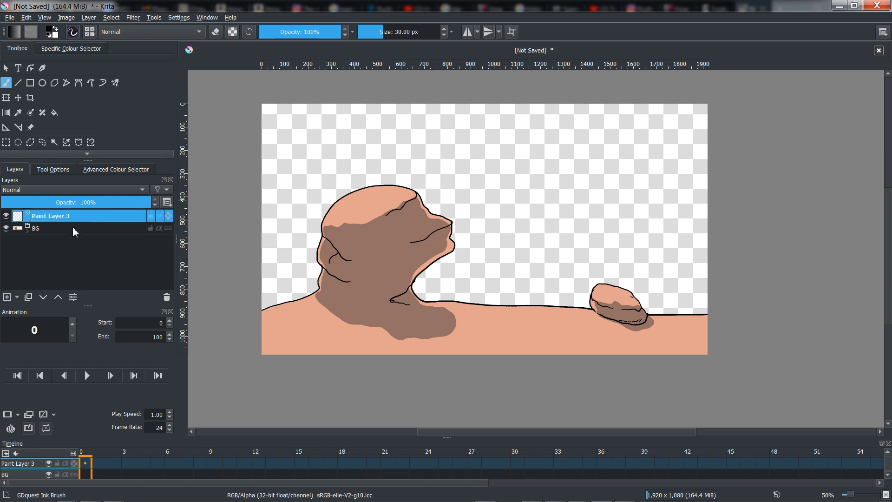
Create a blank frame at frame 0 on Paint Layer 3 and draw a ball outline in the sky above the large rock.
right_click(86, 463)
left_click(125, 431)
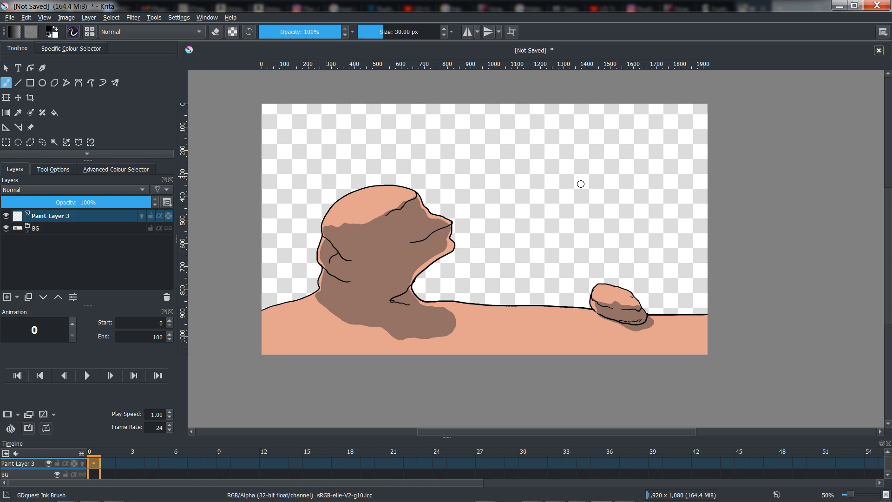
mouse_move(372, 106)
left_mouse_down()
mouse_move(362, 108)
mouse_move(382, 114)
mouse_move(369, 107)
left_mouse_up()
key("ctrl+z")
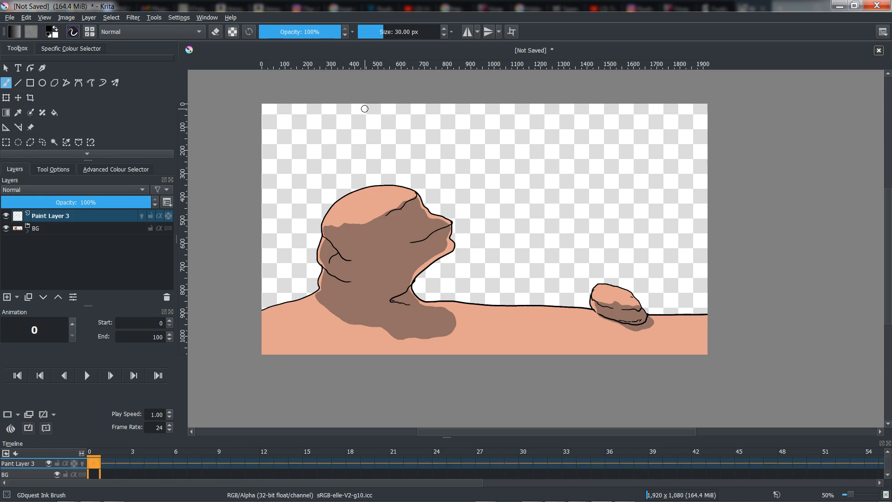
mouse_move(370, 110)
left_mouse_down()
mouse_move(386, 118)
mouse_move(371, 107)
mouse_move(357, 125)
mouse_move(384, 128)
mouse_move(370, 108)
left_mouse_up()
key("ctrl+z")
key("ctrl+z")
key("Right")
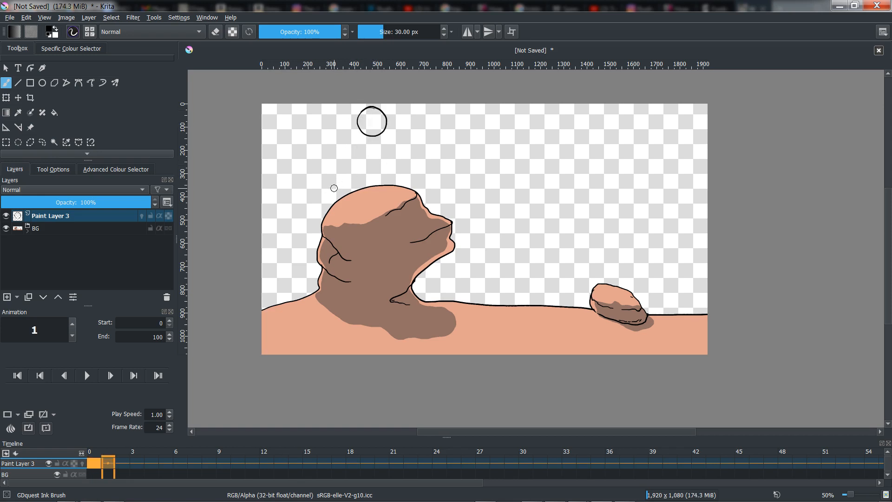
Add a blank frame at frame 2 on Paint Layer 3 and enable onion skins for the layer.
key("Left")
key("Right")
key("Right")
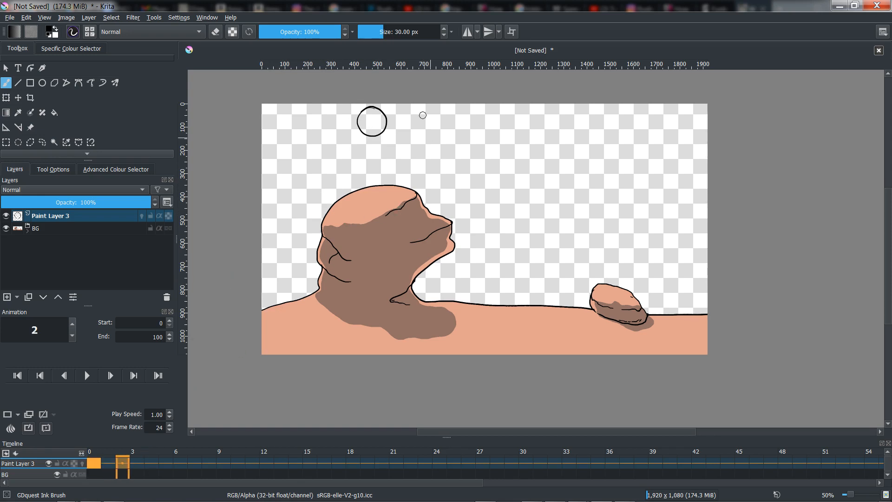
key("Delete")
left_click(83, 462)
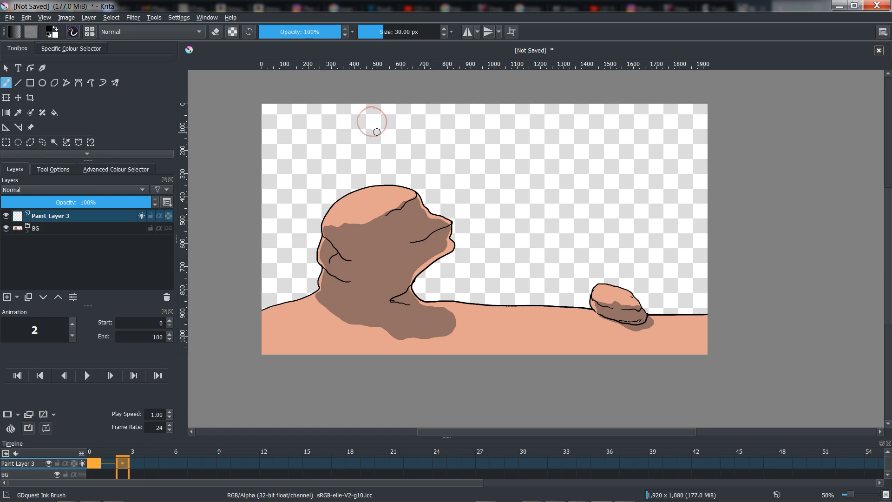
Transform the ball on frame 0 upward until only its lower edge remains on the canvas, and return to the Freehand Brush.
key("Left")
key("Left")
key("ctrl+t")
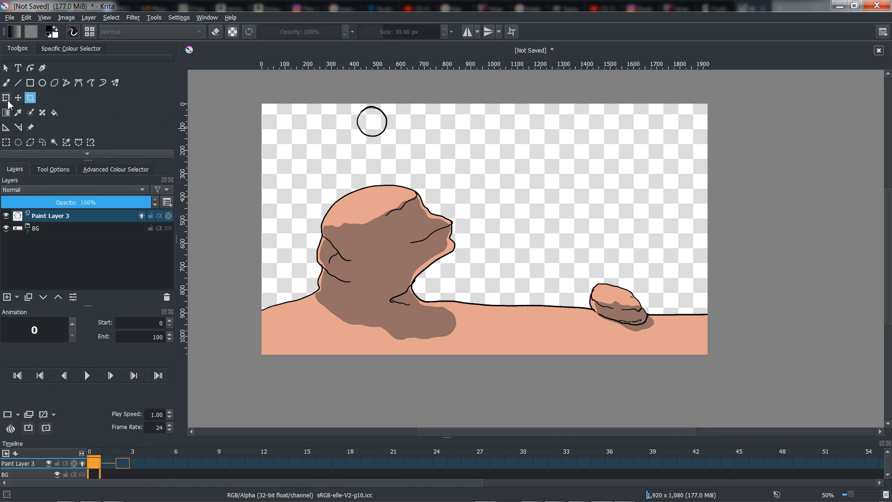
left_click_drag(374, 130, 381, 93)
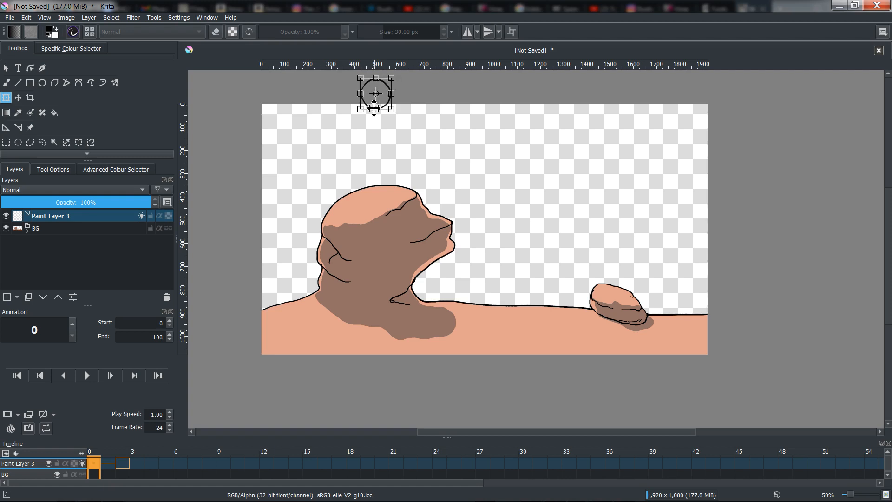
key("Return")
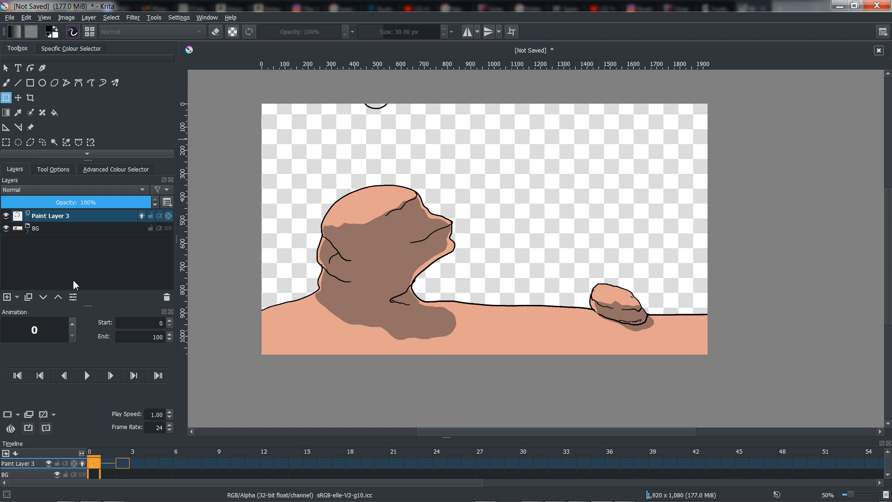
left_click(6, 83)
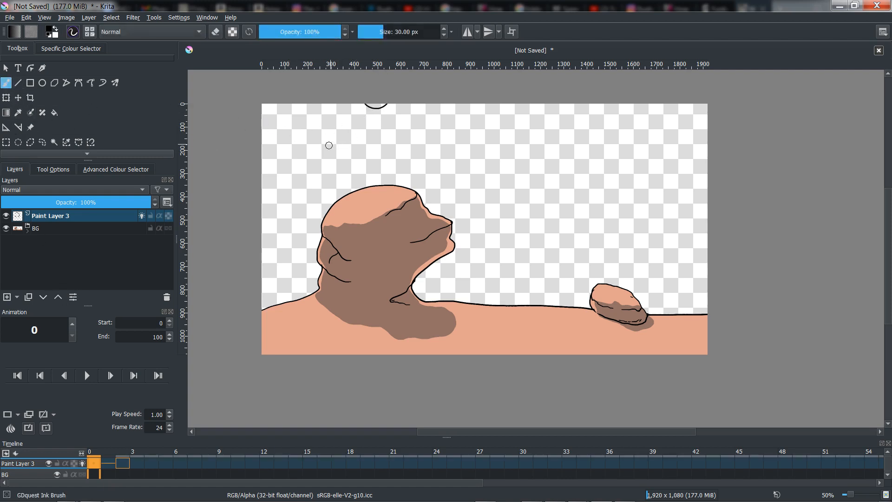
Draw a round ball just inside the canvas on frame 2 and a narrow upright oval below it on a new frame 4.
left_click(127, 453)
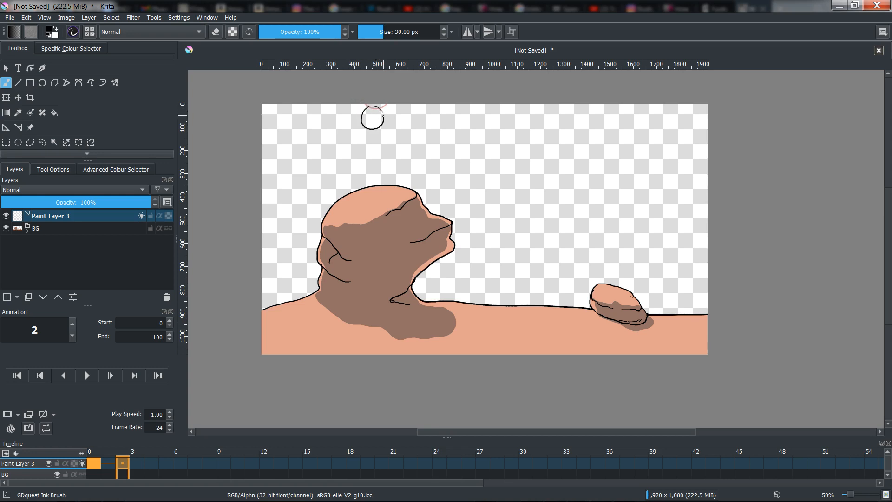
key("Right")
key("Right")
key("Insert")
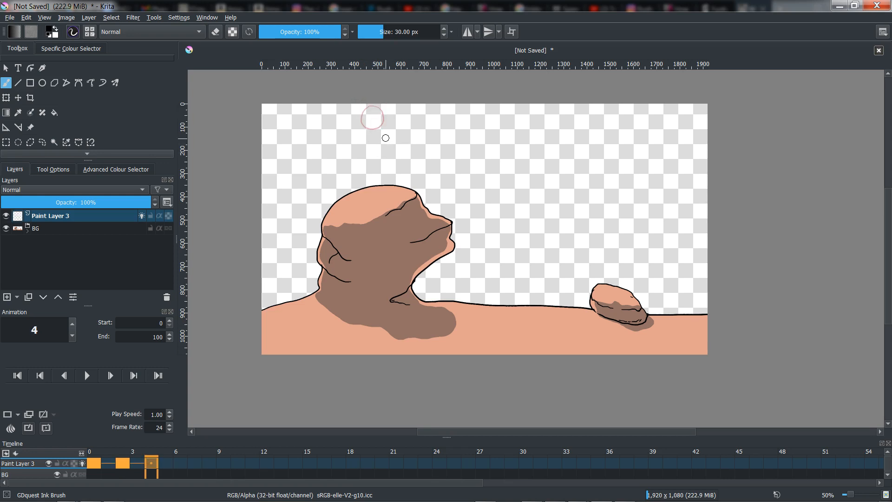
mouse_move(365, 136)
left_mouse_down()
mouse_move(377, 156)
mouse_move(381, 135)
mouse_move(367, 132)
mouse_move(378, 137)
left_mouse_up()
key("ctrl+z")
Add a blank frame at frame 6 and draw a stretched upright oval reaching the top of the large rock.
key("Right")
key("Right")
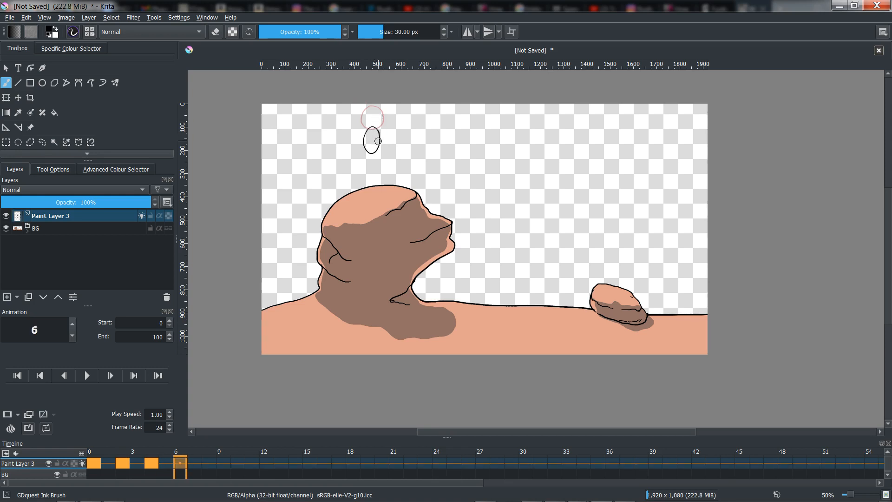
left_click(373, 165)
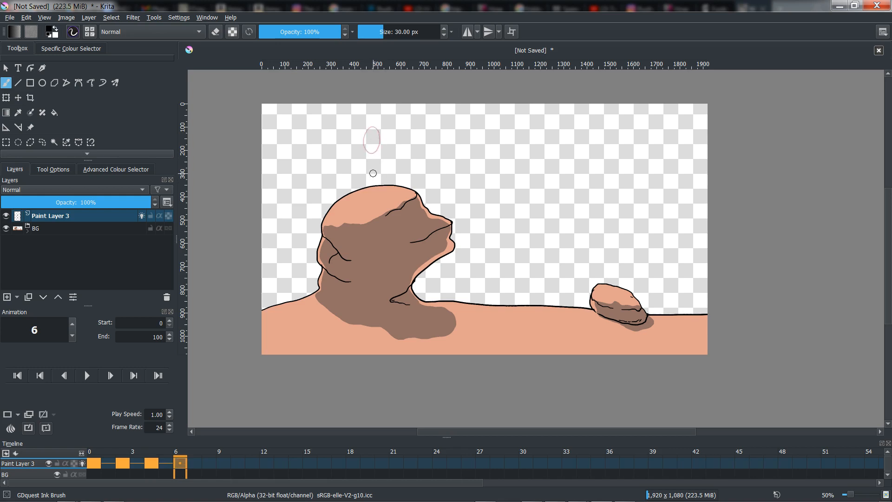
mouse_move(375, 170)
left_mouse_down()
mouse_move(372, 189)
mouse_move(371, 167)
mouse_move(377, 171)
mouse_move(371, 163)
mouse_move(363, 183)
mouse_move(372, 190)
mouse_move(373, 164)
mouse_move(365, 185)
mouse_move(374, 163)
left_mouse_up()
key("ctrl+z")
key("ctrl+z")
Add blank frames at 8 and 10 and draw a squashed ball resting on the large rock's top in each.
key("Right")
key("Right")
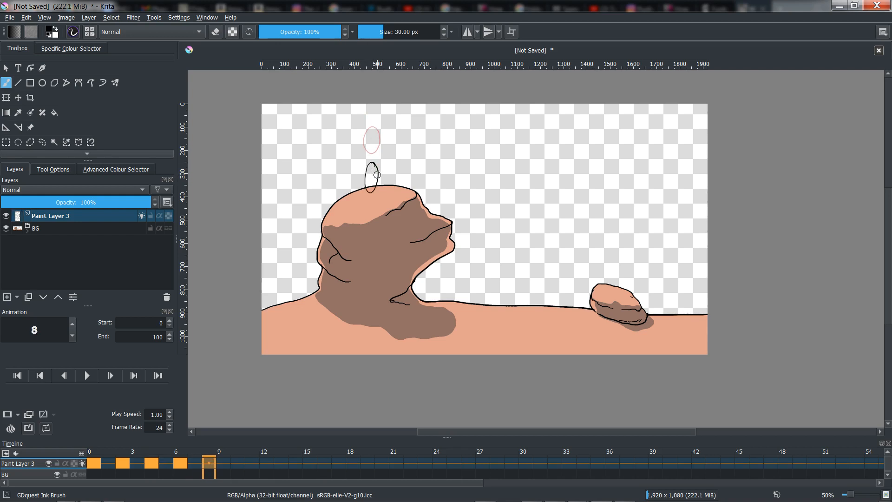
key("F7")
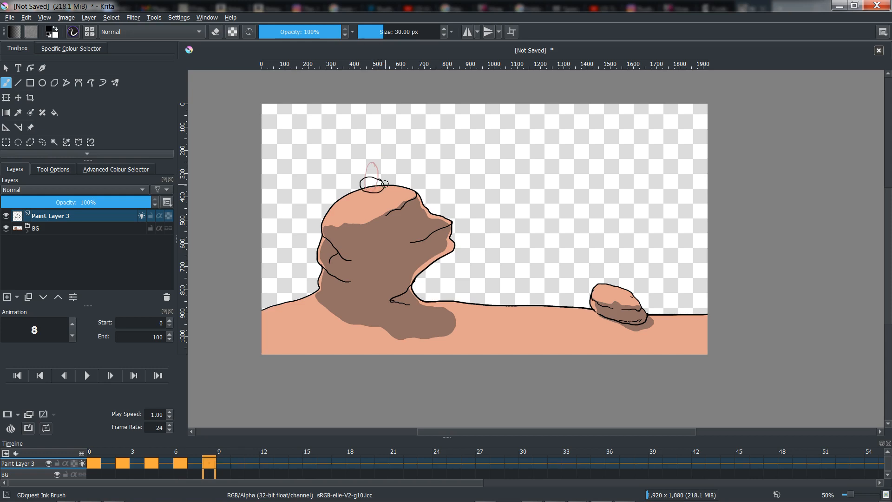
key("Right")
key("Right")
key("F7")
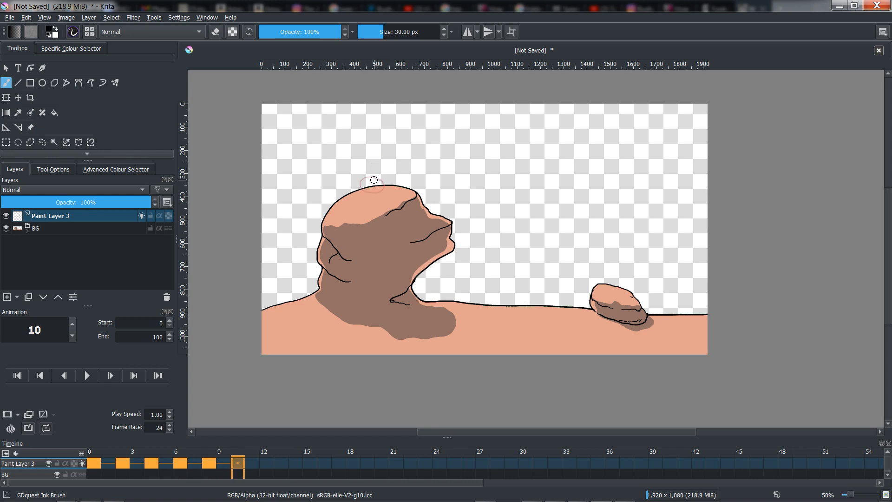
left_click_drag(376, 178, 377, 180)
Add blank frames at 12 and 14, drawing the ball with a dented top on 12 and stretched diagonally upward off the rock on 14.
key("Right")
key("Right")
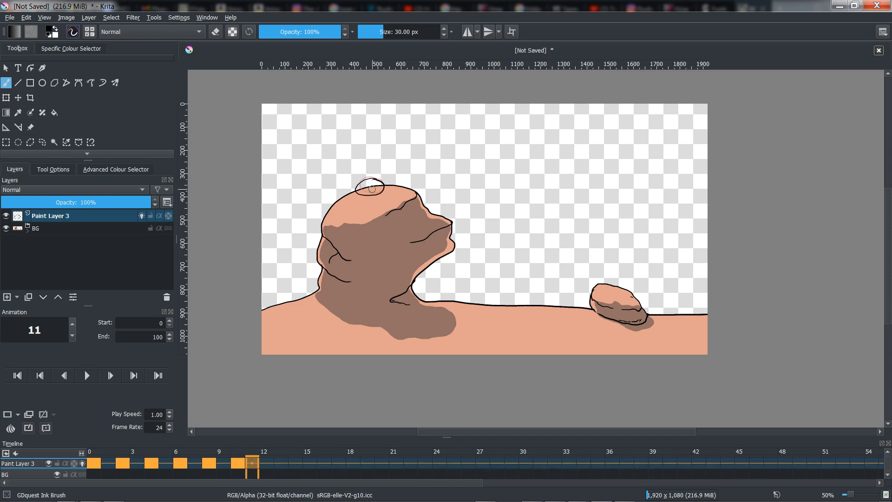
key("F7")
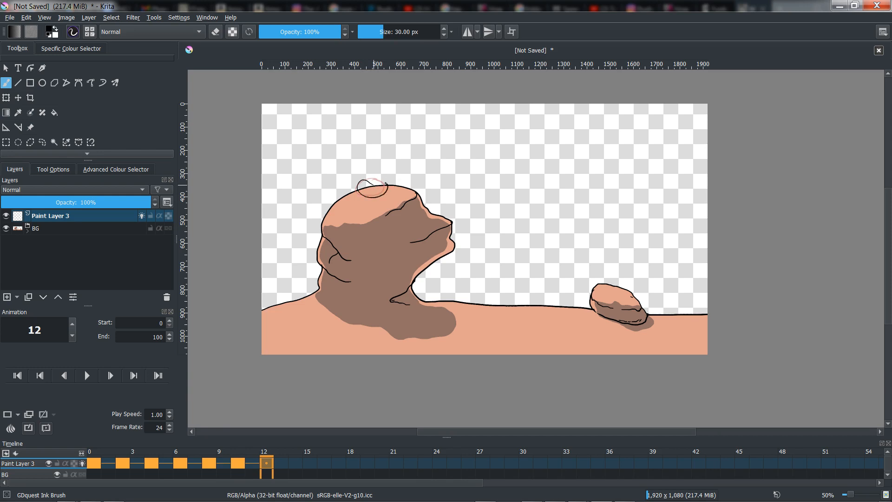
key("Right")
key("Right")
key("F7")
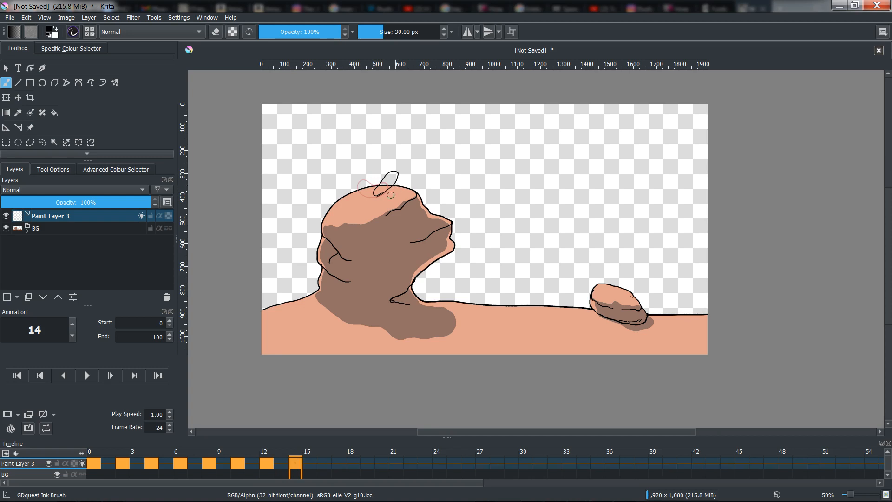
Add a blank frame at frame 16 on the ball layer.
key("Right")
key("Right")
key("F7")
Step back and forth through the ball frames between 2 and 16 to review the bounce motion.
key("Left")
key("Left")
key("Left")
key("Left")
key("Left")
key("Left")
key("Left")
key("Left")
key("Left")
key("Left")
key("Left")
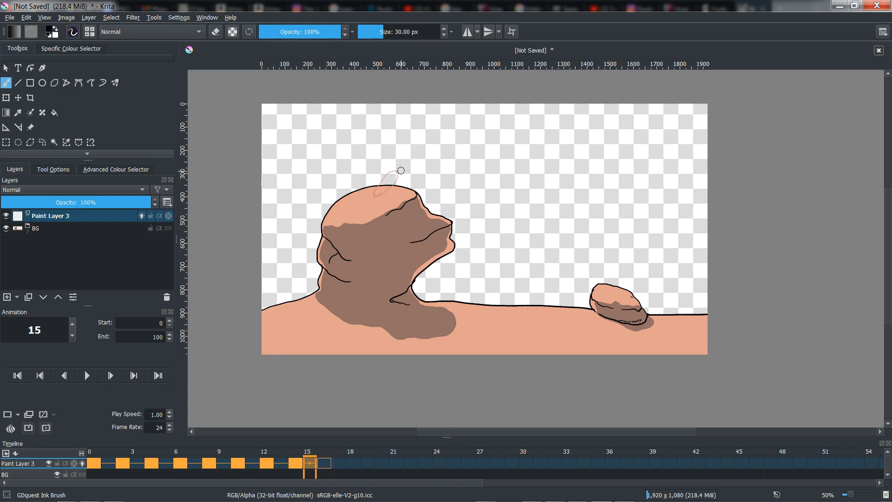
key("Left")
key("Left")
key("Left")
key("Left")
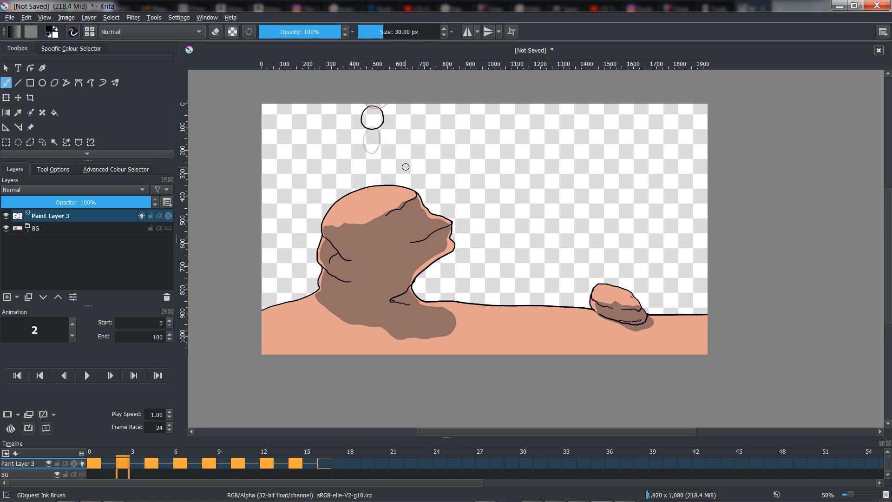
key("Right")
key("Right")
key("Right")
key("Right")
key("Right")
key("Right")
key("Right")
key("Right")
key("Right")
key("Right")
key("Right")
key("Right")
key("Right")
key("Right")
key("Right")
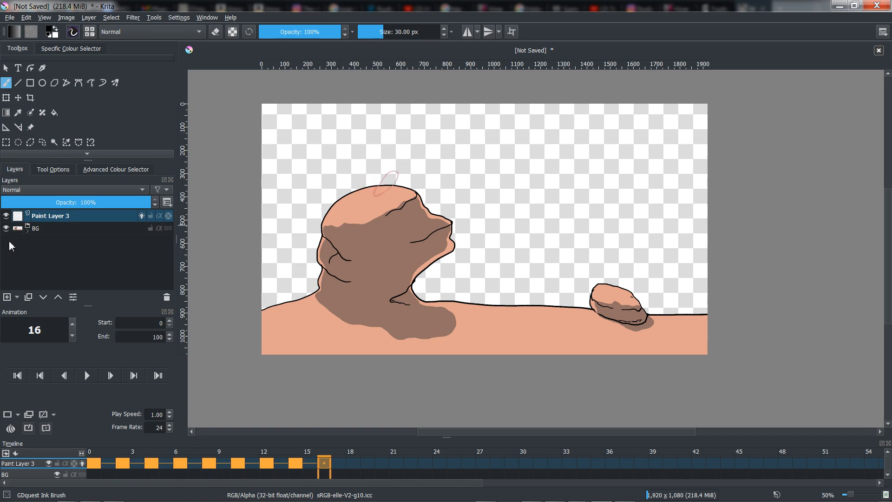
Add a new paint layer and draw a thin arc on it from the large rock's top over to the small rock.
left_click(7, 296)
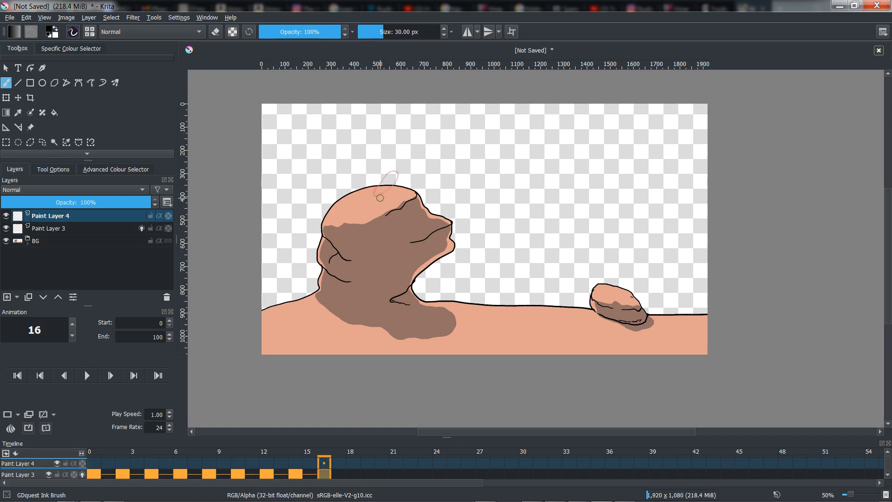
left_click_drag(422, 162, 477, 152)
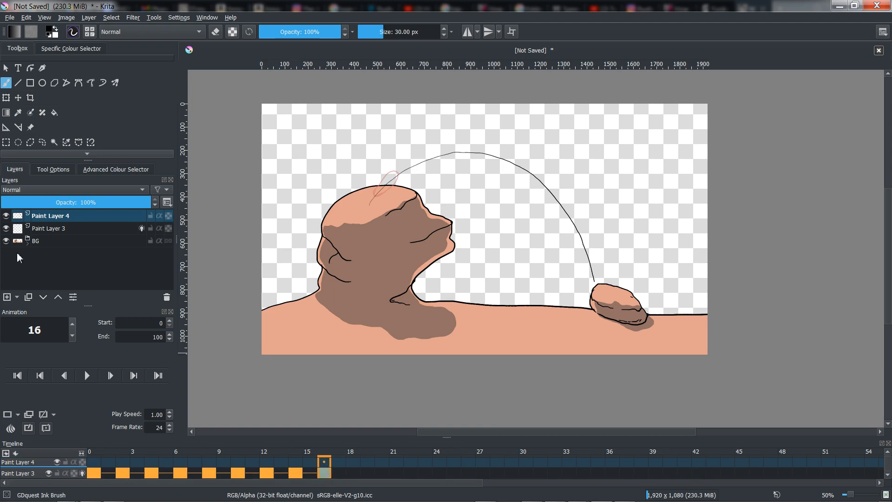
left_click(7, 216)
left_click(6, 216)
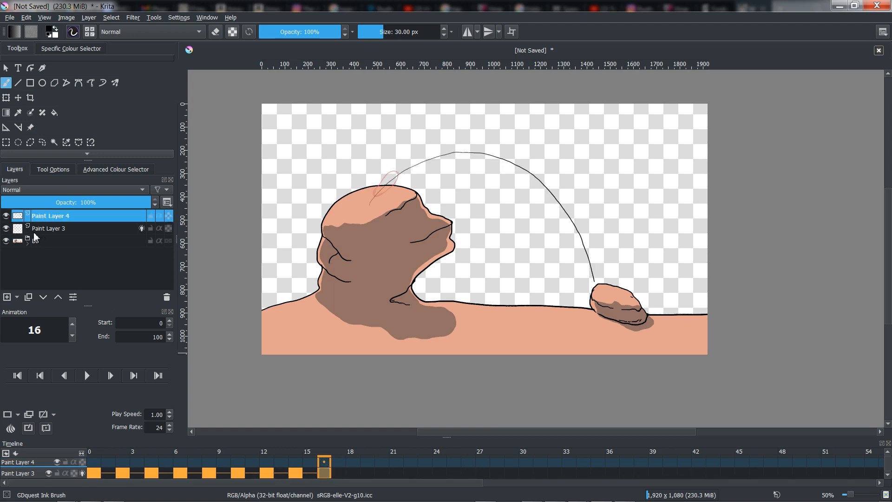
On Paint Layer 3, clear the stretched oval from frame 14 and draw a rounded ball on the large rock's top instead.
left_click(34, 232)
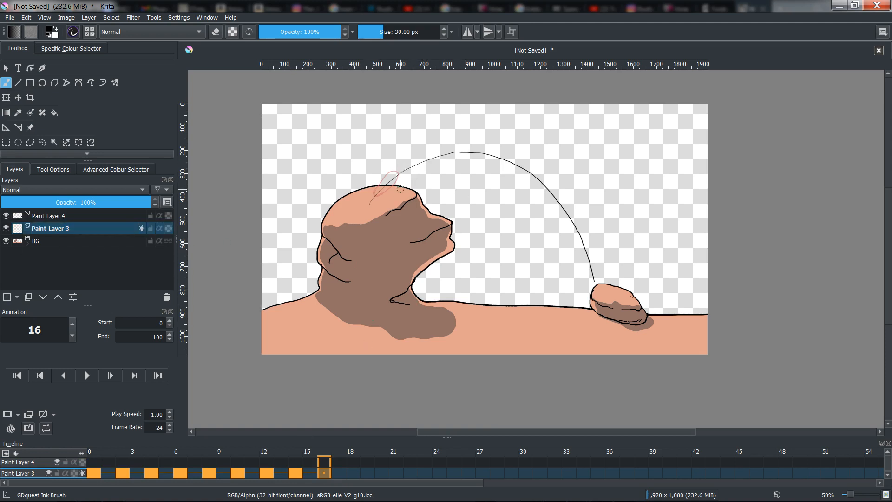
key("Left")
key("Left")
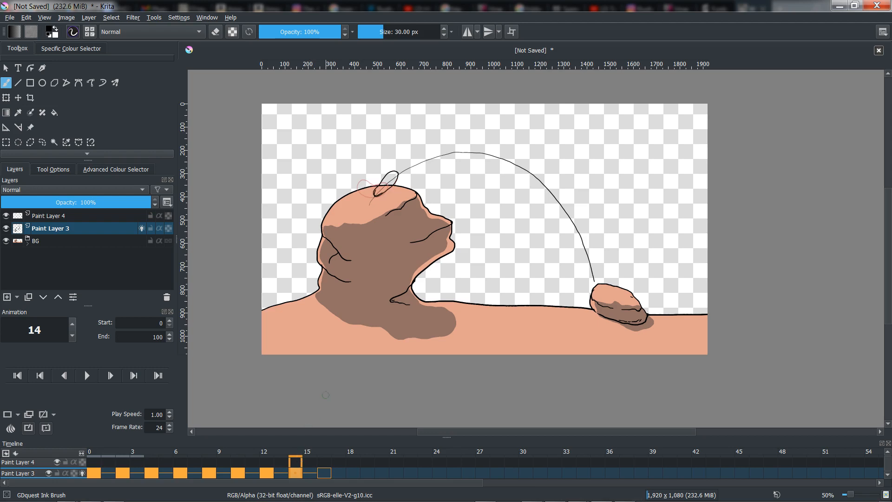
left_click(319, 458)
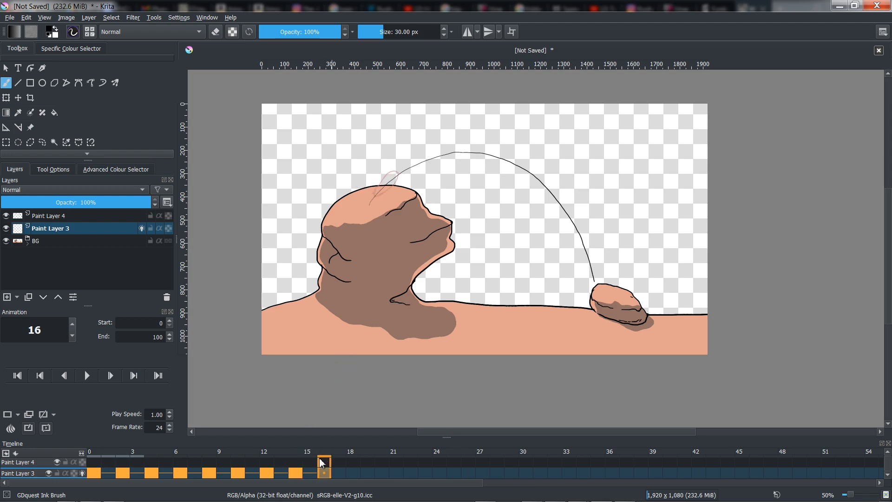
left_click(301, 453)
key("Delete")
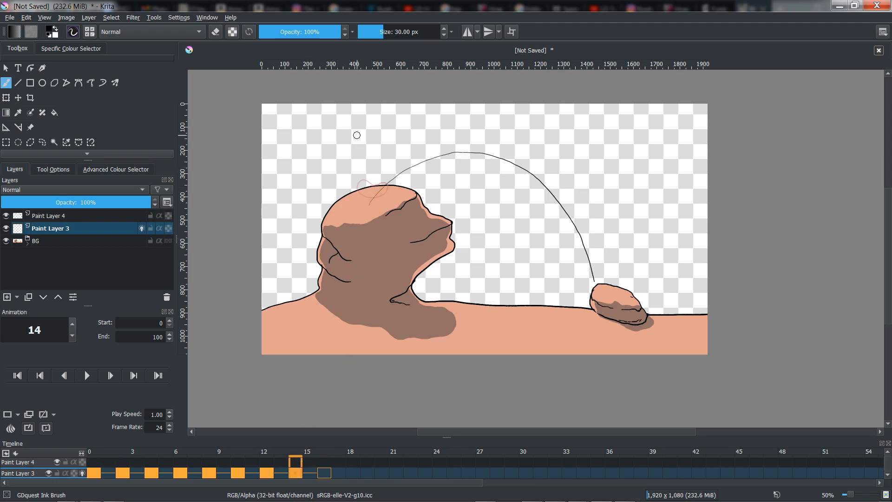
mouse_move(381, 181)
left_mouse_down()
mouse_move(368, 197)
mouse_move(384, 181)
left_mouse_up()
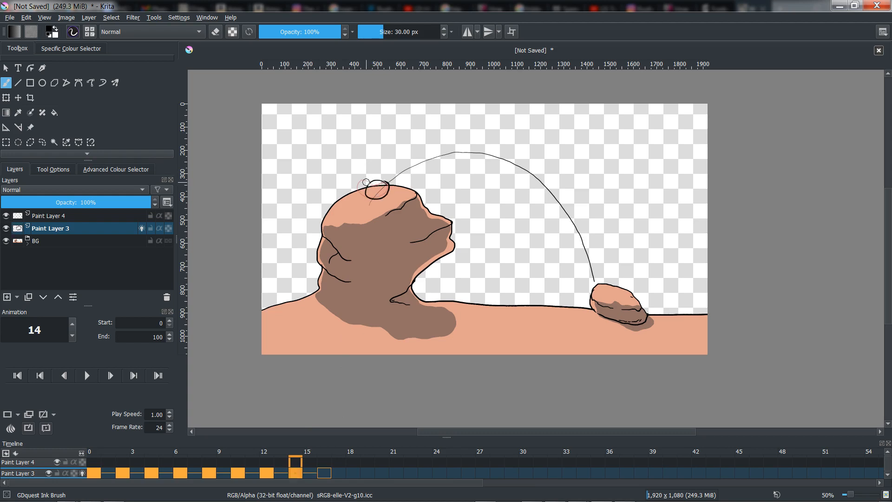
Draw a round ball on the large rock's top at frame 16 and add a blank frame at 18.
key("alt+period")
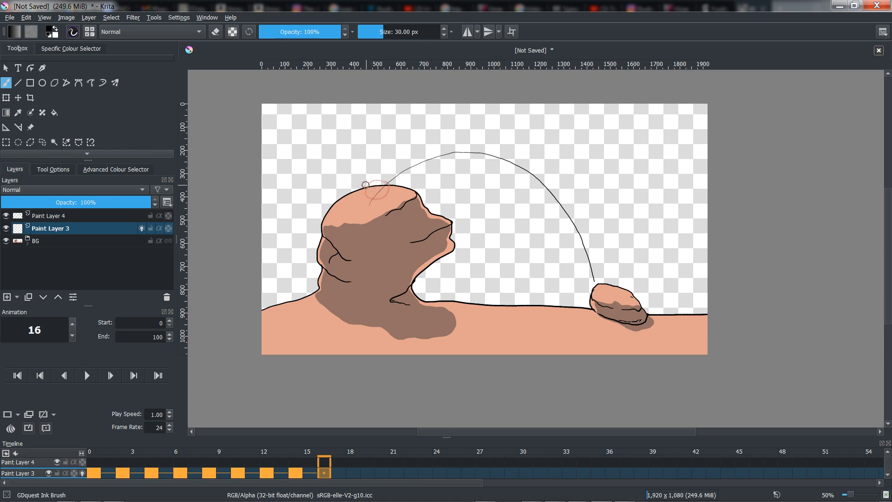
left_click(362, 183)
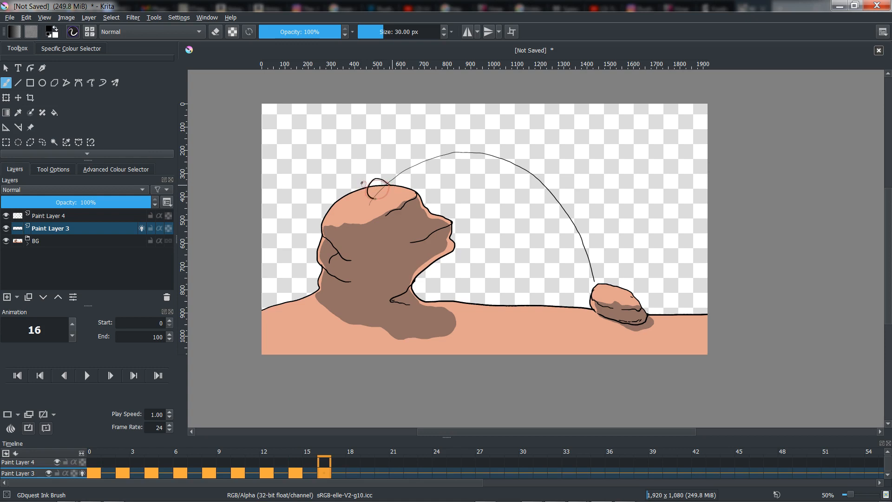
key("Right")
key("Right")
key("F7")
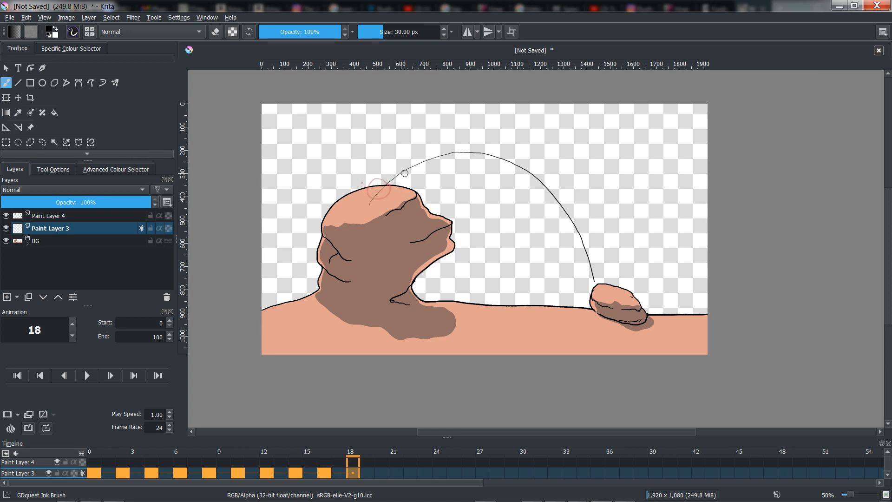
Step back and forth through the ball frames before frame 18 to check the squash and recovery.
key("Left")
key("Left")
key("Left")
key("Left")
key("Left")
key("Left")
key("Left")
key("Left")
key("Left")
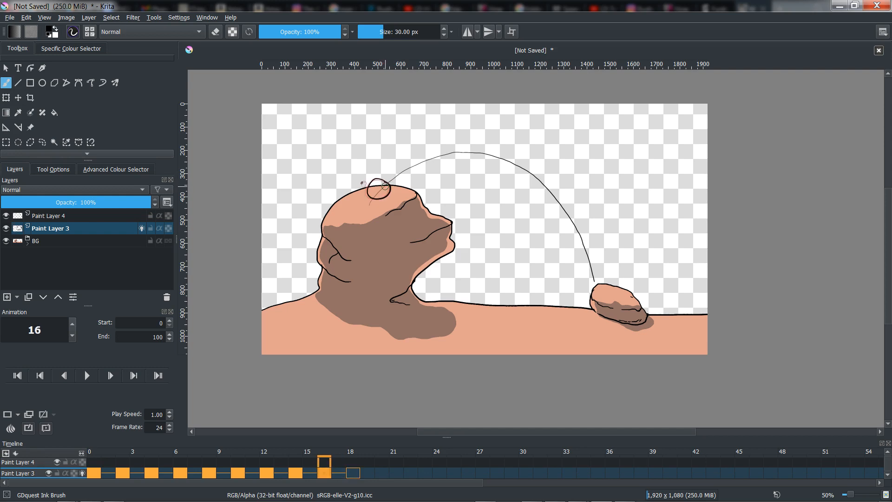
key("Right")
key("Right")
key("Right")
key("Right")
key("Right")
key("Right")
key("Right")
key("Right")
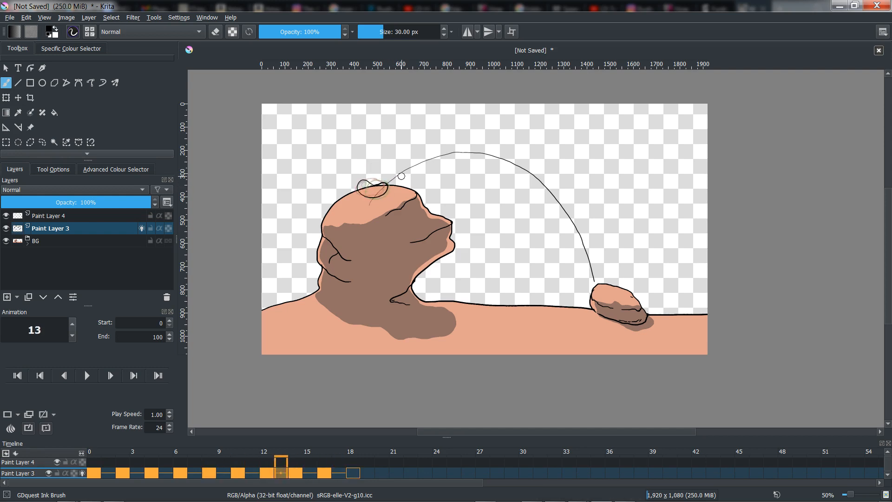
Draw the round ball on frame 18, and on a blank frame 20 draw it with its top starting to stretch upward.
key("Right")
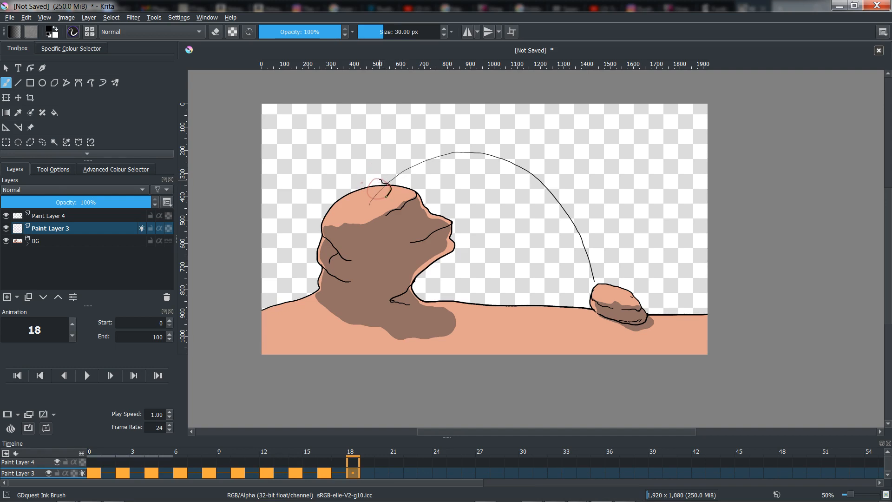
key("Right")
key("Right")
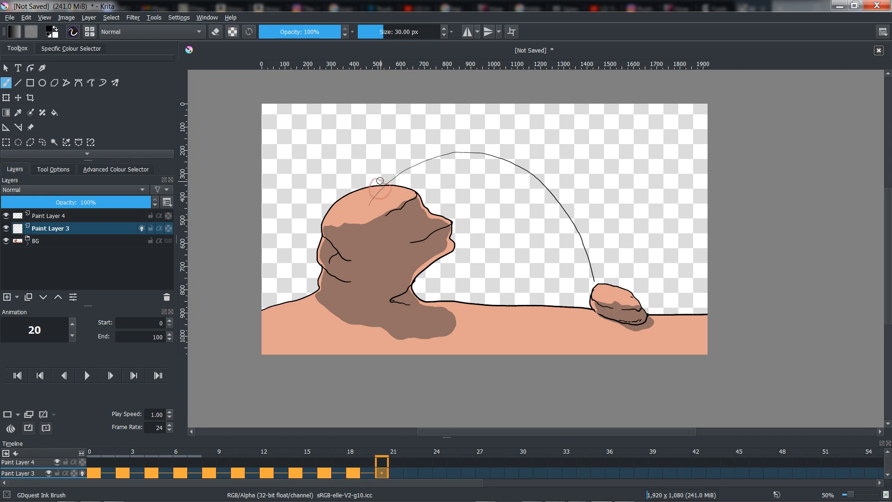
left_click_drag(374, 184, 370, 191)
Draw the ball on a blank frame 22, and on frame 24 draw a diagonal oval leaving the rock with small drops behind it.
key("Right")
key("Right")
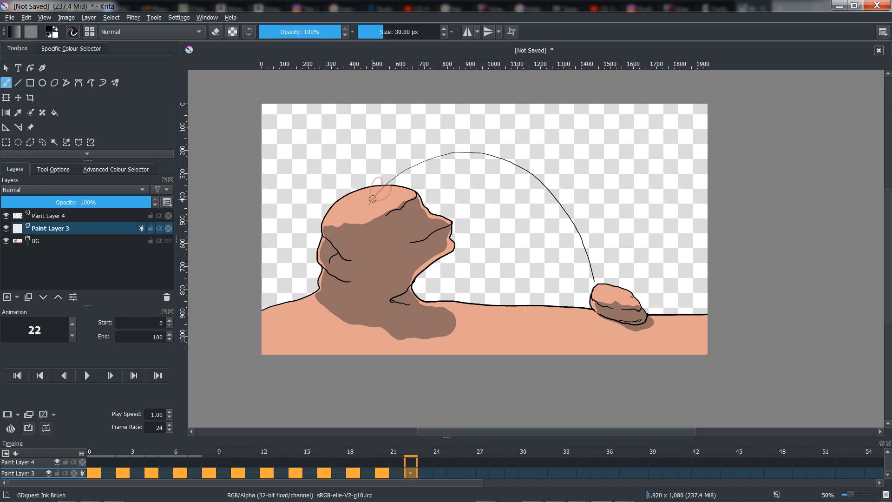
left_click_drag(379, 179, 371, 184)
key("Right")
key("Right")
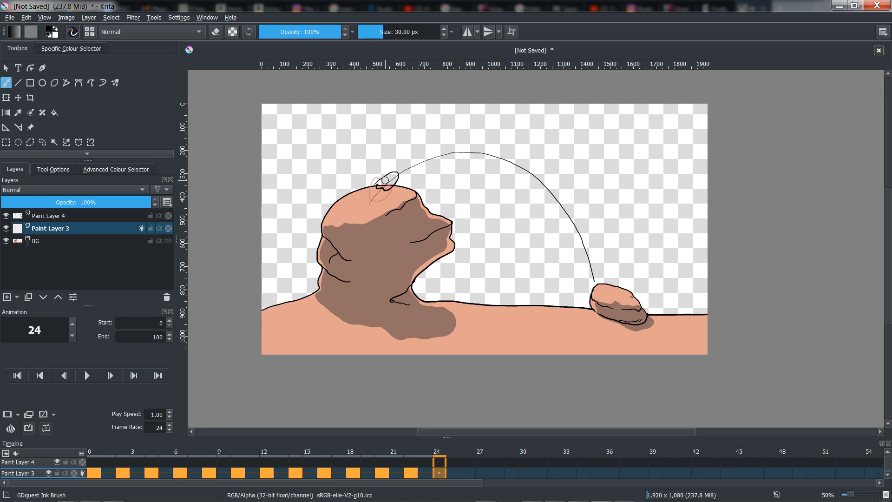
mouse_move(372, 191)
left_mouse_down()
mouse_move(379, 197)
mouse_move(376, 185)
left_mouse_up()
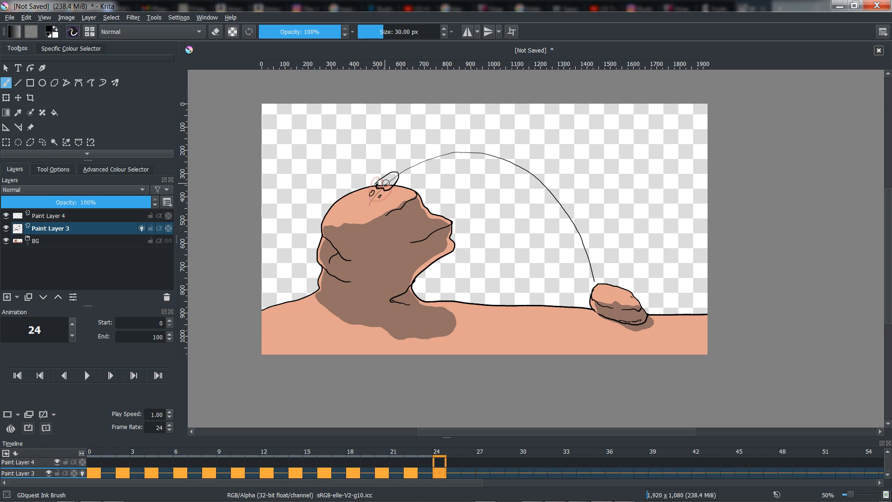
Add a blank frame at 26 and draw a slanted oval farther along the arc with small drops trailing behind it.
key("Right")
key("Right")
key("F7")
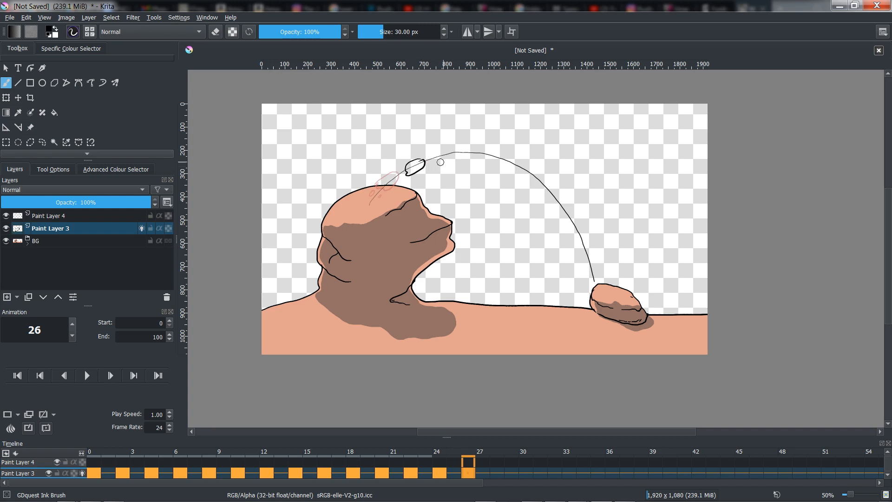
key("ctrl+z")
left_click_drag(395, 176, 386, 181)
Add a blank frame at 28 and undo the trial stroke drawn near the arc's peak.
key("Right")
key("Right")
key("Delete")
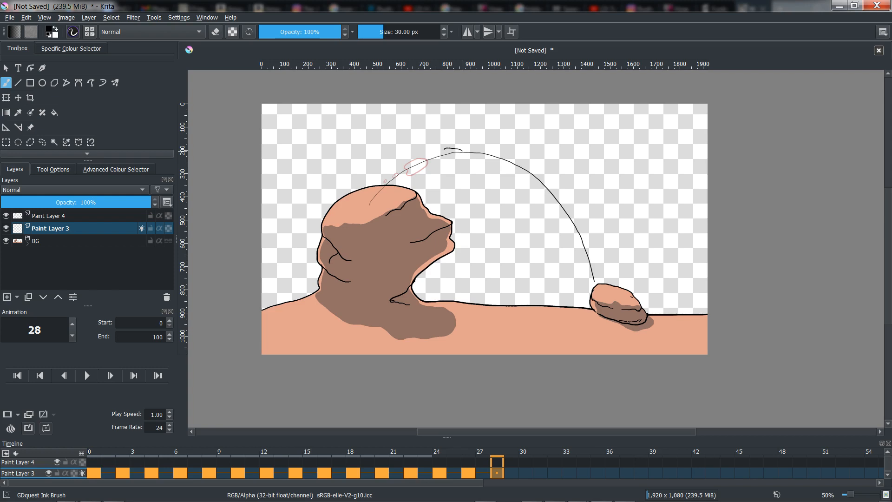
key("ctrl+z")
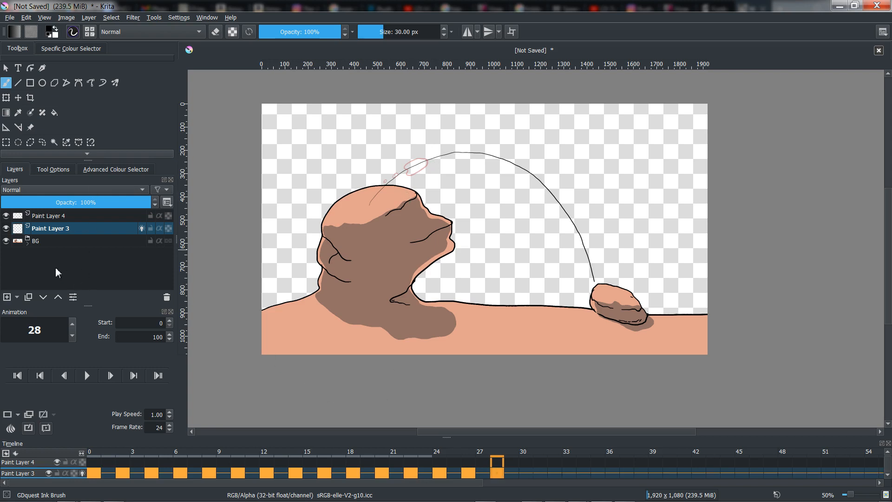
Set the onion skins to also show the second and third previous frames and raise the nearest previous frame's opacity.
right_click(11, 428)
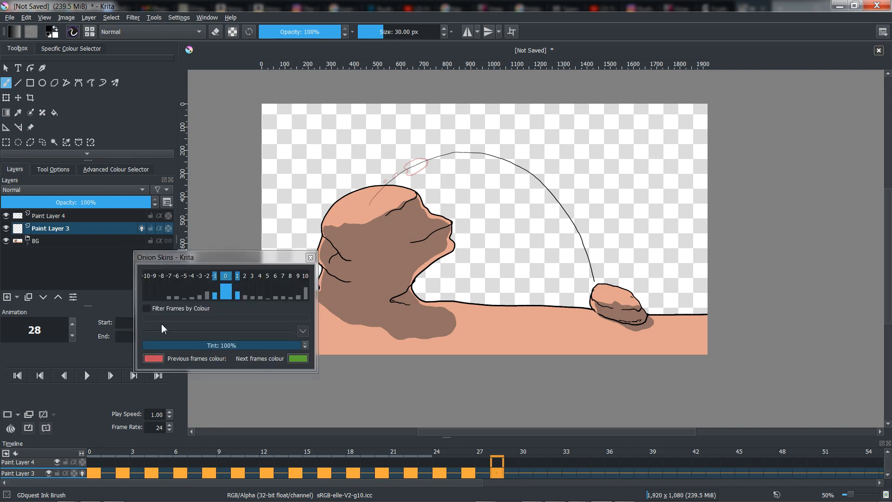
left_click(206, 277)
left_click(200, 276)
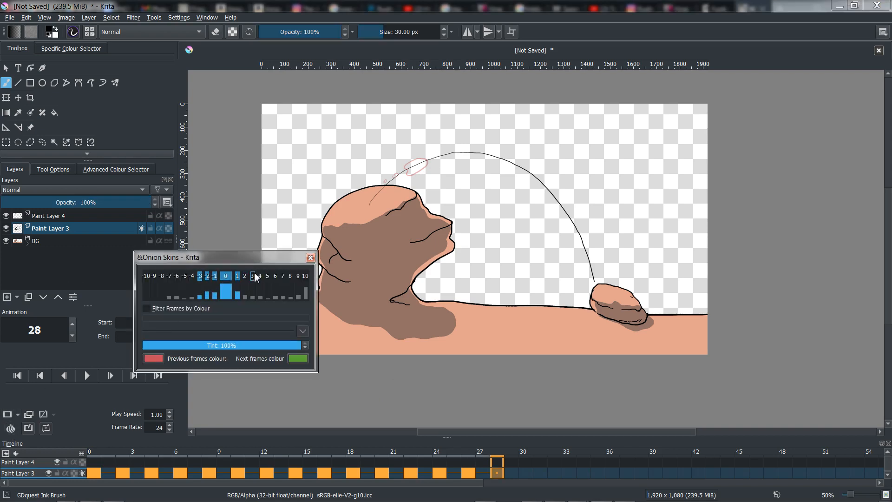
left_click(216, 291)
left_click(310, 257)
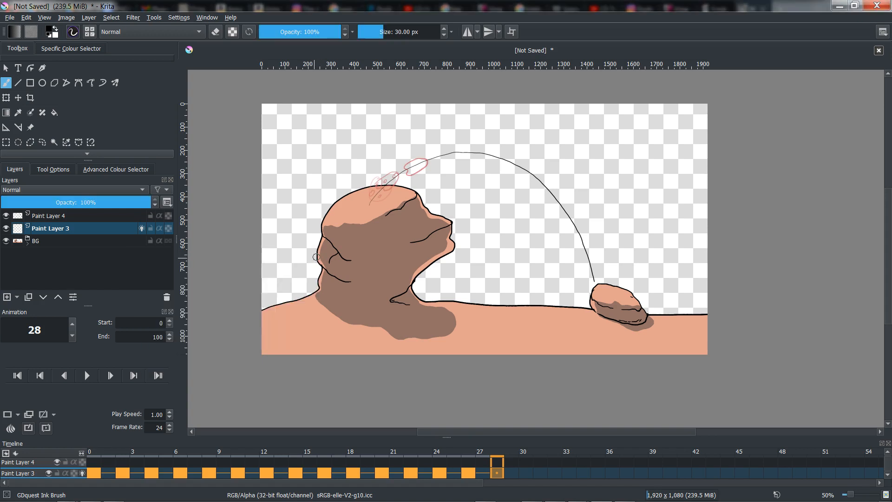
Step through the frames around 28 to check the onion skins of the previous ball drawings.
key("Right")
key("Right")
key("Right")
key("Right")
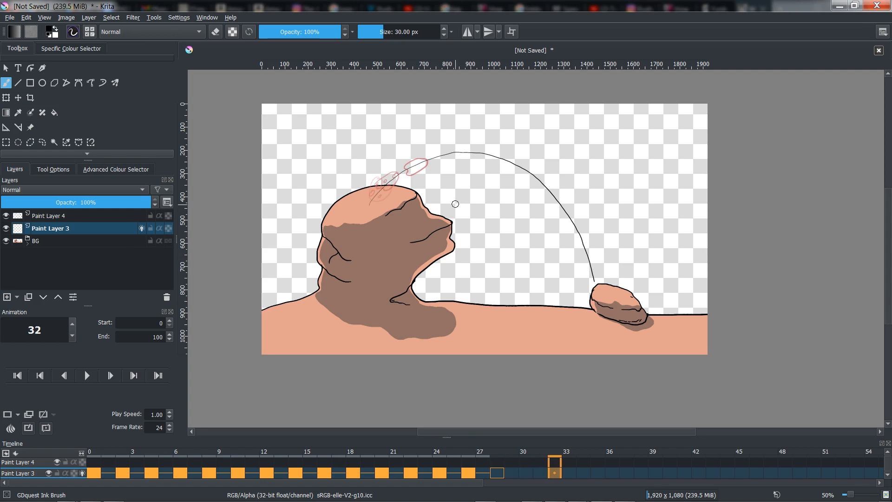
key("Left")
key("Left")
key("Left")
key("Left")
key("Left")
key("Left")
key("Right")
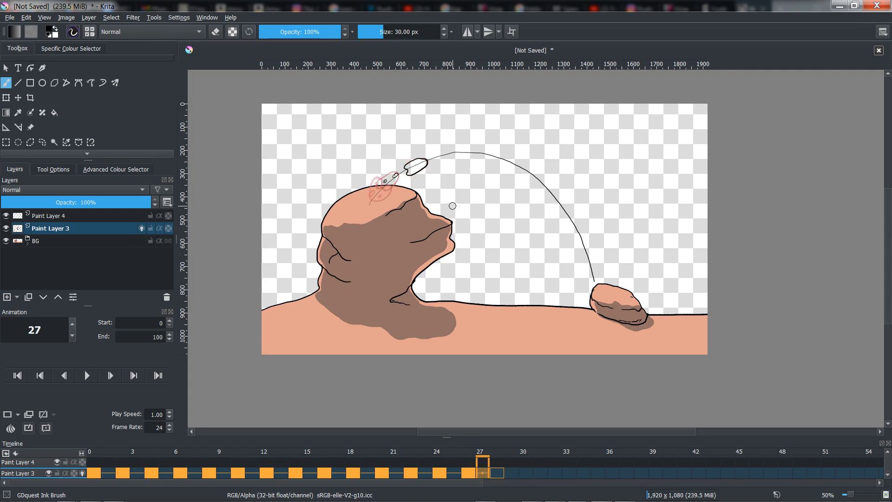
On frame 28, draw a rounder oval just ahead of the previous ball on the arc, with small drops trailing behind it.
key("Right")
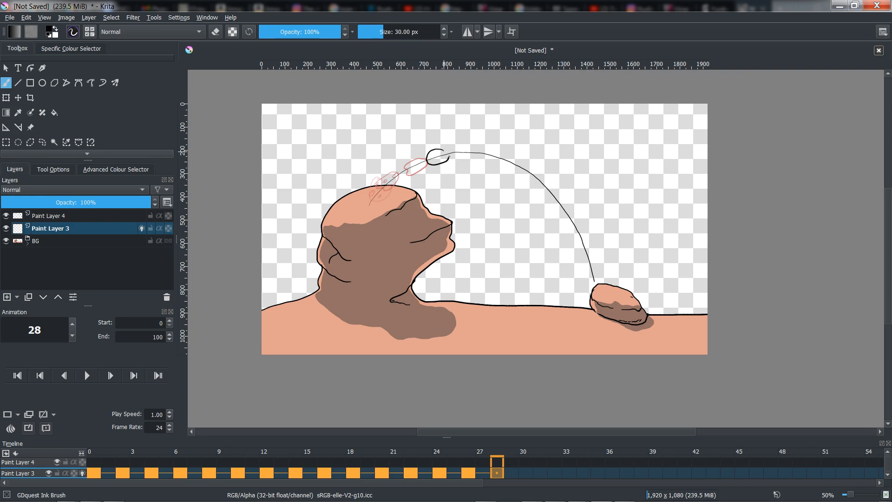
mouse_move(448, 158)
left_mouse_down()
mouse_move(442, 149)
mouse_move(420, 167)
mouse_move(422, 159)
left_mouse_up()
left_click(407, 167)
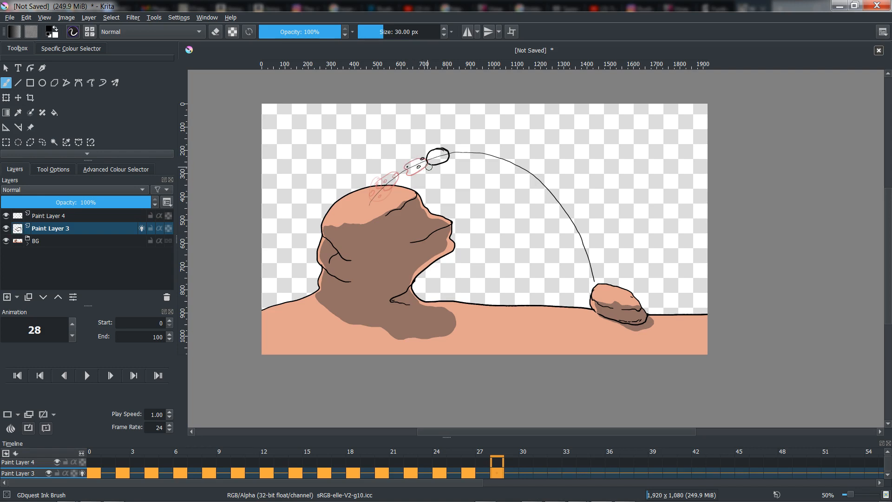
Add a blank frame at 30 and draw a round ball overlapping the previous one on the arc, with small drops trailing behind it.
key("Right")
key("Right")
key("Delete")
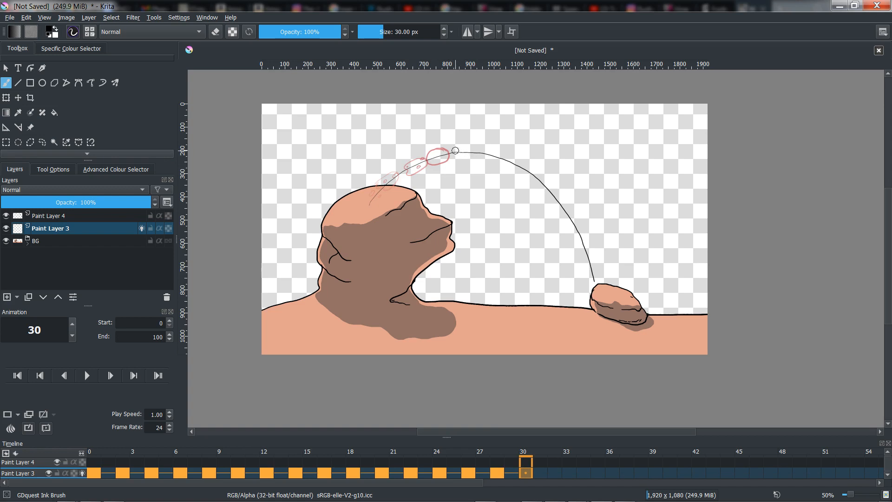
left_click_drag(462, 148, 451, 151)
key("ctrl+z")
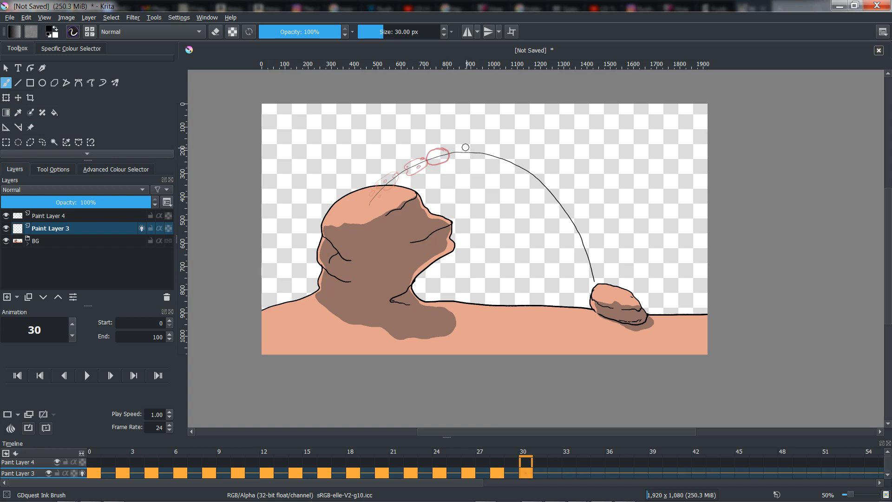
key("ctrl+z")
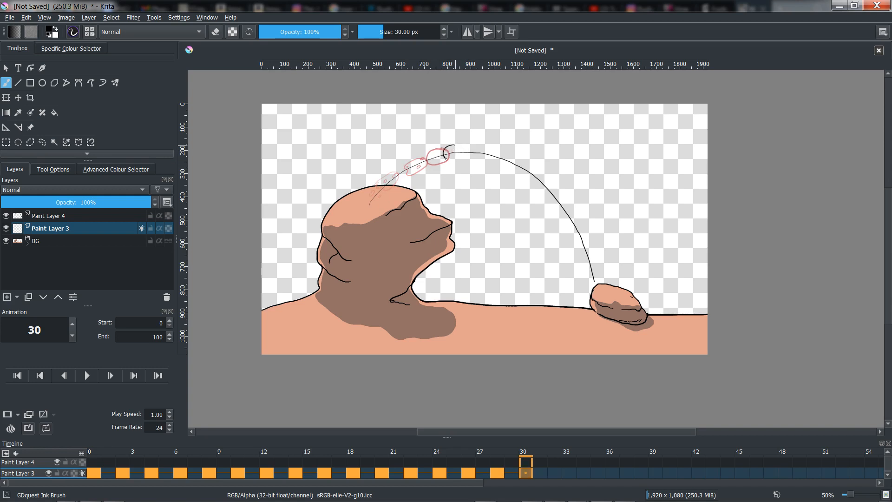
left_click_drag(456, 147, 450, 152)
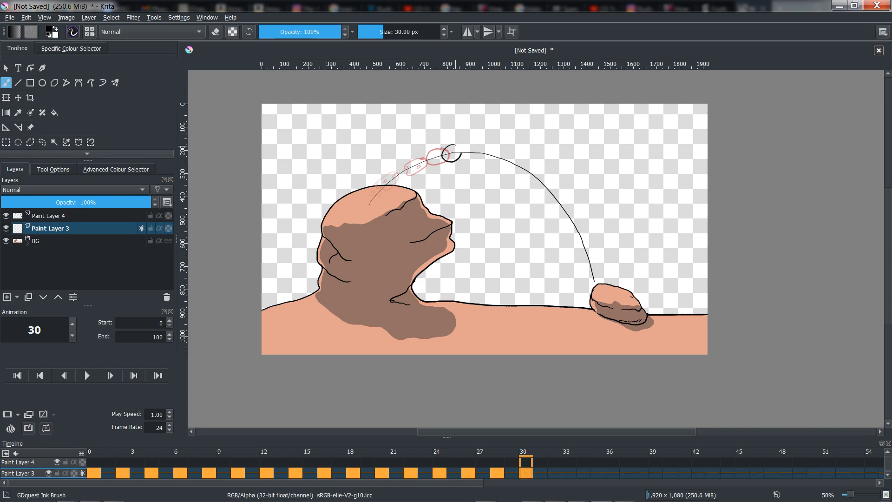
mouse_move(461, 154)
left_mouse_down()
mouse_move(449, 147)
mouse_move(436, 160)
left_mouse_up()
Add a blank frame at 32 and draw a round ball at the peak of the guide arc.
key("period")
key("period")
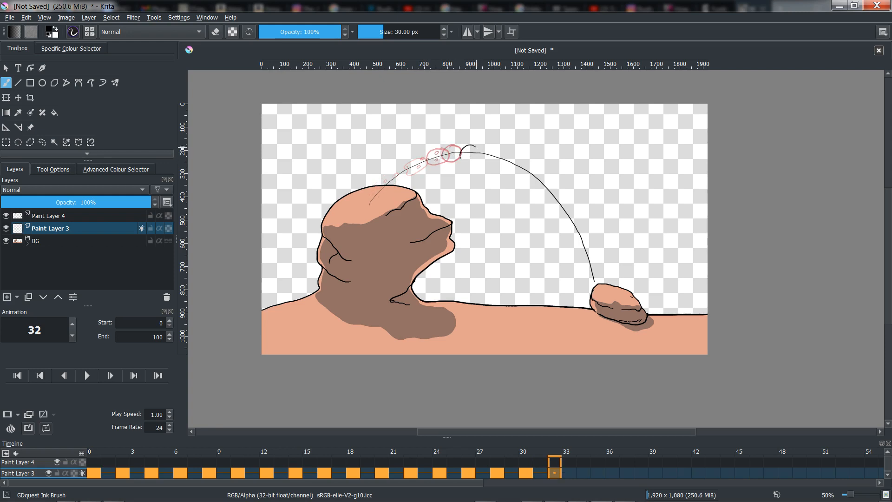
key("ctrl+z")
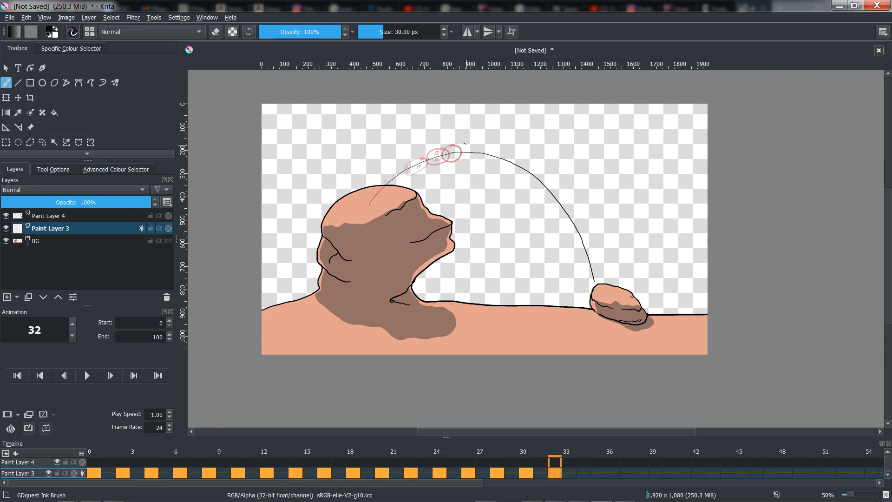
key("ctrl+z")
key("ctrl+z")
mouse_move(470, 146)
left_mouse_down()
mouse_move(456, 152)
mouse_move(466, 145)
left_mouse_up()
Add a blank frame at 34 and draw a round ball just past the arc's peak.
key("Right")
key("Right")
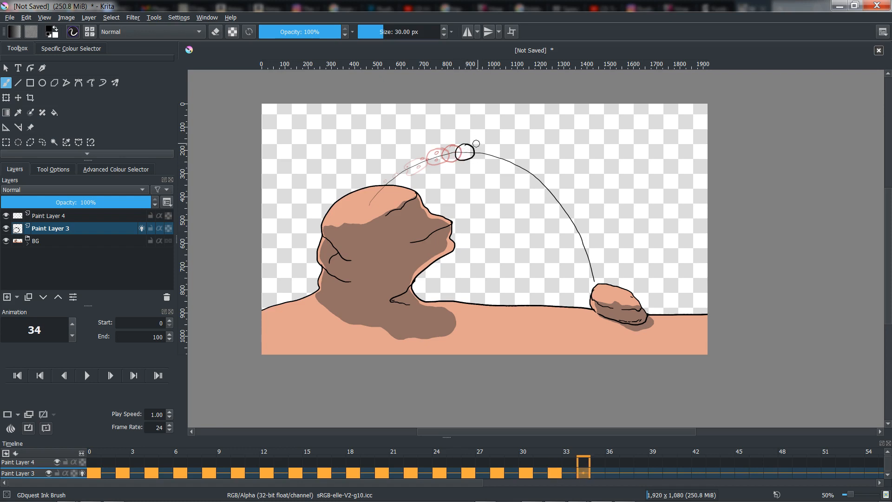
key("Insert")
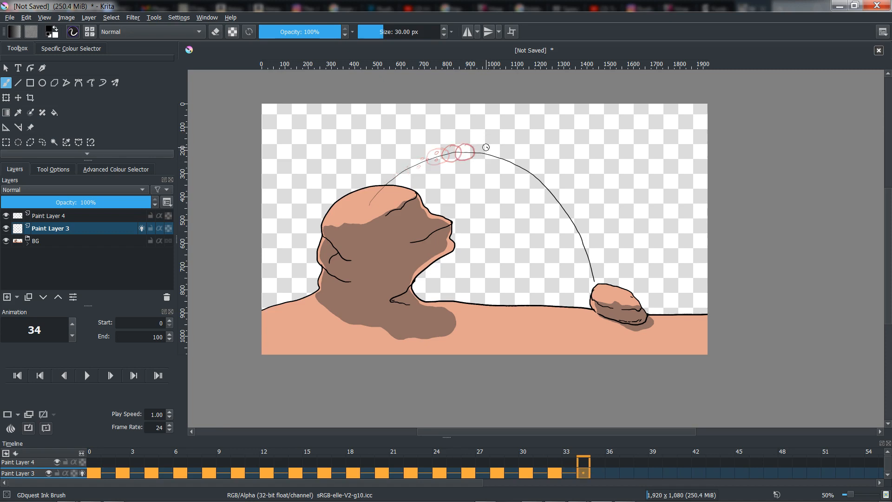
left_click_drag(478, 145, 488, 148)
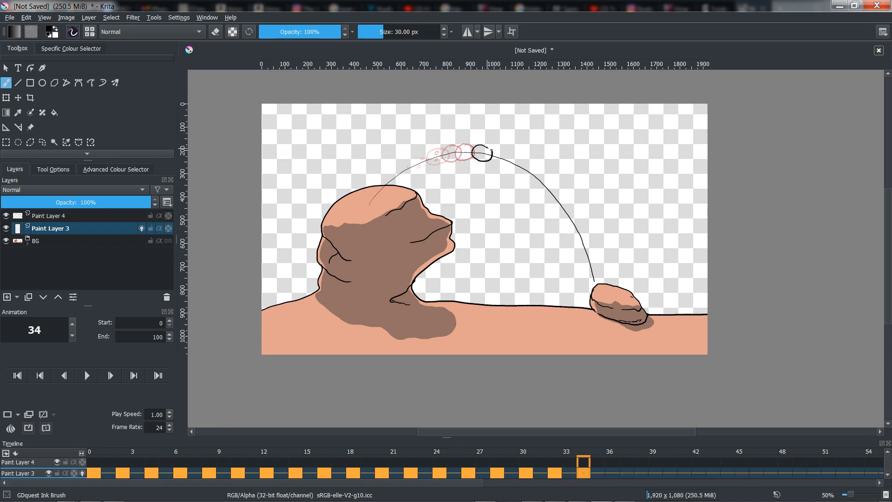
Add a blank frame at 36 and draw a slightly flattened ball where the arc starts to descend.
key("Right")
key("Right")
key("Insert")
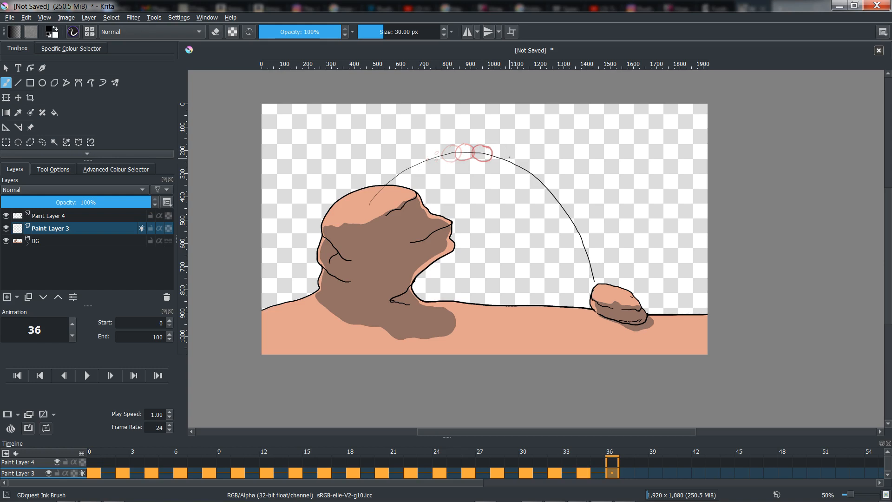
Add a blank frame at 38 and draw a stretched oval ball farther down the arc, aligned with its direction.
key("Right")
key("Right")
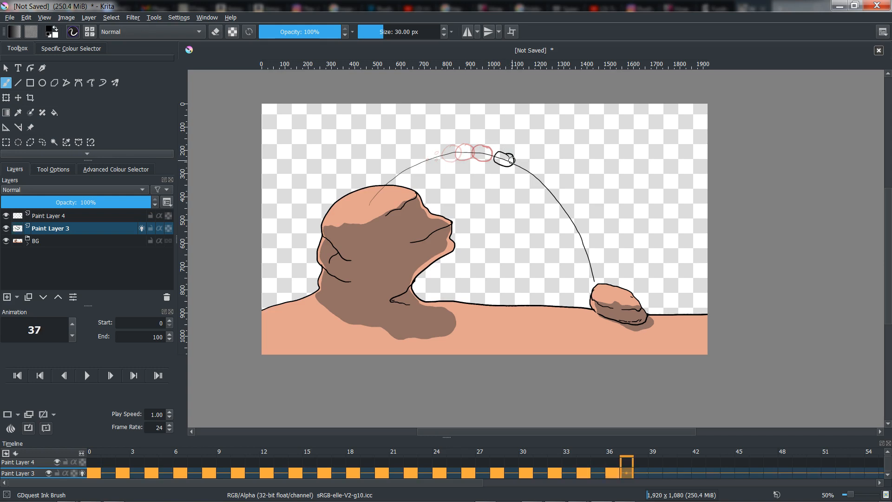
key("Insert")
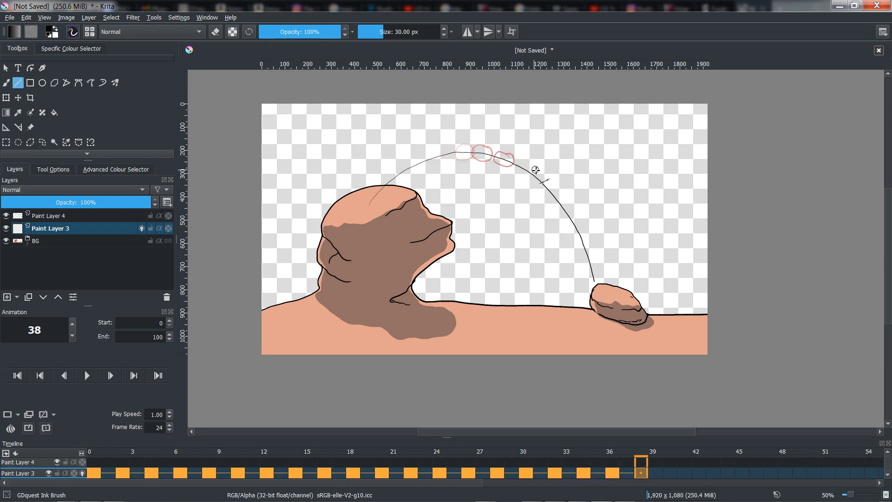
mouse_move(533, 169)
left_mouse_down()
mouse_move(533, 215)
mouse_move(566, 183)
mouse_move(604, 201)
mouse_move(612, 194)
left_mouse_up()
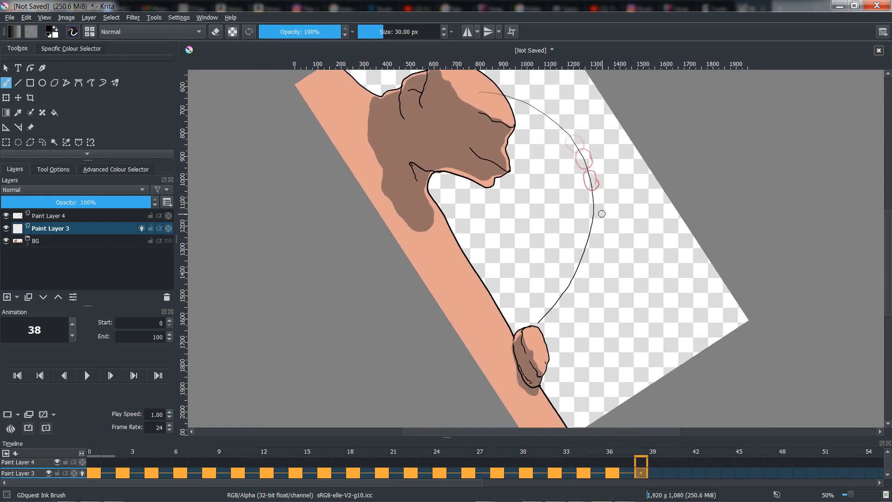
left_click_drag(598, 200, 587, 202)
key("ctrl+z")
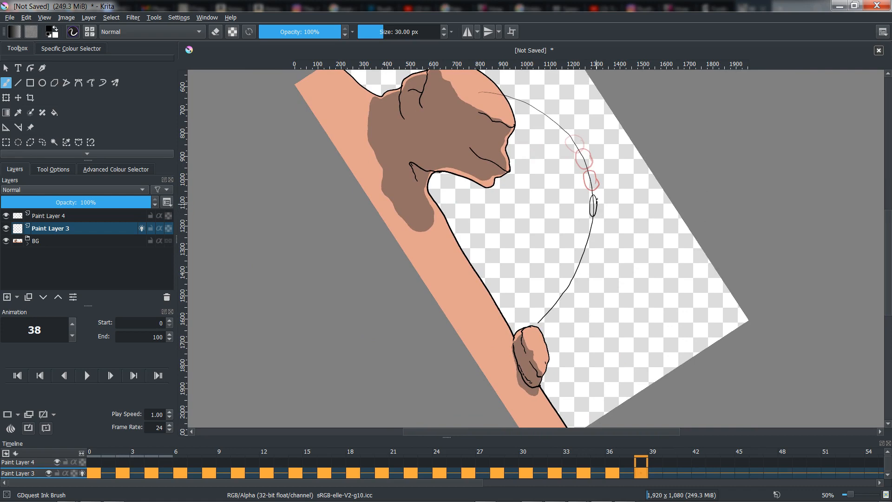
left_click_drag(597, 200, 594, 201)
key("ctrl+z")
key("ctrl+z")
Add a blank frame at 40, and return to frame 38 to draw small drops trailing behind its oval.
key("Right")
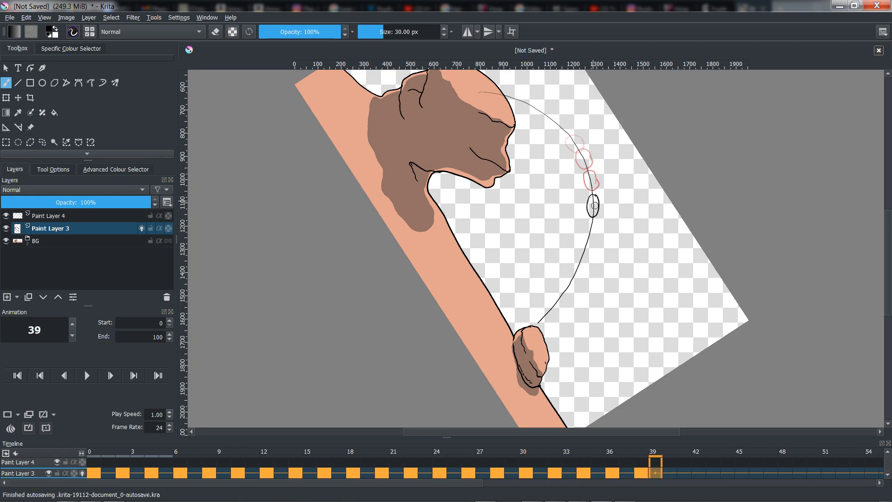
key("Right")
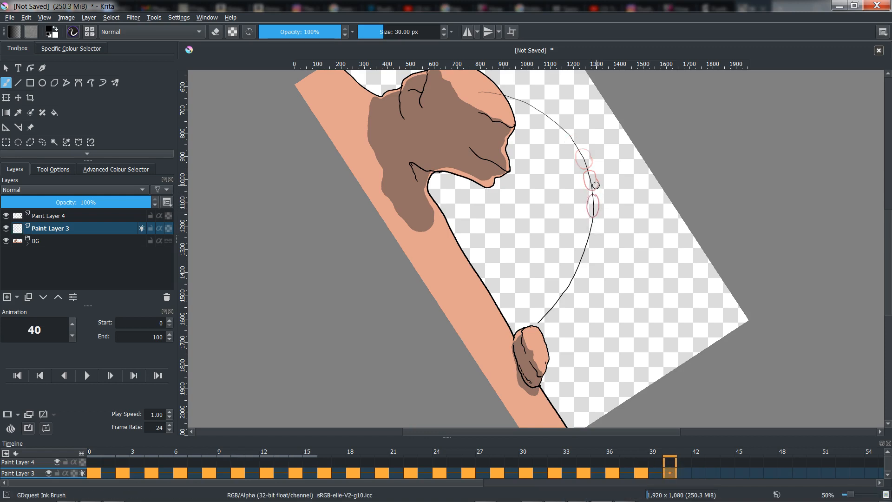
key("Left")
key("Left")
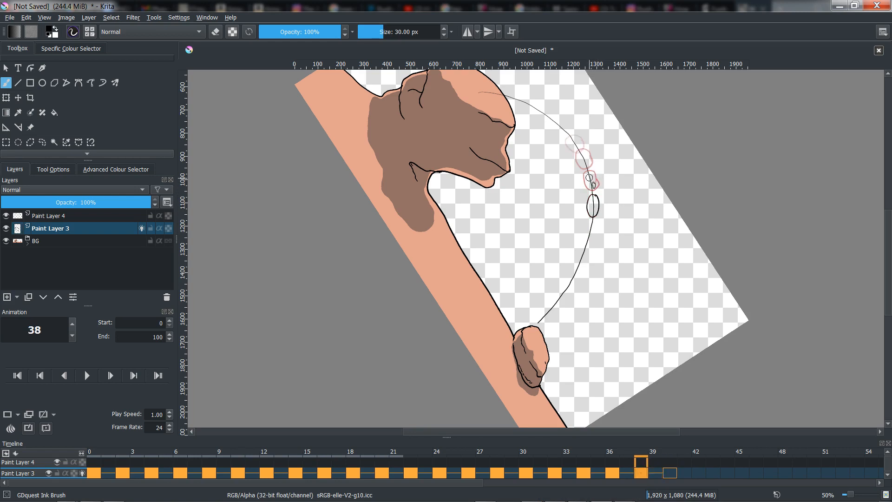
left_click_drag(589, 177, 588, 178)
key("Right")
Draw small drops trailing behind the balls on frames 36 and 34.
key("Left")
key("Left")
key("Left")
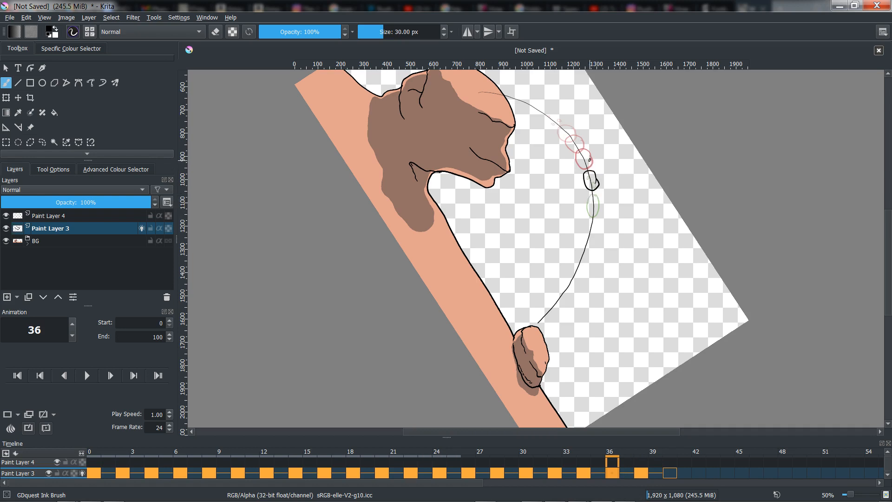
left_click_drag(580, 155, 581, 151)
key("Left")
key("Left")
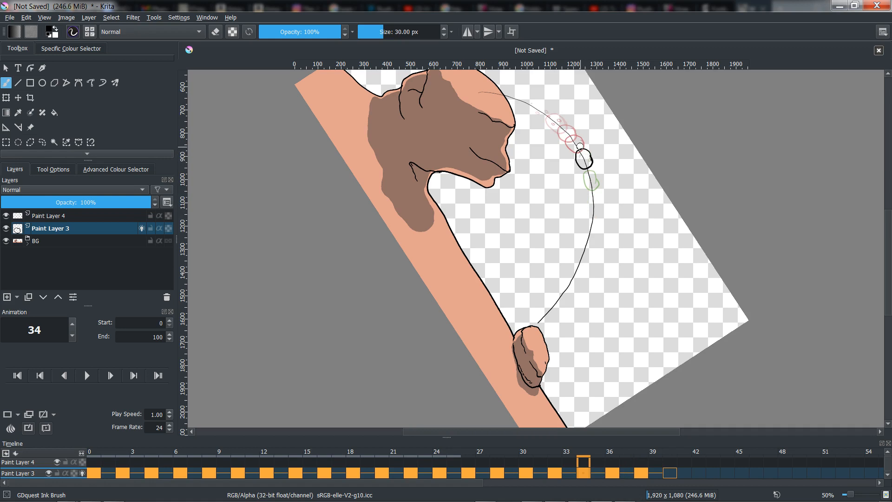
key("Right")
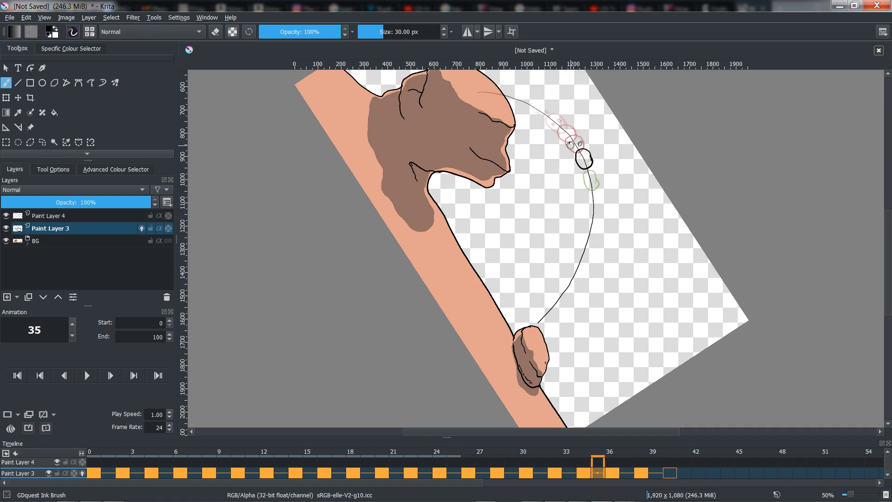
On frame 33, draw small drops trailing behind the ball at the arc's peak.
key("Left")
key("Left")
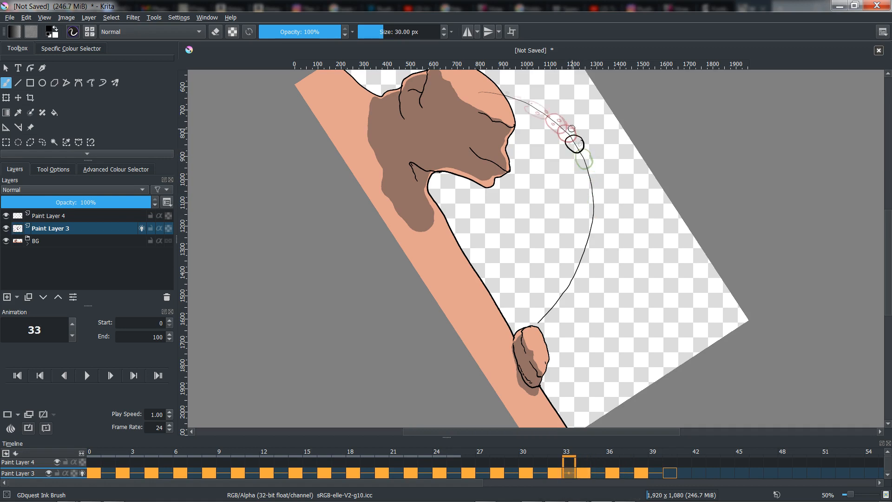
left_click_drag(566, 126, 566, 127)
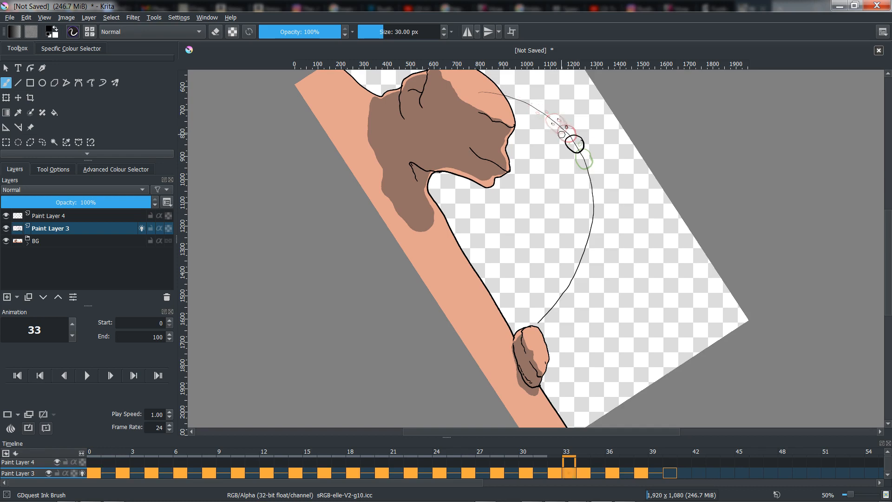
Step back and forth through frames 33 to 37 to check the trailing drops and the frame spacing.
key("Right")
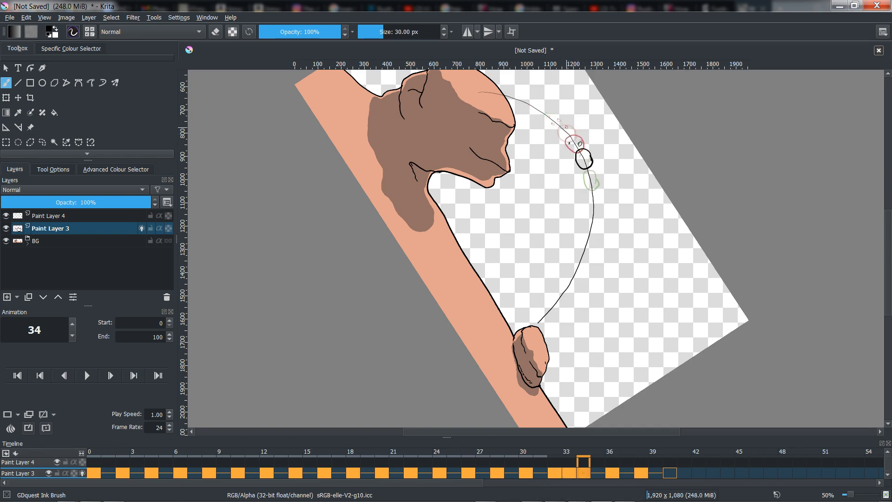
key("Right")
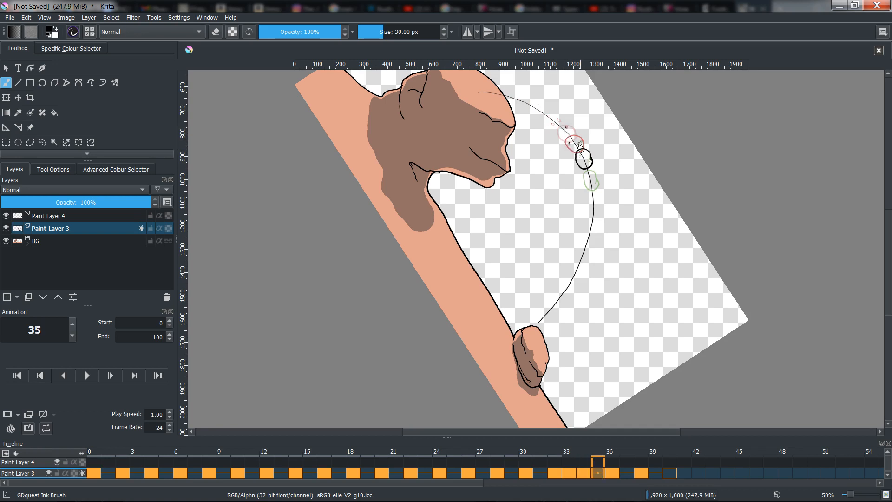
key("Right")
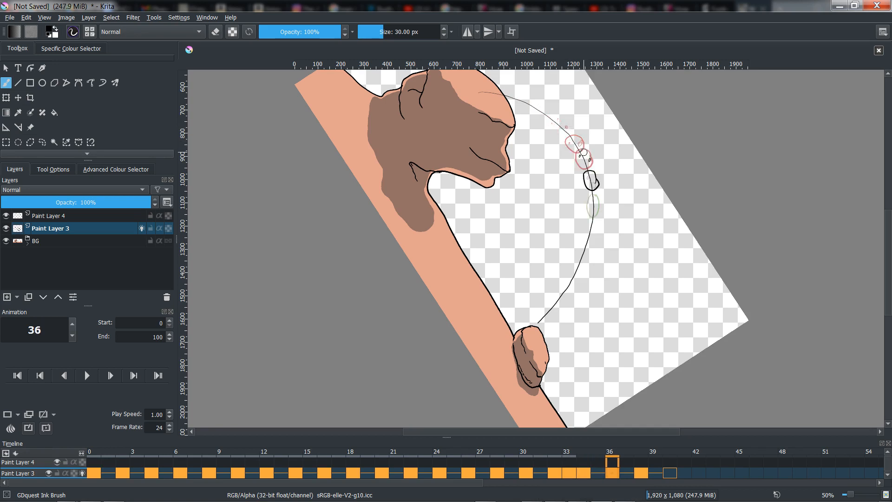
key("Right")
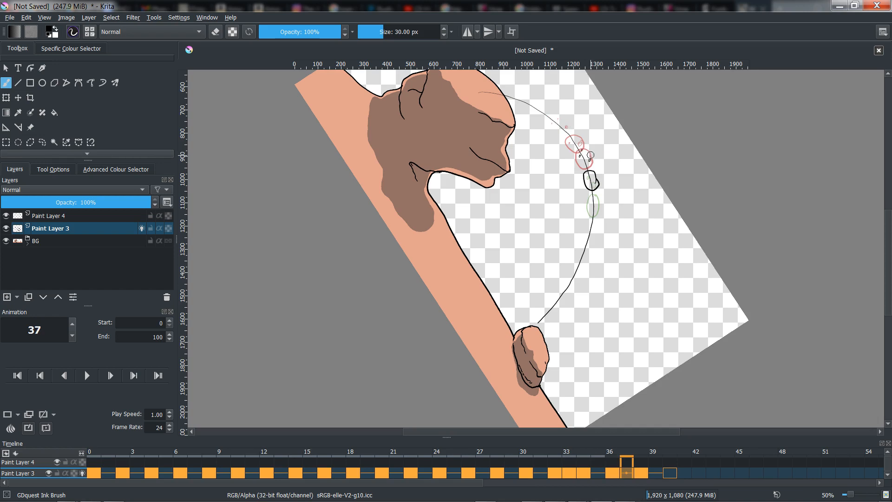
key("Left")
key("Right")
key("Left")
key("Left")
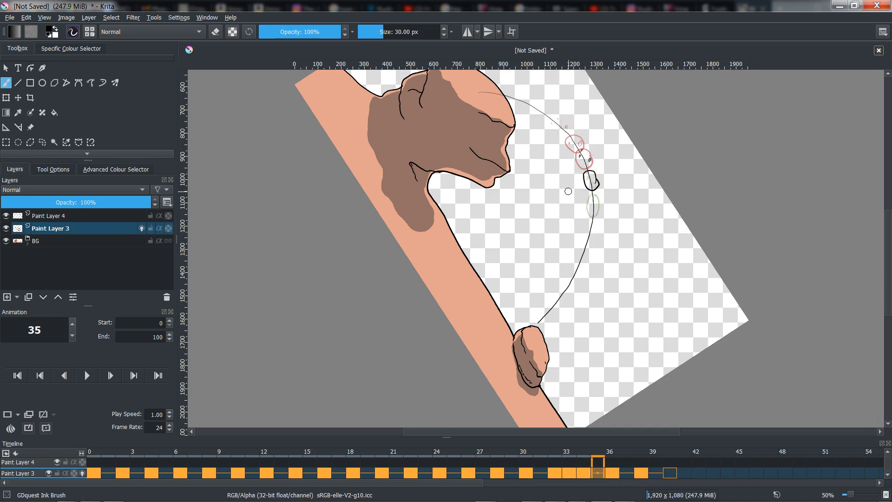
key("Left")
key("Left")
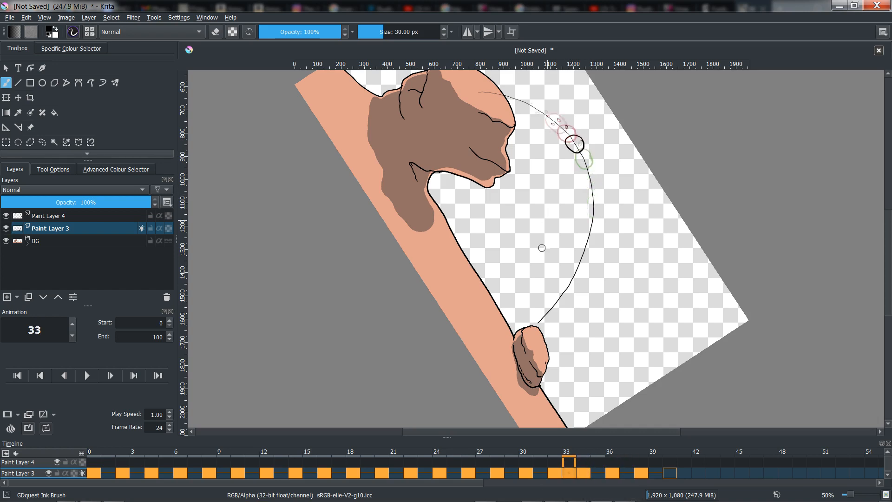
Insert a keyframe to the left of frame 33 on Paint Layer 3.
right_click(567, 473)
left_click(567, 473)
right_click(571, 471)
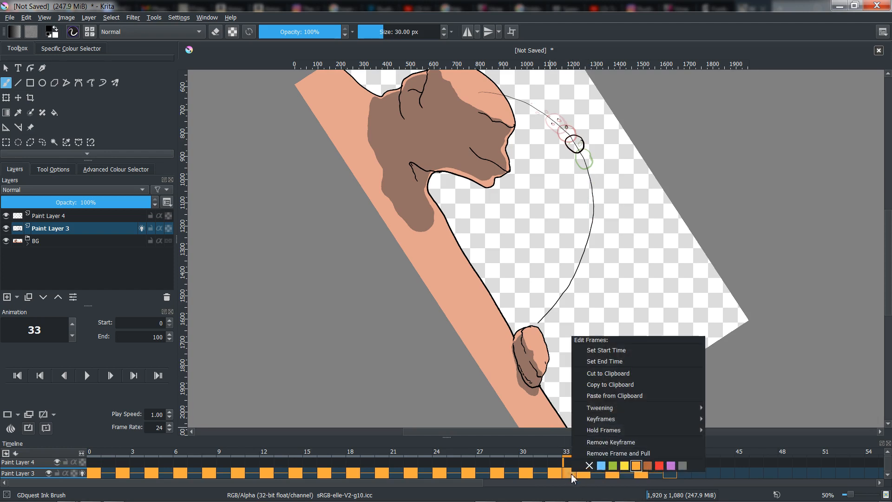
mouse_move(606, 417)
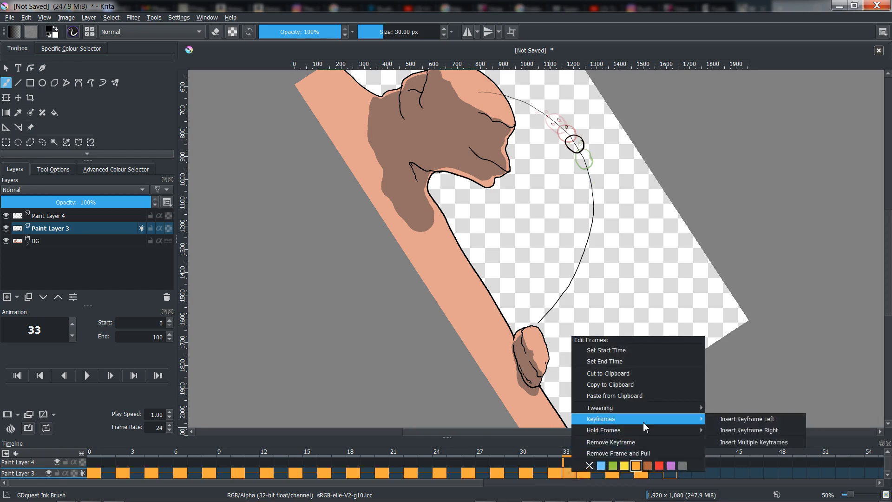
left_click(745, 419)
key("period")
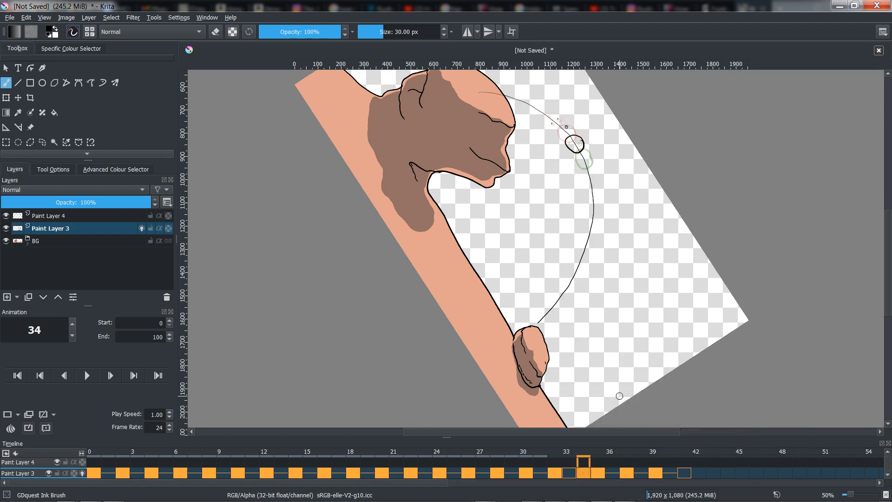
Insert a keyframe to the left of frame 35 on Paint Layer 3 and return to frame 34.
left_click(600, 471)
right_click(599, 473)
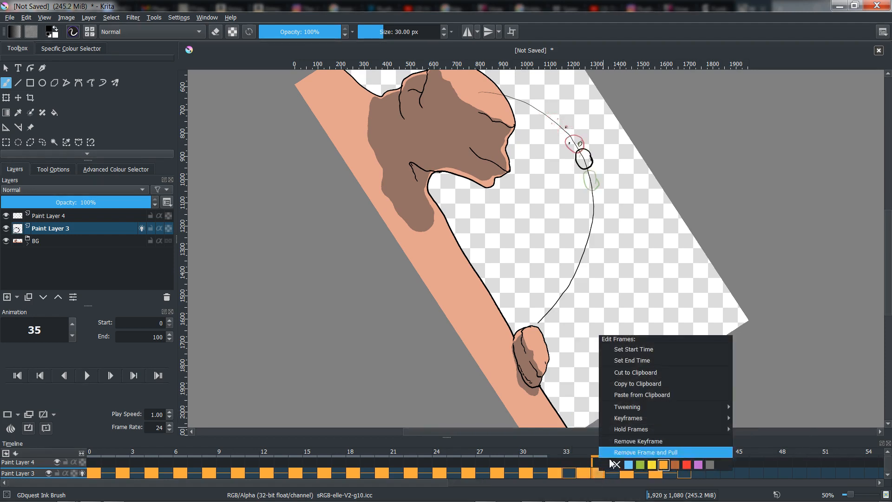
mouse_move(656, 422)
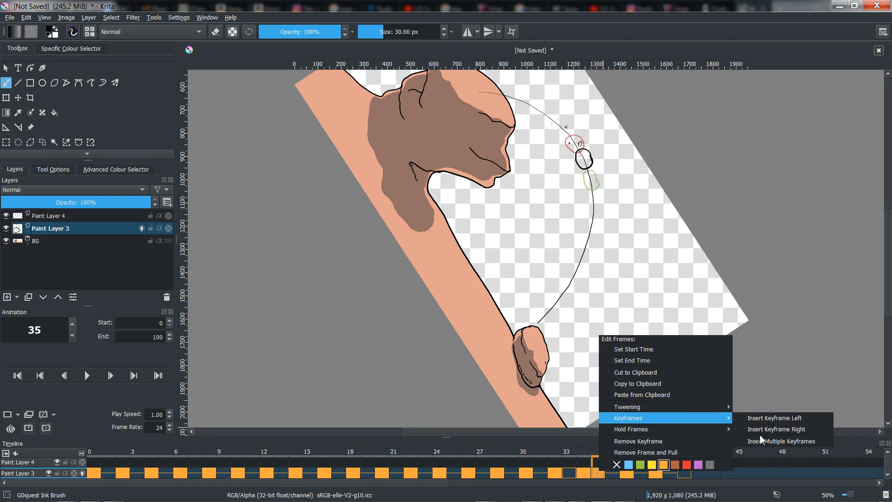
left_click(775, 418)
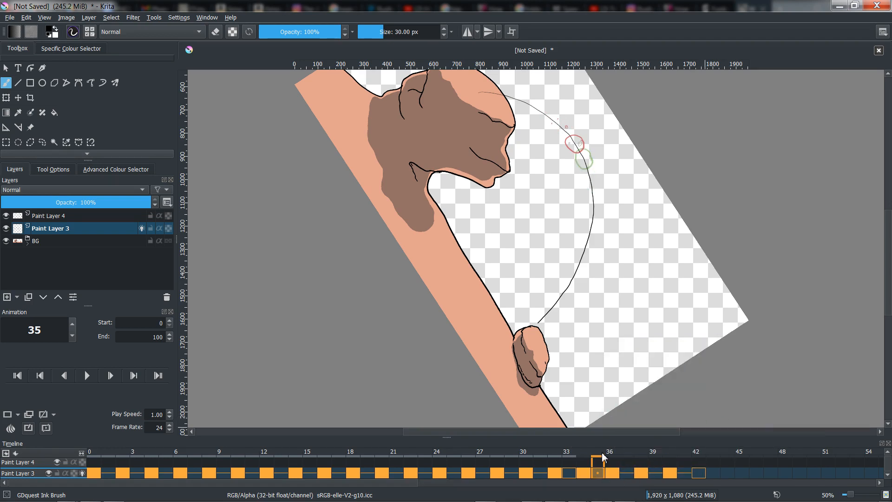
left_click_drag(600, 452, 578, 457)
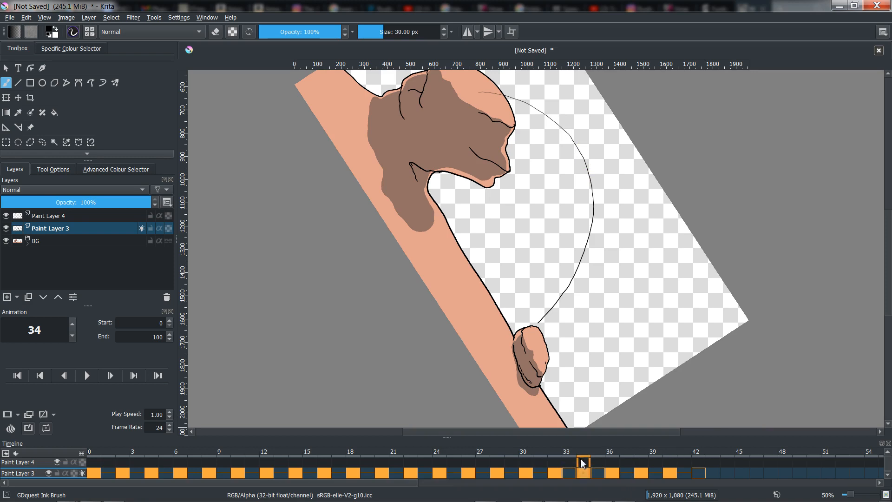
Remove the blank frames around frame 34 on Paint Layer 3 with two Remove Frame and Pull operations.
right_click(584, 478)
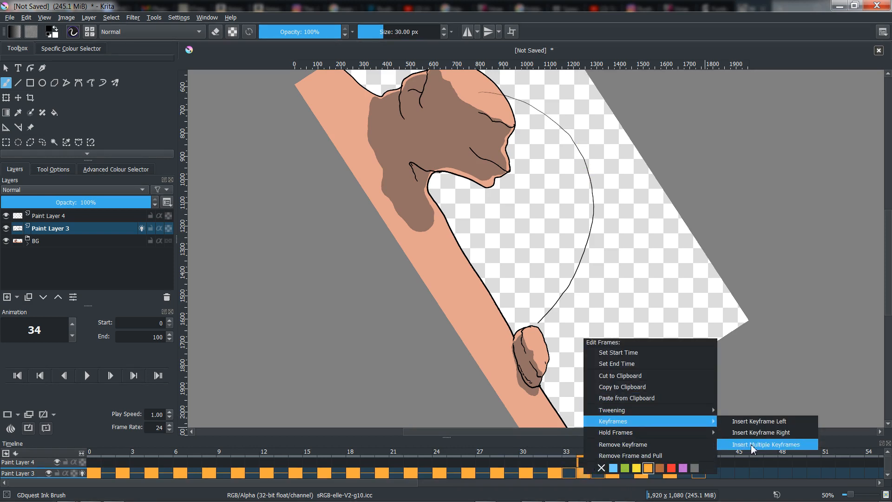
left_click(652, 455)
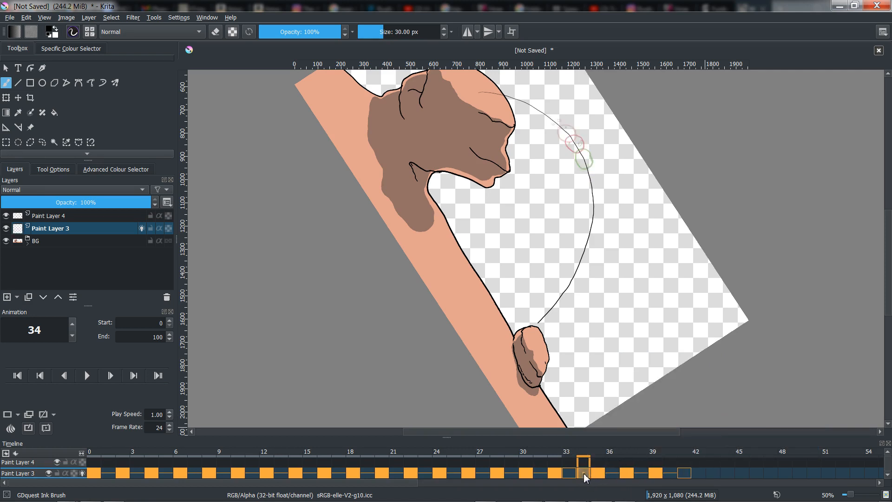
right_click(584, 478)
left_click(629, 459)
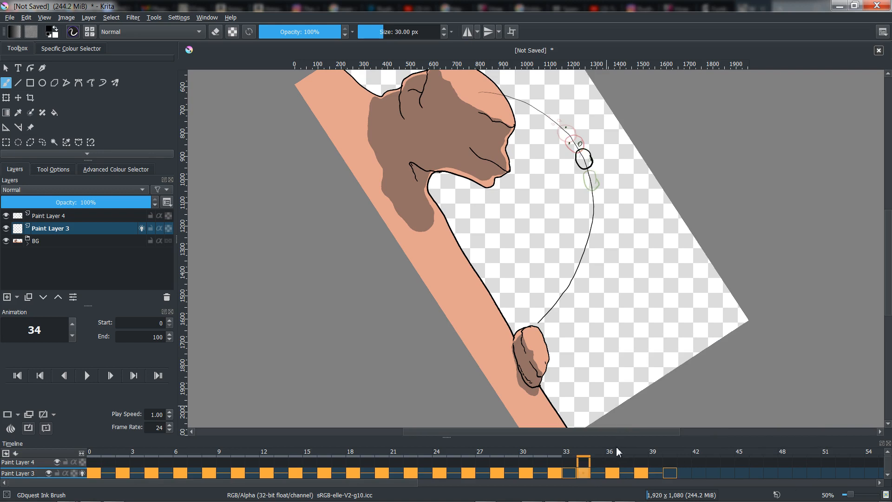
Scrub from frame 34 to 38 and step through the neighbouring frames to check the ball's spacing along the arc.
left_click_drag(583, 453, 640, 456)
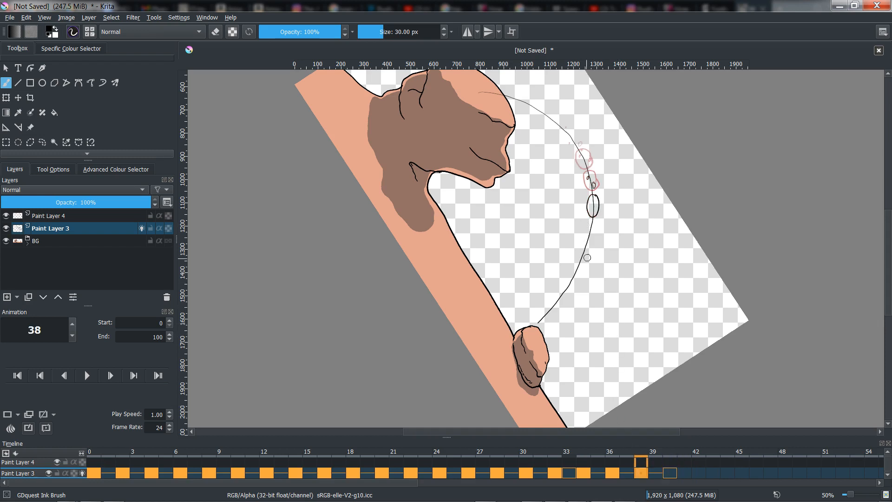
key("Left")
key("Right")
key("Right")
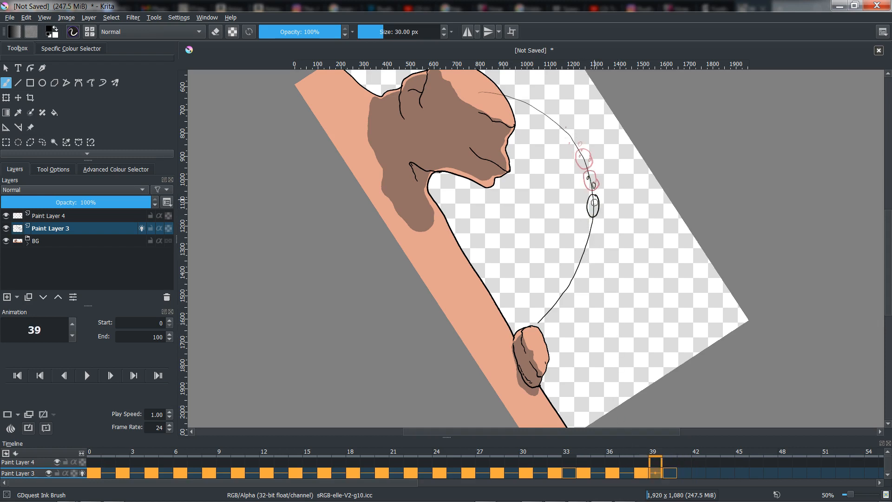
On frame 40, draw a narrow stretched ball along the descending arc, with small drops trailing at its previous position.
key("Right")
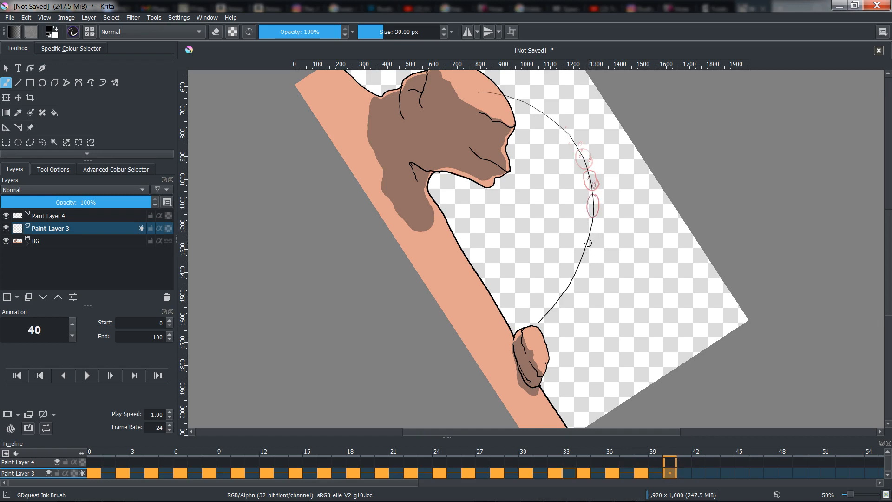
left_click_drag(592, 237, 584, 251)
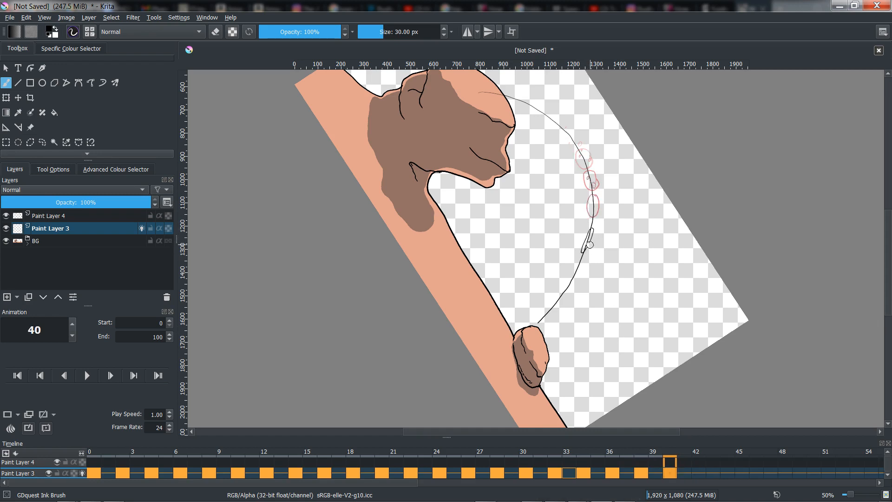
key("ctrl+z")
left_click_drag(590, 233, 588, 242)
left_click_drag(590, 206, 591, 208)
On frame 42, draw a tilted stretched ball further down the arc with small drops trailing behind it.
key("period")
key("period")
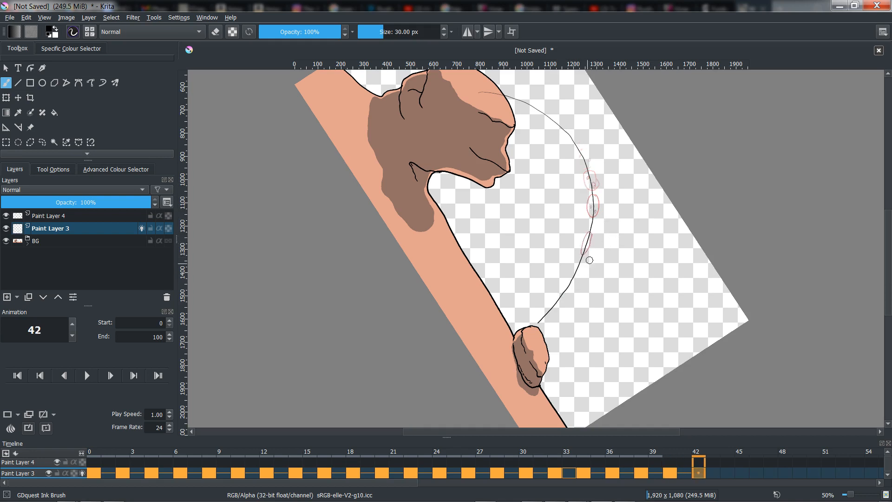
key("comma")
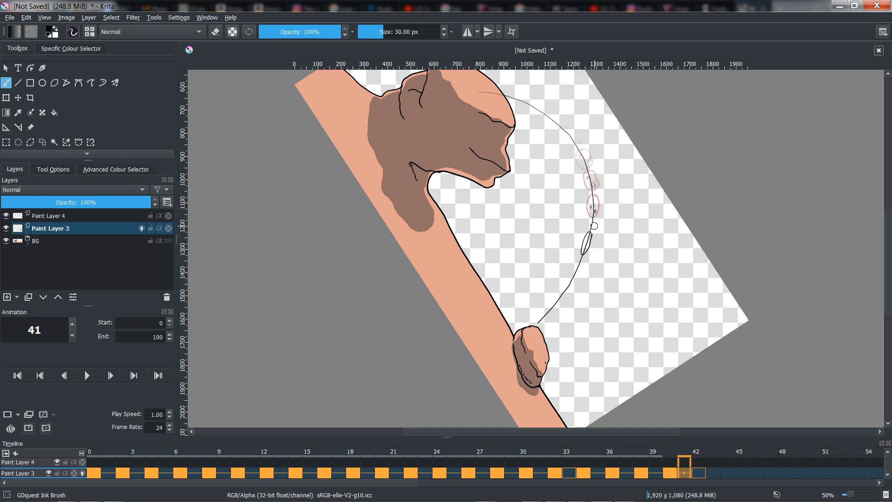
key("period")
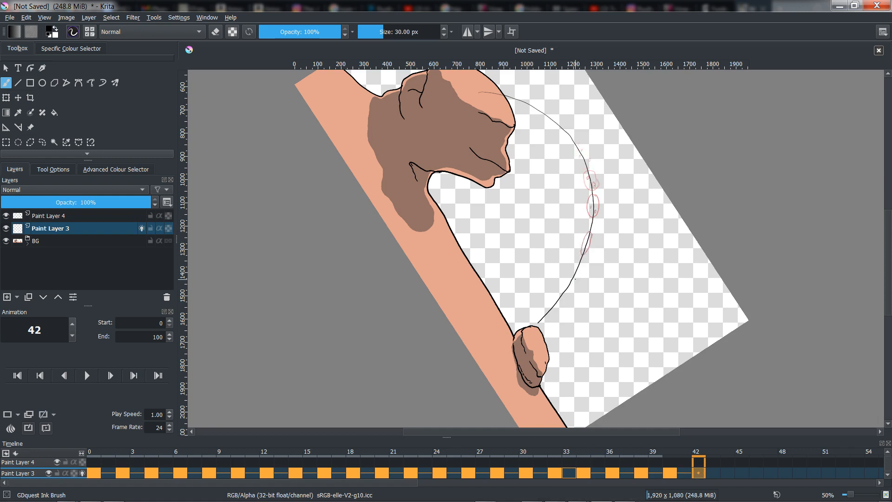
left_click_drag(586, 235, 586, 245)
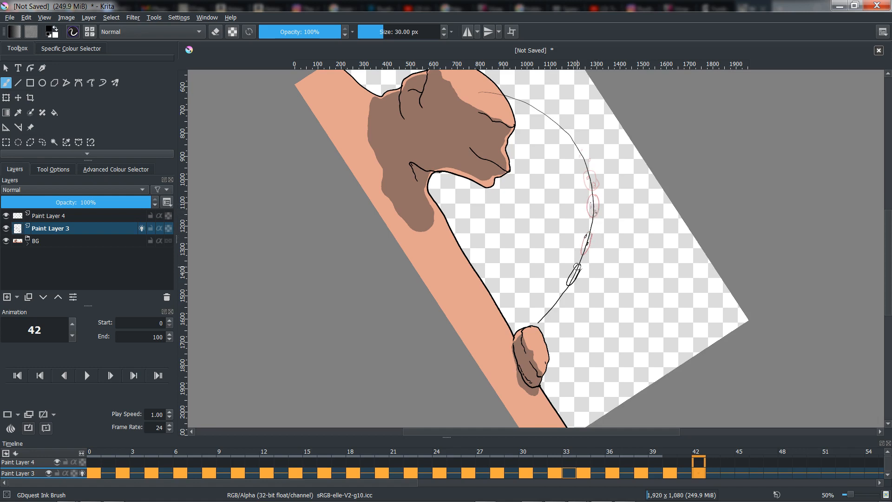
On frame 44, draw the stretched ball near the lower end of the arc, redrawing it closer to the small rock.
key("Right")
key("Right")
left_click_drag(562, 296, 554, 311)
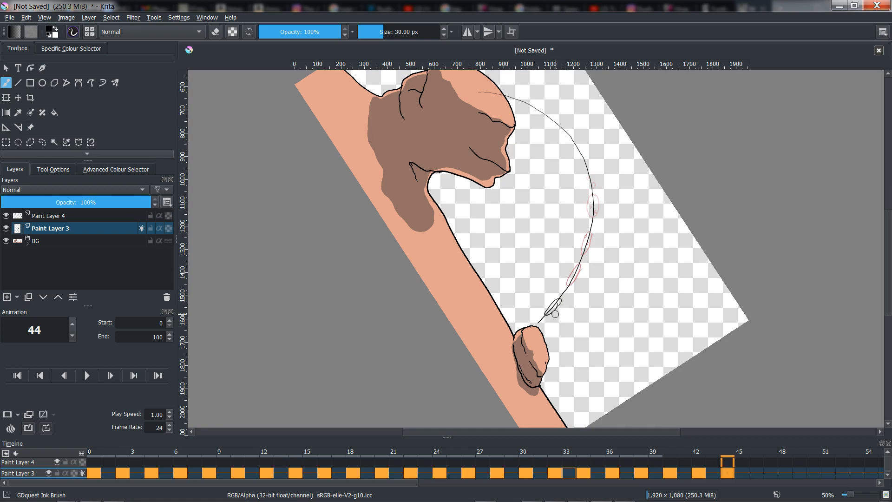
key("Delete")
On frame 46, draw the stretched ball hitting the small rock at the arc's end, undoing and correcting strokes as needed.
key("Right")
key("Right")
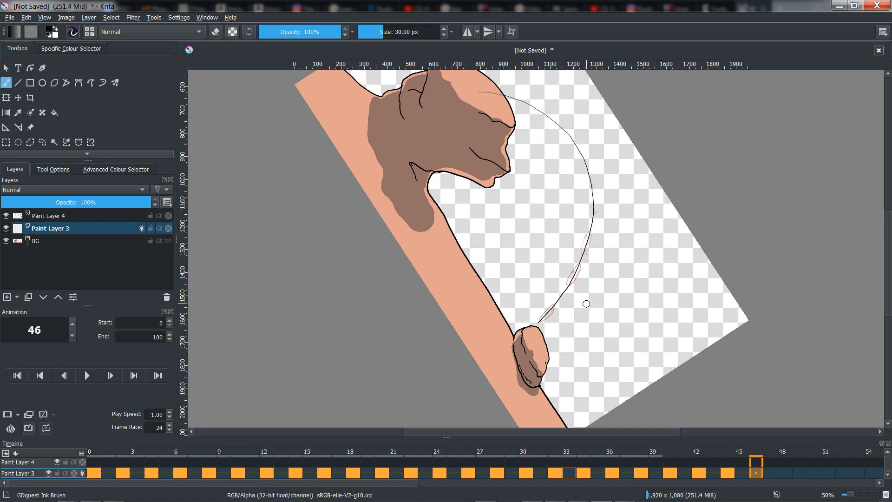
scroll(622, 298, "up", 1)
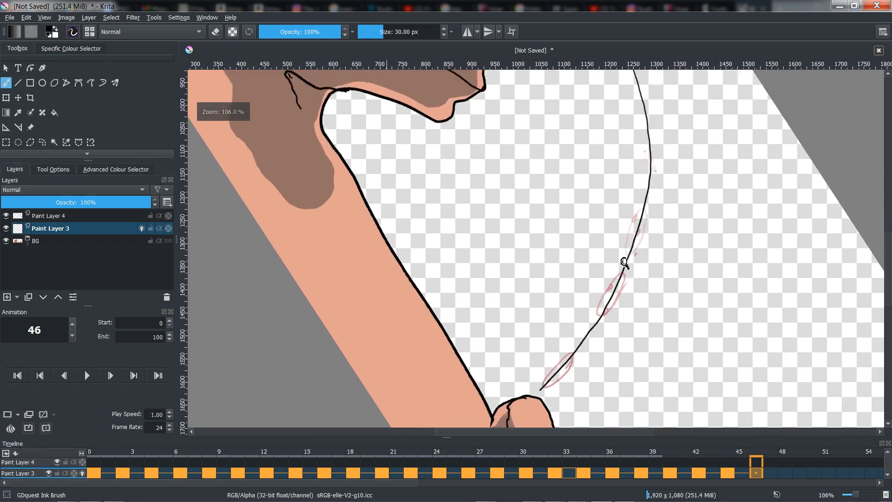
key("v")
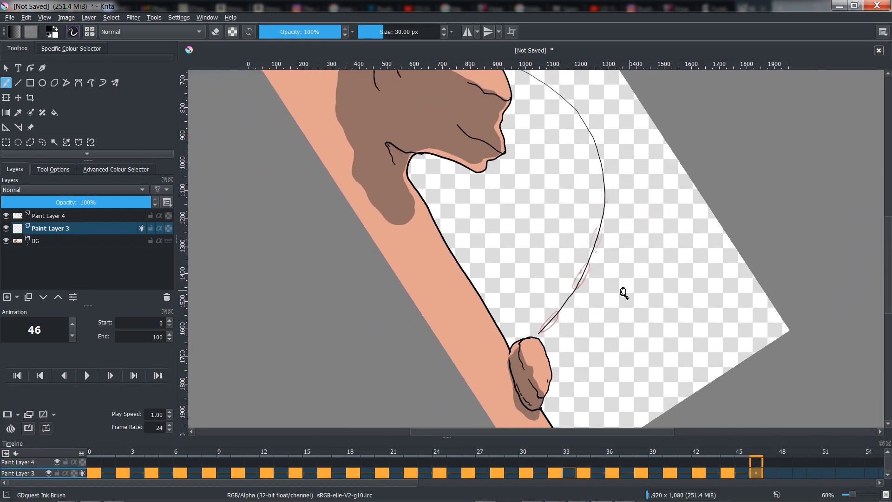
mouse_move(625, 292)
left_mouse_down()
mouse_move(607, 203)
mouse_move(613, 209)
left_mouse_up()
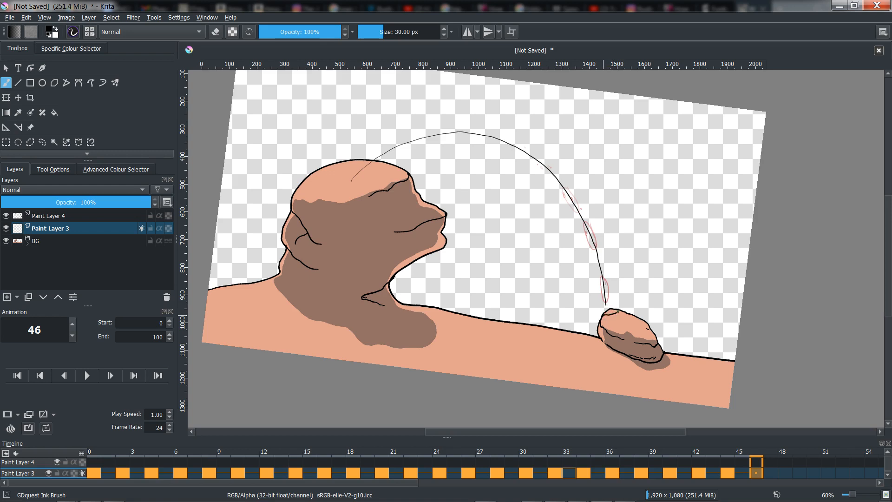
left_click_drag(603, 315, 617, 314)
key("ctrl+z")
left_click_drag(610, 313, 605, 317)
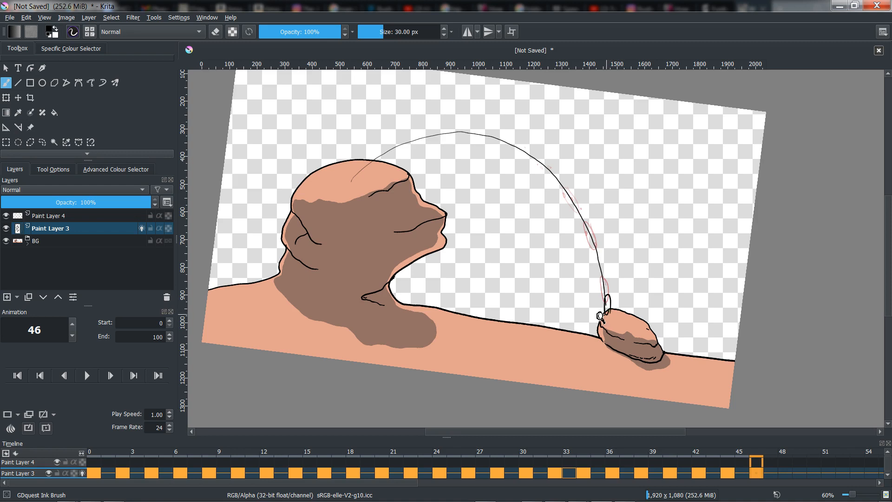
key("ctrl+z")
On frame 48, draw the ball bursting into a splash shape on top of the small rock.
key("Right")
key("Right")
key("Insert")
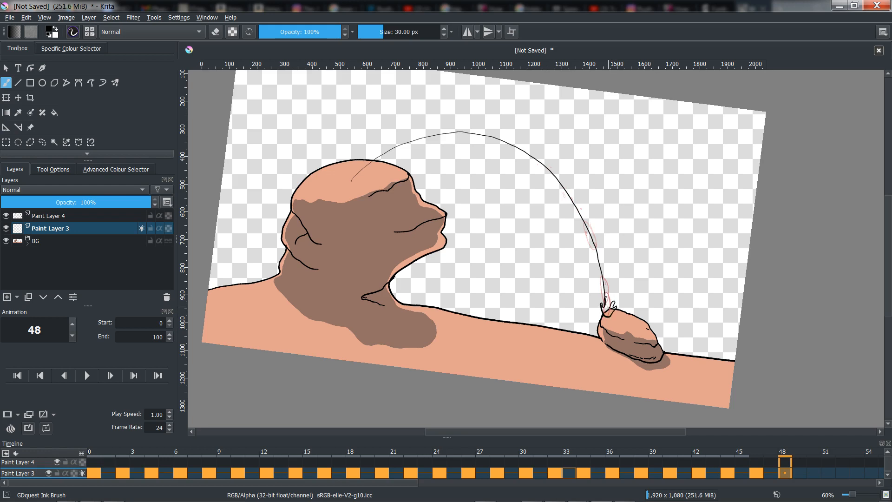
left_click_drag(608, 307, 613, 308)
On frame 50, draw the splash with small drops flying off above the small rock.
key("Right")
key("Right")
key("Insert")
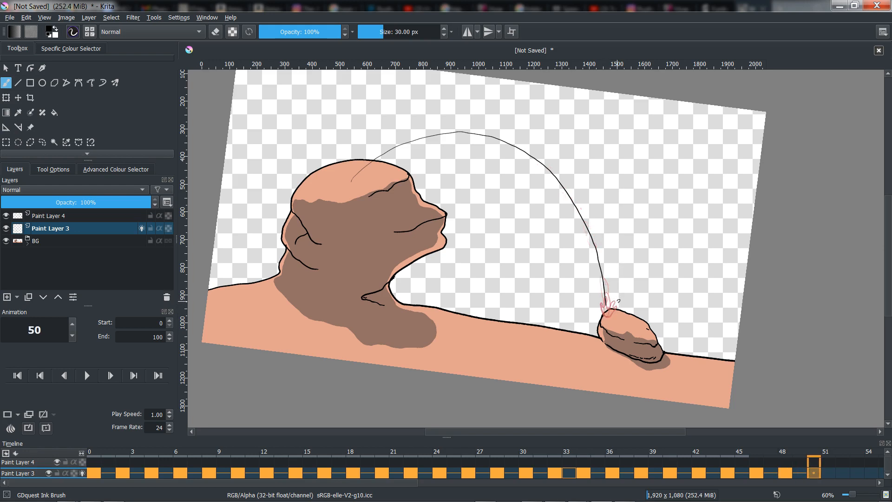
left_click_drag(618, 301, 622, 307)
On frames 52 and 54, draw the splash collapsing into a flat shape on the small rock with scattered drops.
key("Right")
key("Right")
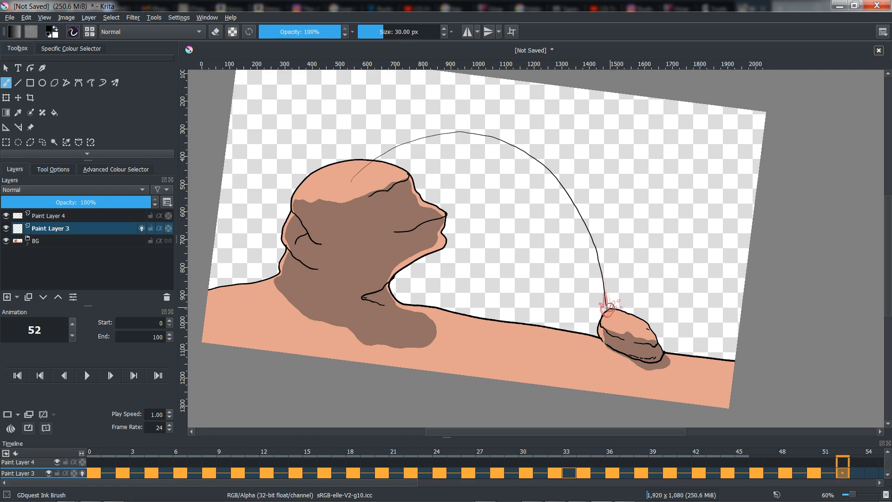
left_click_drag(605, 291, 605, 295)
left_click_drag(614, 302, 614, 305)
key("period")
key("period")
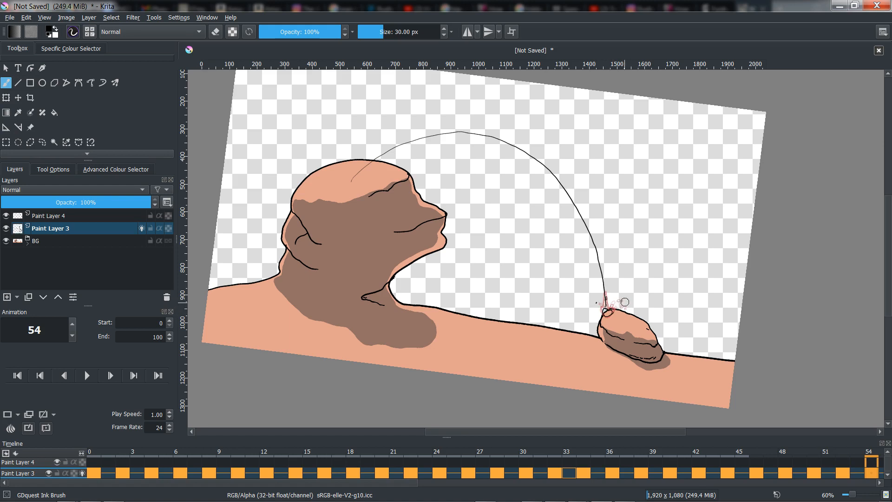
Draw progressively smaller splash remains on the small rock on every second frame from 56, advance to frame 68, and return to frame 0.
key("period")
key("period")
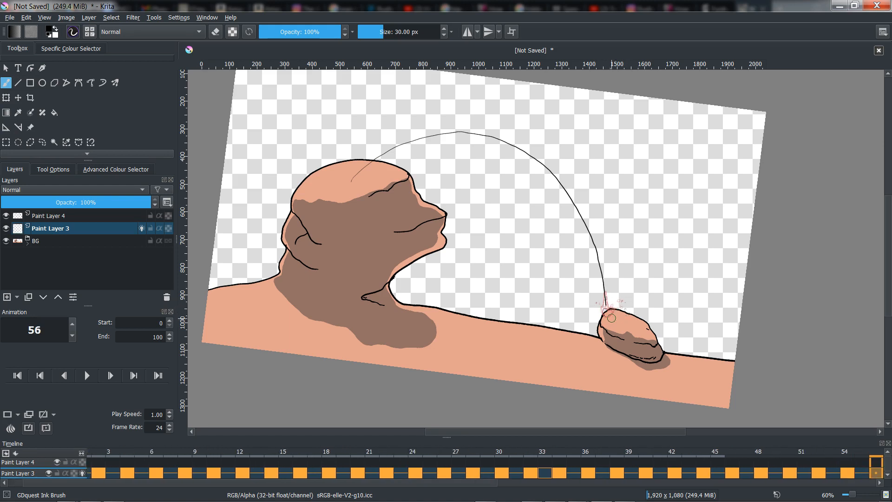
key("period")
key("period")
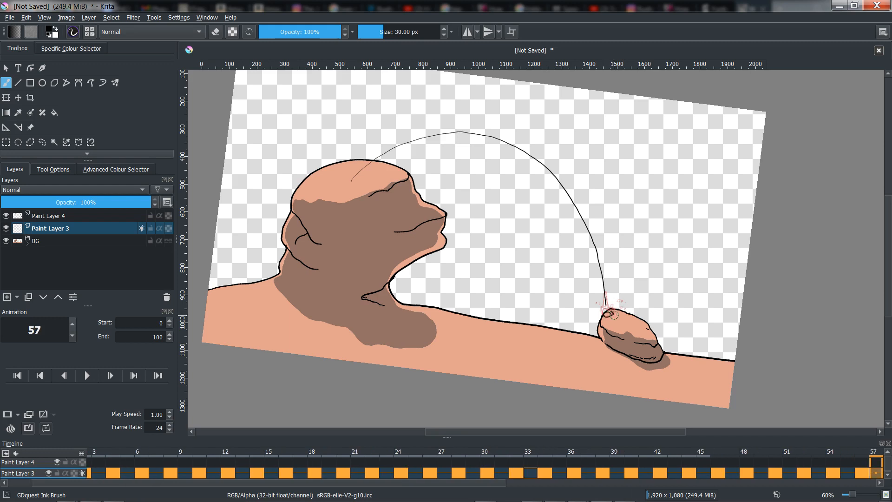
key("period")
key("period")
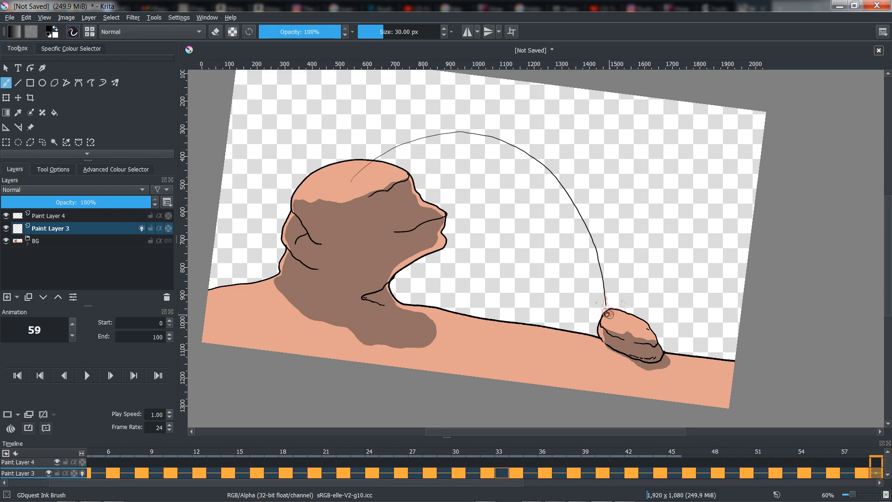
key("period")
key("period")
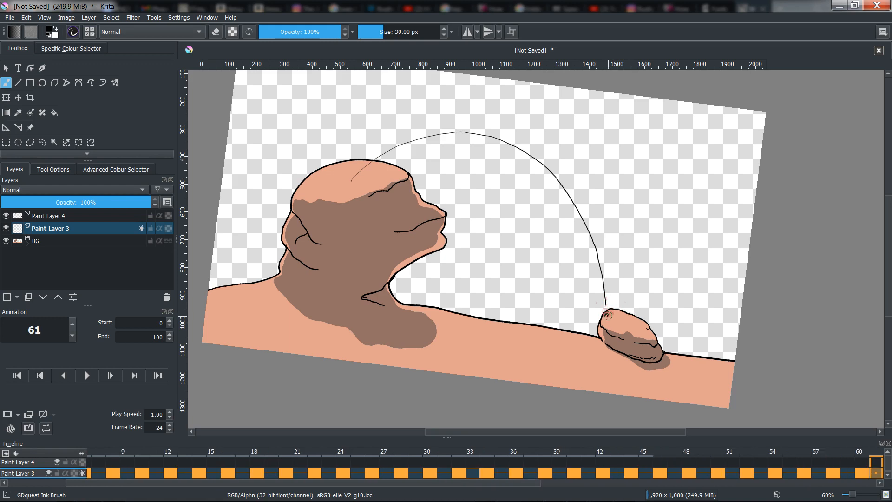
key("period")
key("period")
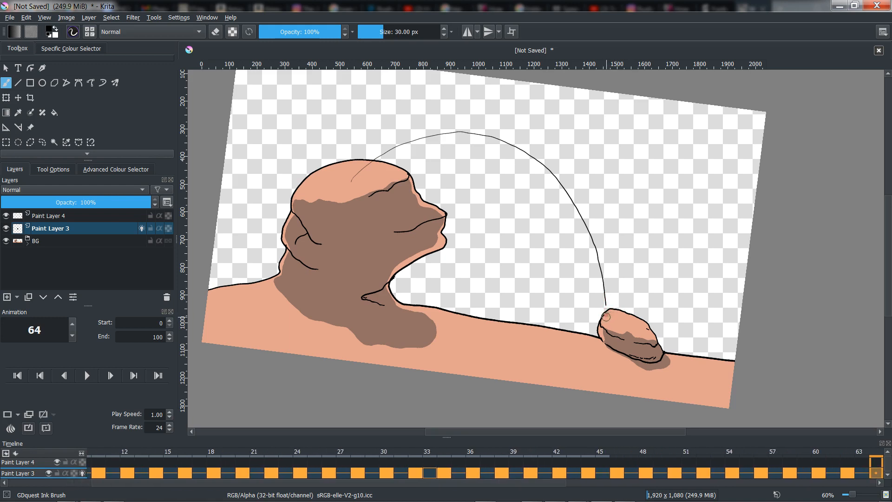
key("period")
key("period")
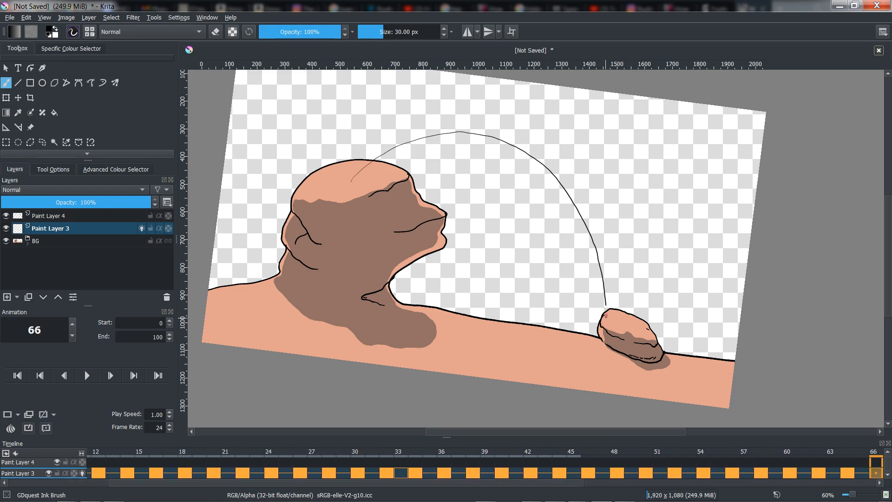
key("period")
key("period")
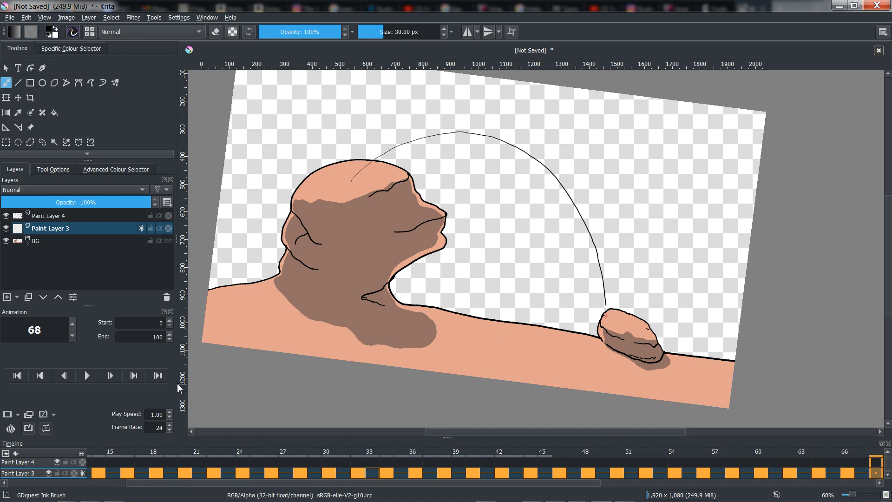
left_click(17, 375)
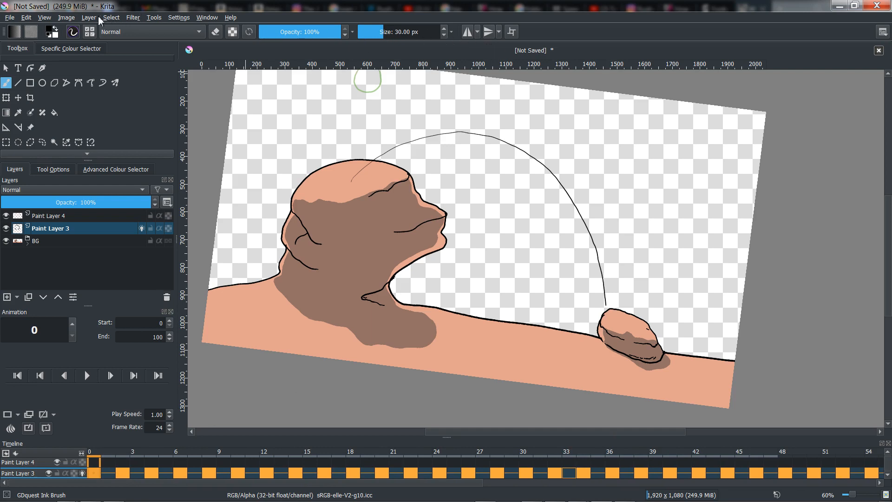
left_click(45, 17)
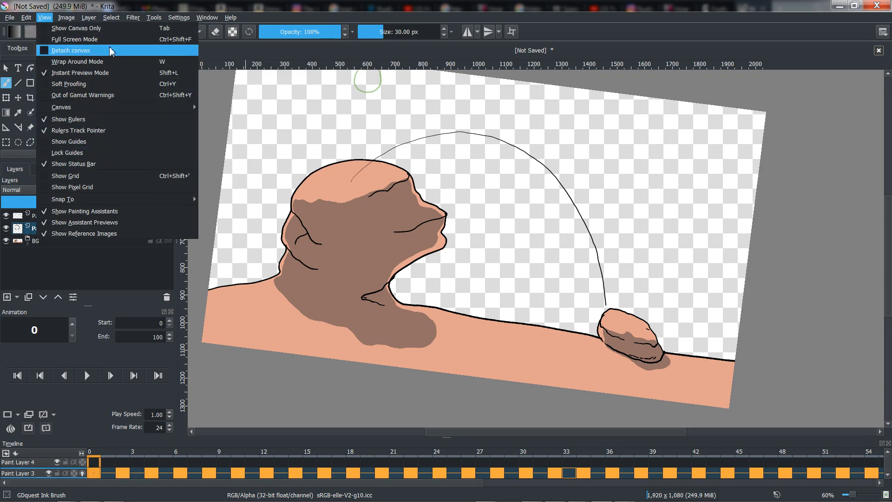
mouse_move(140, 22)
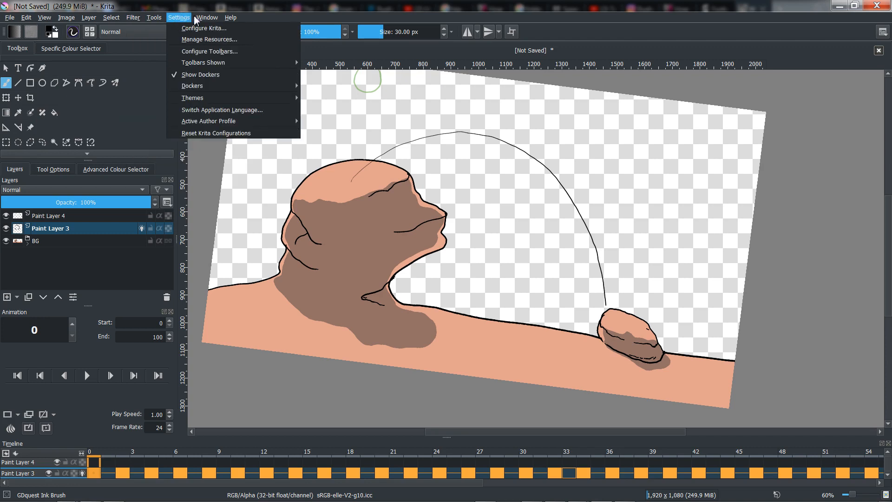
left_click(517, 41)
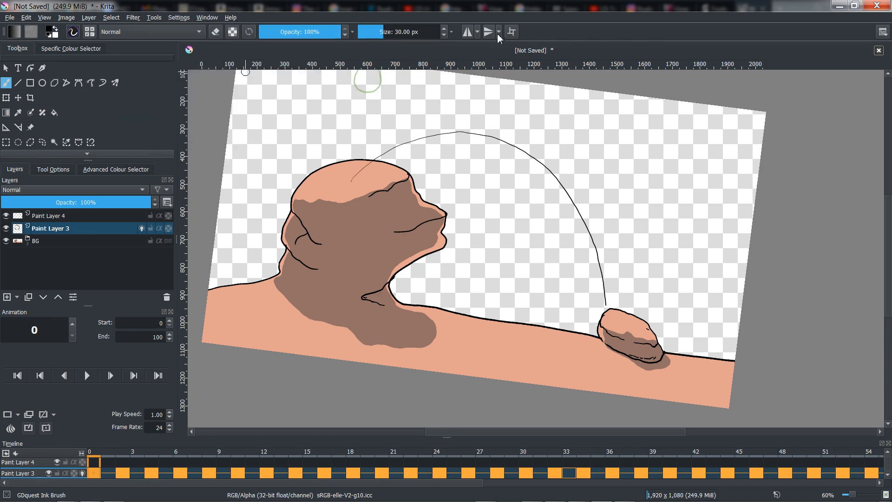
left_click(497, 33)
left_click(487, 33)
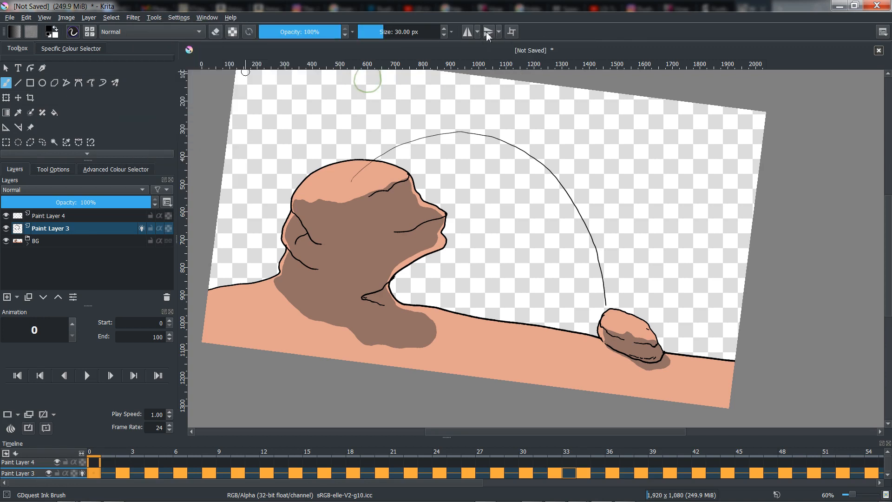
left_click(451, 32)
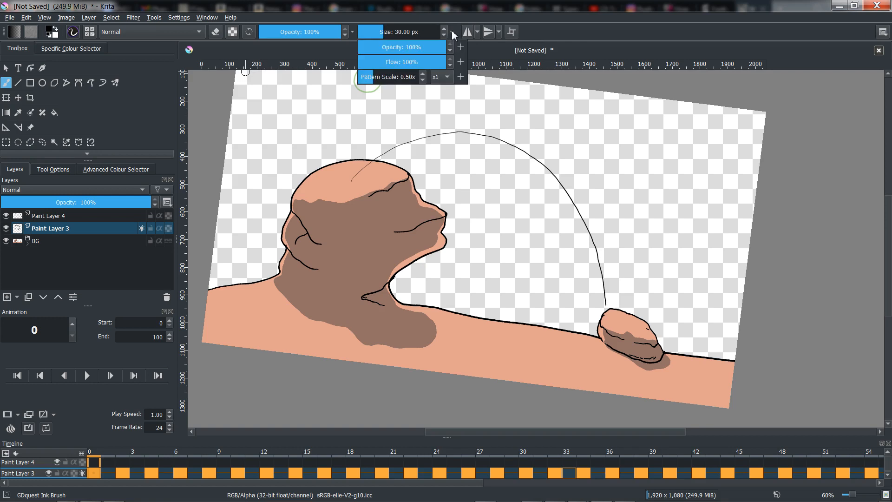
left_click(248, 35)
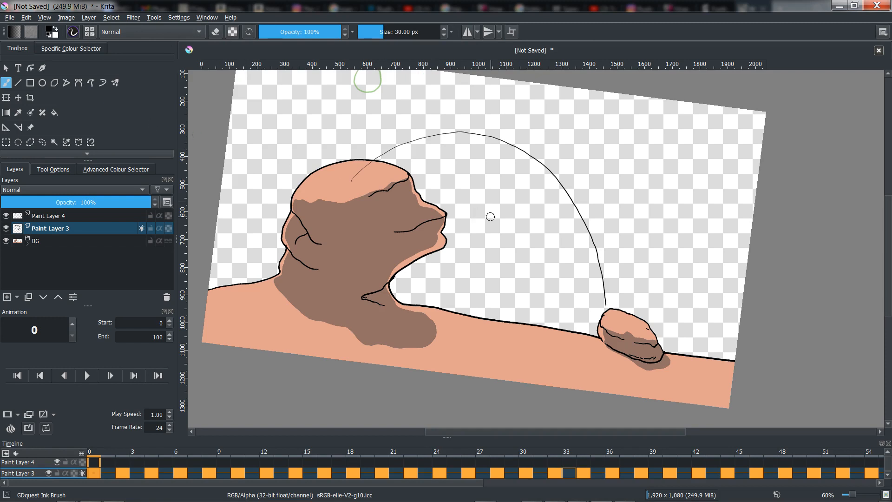
Turn off onion skinning for Paint Layer 3 and delete Paint Layer 4 with the guide arc.
left_click_drag(671, 229, 698, 203)
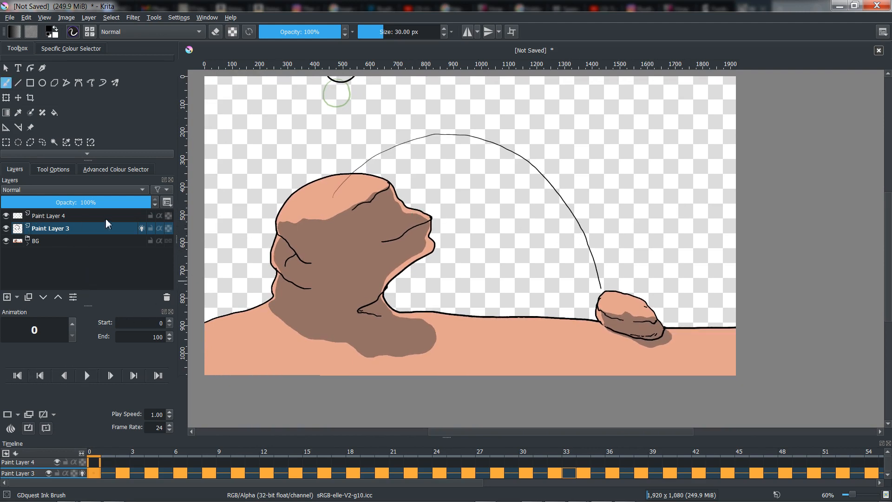
left_click(140, 229)
left_click(6, 216)
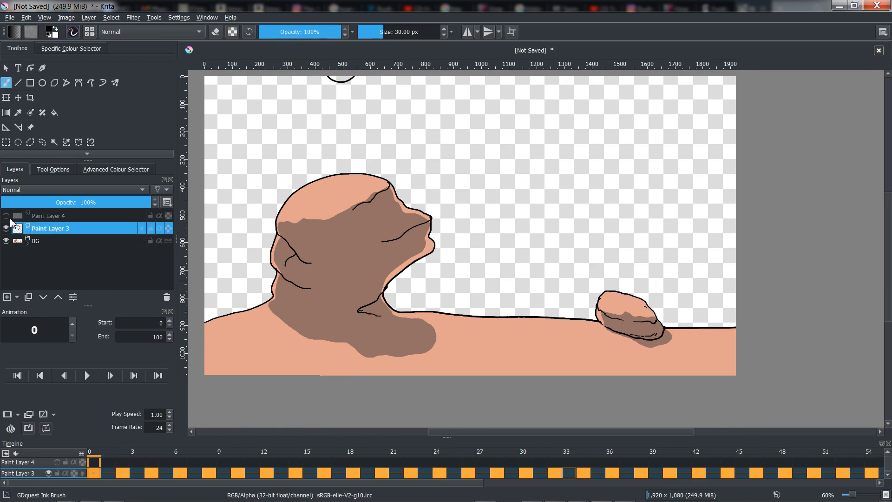
left_click(60, 219)
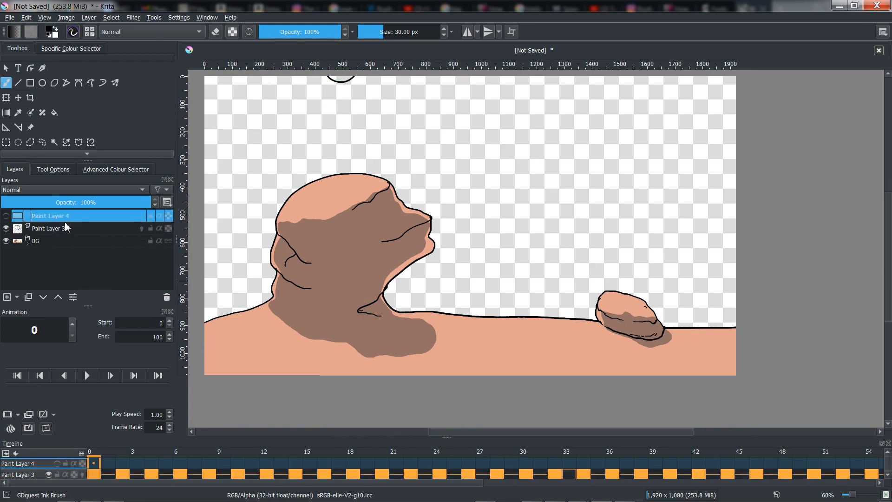
left_click(167, 296)
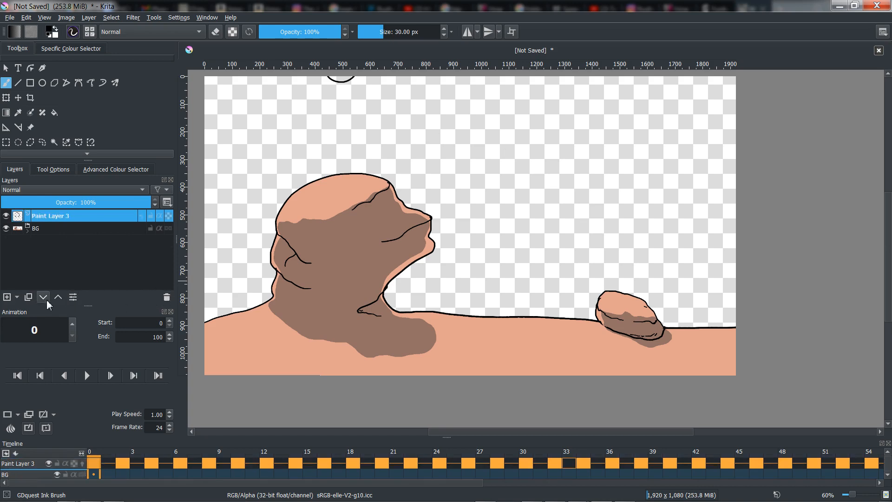
Play the animation, set its end frame to 70, and stop playback after reviewing the shortened loop.
left_click(87, 375)
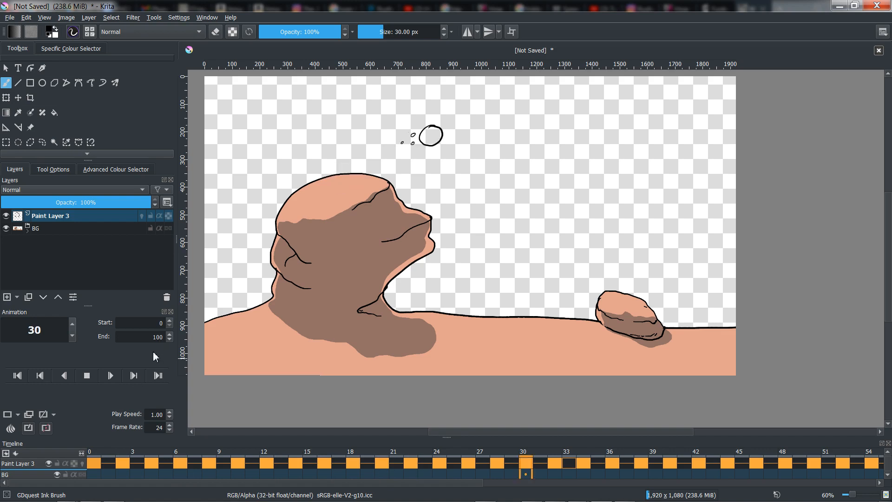
double_click(151, 336)
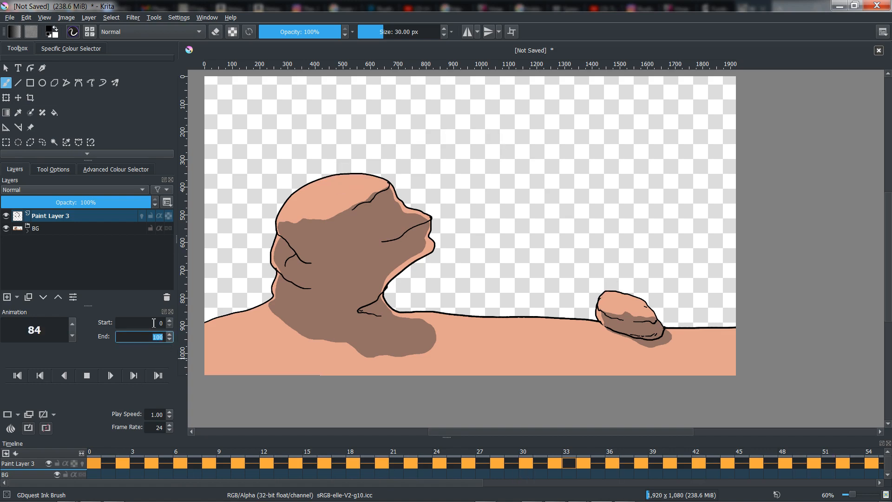
type("70")
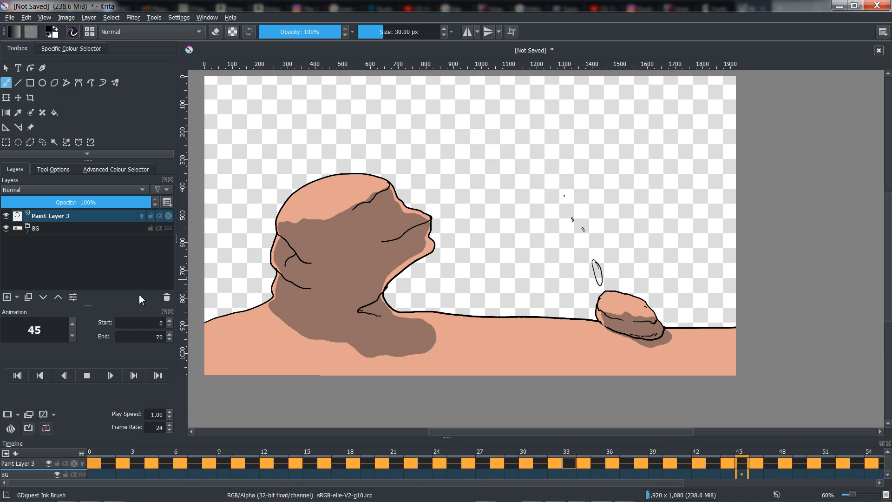
left_click(87, 375)
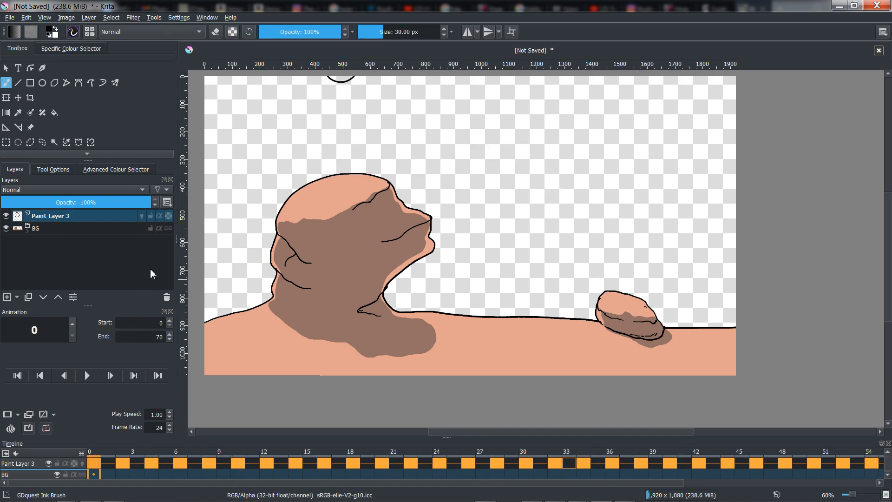
Add a new paint layer between Paint Layer 3 and BG, and hide the BG layer.
left_click(53, 233)
key("Insert")
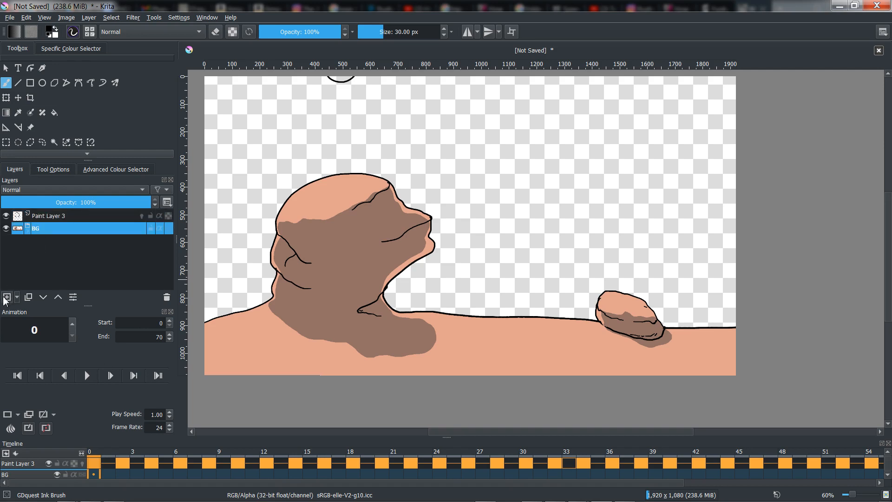
left_click(6, 242)
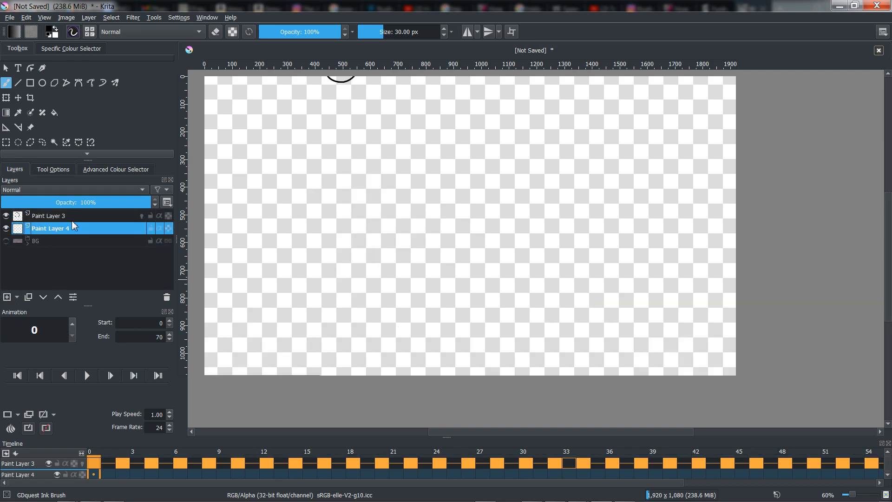
Choose a burnt orange colour and fill the ball on frame 0 of Paint Layer 4.
right_click(311, 166)
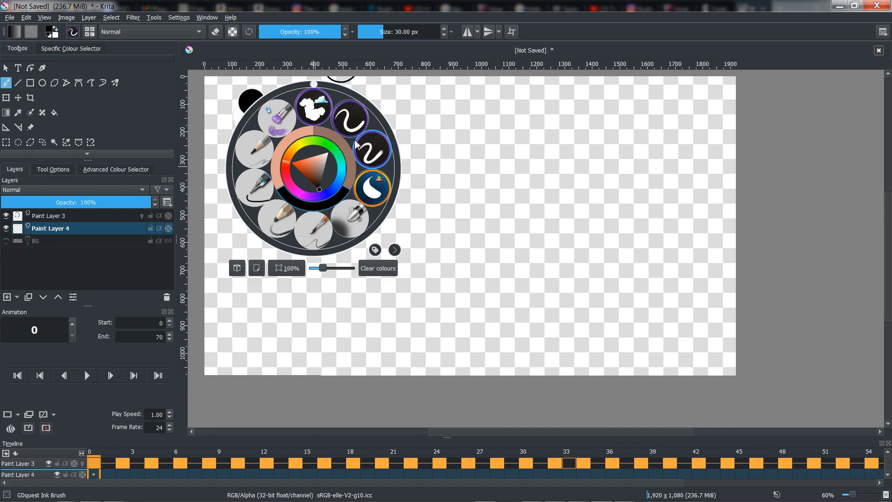
left_click(311, 166)
left_click(310, 169)
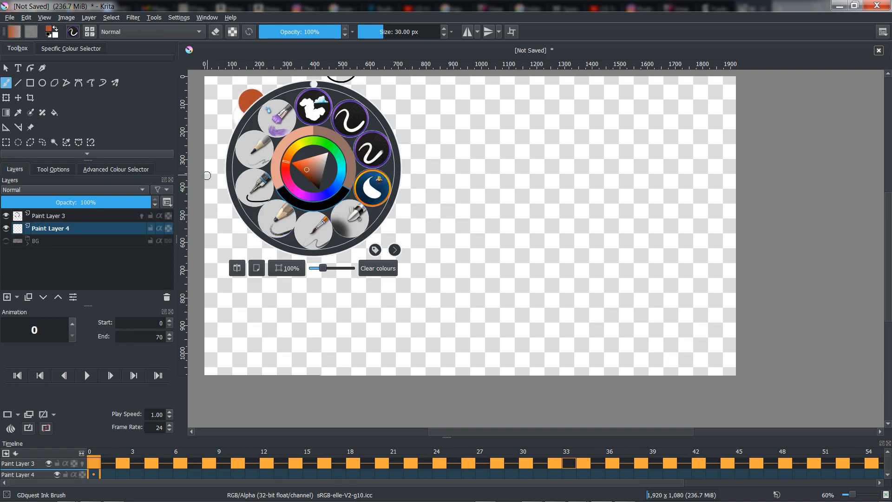
left_click(199, 180)
left_click(55, 112)
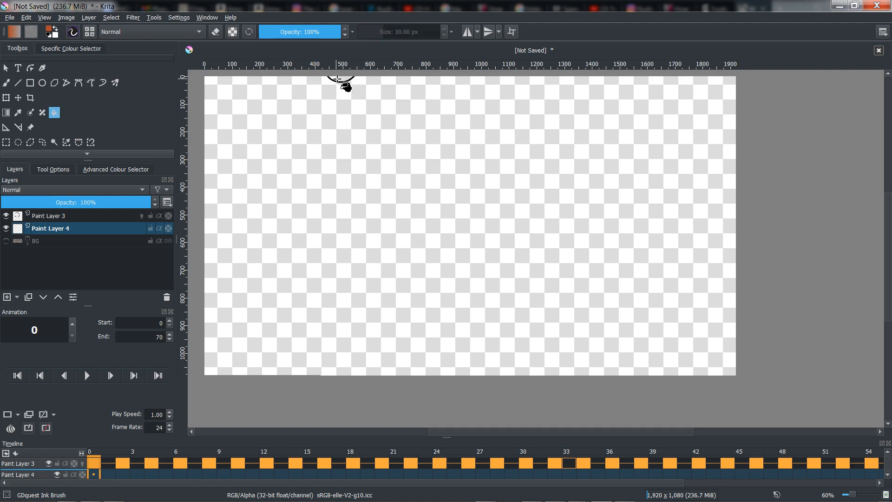
left_click(340, 79)
Create a keyframe on frame 0 of Paint Layer 4, then fill the ball orange on a new frame 2.
right_click(95, 474)
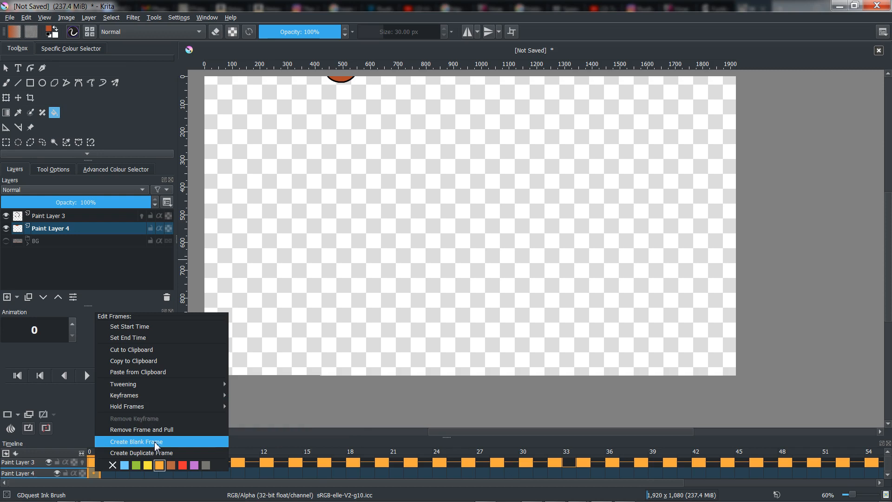
left_click(155, 445)
left_click(124, 472)
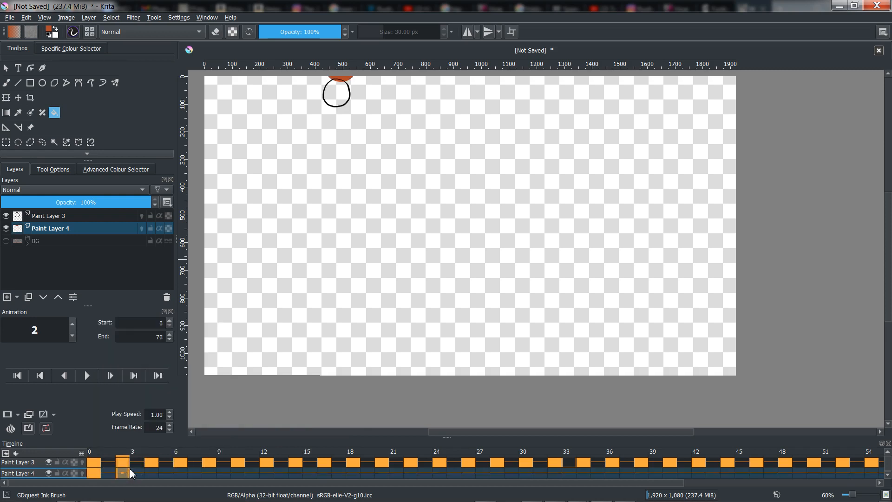
left_click(96, 472)
left_click(124, 472)
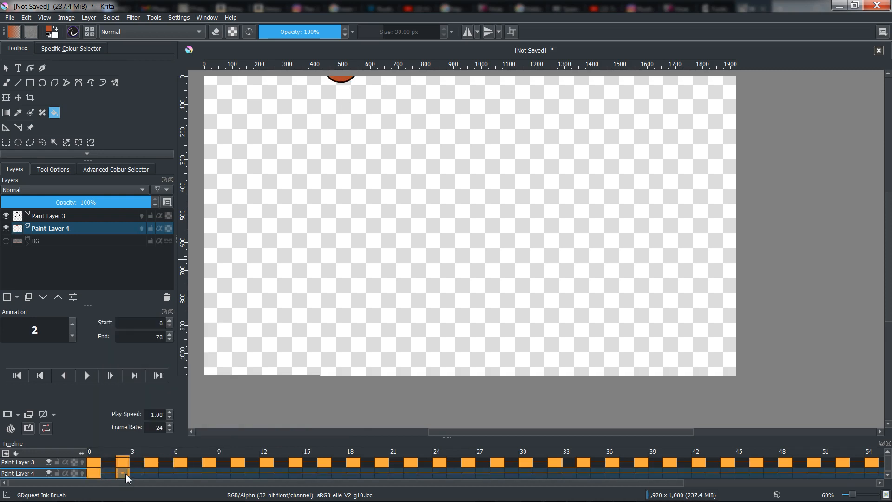
left_click(336, 100)
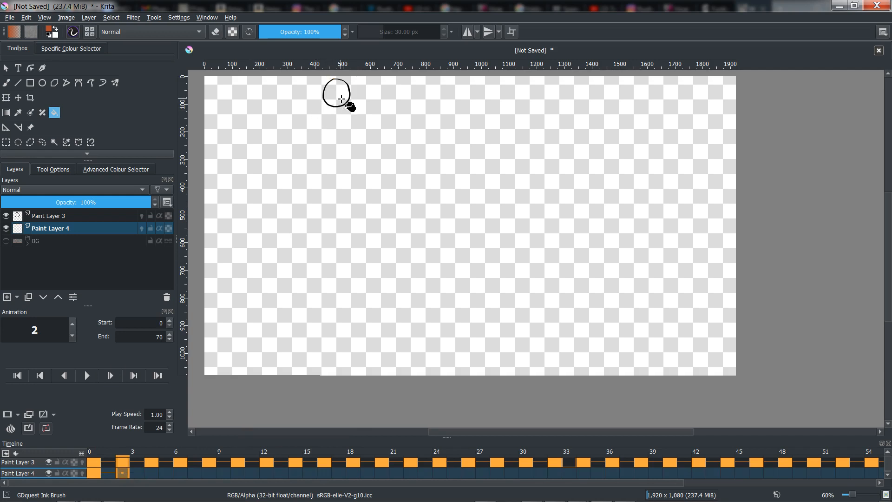
left_click(342, 99)
Fill the falling ball orange on frames 4, 6 and 8 of Paint Layer 4.
key("period")
key("period")
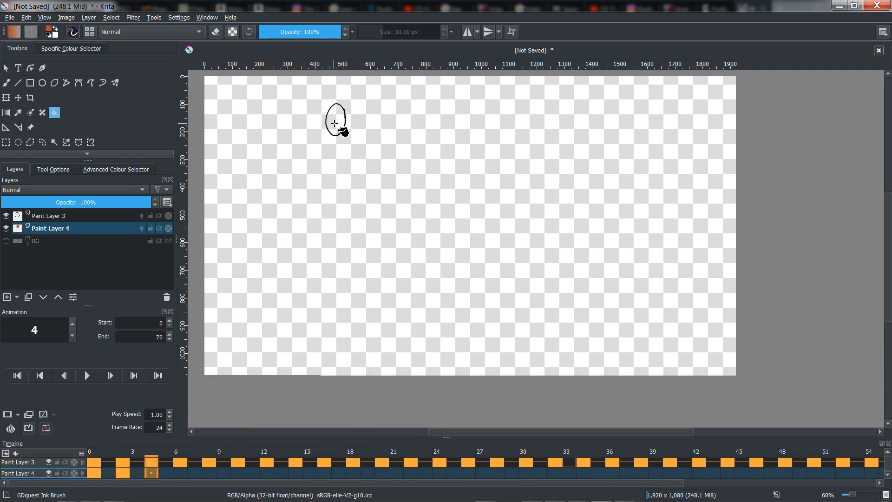
left_click(334, 124)
key("period")
key("period")
left_click(336, 166)
key("period")
key("period")
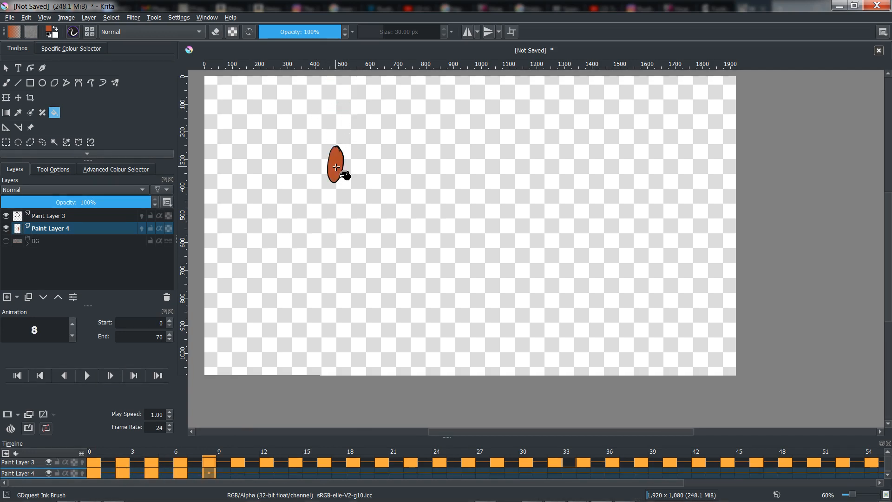
left_click(337, 167)
Fill the squashed ball orange on frames 10 and 12 of Paint Layer 4.
key("Right")
key("Right")
left_click(339, 181)
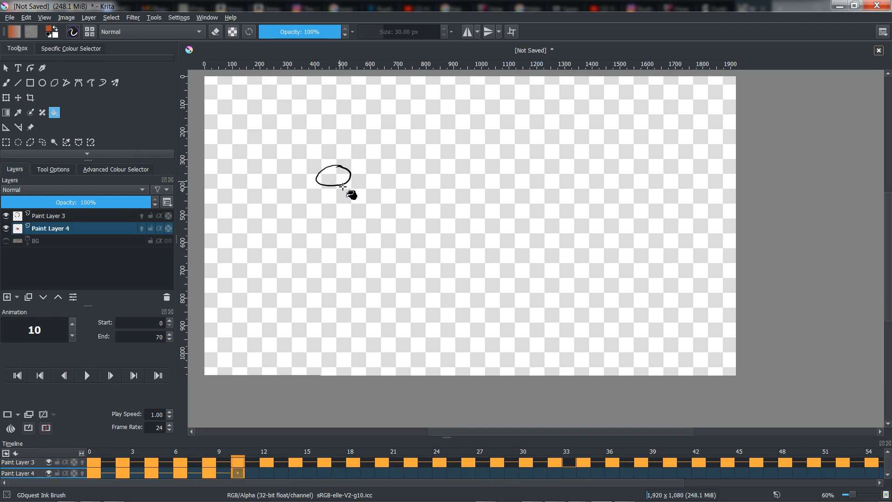
key("Right")
key("Right")
left_click(338, 181)
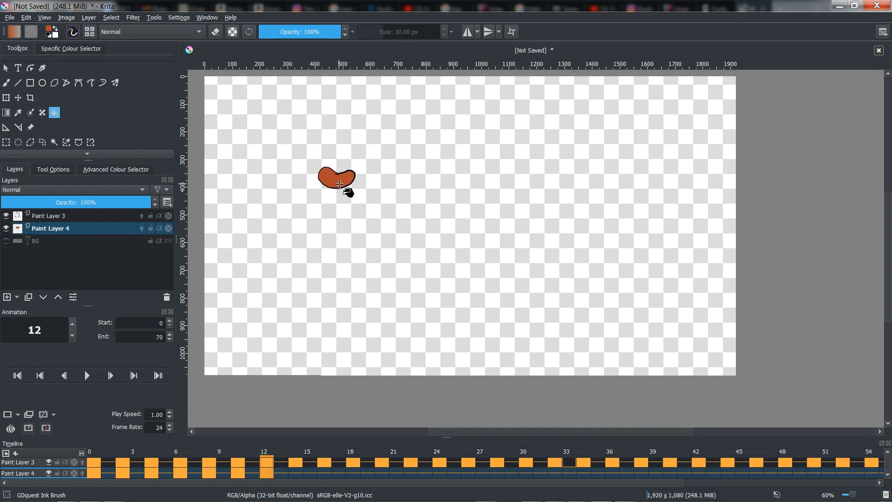
Fill the ball orange on frames 14 and 16 of Paint Layer 4.
key("Right")
key("Right")
left_click(340, 185)
left_click(339, 180)
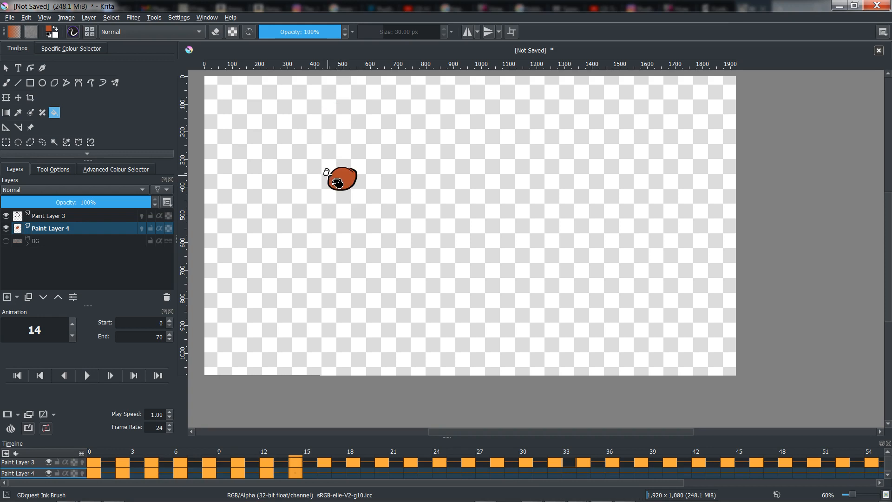
key("Right")
key("Right")
left_click(336, 181)
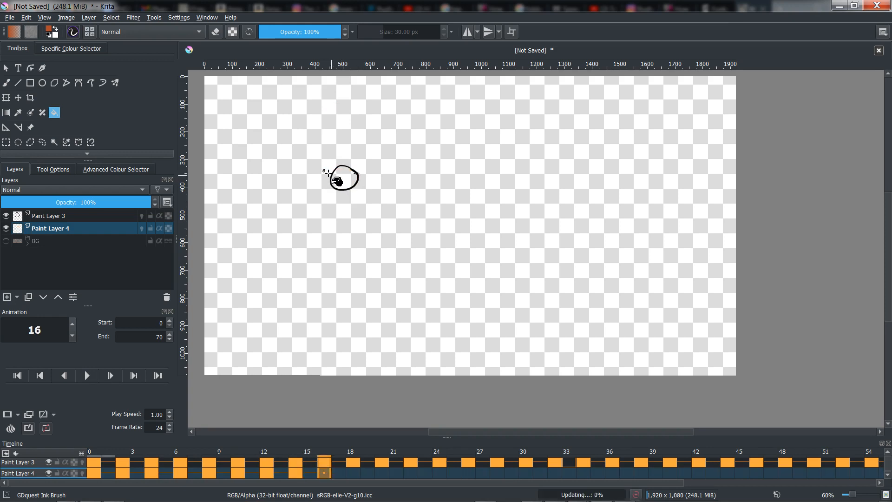
left_click(336, 181)
Fill the deforming ball orange on frames 18, 20 and 22 of Paint Layer 4, and advance to frame 24.
key("Right")
key("Right")
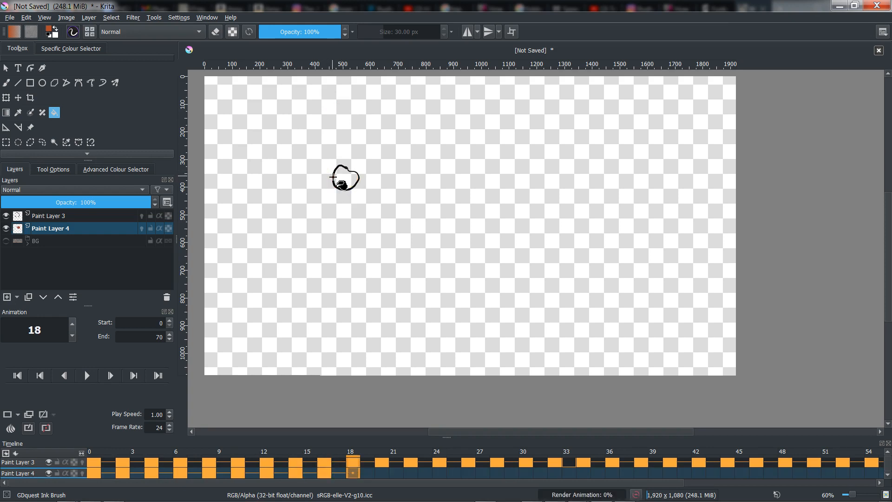
left_click(342, 185)
key("Right")
key("Right")
key("Right")
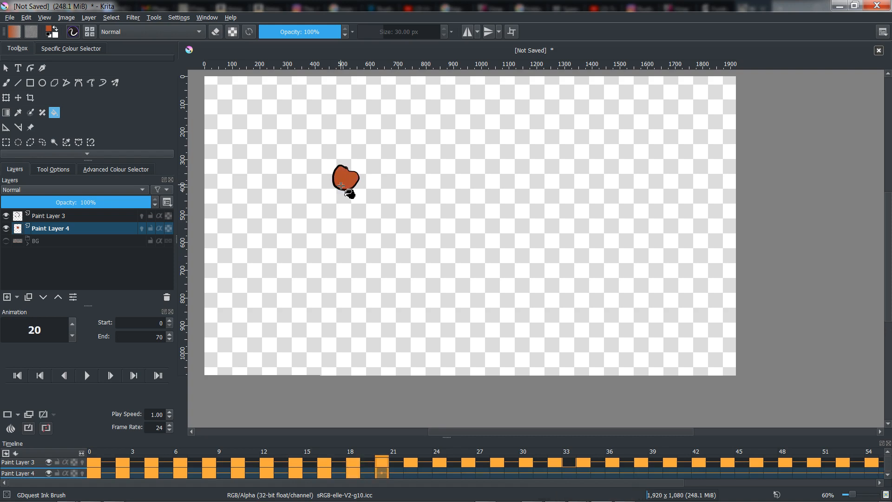
left_click(343, 185)
key("Right")
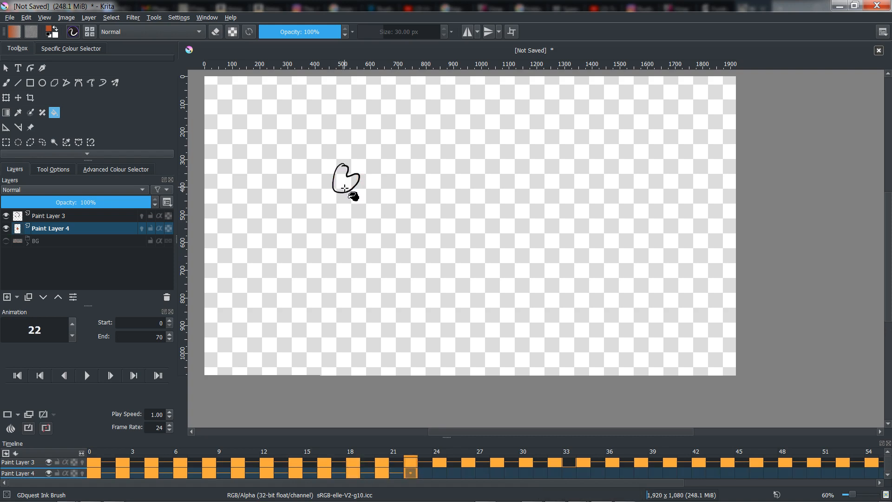
left_click(344, 188)
key("Right")
key("Right")
Try to fill the small drop and the stretched ball orange on frame 24, and undo both fills.
left_click(336, 183)
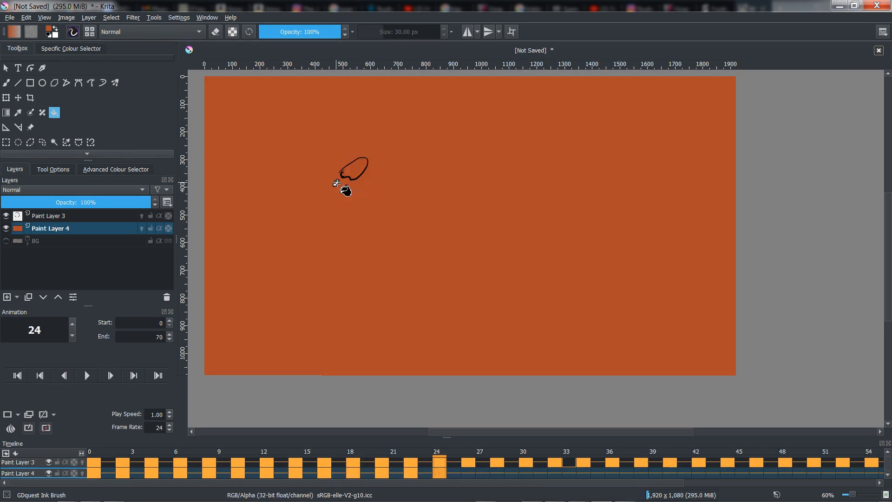
key("ctrl+z")
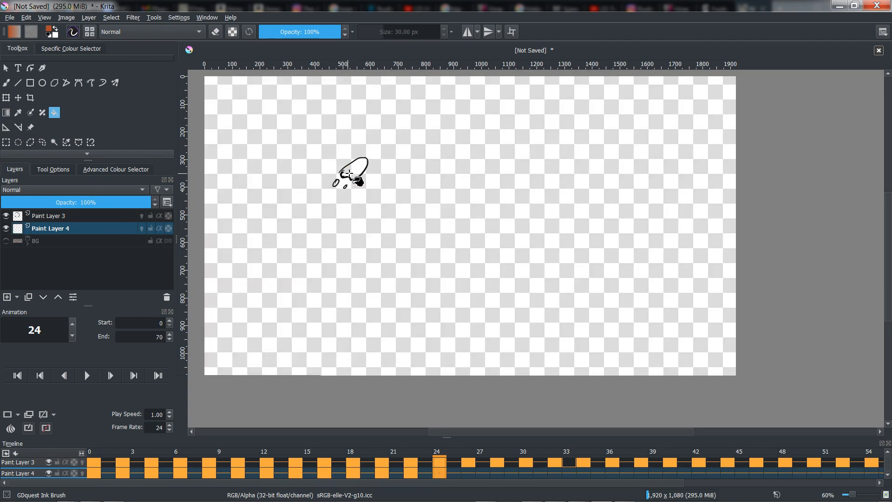
left_click(344, 178)
key("ctrl+z")
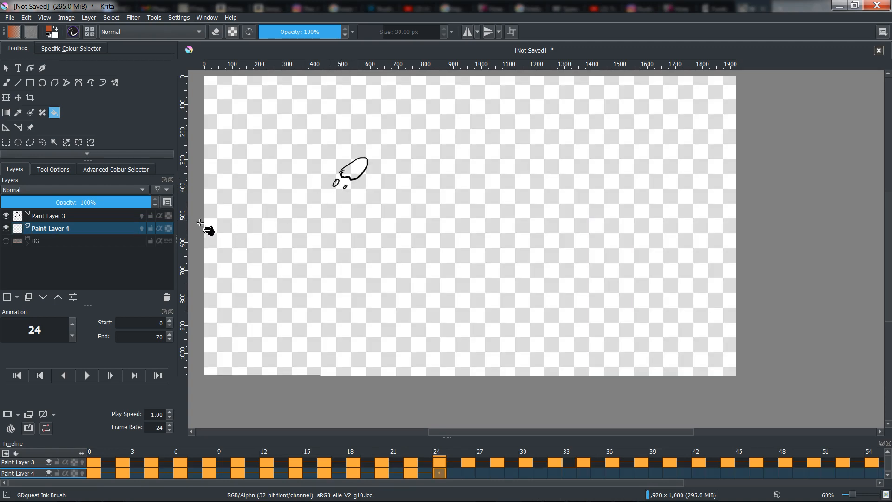
left_click(65, 170)
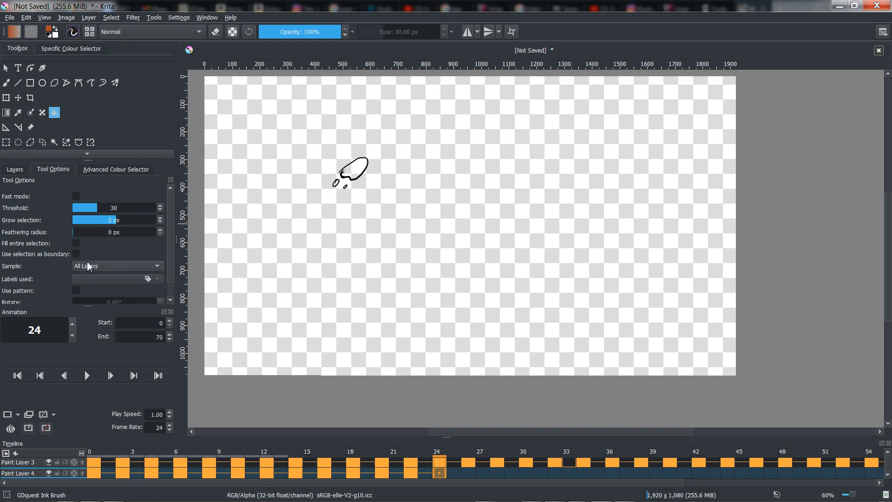
scroll(170, 236, "down", 1)
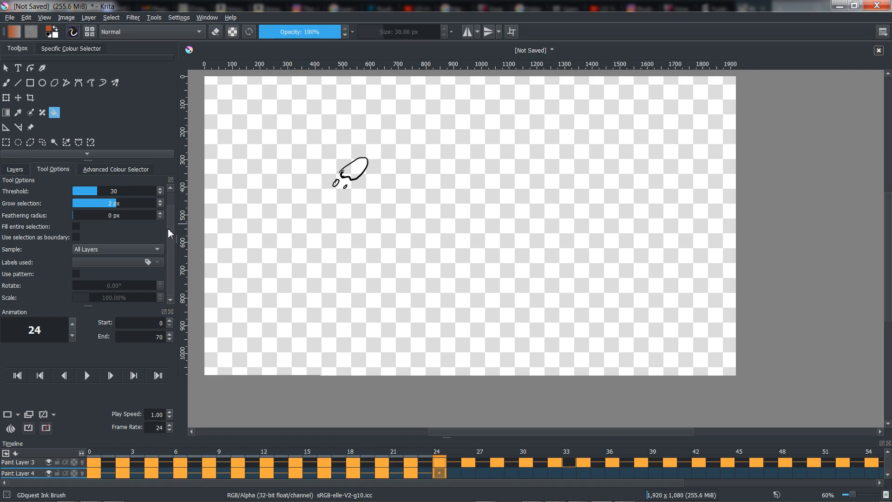
left_click_drag(170, 234, 170, 215)
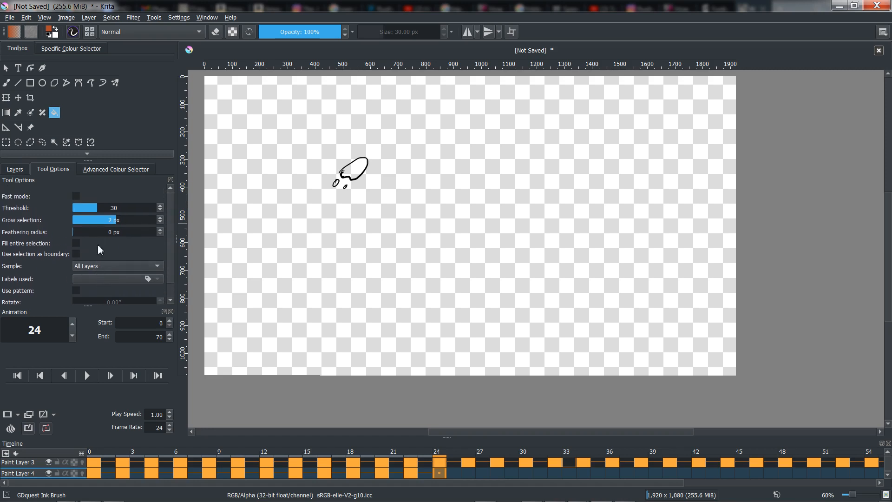
Close the gap in the stretched ball's outline on frame 24 with an orange brush stroke, and fill the ball.
left_click(6, 82)
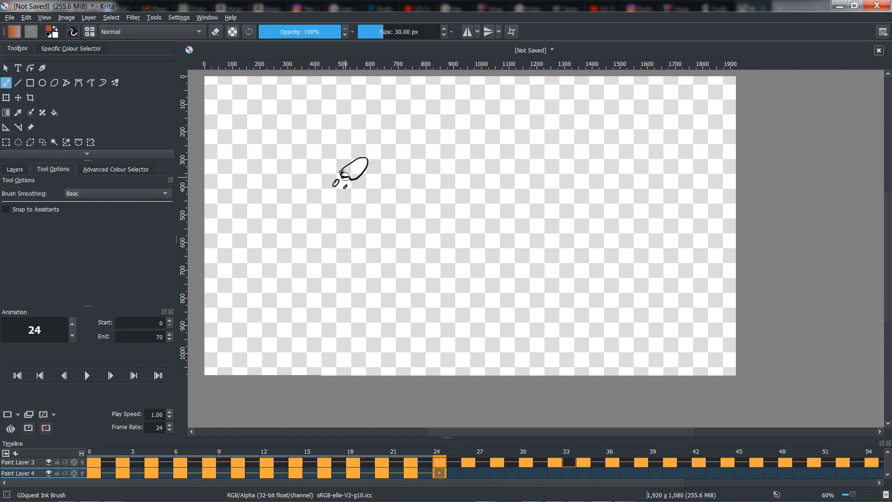
left_click_drag(344, 174, 345, 172)
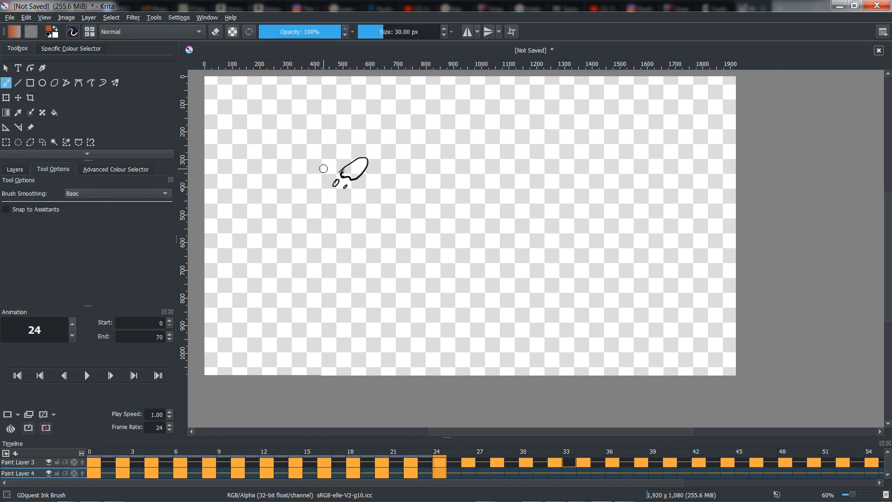
left_click(54, 112)
left_click(357, 171)
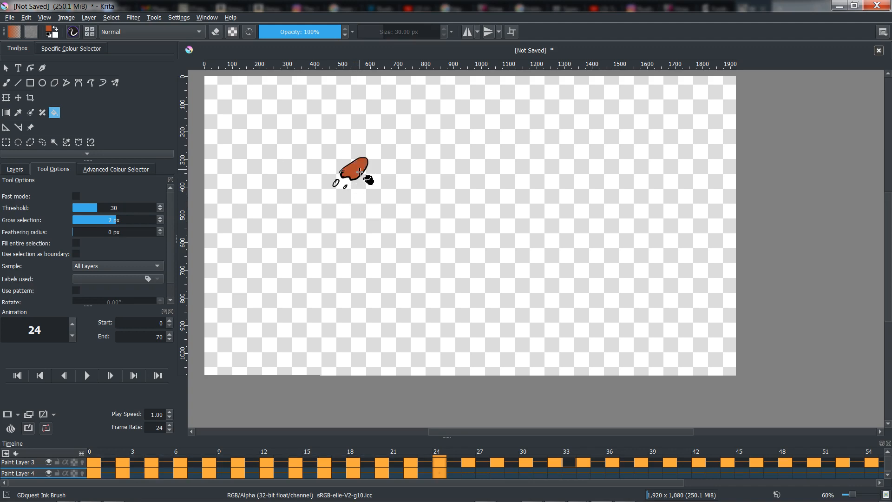
Fill the two small drops orange on frame 24, and the ball and its two drops on frame 26.
left_click(335, 183)
left_click(345, 186)
key("Right")
key("Right")
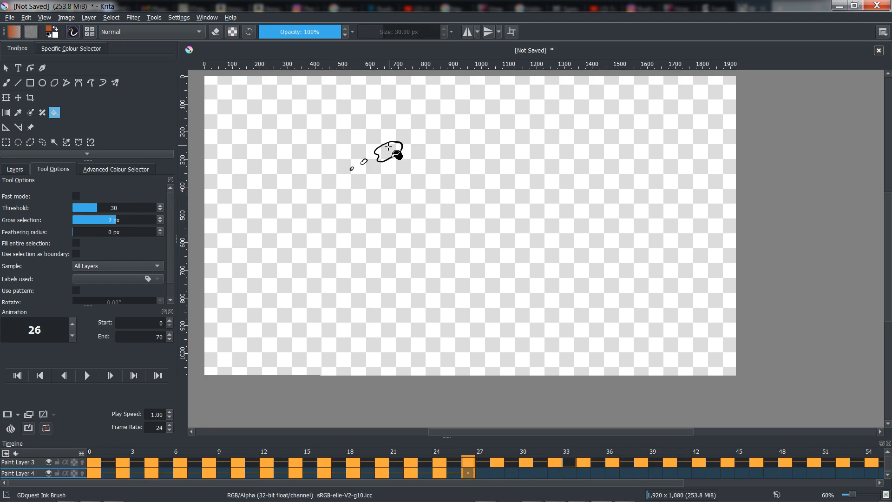
left_click(388, 150)
left_click(364, 161)
left_click(352, 168)
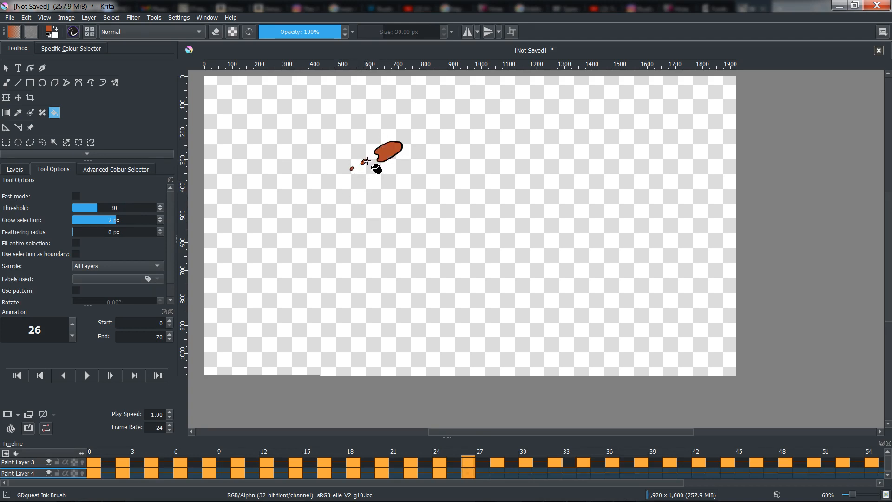
Fill the ball and its trailing drops orange on frames 28 and 30 of Paint Layer 4.
key("Right")
key("Right")
left_click(417, 140)
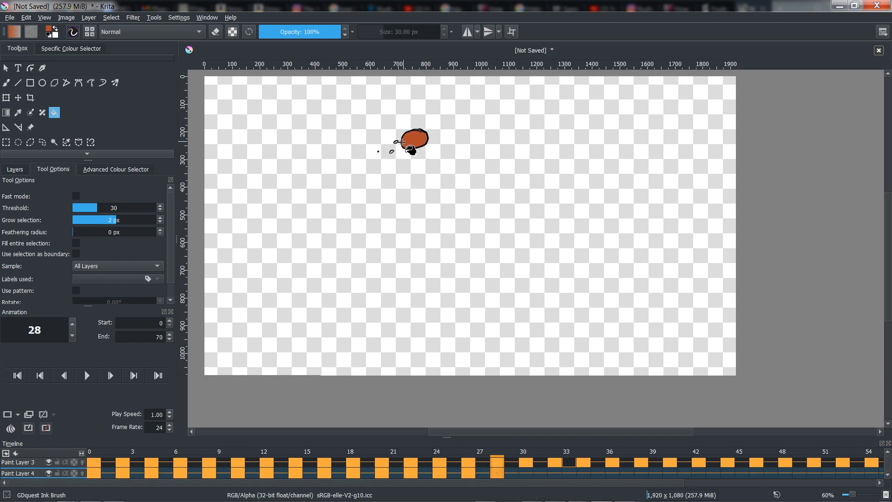
left_click(396, 142)
key("Right")
key("Right")
left_click(423, 139)
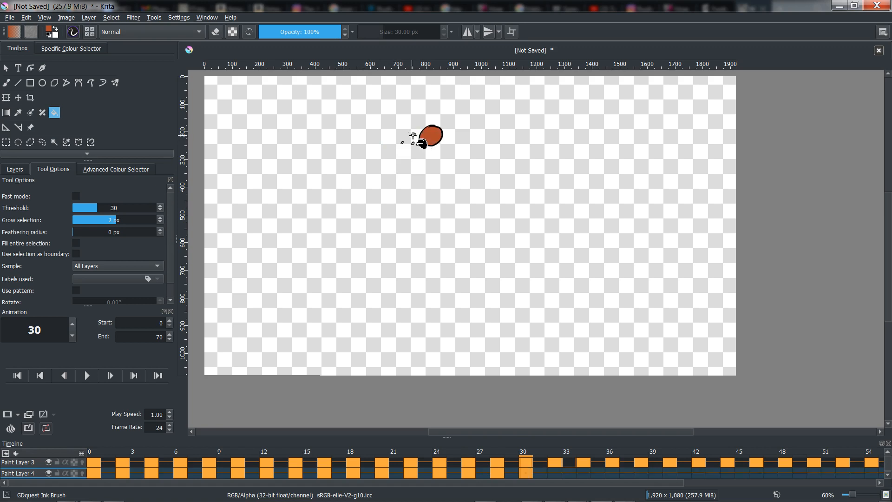
left_click(413, 135)
left_click(413, 142)
Fill the ball orange on frame 32, and the ball and its nearest drop on frame 34.
key("Right")
key("Right")
left_click(446, 137)
key("Right")
key("Right")
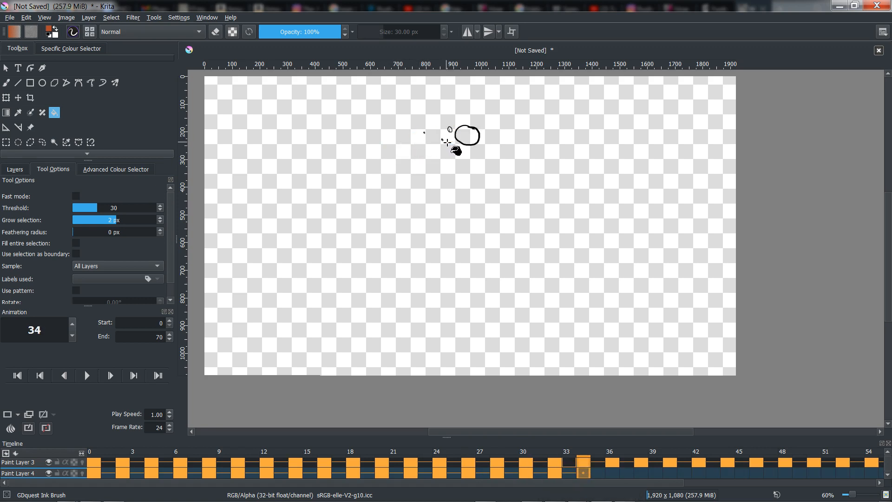
left_click(465, 137)
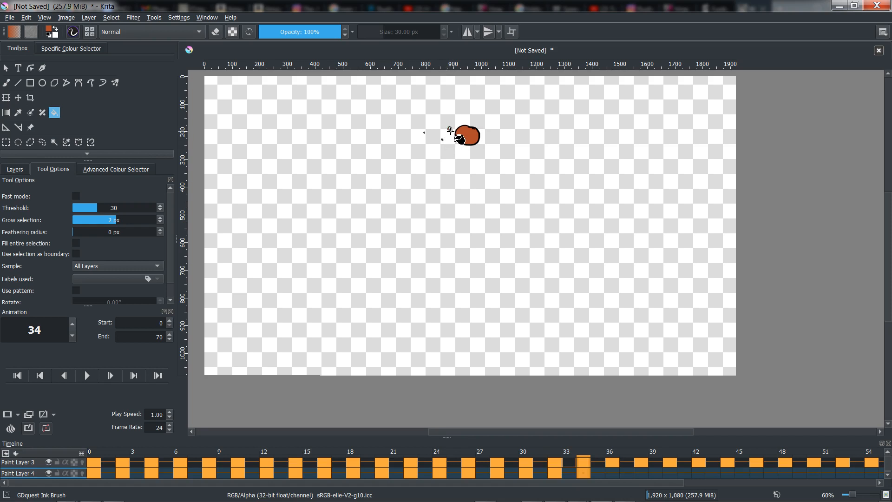
left_click(449, 131)
Fill the ball and its trailing drops orange on frames 36 and 38 of Paint Layer 4.
key("Right")
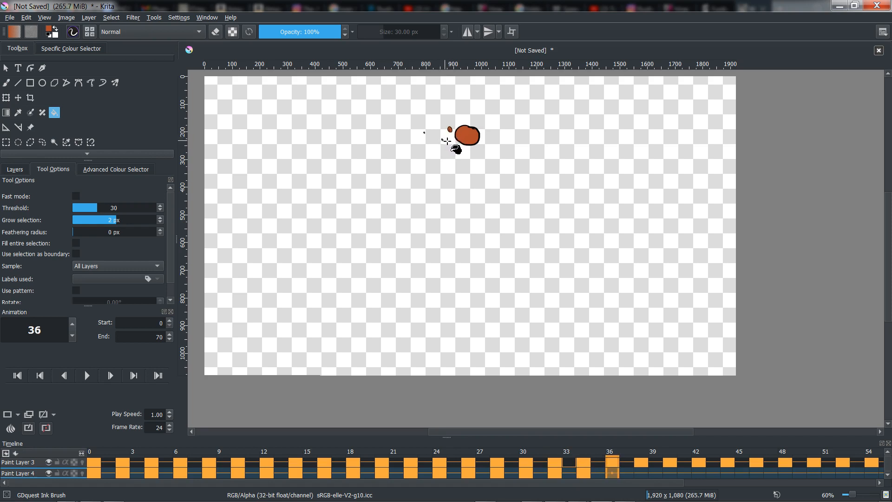
key("Right")
left_click(488, 138)
left_click(473, 130)
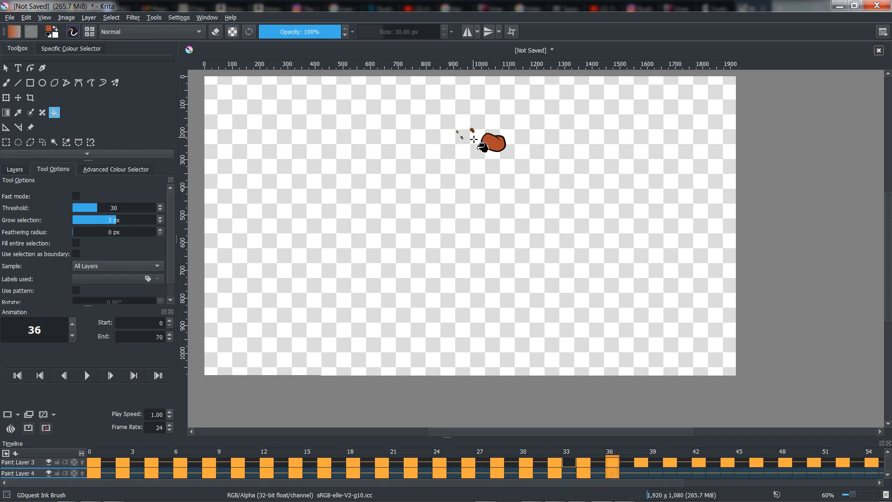
key("Right")
key("Right")
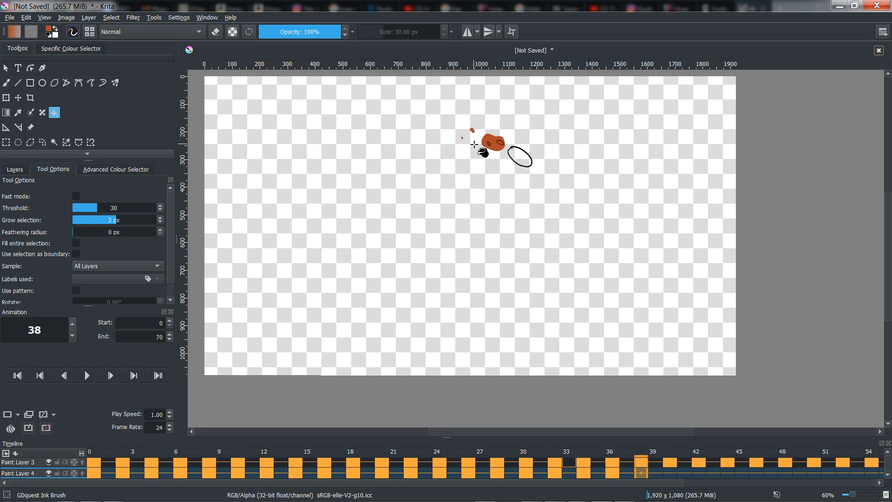
left_click(515, 155)
left_click(489, 143)
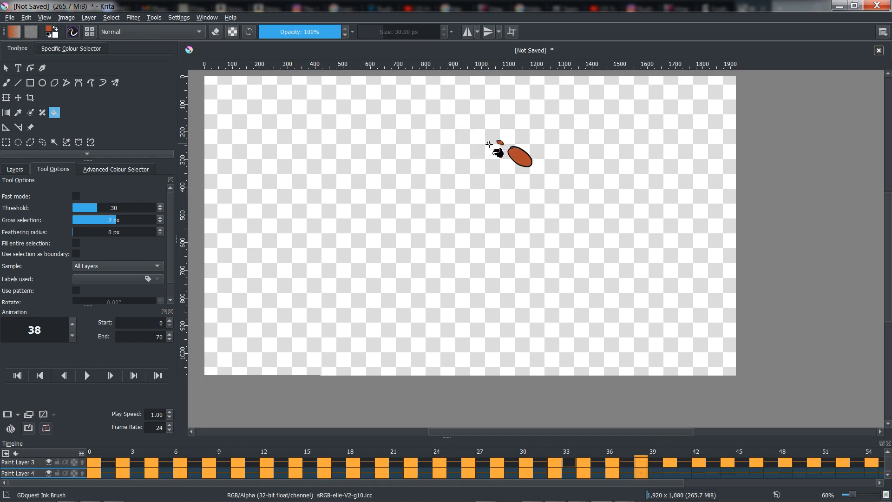
Fill the stretched falling ball and its drops orange on frames 40 and 42, undoing the stray fill on frame 40.
key("Right")
key("Right")
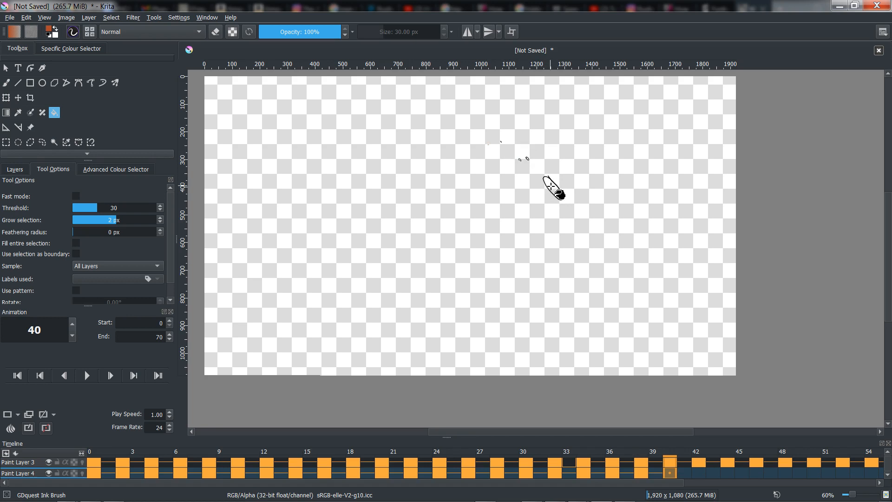
left_click(554, 184)
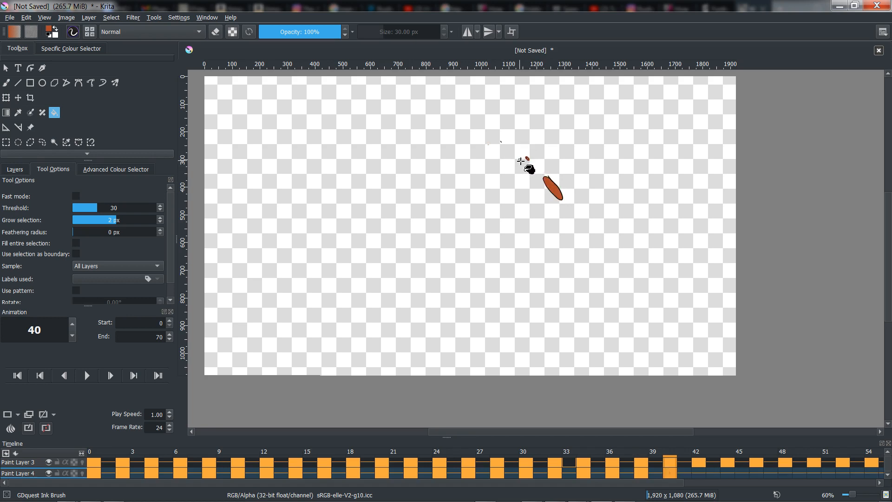
left_click(524, 170)
key("ctrl+z")
key("Right")
key("Right")
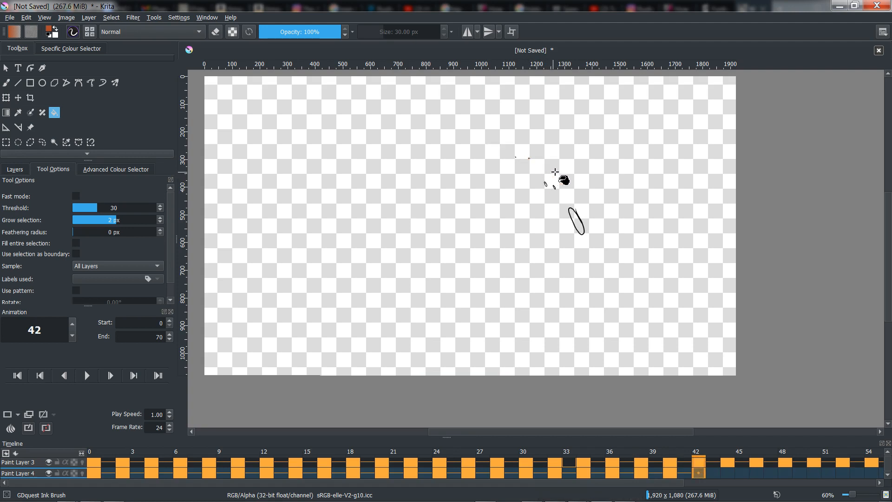
left_click(576, 220)
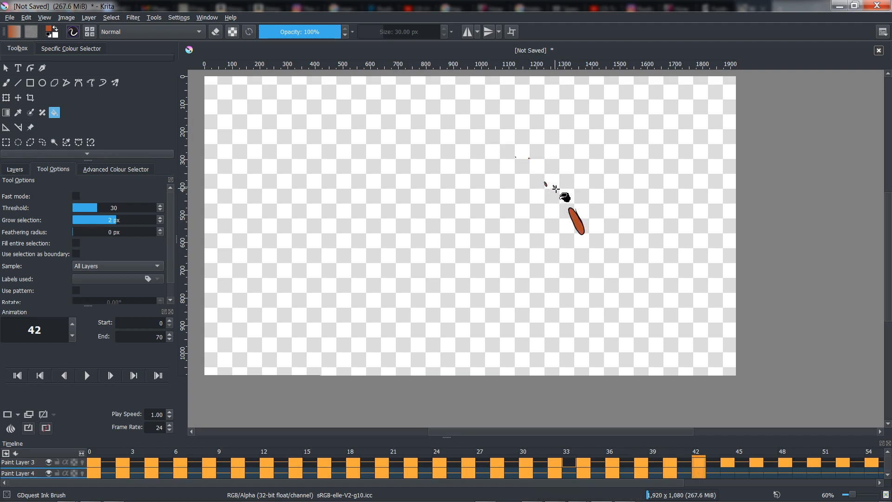
Fill the falling ball orange on frames 44 and 46, and the finger-shaped splash on frame 48.
key("Right")
key("Right")
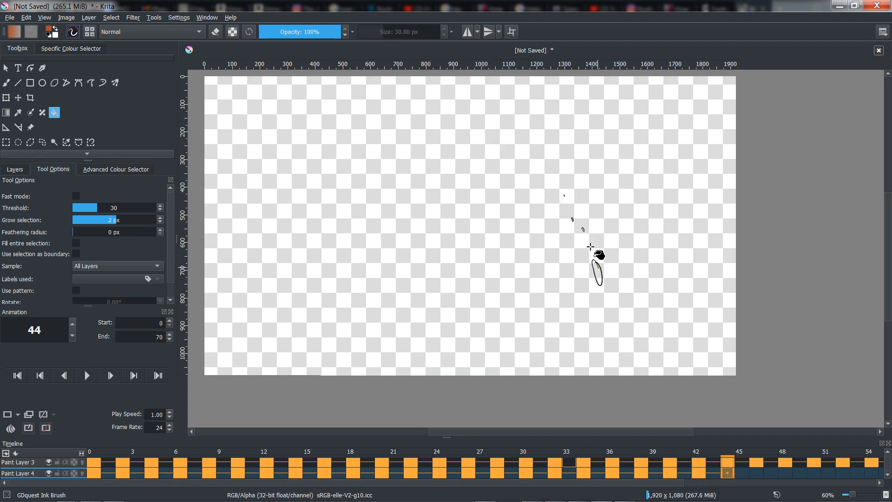
left_click(597, 273)
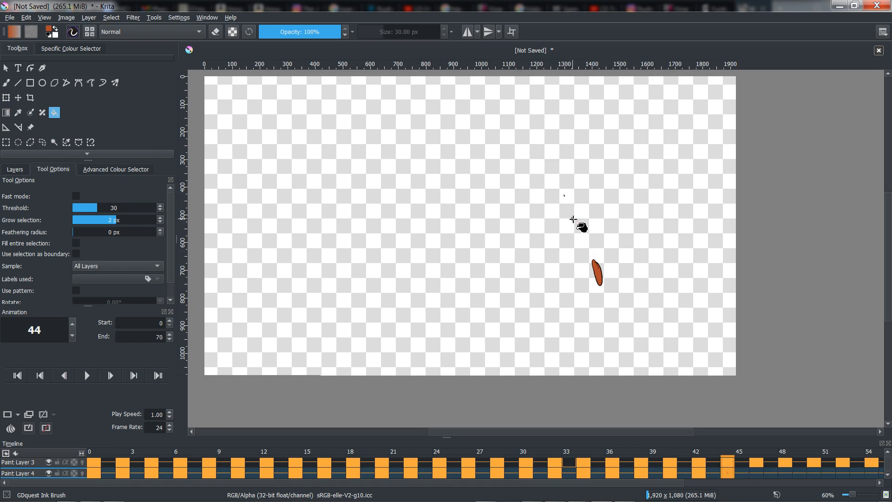
key("Right")
key("Right")
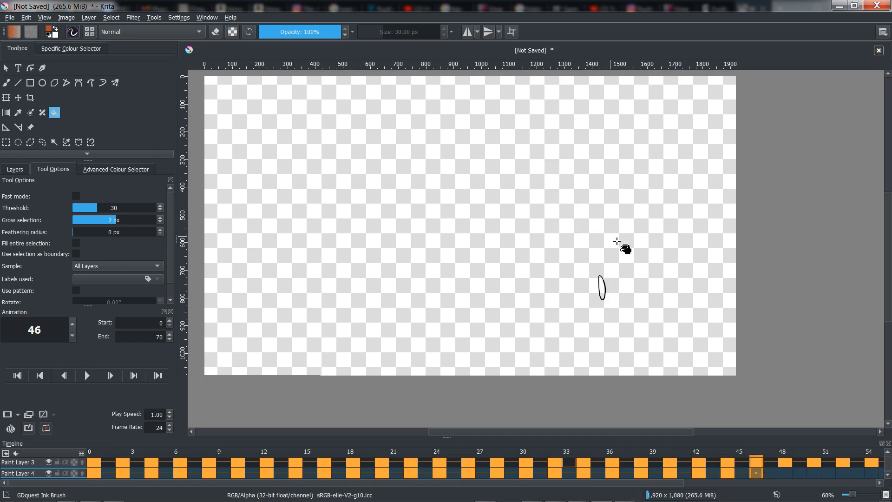
left_click(598, 286)
key("Right")
key("Right")
left_click(605, 295)
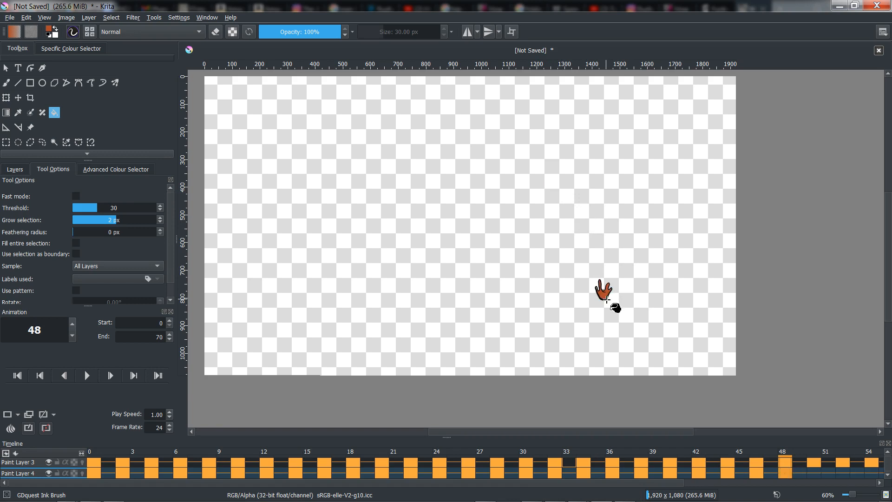
On frame 50, undo the spilled fill, close the splash outline with an orange brush stroke, and fill the splash and nearby drop.
key("Right")
key("Right")
left_click(612, 284)
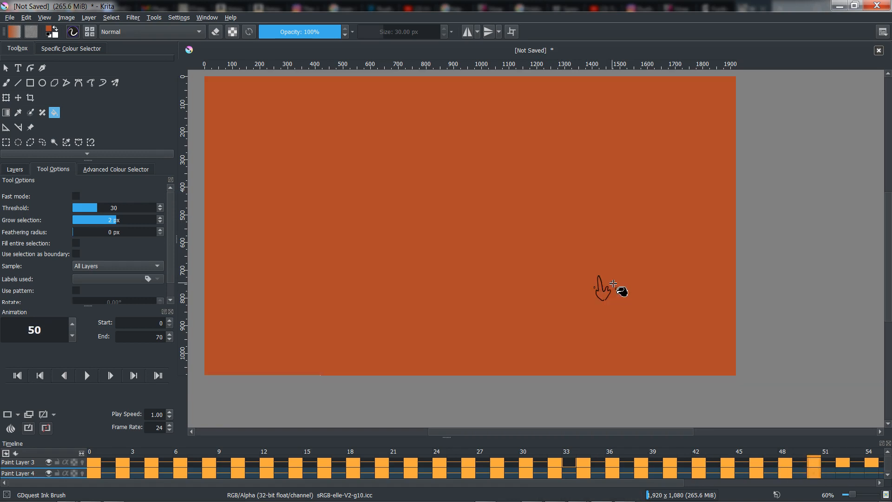
key("ctrl+z")
key("b")
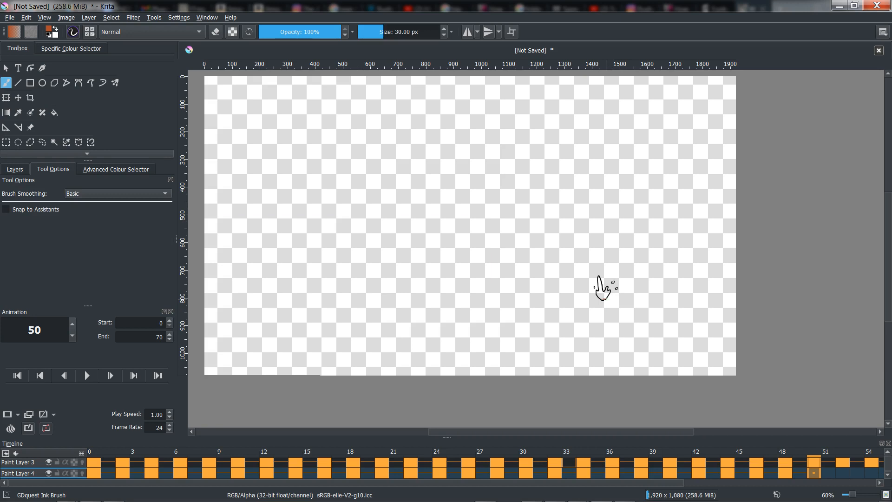
left_click(54, 112)
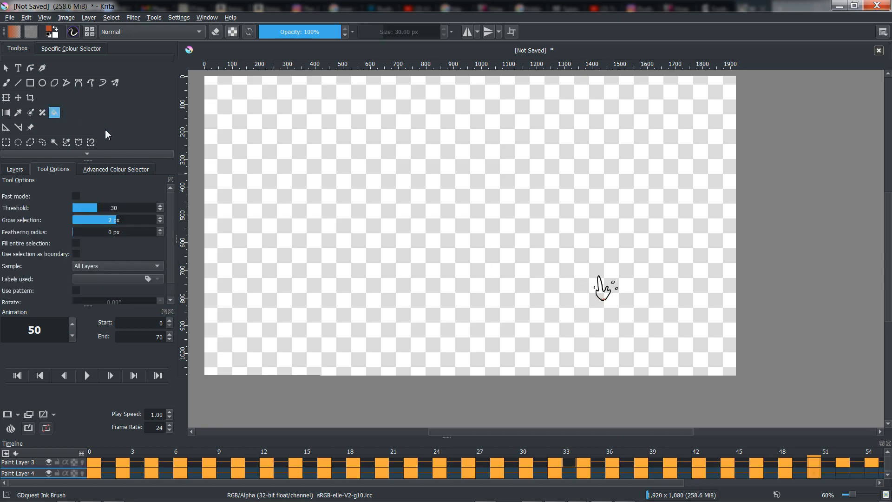
left_click(600, 291)
left_click(613, 281)
On frame 52, undo the spilled fill, patch the outline with an orange brush stroke, and fill the splash and the drop above it.
key("period")
key("period")
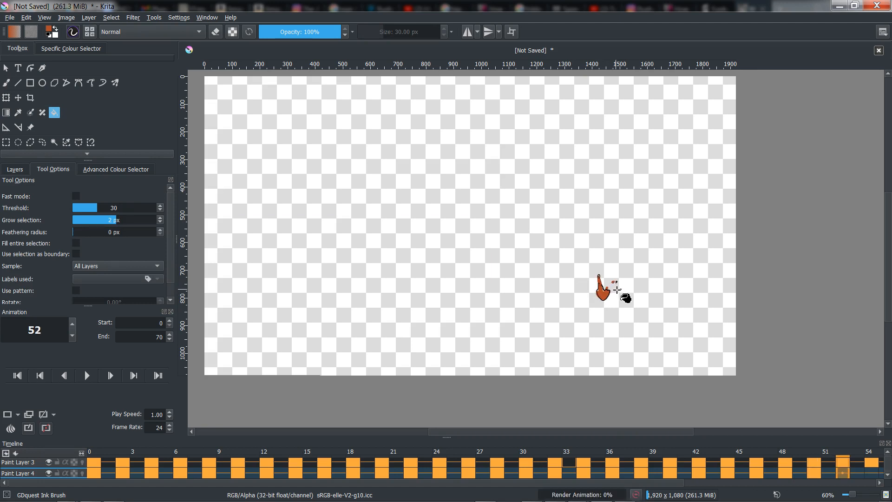
left_click(598, 277)
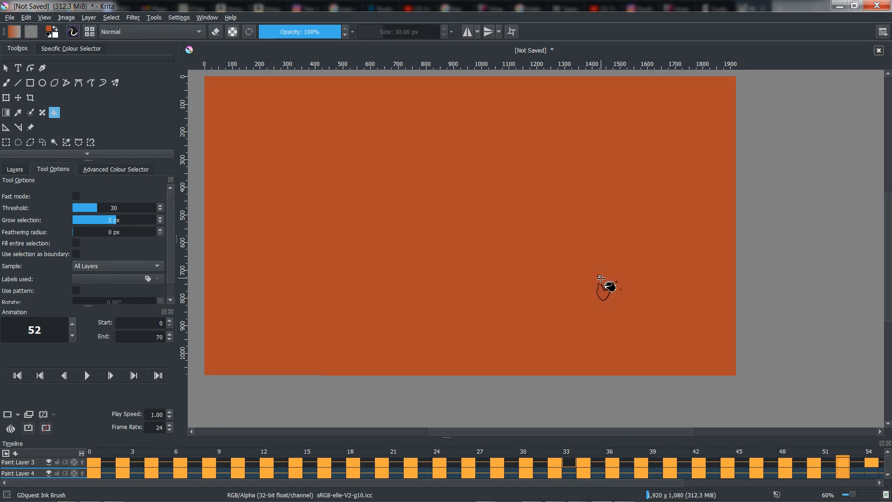
key("ctrl+z")
key("b")
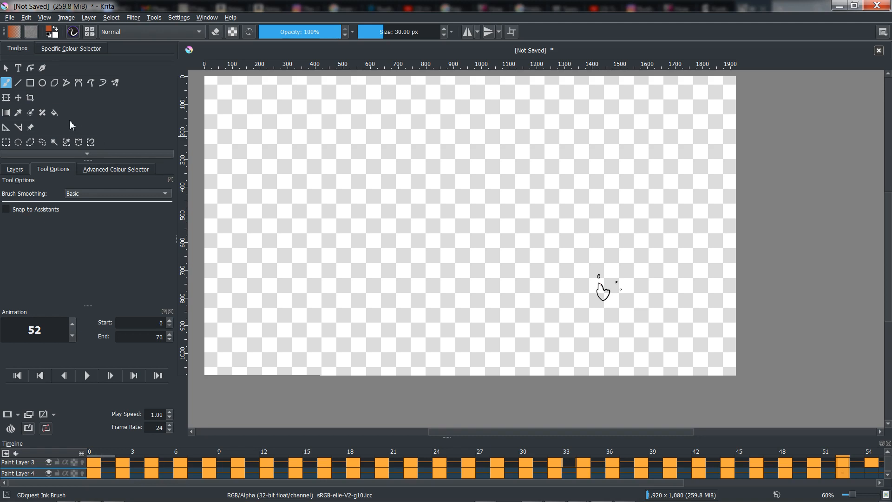
left_click(54, 112)
left_click(602, 292)
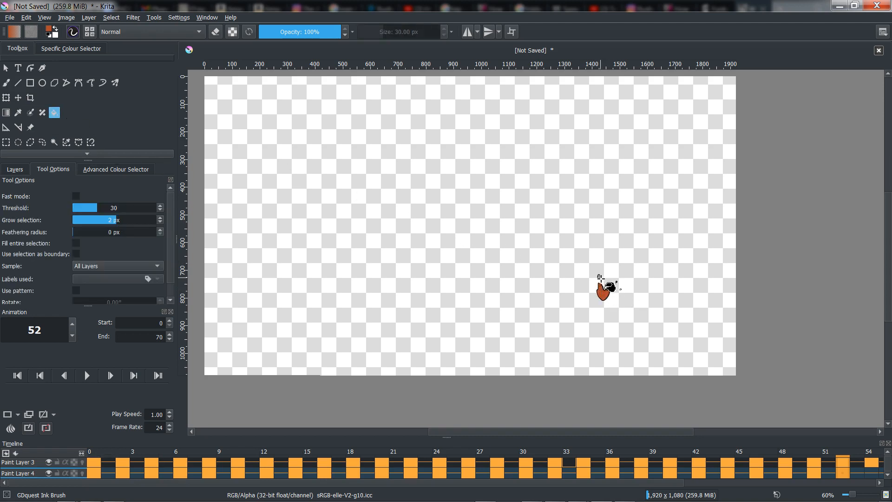
Fill the shrinking splash and the small drop above it orange on frame 54.
key("Right")
key("Right")
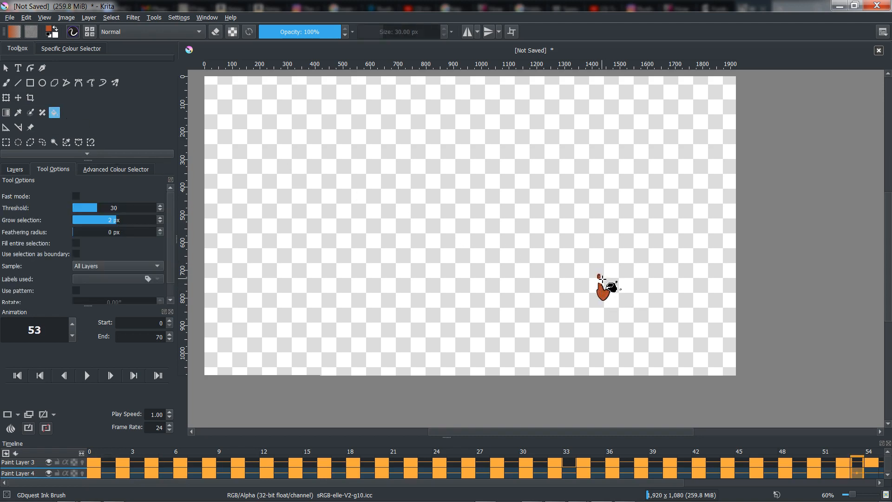
left_click(603, 294)
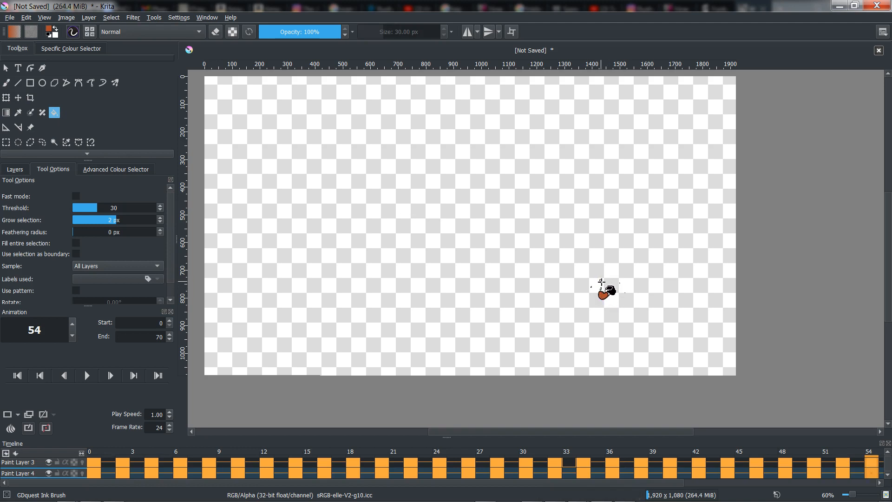
Fill the remaining puddle orange on frame 56, undo the fill that spills across the canvas, and switch to the brush.
key("Right")
key("Right")
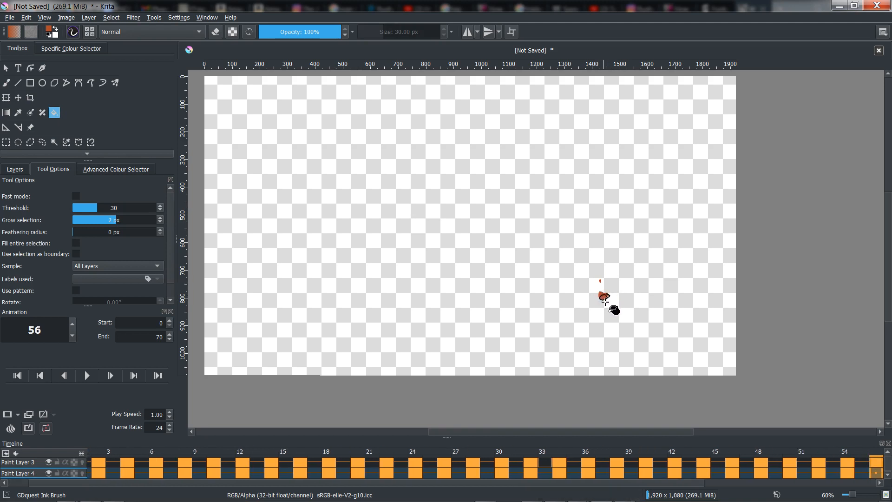
left_click(606, 297)
left_click(609, 304)
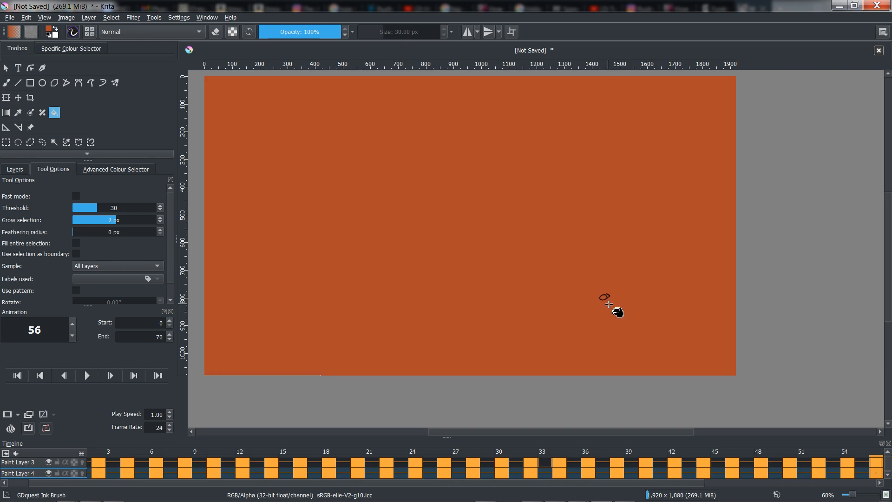
key("ctrl+z")
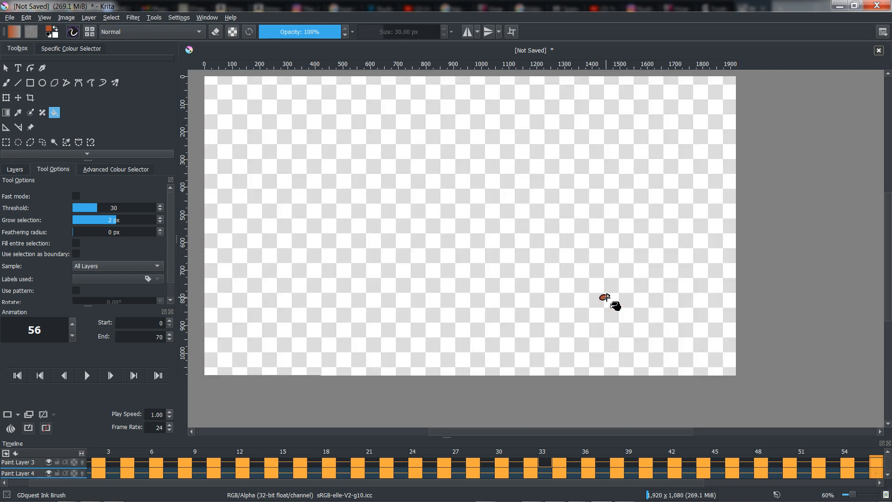
key("b")
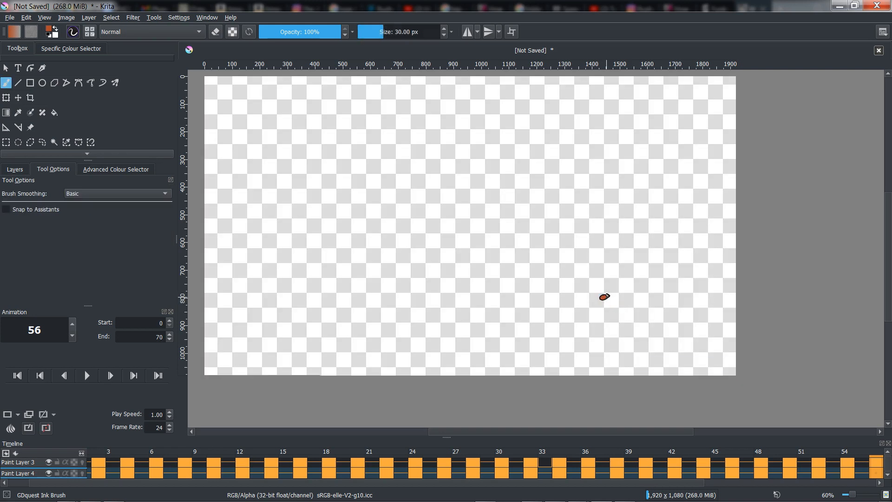
Advance from frame 56 to frame 60 in steps of two and erase excess orange fill around the small shape's outline.
key("period")
key("period")
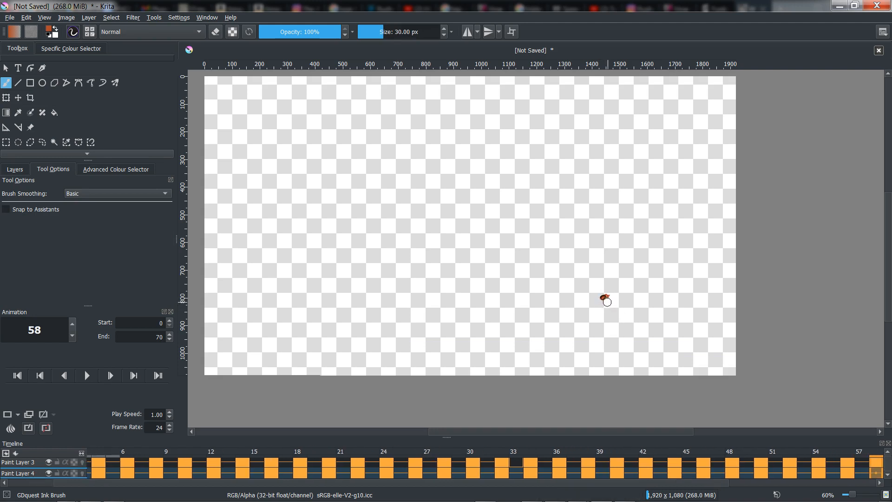
key("e")
key("period")
key("period")
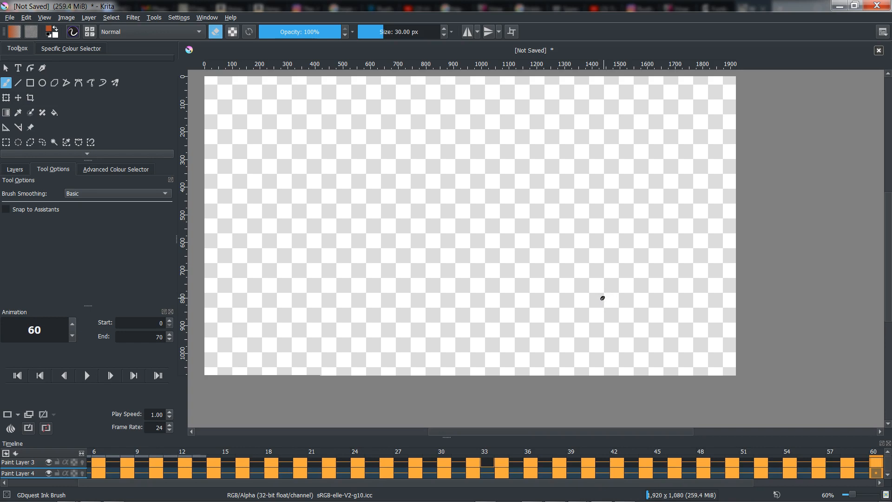
left_click_drag(603, 297, 608, 292)
key("e")
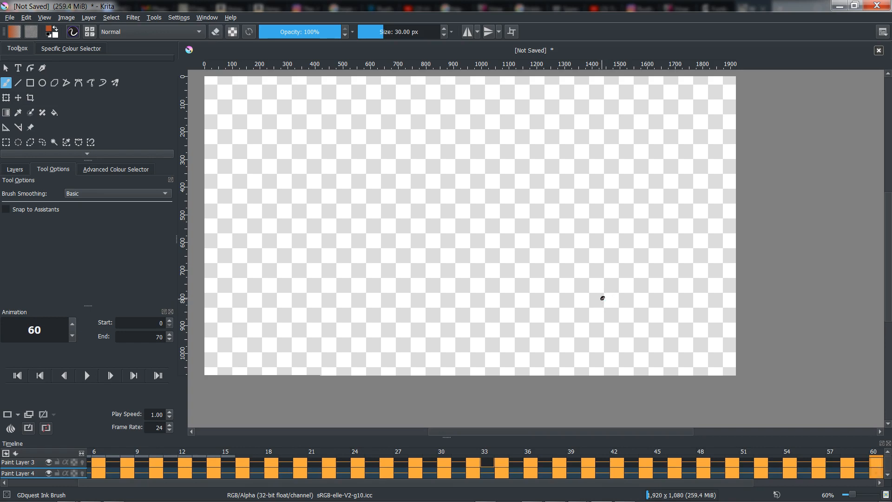
Step through the remaining frames two at a time up to frame 68, checking the small shape's fill.
key("Right")
key("Right")
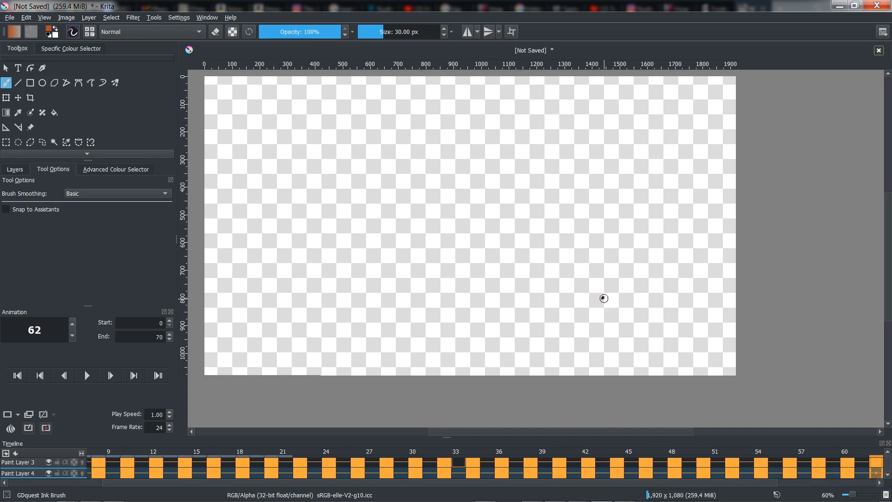
key("Right")
key("Right")
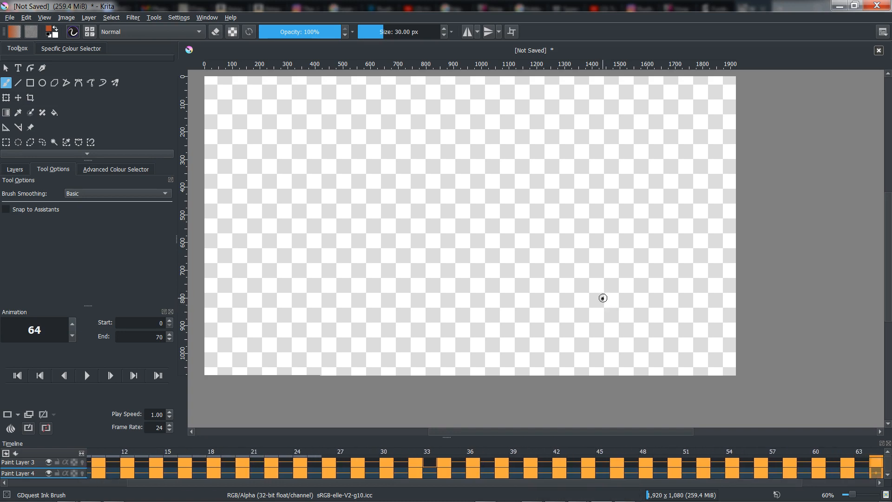
key("Right")
key("Right")
key("Right")
key("Right")
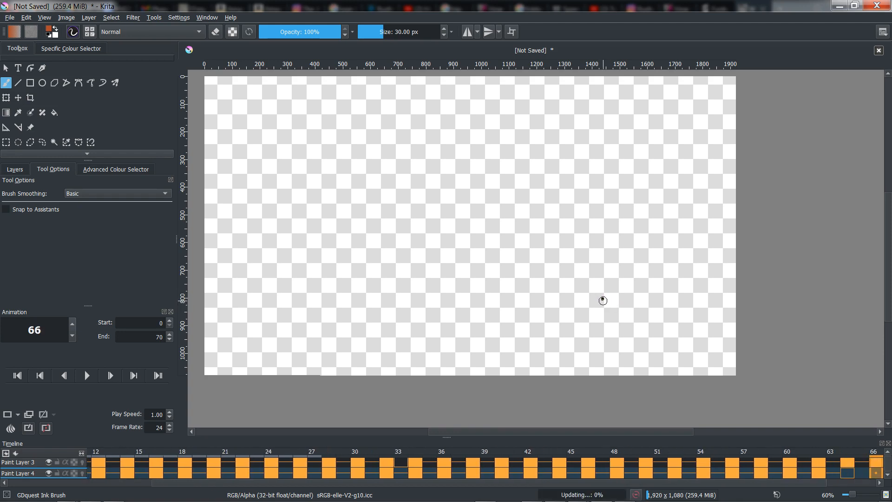
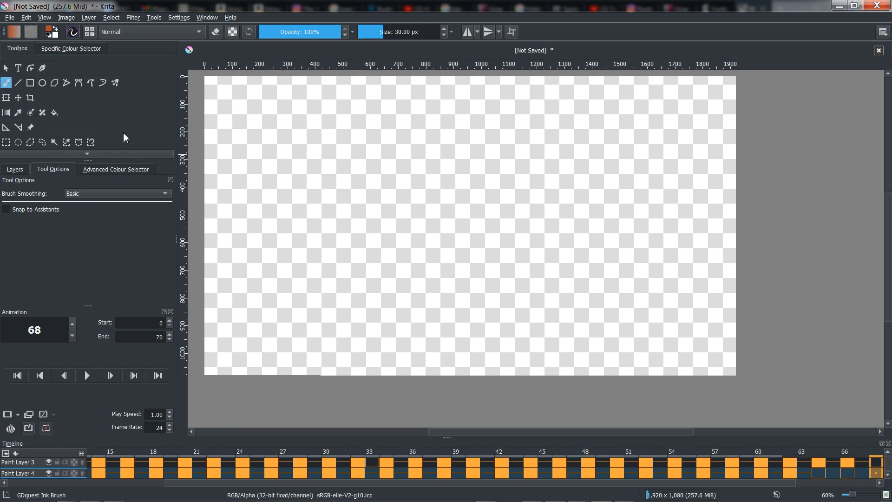
Make the BG layer visible together with Paint Layer 3 and Paint Layer 4, and go to frame 38.
left_click(27, 170)
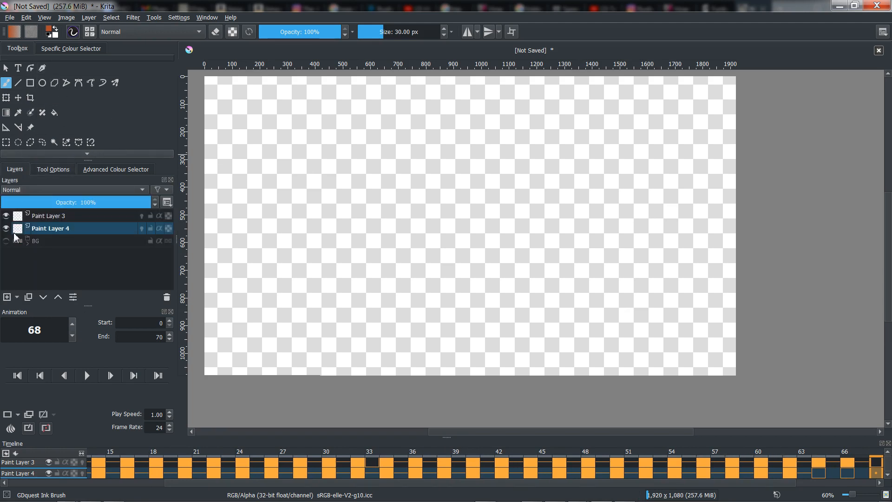
left_click(6, 228)
left_click(6, 215)
left_click(6, 240)
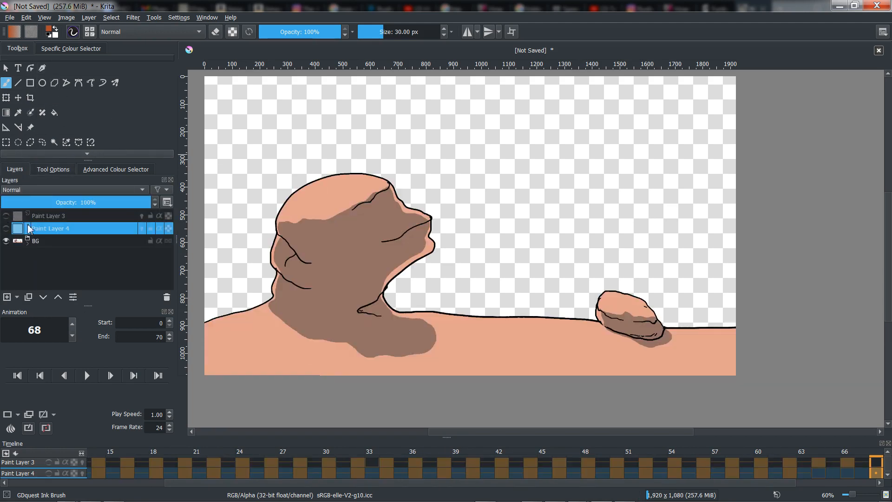
left_click(6, 228)
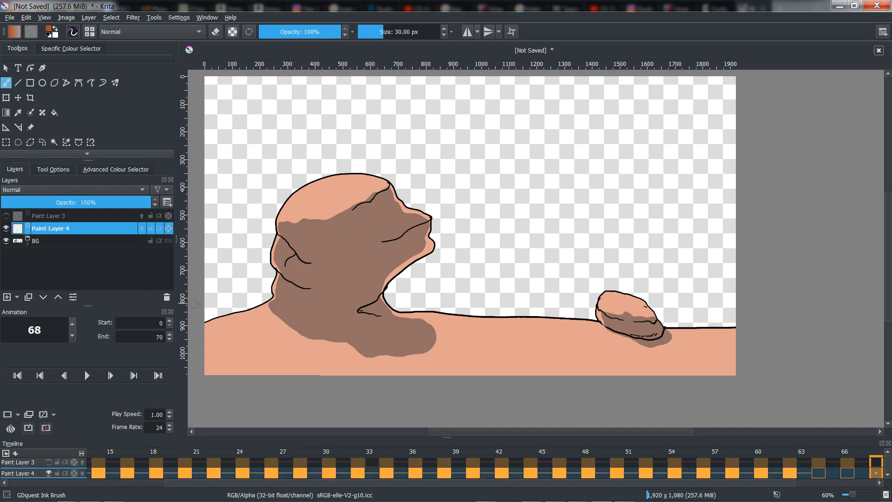
left_click(444, 452)
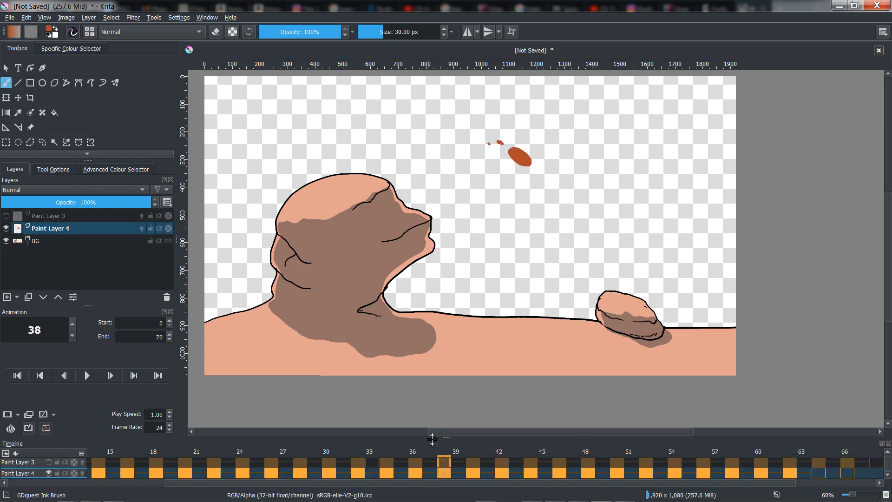
left_click(6, 216)
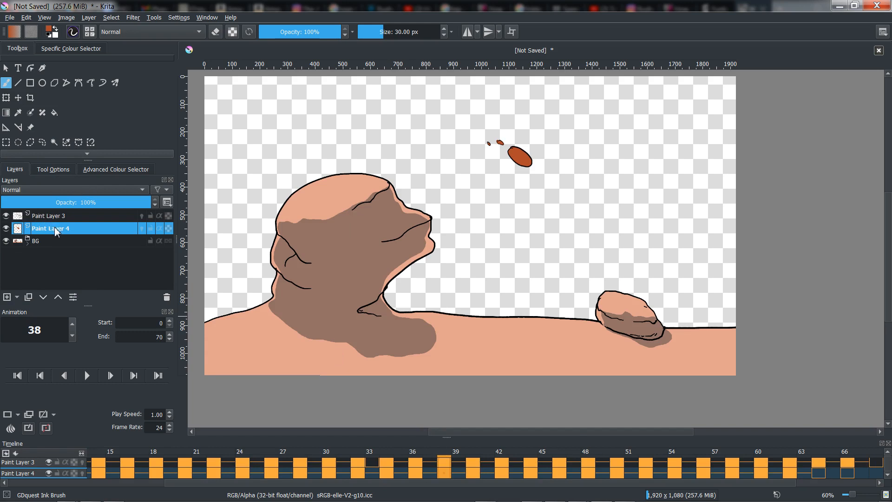
Group Paint Layer 3 and Paint Layer 4 and rename the group animation.
left_click(61, 216)
left_click(71, 228, "ctrl")
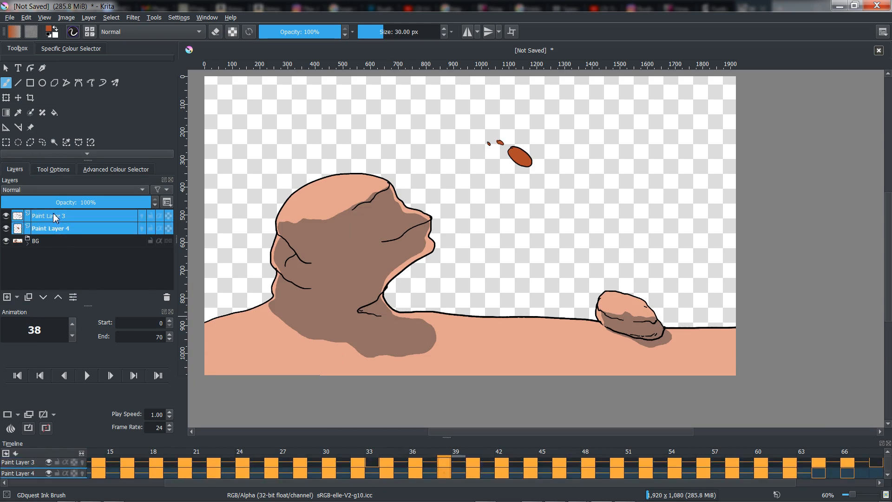
key("ctrl+g")
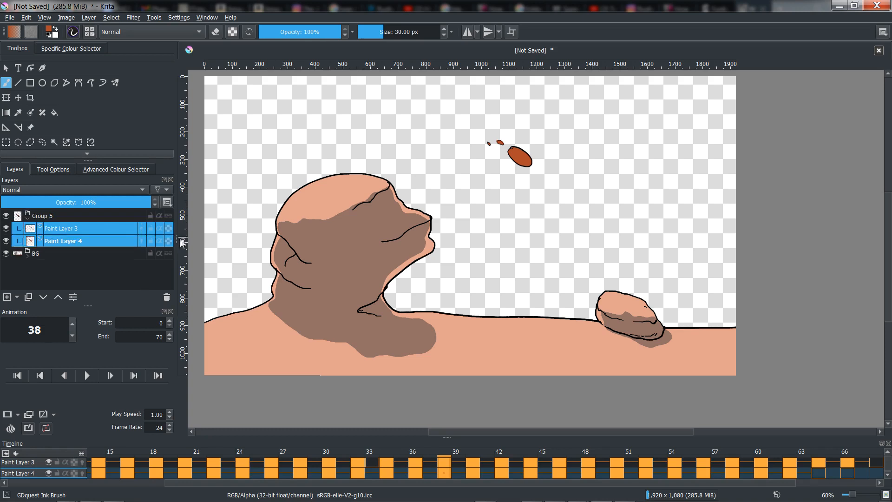
double_click(56, 215)
type("anima")
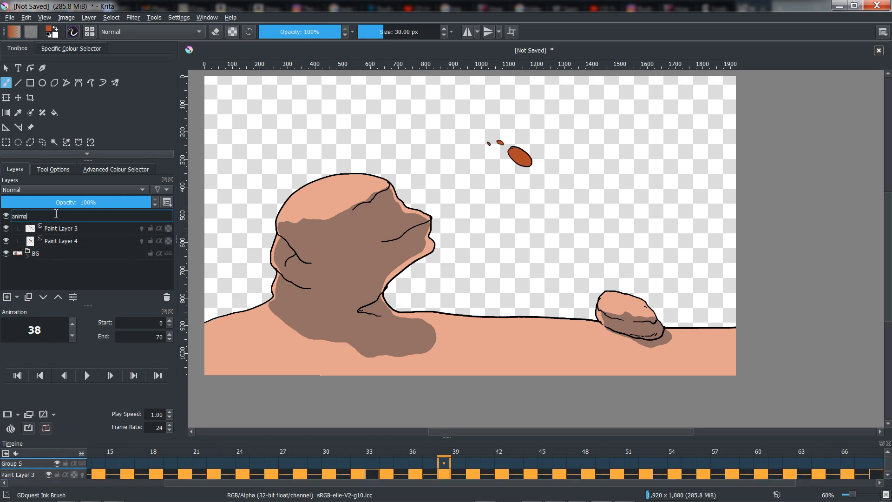
type("tion")
key("Return")
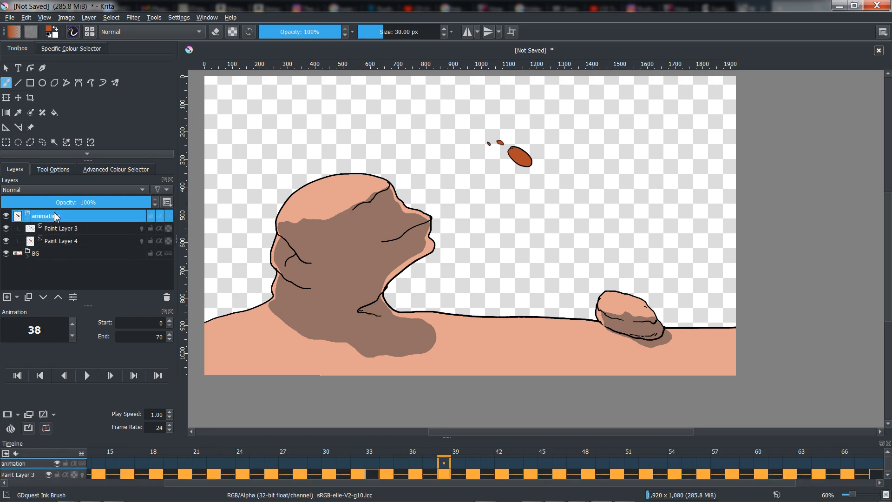
Collapse and hide the animation group, leaving only the BG layer visible and selected.
left_click(29, 219)
left_click(7, 216)
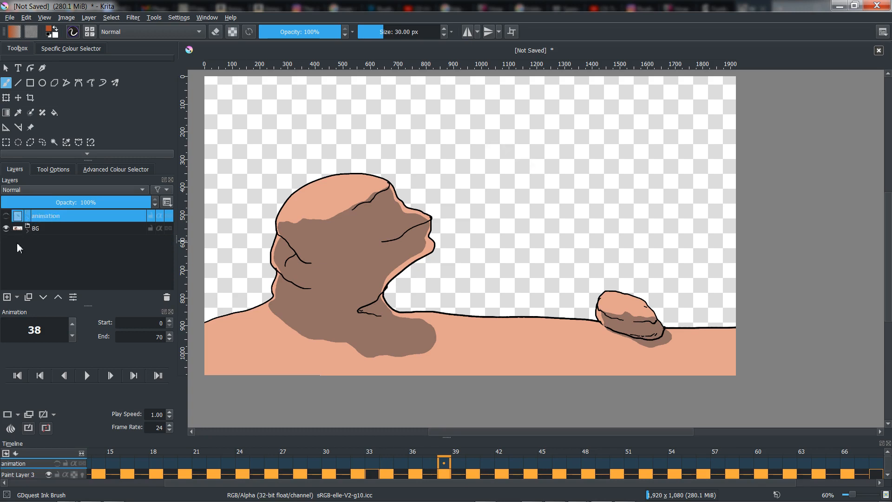
left_click(37, 229)
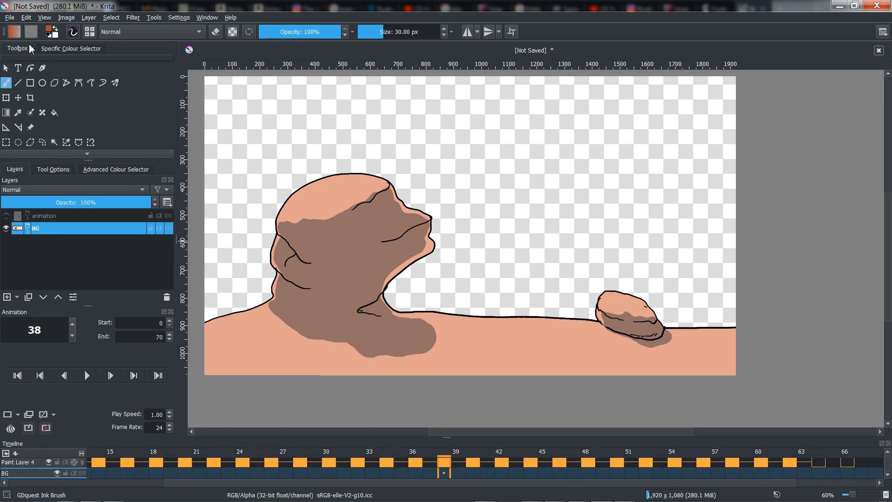
Save the background as the Krita document J_bg in the 2021\Open Toons folder.
left_click(11, 19)
left_click(31, 73)
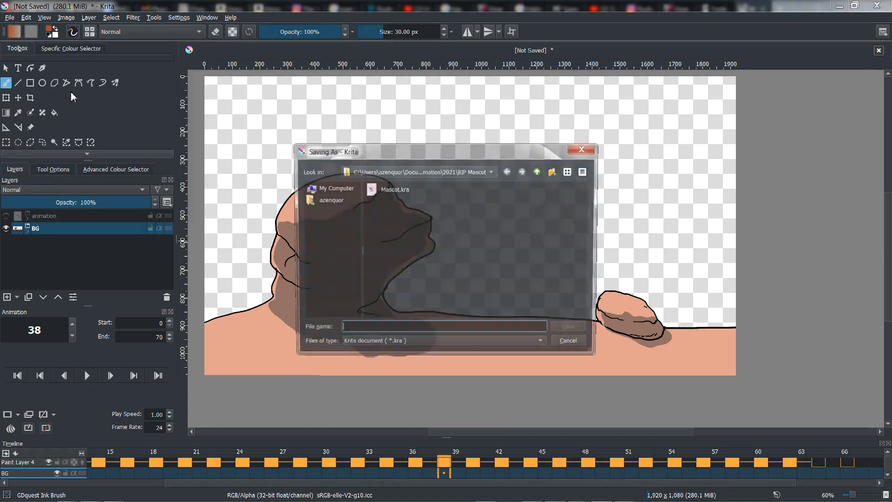
left_click(539, 171)
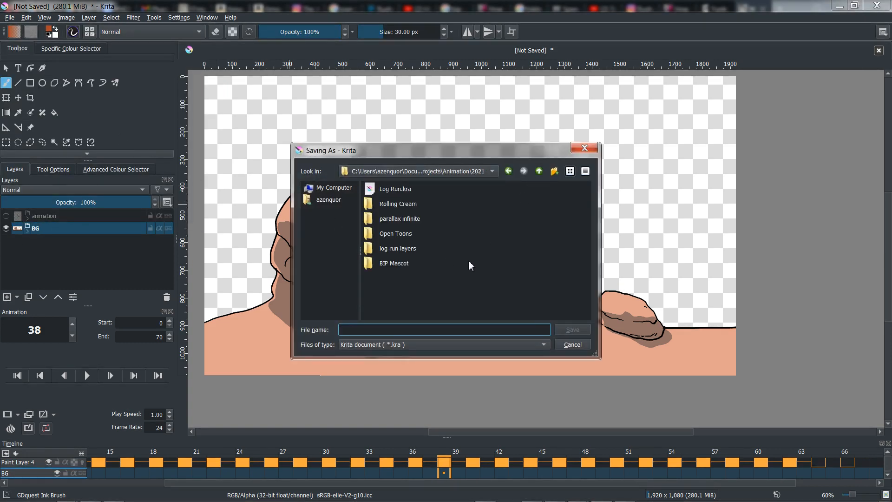
double_click(408, 236)
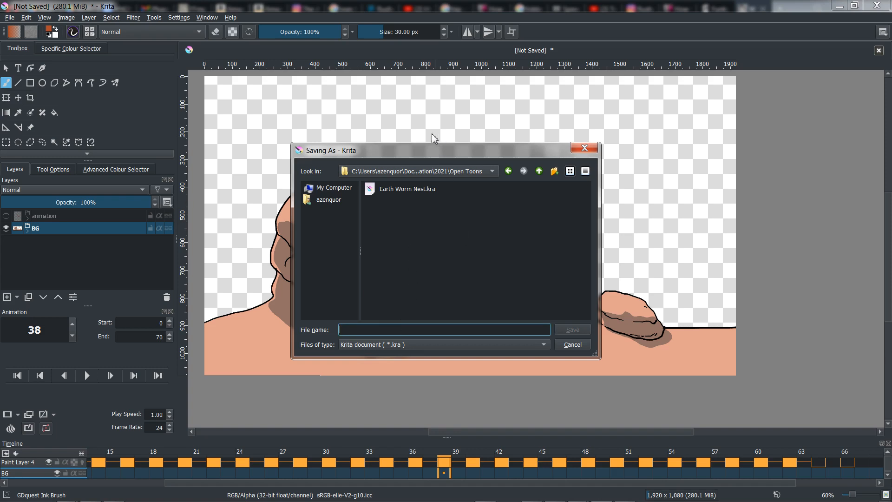
type("J_bg")
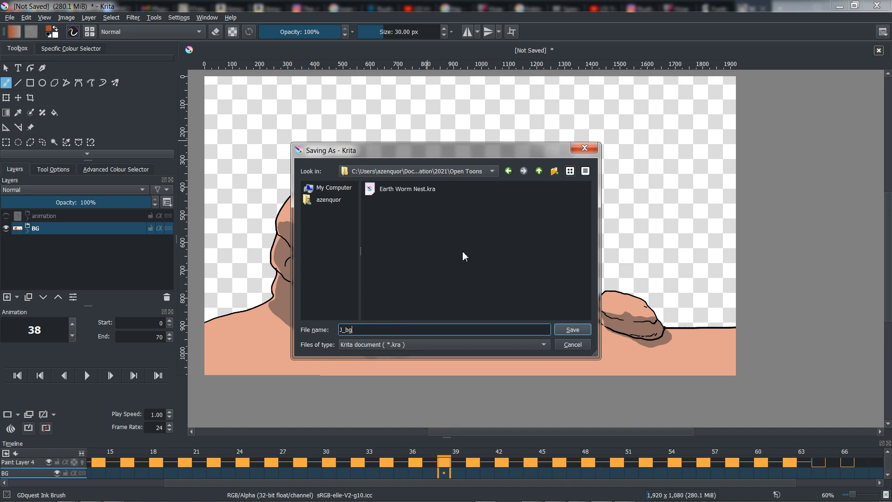
key("Return")
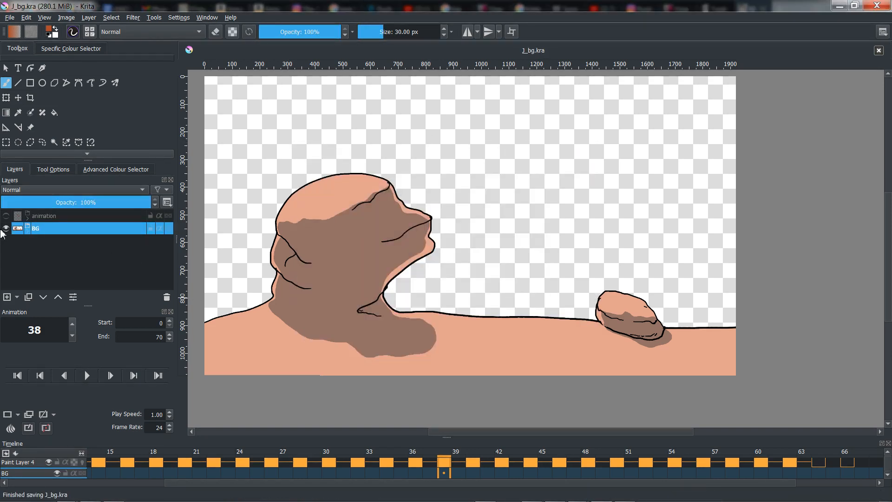
Hide BG, show the animation group and return the timeline to frame 0.
left_click(7, 228)
left_click(6, 215)
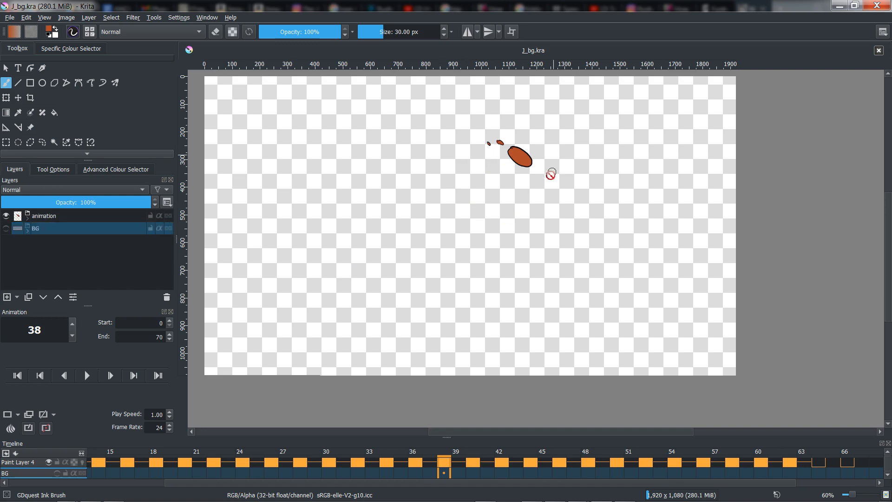
left_click_drag(447, 482, 70, 451)
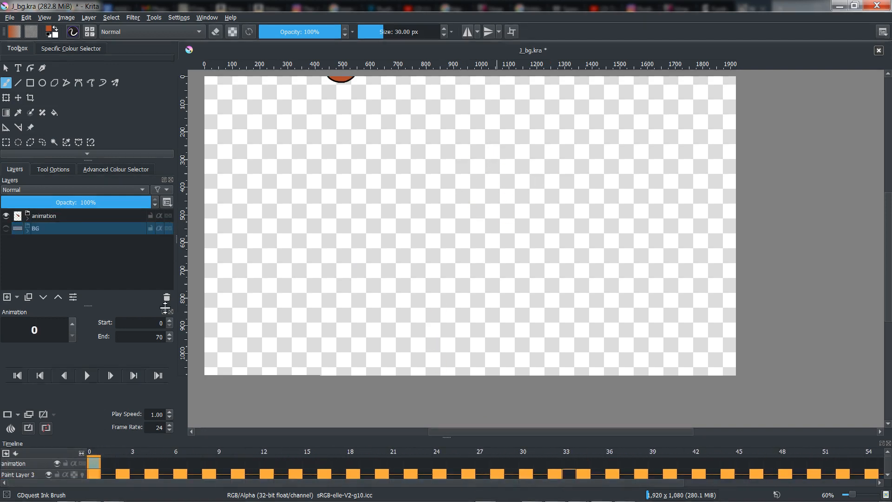
Start rendering the animation and set the export type to Image Sequence.
left_click(10, 19)
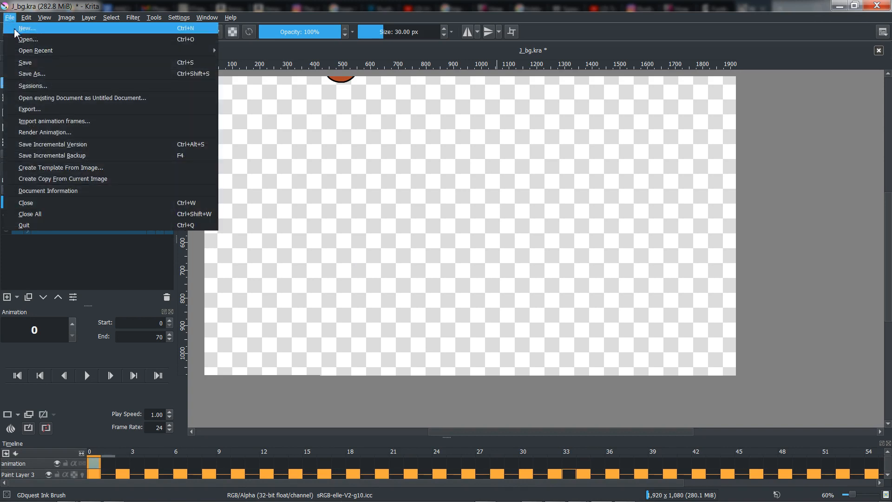
left_click(49, 132)
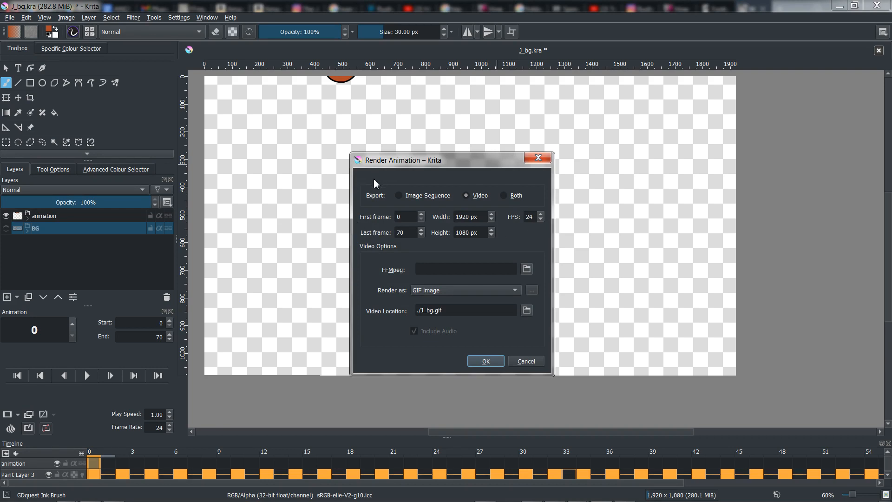
left_click(398, 195)
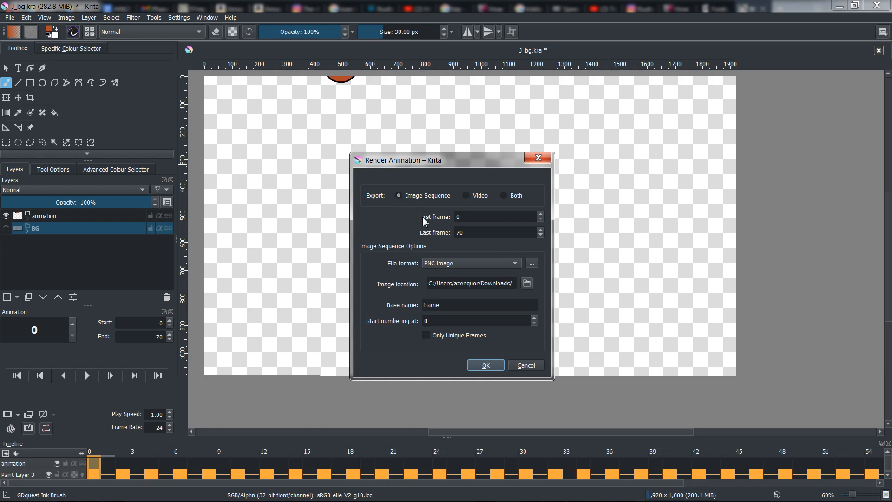
Browse to the Documents\Multimedia folder for the image sequence location.
left_click(527, 284)
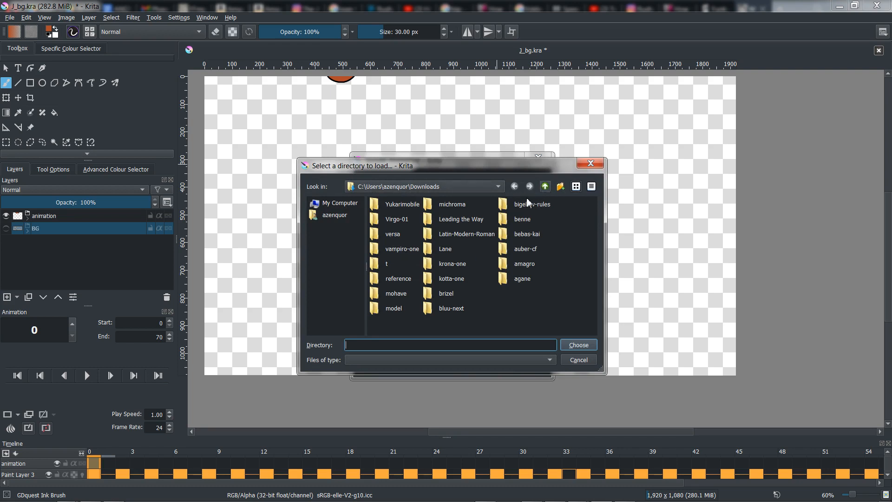
left_click(545, 186)
left_click(514, 221)
double_click(512, 222)
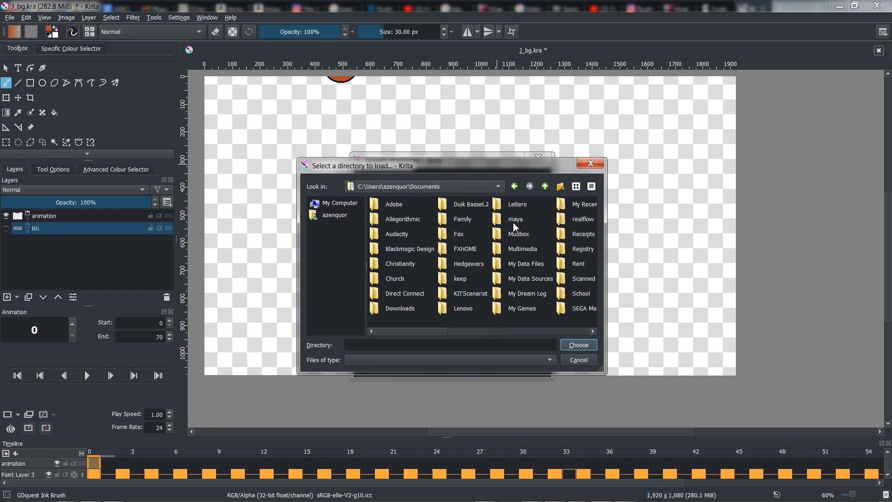
left_click(501, 223)
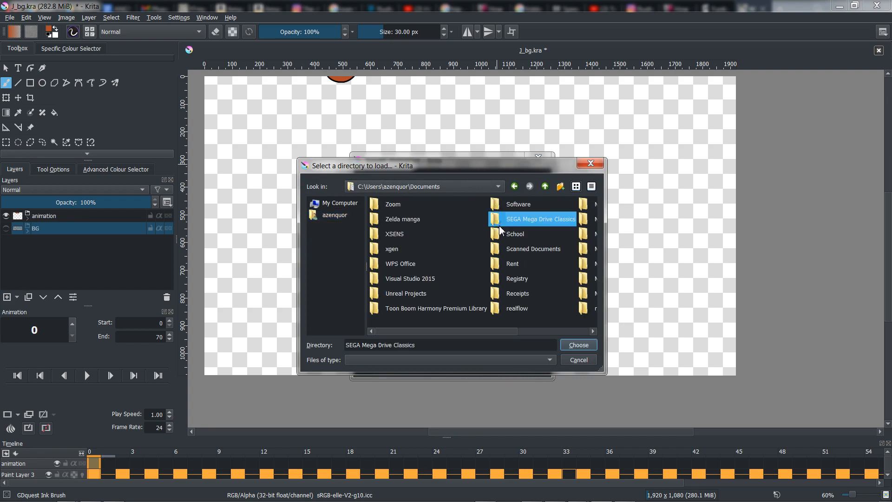
left_click(447, 281)
key("m")
key("m")
left_click(495, 277)
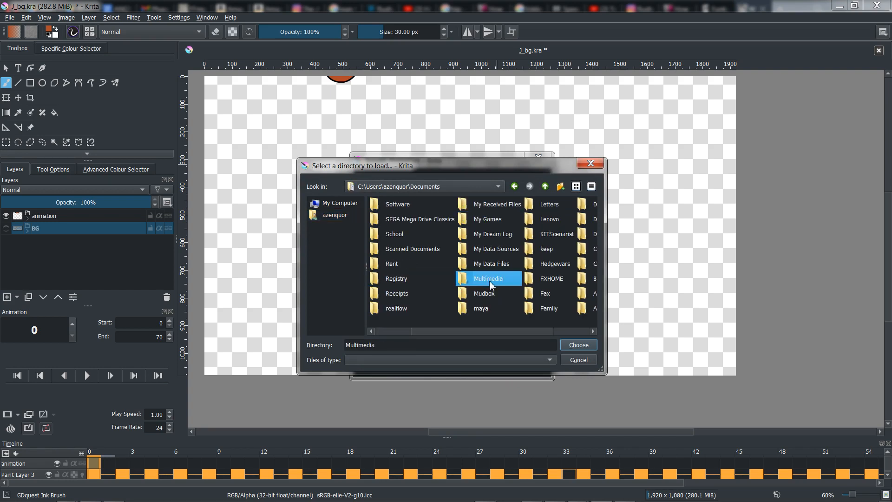
double_click(489, 281)
left_click(487, 280)
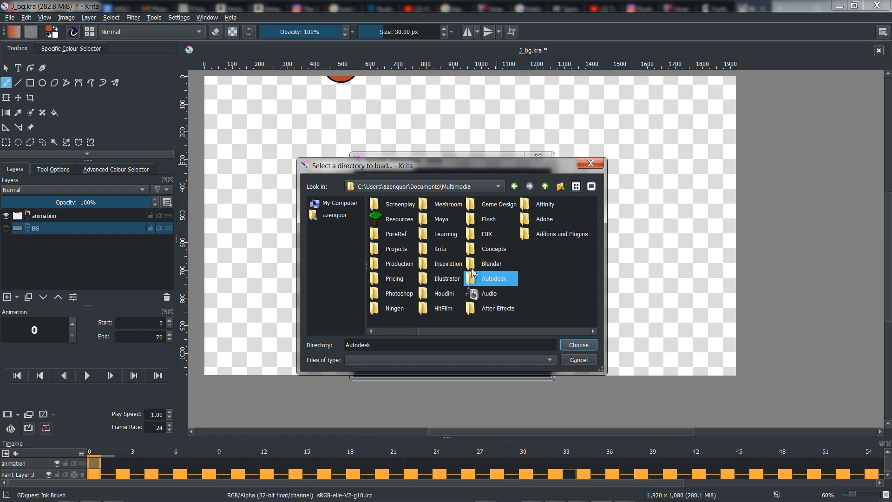
Browse to the Projects\Animation\2021\Open Toons folder for the image sequence location.
left_click(396, 249)
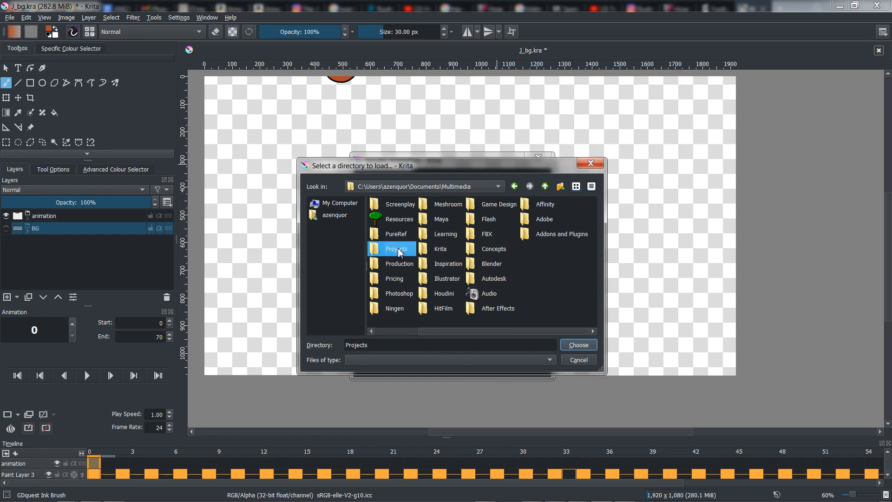
double_click(397, 248)
double_click(464, 221)
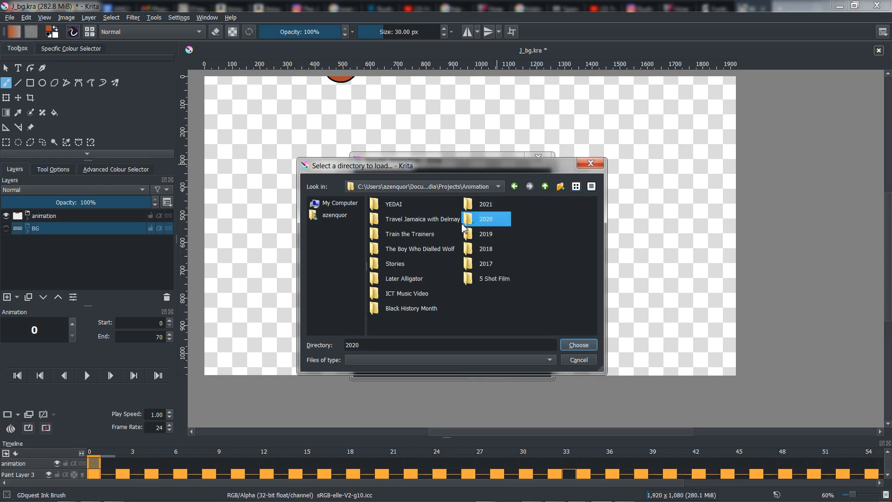
double_click(478, 207)
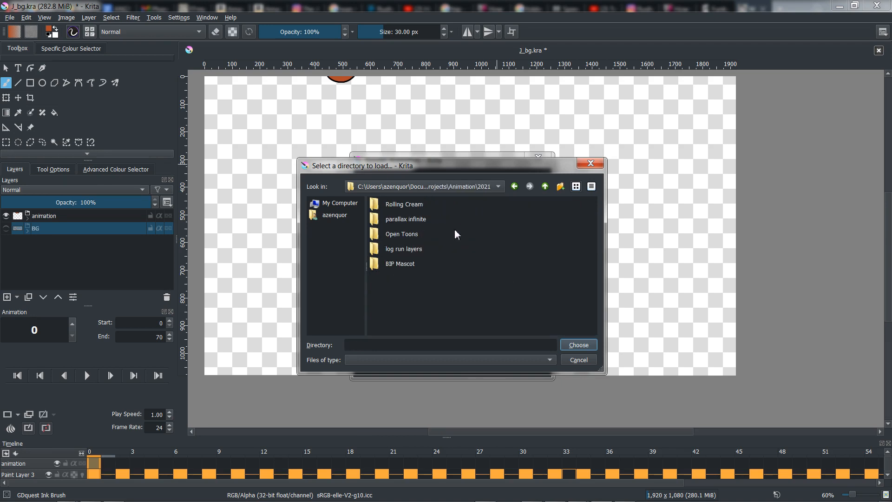
double_click(402, 233)
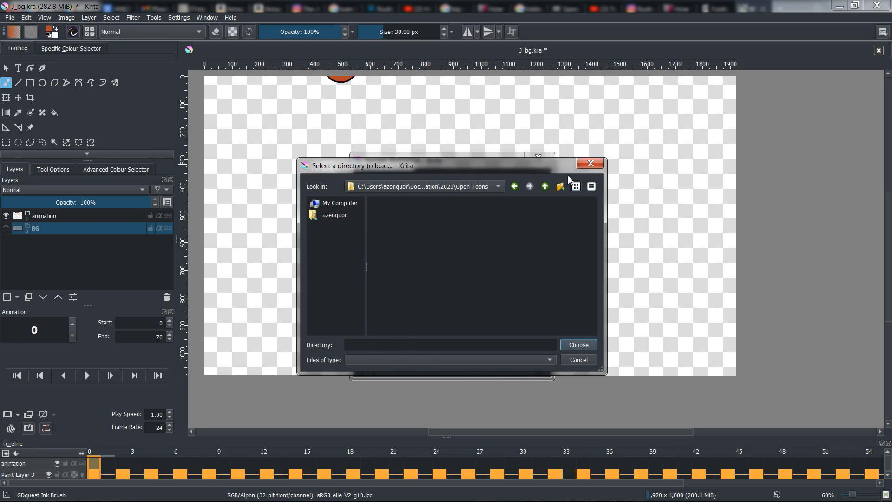
Create a folder named J_image sequence inside Open Toons and choose it as the image location.
left_click(561, 189)
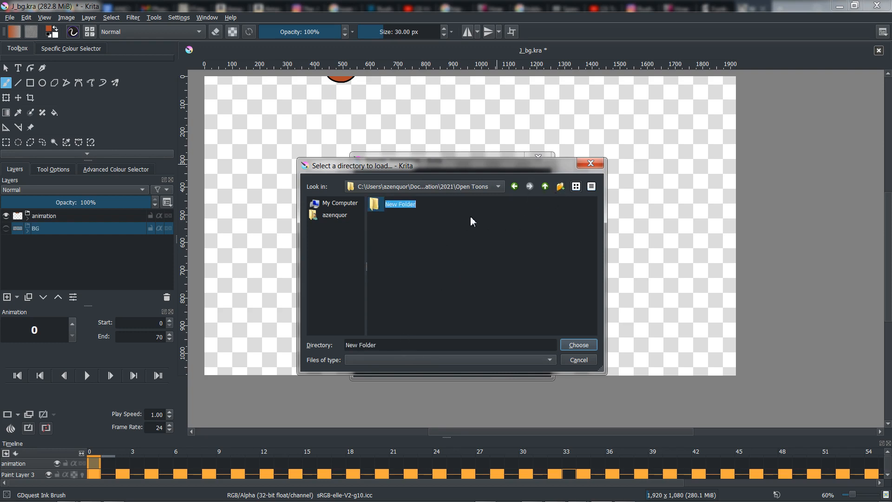
type("J_image sequence")
key("Return")
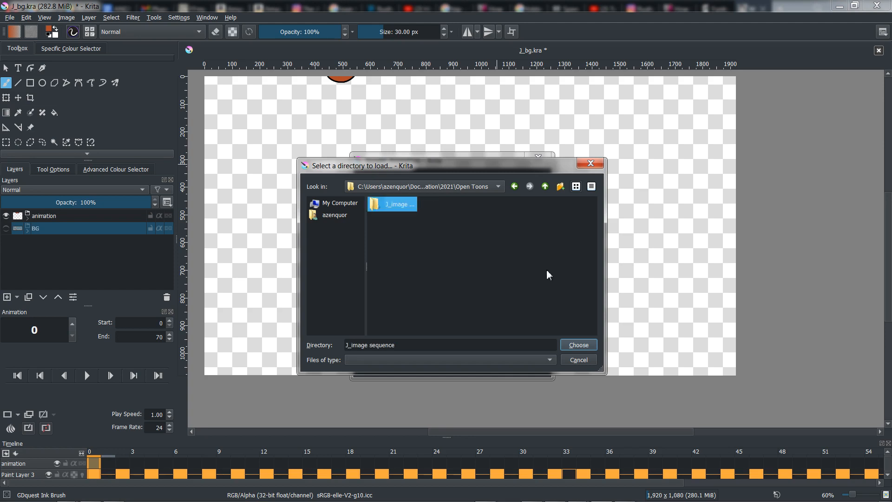
left_click(577, 344)
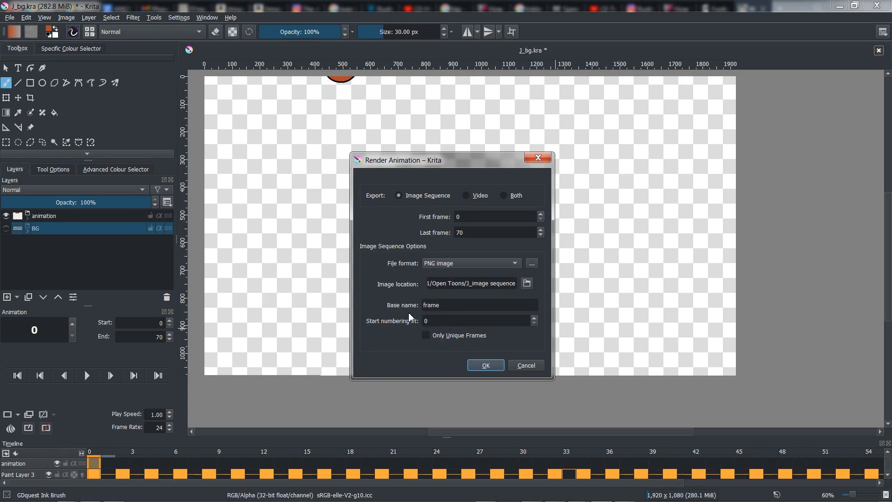
Set the base name of the frames to J_ and render the PNG image sequence.
double_click(442, 304)
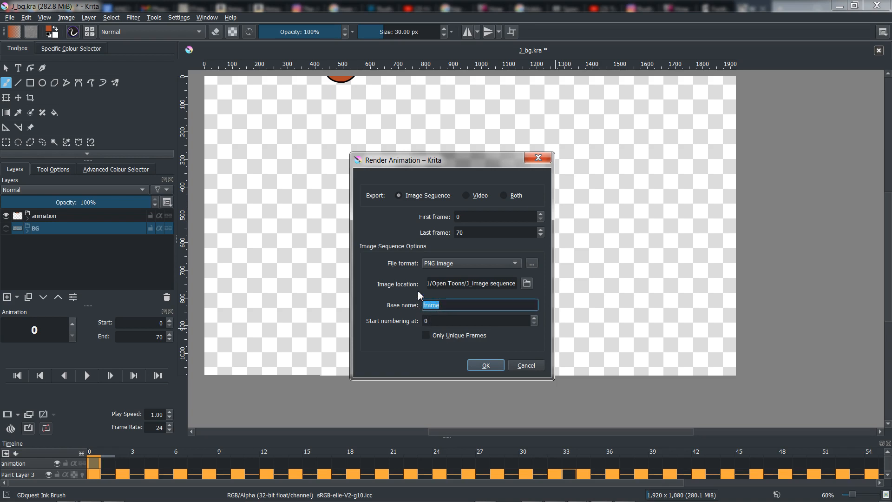
type("J_")
left_click(483, 366)
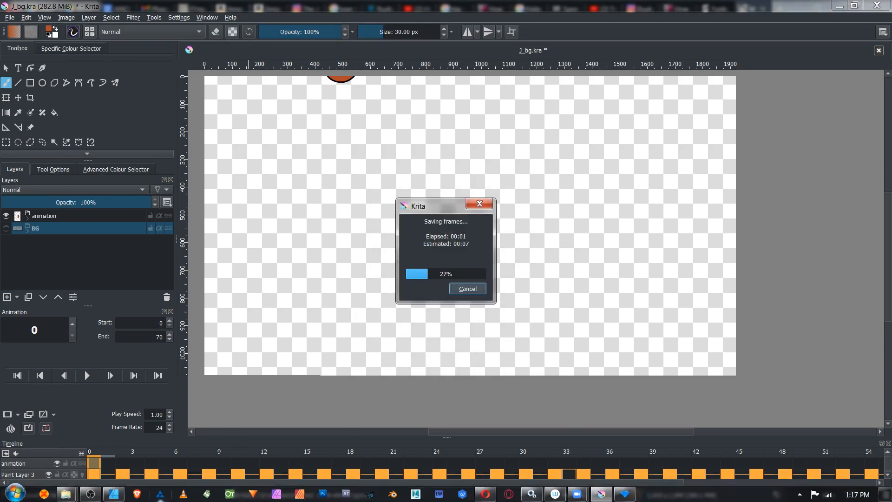
Switch to the Windows Explorer window and open the Multimedia folder.
mouse_move(69, 495)
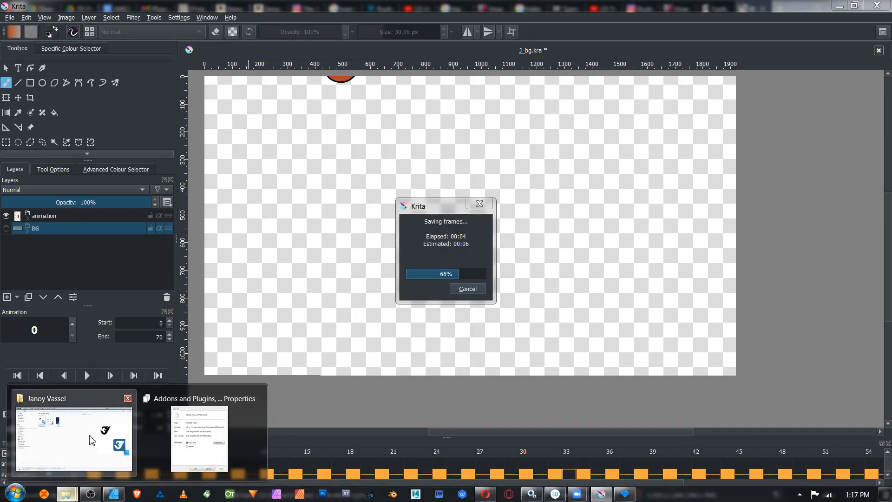
left_click(119, 450)
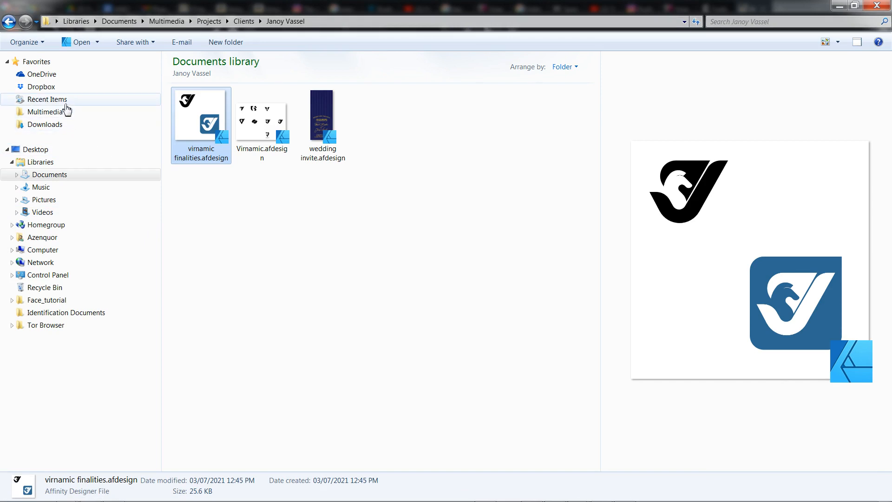
left_click(72, 101)
left_click(66, 113)
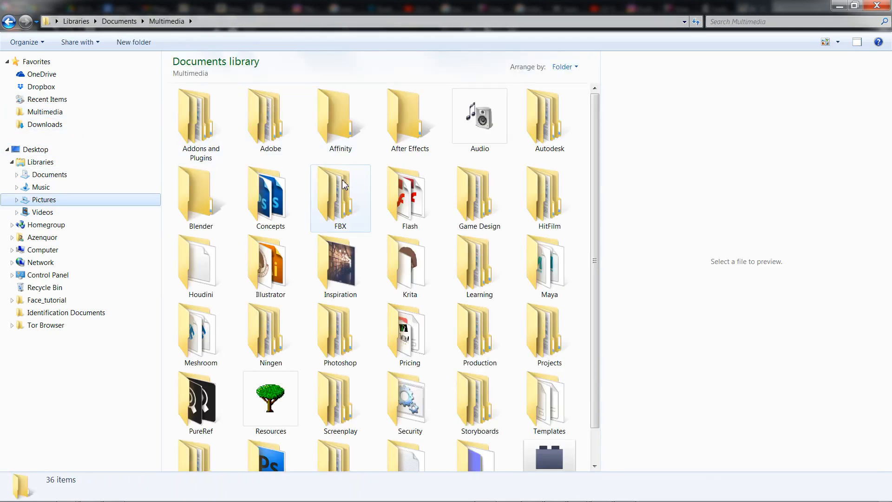
Open the Projects\Animation\2021\Open Toons folder and preview J_bg.kra.
left_click(349, 199)
type("proj")
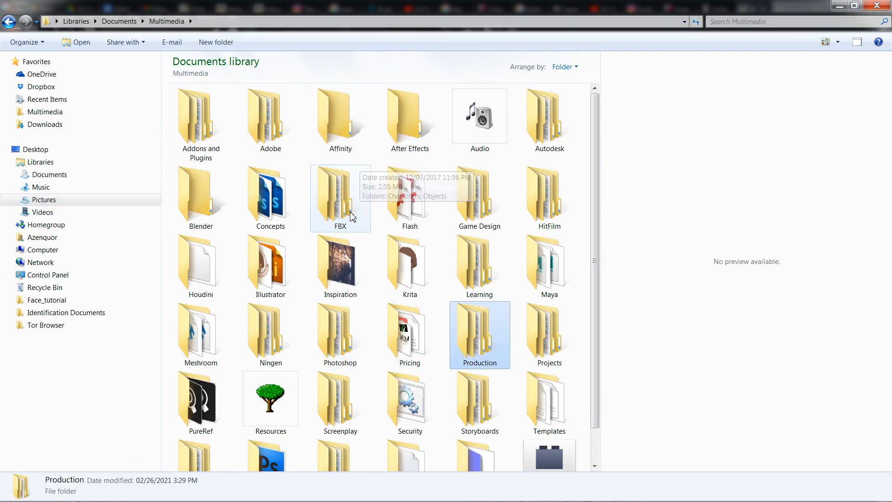
key("Return")
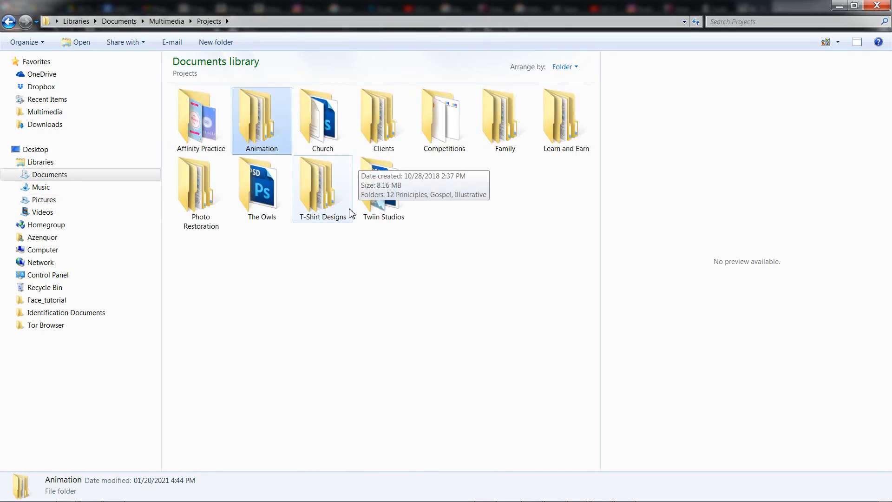
key("Return")
type("2021")
key("Return")
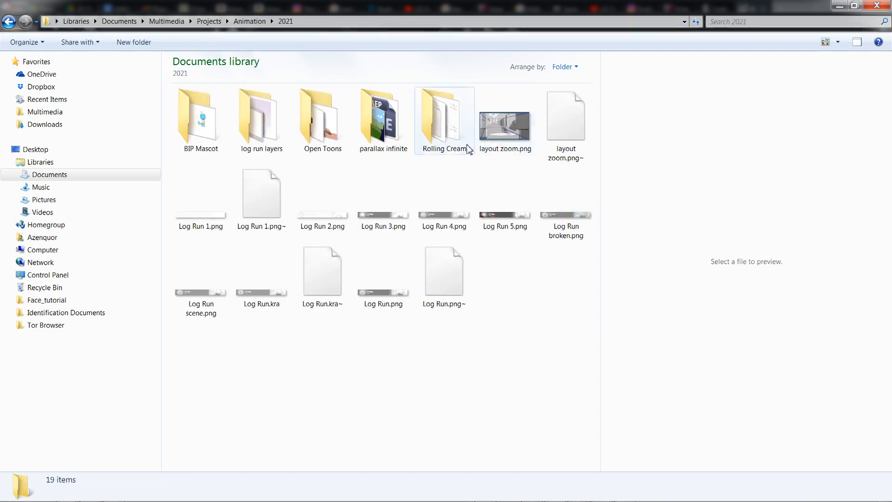
left_click(336, 135)
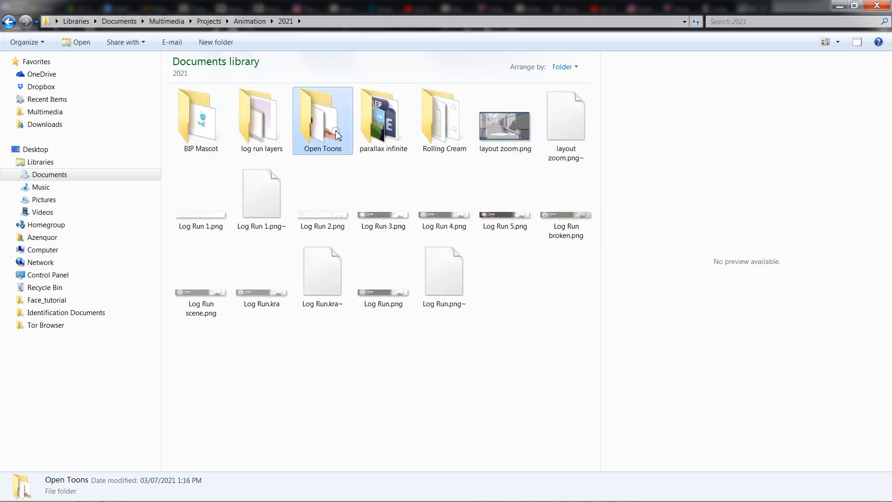
double_click(336, 134)
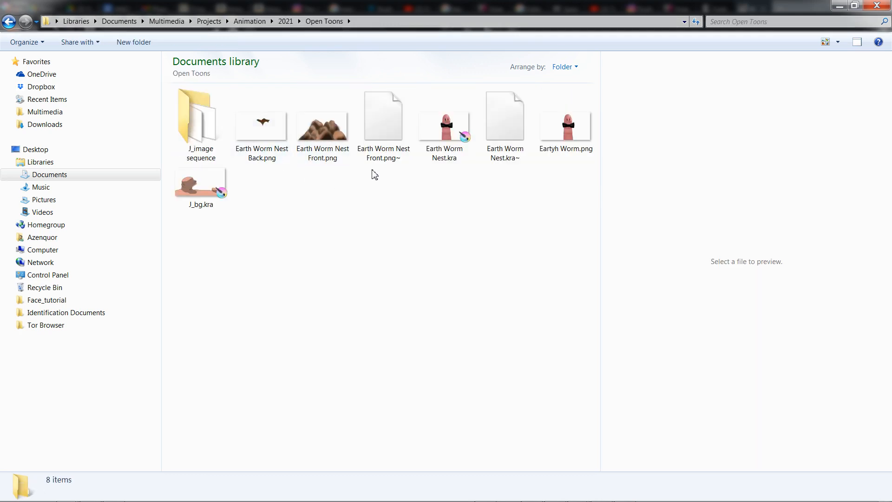
left_click(202, 193)
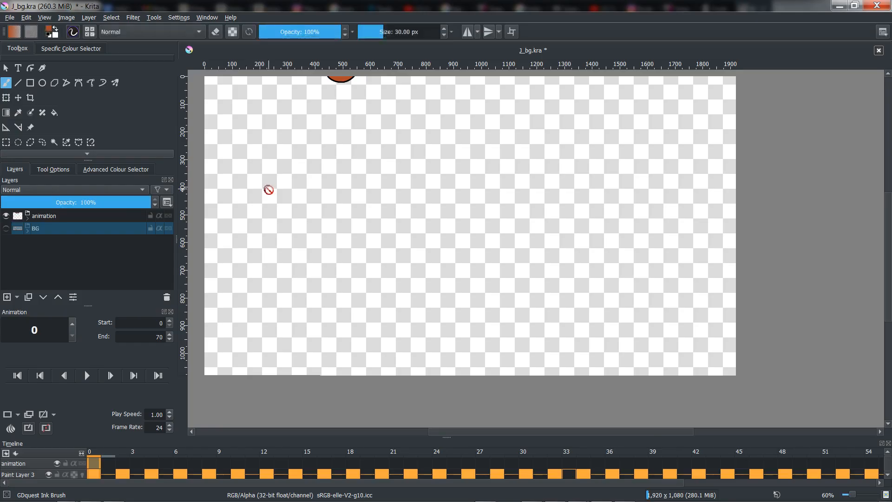
Back in Krita, hide the animation group, show BG and save it as the PNG image J_bg.png in the Open Toons folder.
left_click(5, 215)
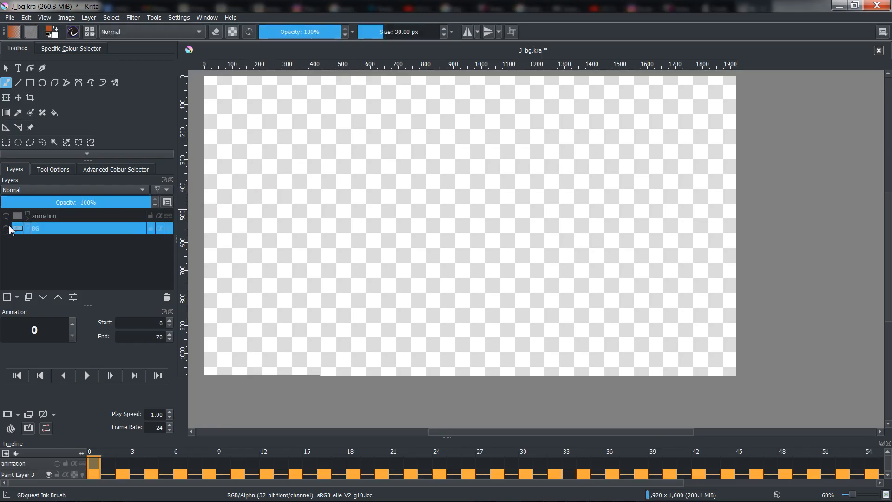
left_click(5, 228)
left_click(10, 17)
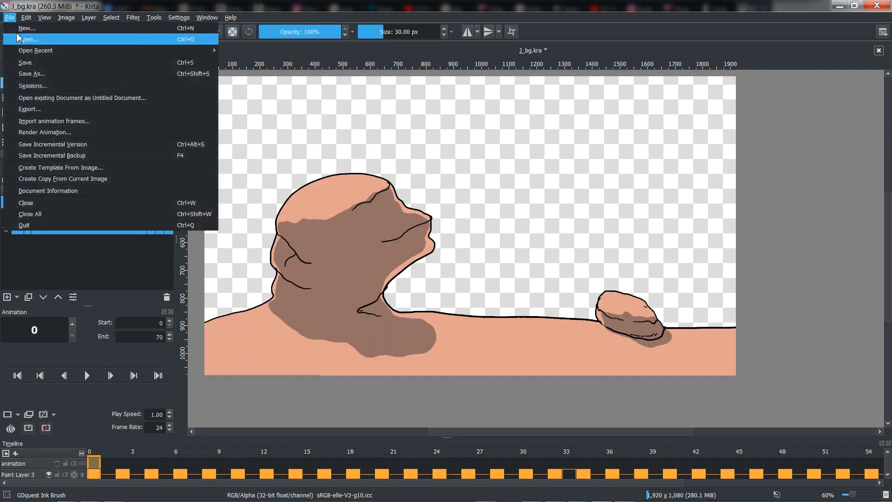
left_click(21, 73)
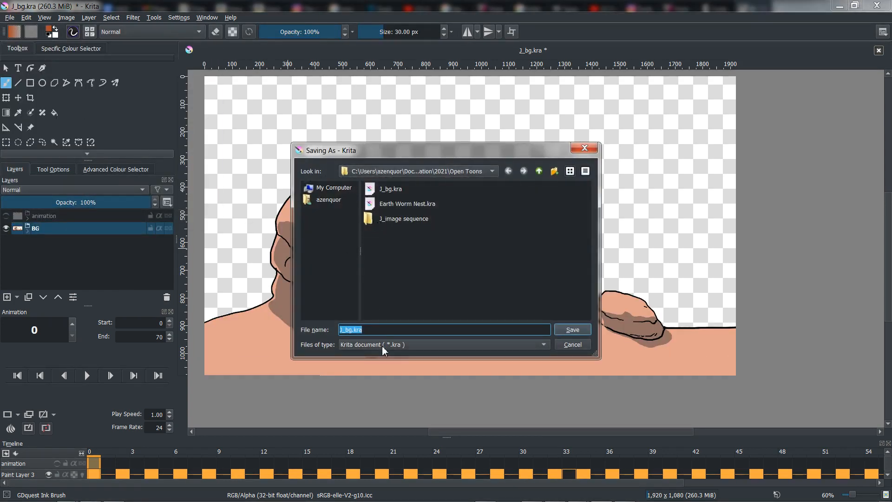
left_click(382, 345)
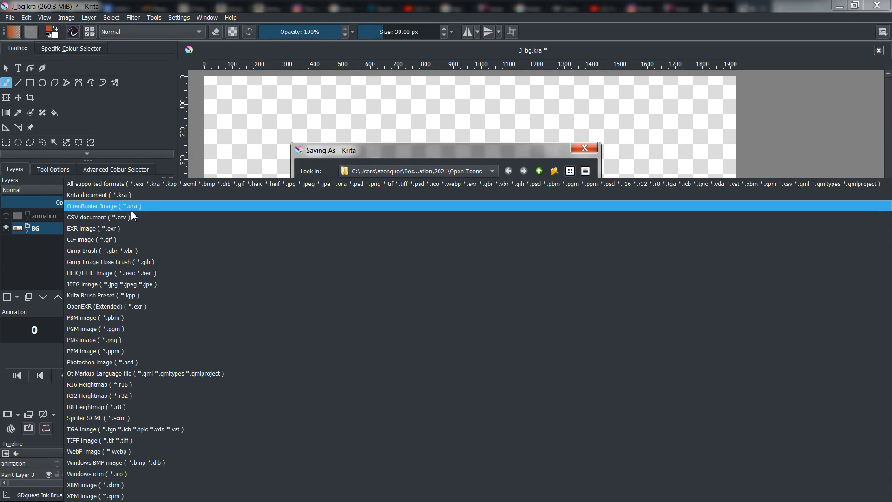
left_click(115, 339)
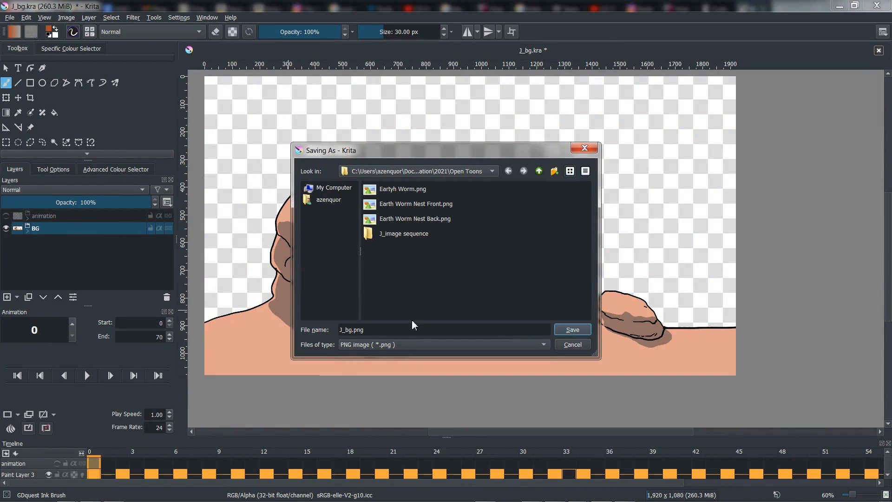
left_click(576, 329)
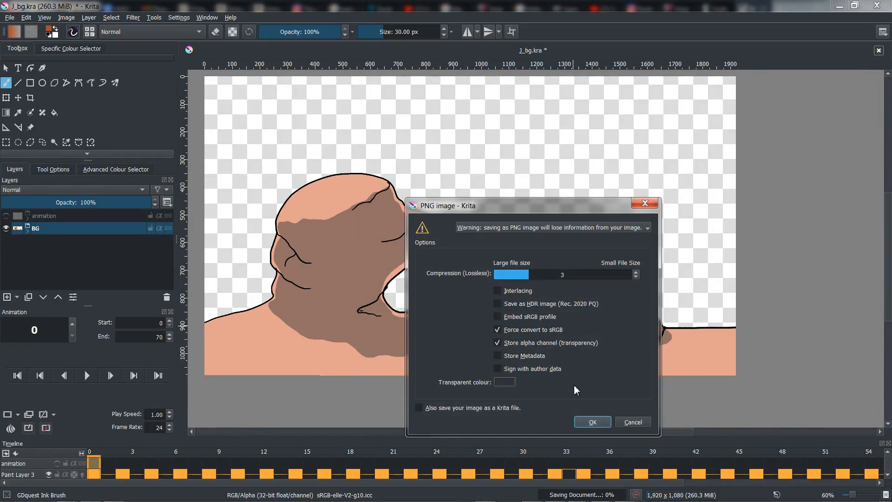
left_click(592, 422)
In Windows Explorer, check the exported J_bg.png and look through the rendered frames in the J_image sequence folder.
key("alt+Tab")
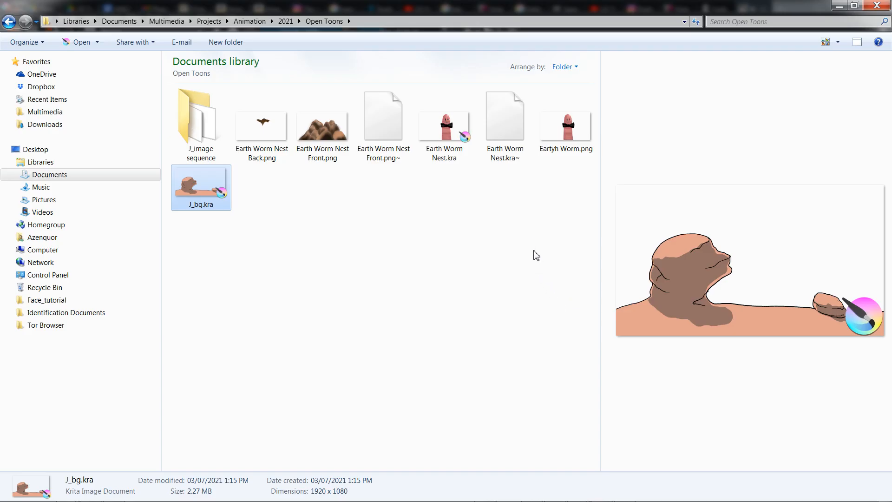
left_click(268, 234)
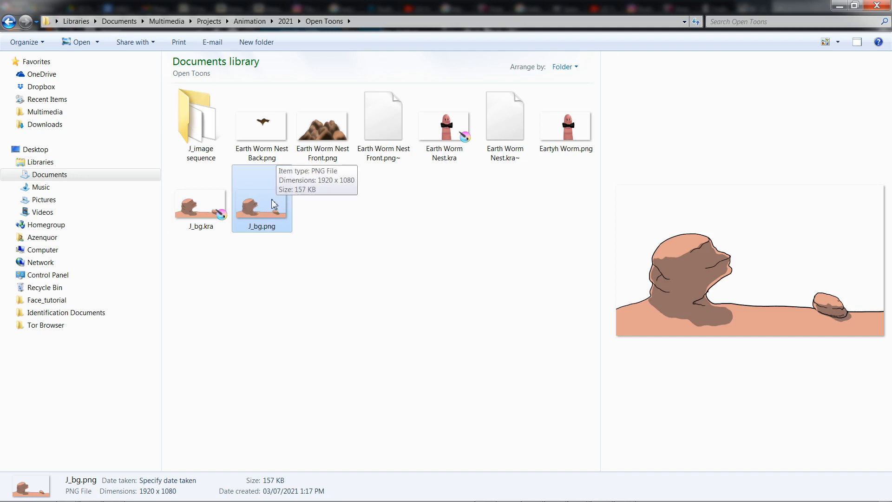
double_click(208, 135)
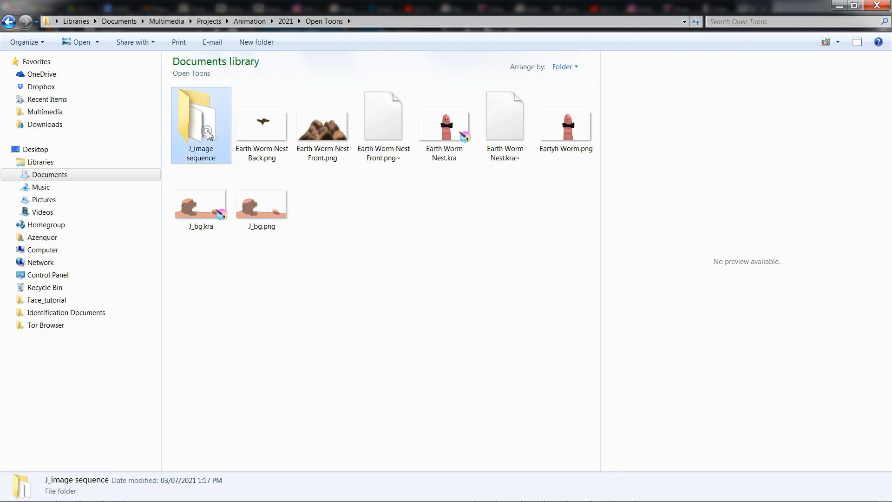
left_click(325, 132)
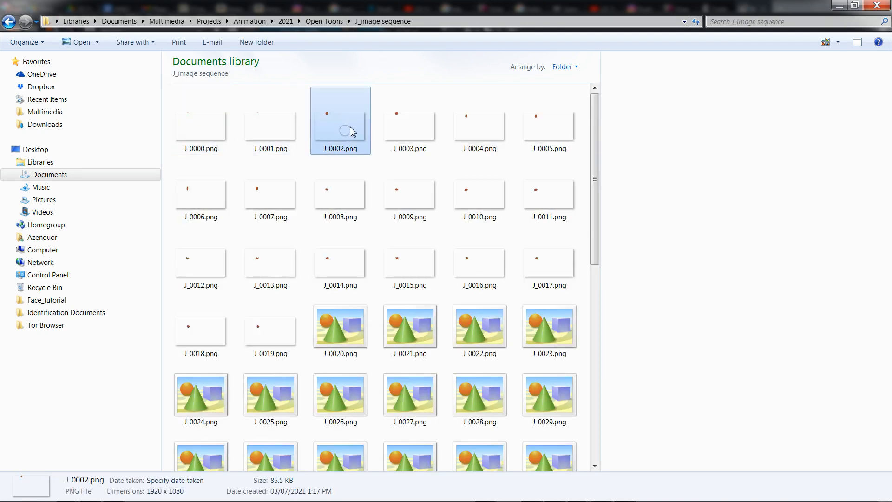
mouse_move(553, 134)
left_mouse_down()
mouse_move(548, 186)
mouse_move(552, 139)
left_mouse_up()
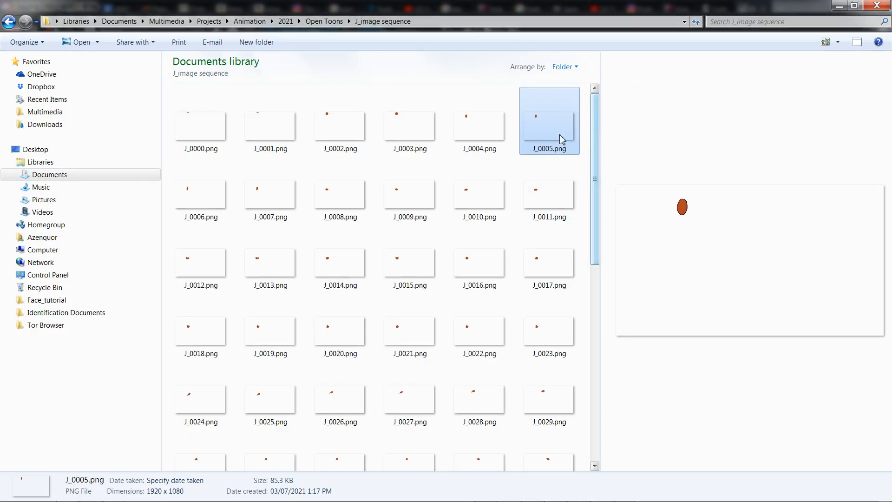
left_click_drag(599, 123, 573, 325)
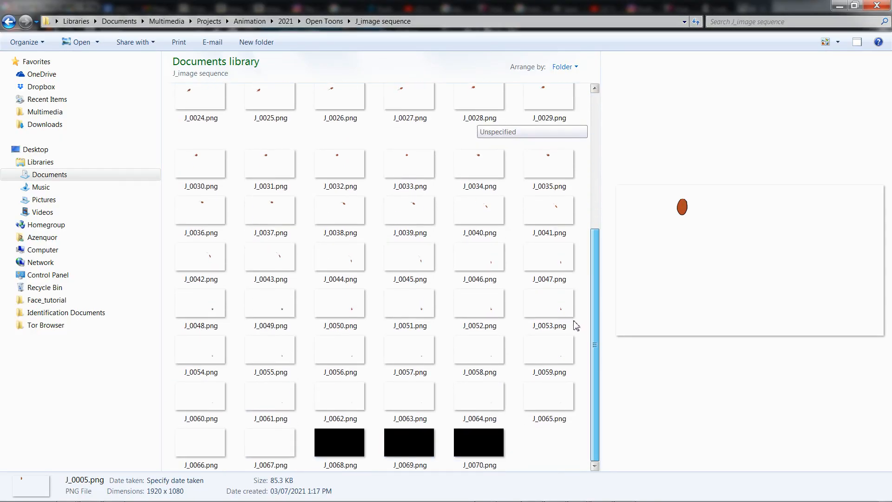
left_click(341, 443)
left_click(476, 444, "shift")
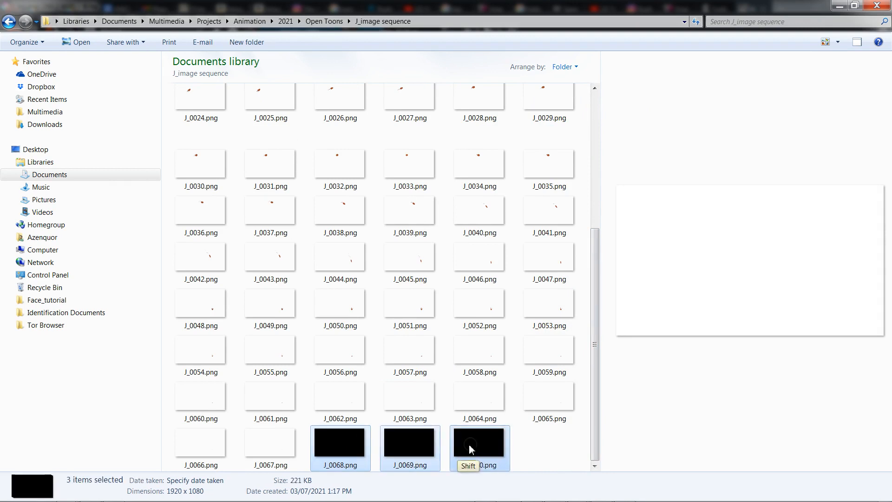
right_click(474, 450)
left_click(527, 461)
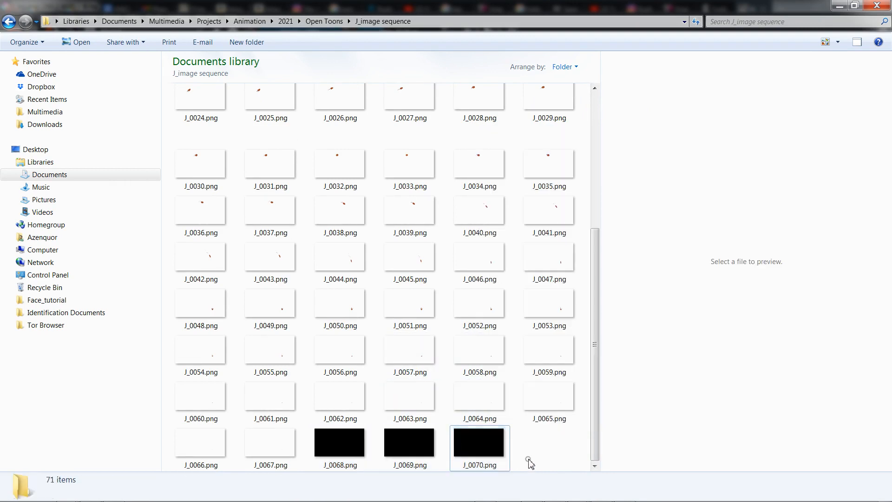
left_click(502, 456)
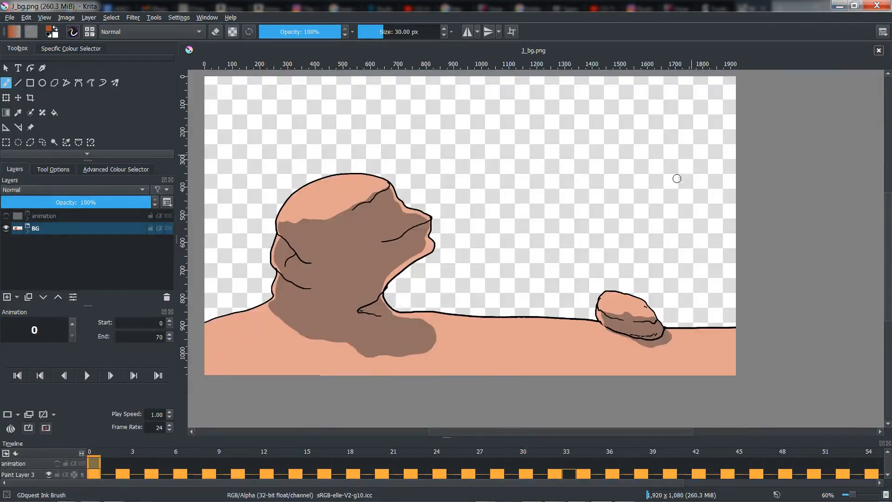
Minimize the Krita window and launch OpenToonz.
left_click(840, 6)
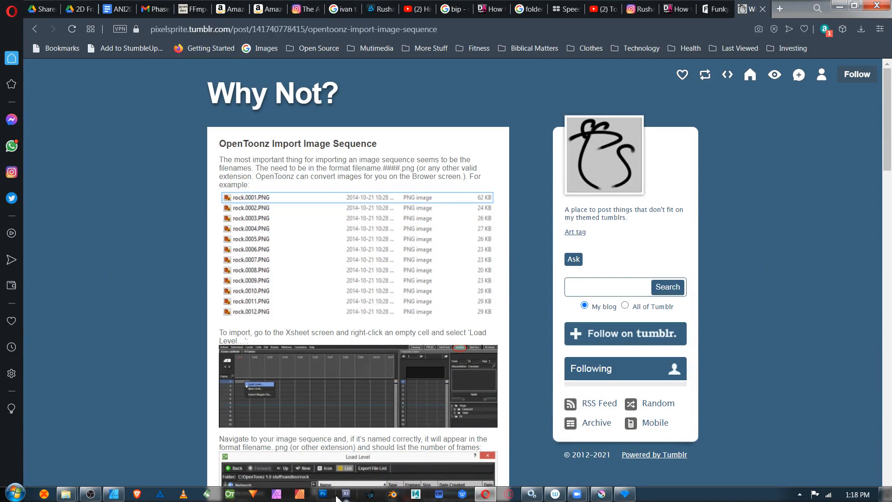
left_click(229, 493)
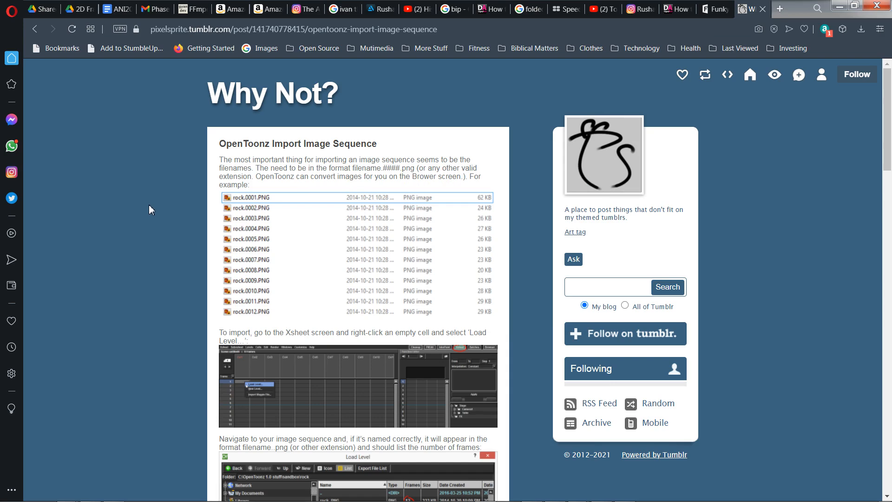
Read the OpenToonz Import Image Sequence article on file naming and loading the sequence into the Xsheet.
scroll(149, 205, "down", 2)
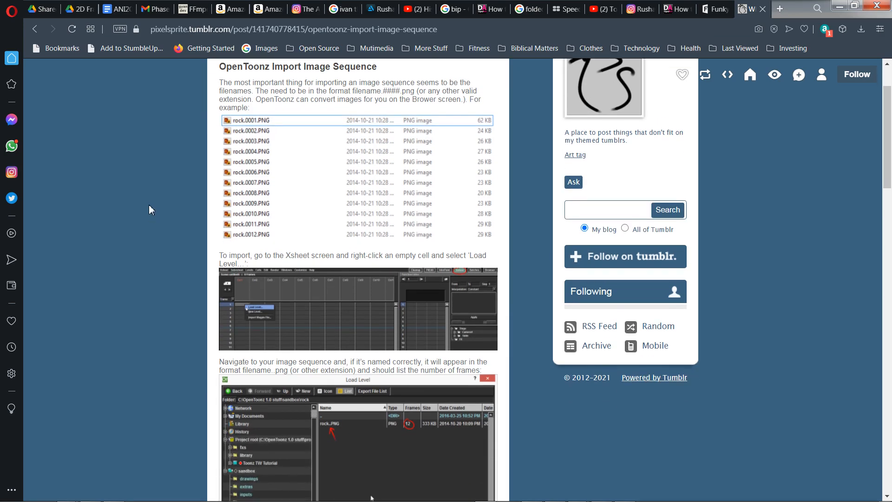
scroll(148, 204, "down", 2)
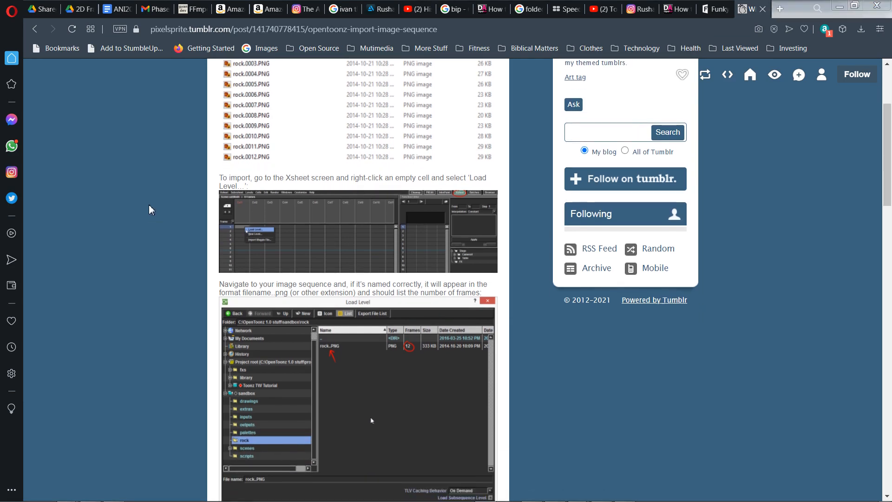
scroll(151, 211, "down", 2)
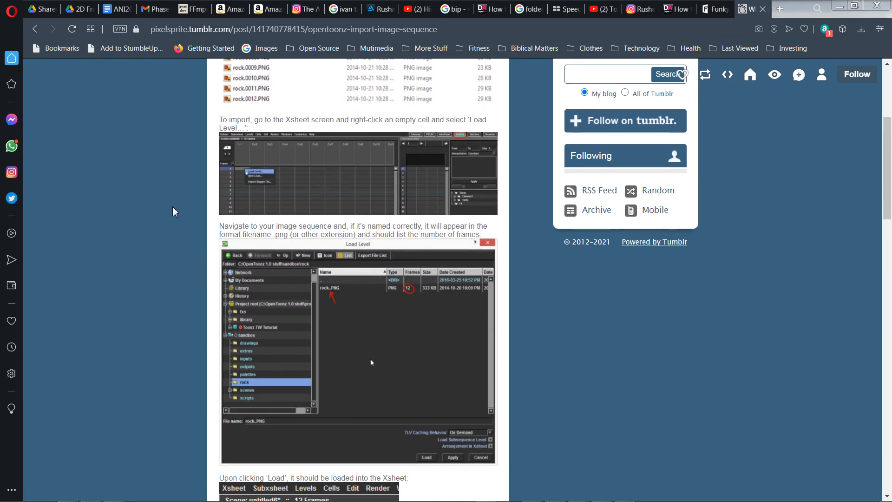
scroll(178, 216, "up", 1)
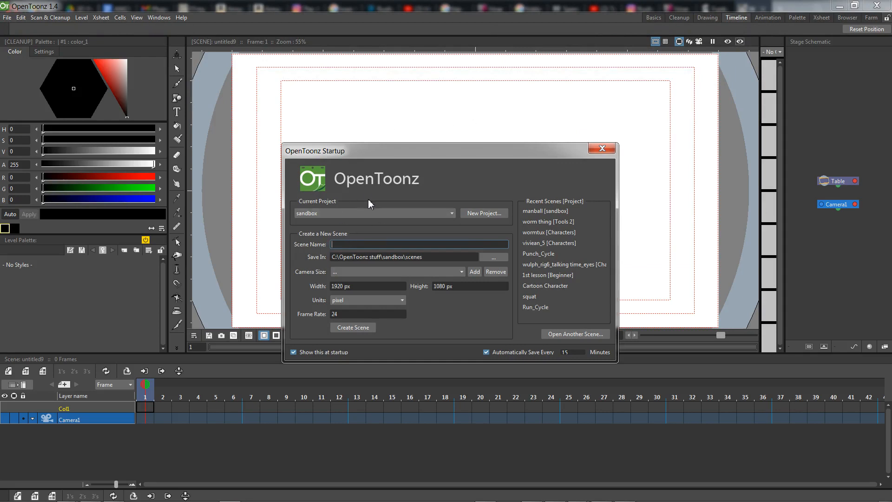
In OpenToonz, choose the Tools 2 project and create a new scene named Krita to OT.
left_click(407, 213)
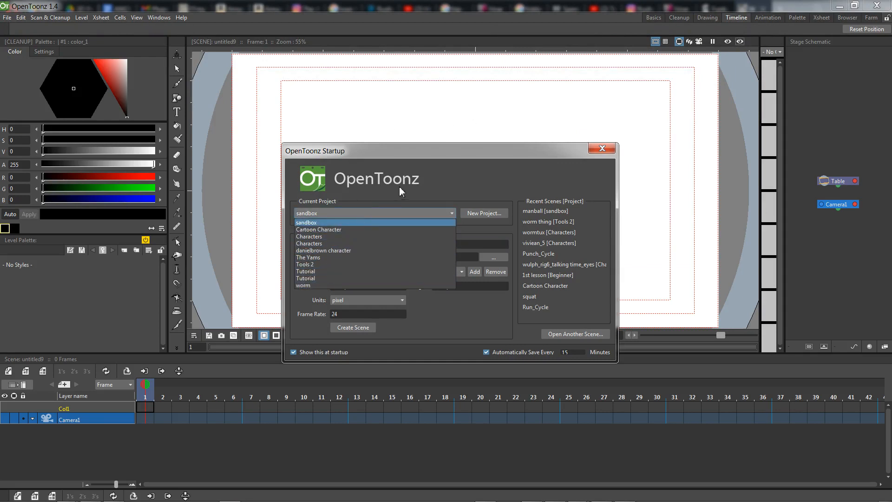
left_click(307, 264)
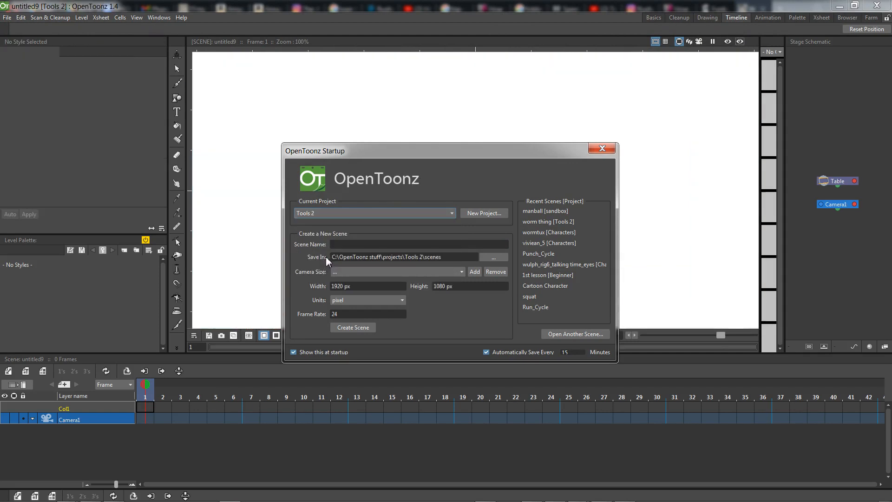
left_click(348, 245)
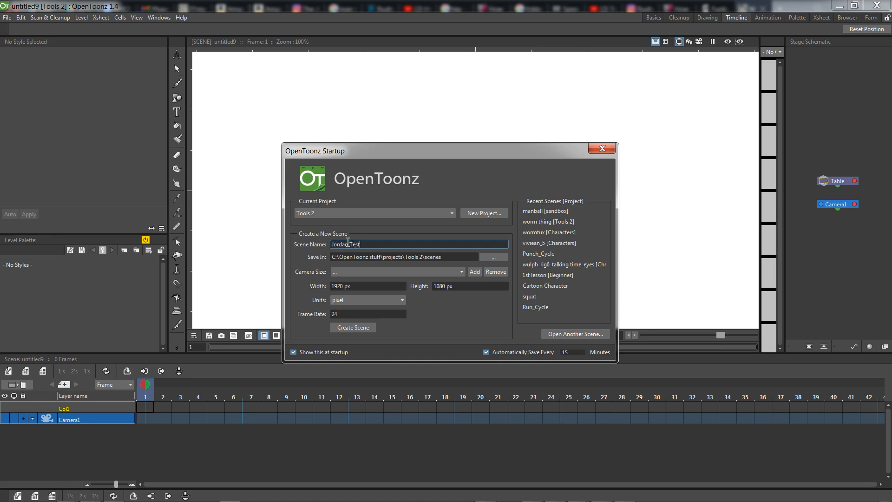
key("ctrl+a")
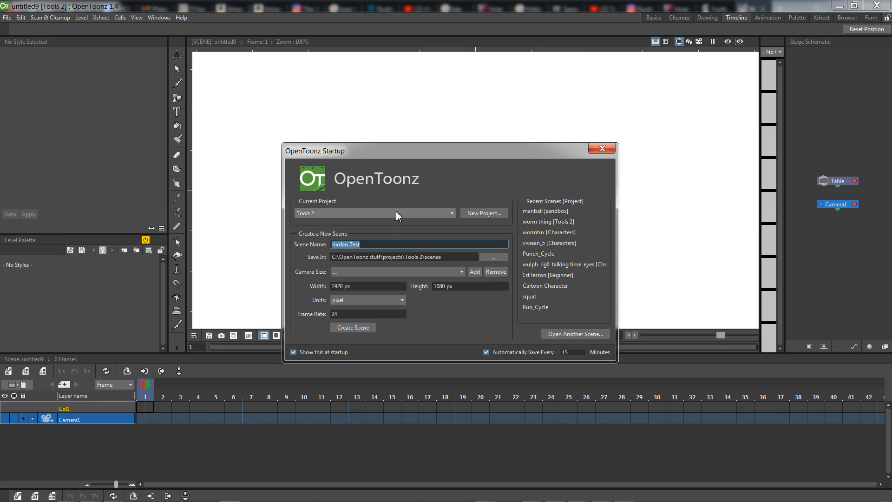
type("Krita to OT")
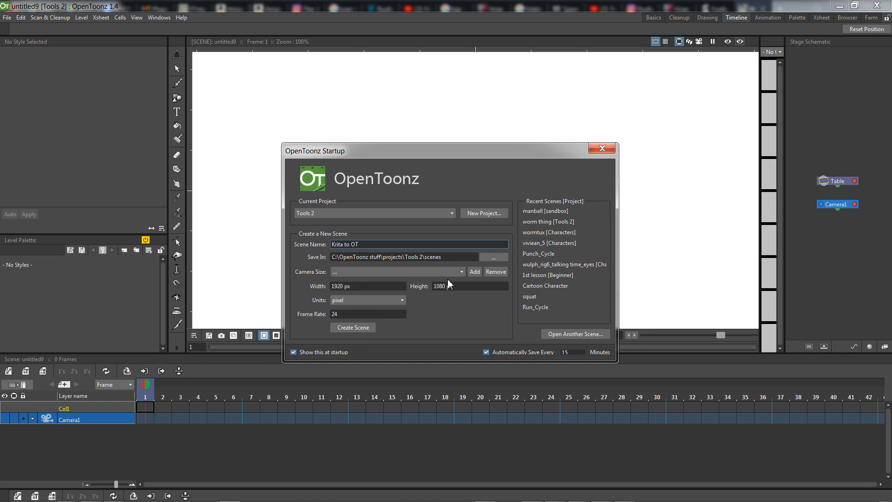
left_click(459, 272)
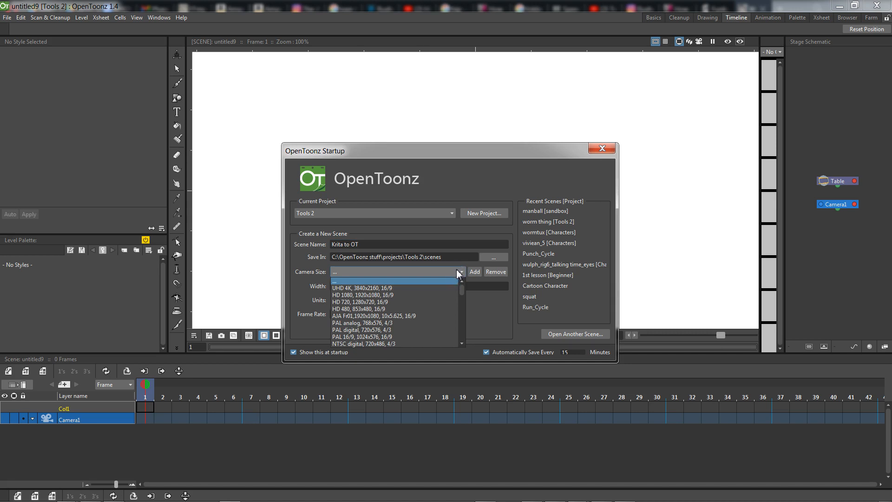
left_click(459, 273)
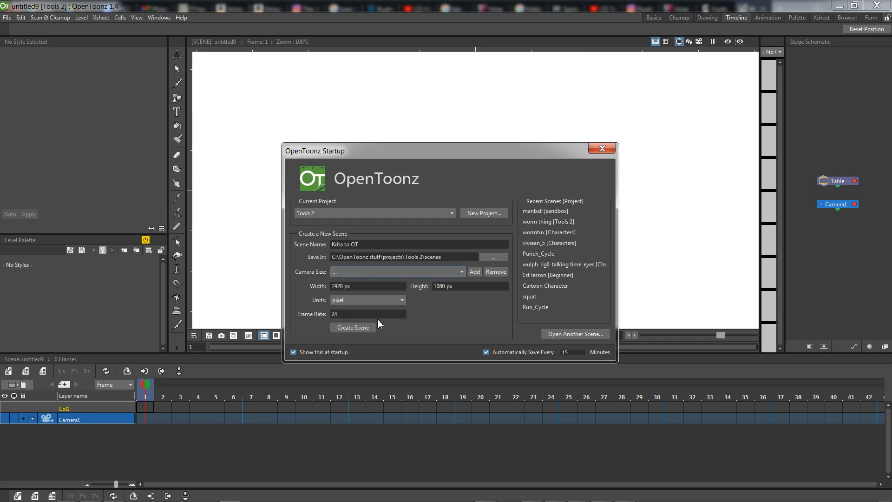
left_click(358, 327)
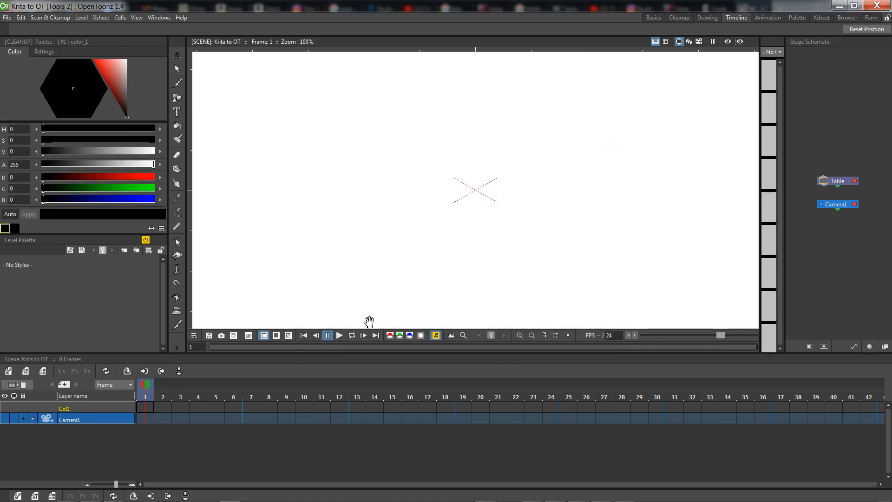
Reposition the Table node in the Stage Schematic so it is offset from the Camera1 node.
scroll(472, 220, "down", 3)
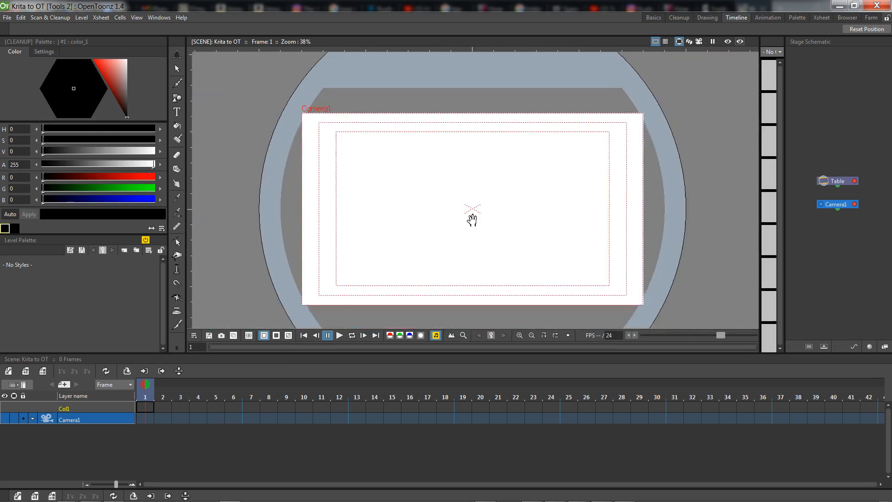
scroll(448, 104, "down", 1)
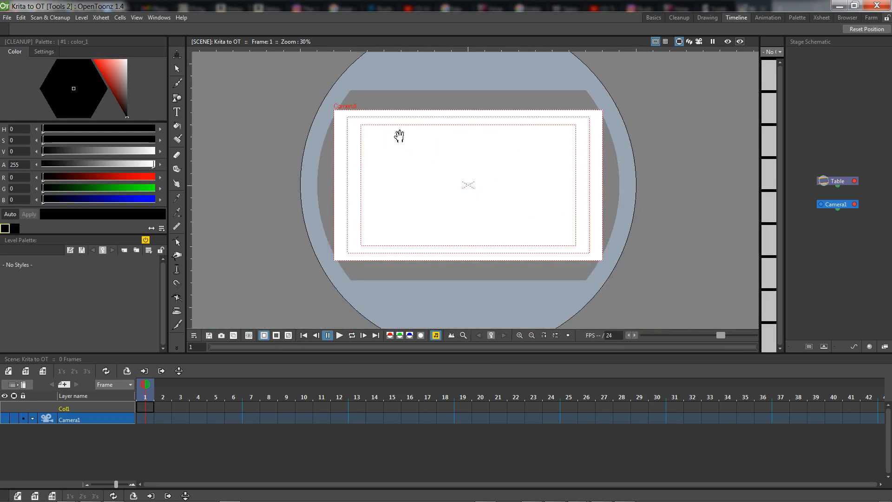
left_click_drag(844, 184, 823, 189)
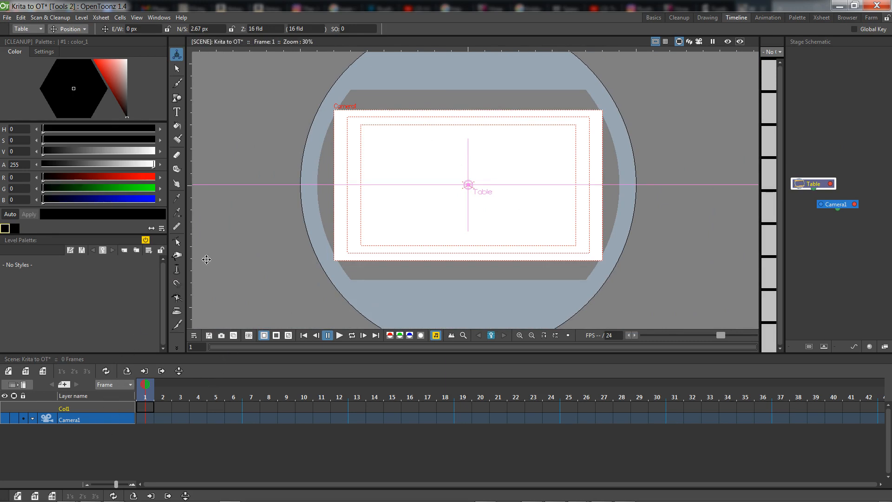
Bring J_bg.png from the Open Toons folder in Windows Explorer into the OpenToonz scene, importing it into the project.
key("alt+Tab")
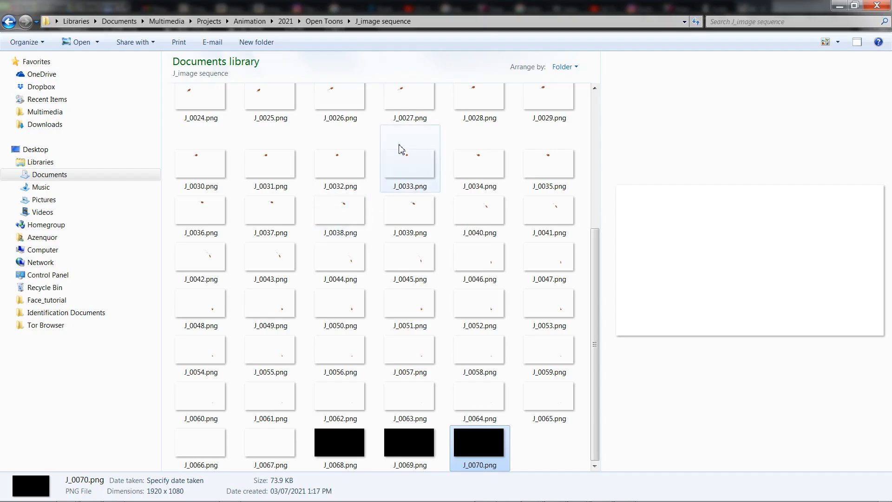
left_click(330, 23)
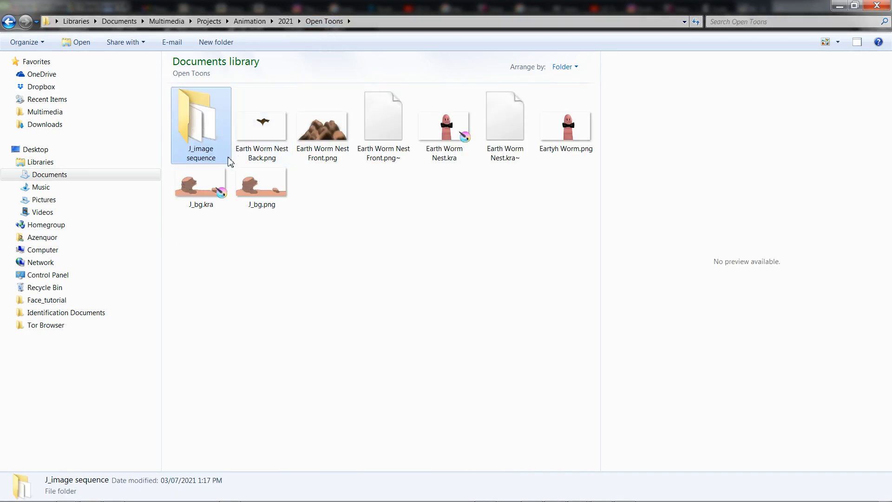
key("alt+Tab")
left_click_drag(336, 297, 462, 202)
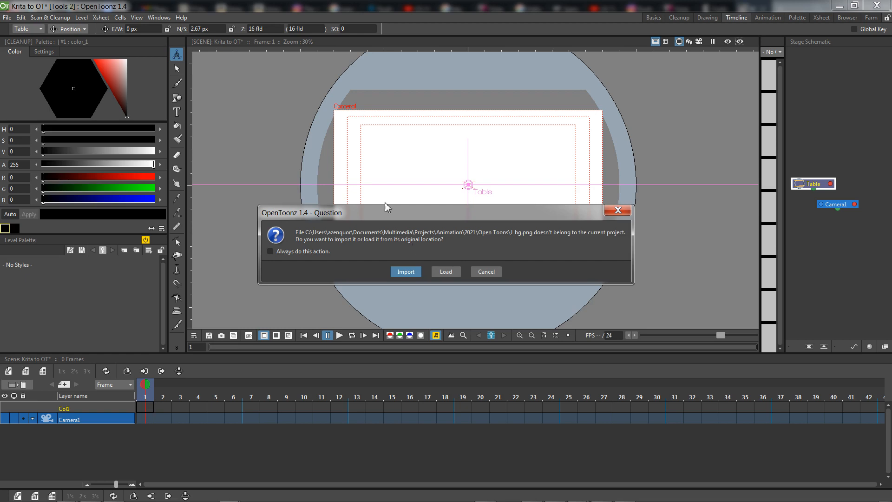
left_click(404, 271)
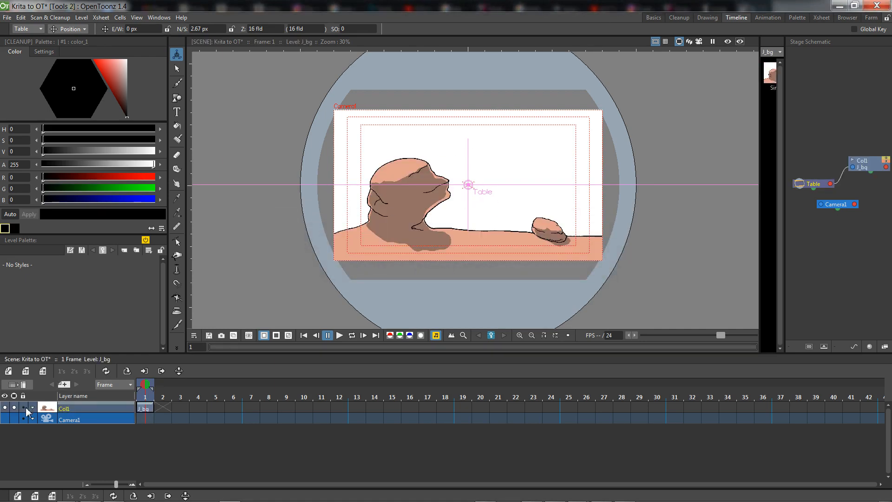
Rename the layer holding the J_bg background to BG.
double_click(68, 408)
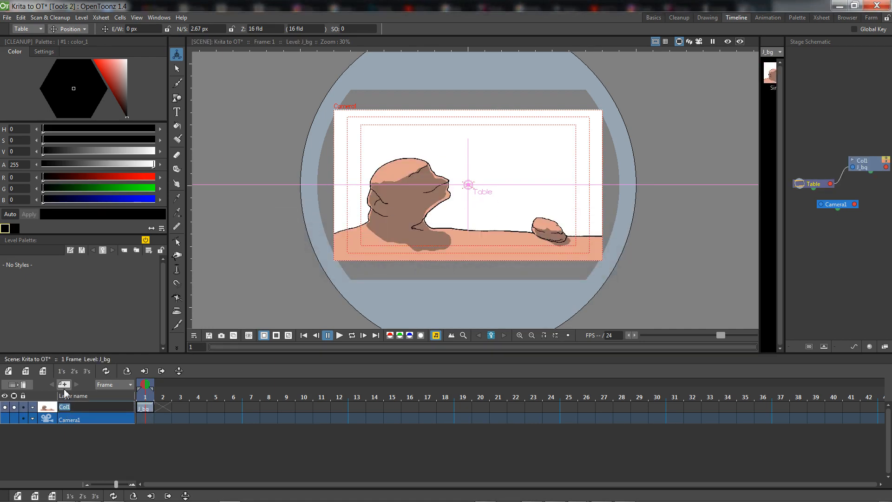
type("BG")
key("Return")
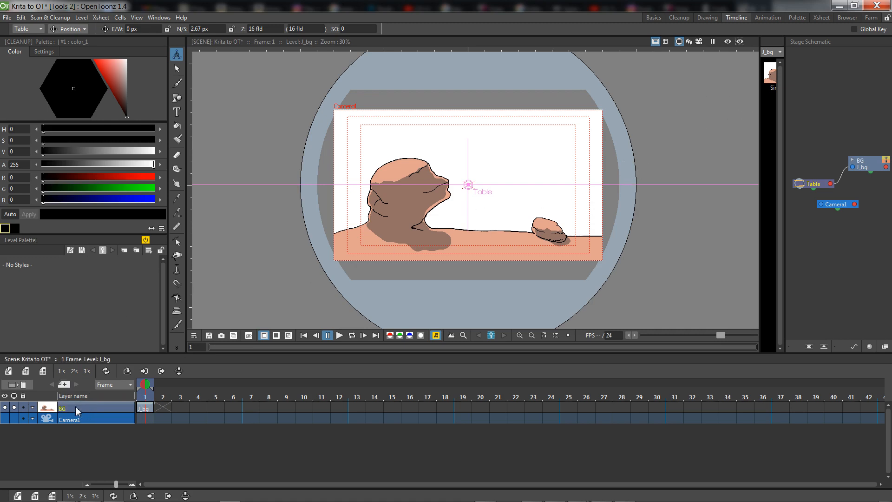
Change the timeline to the vertical Xsheet layout, select the empty Col2 column and switch to the Xsheet workspace.
left_click(18, 386)
left_click(111, 405)
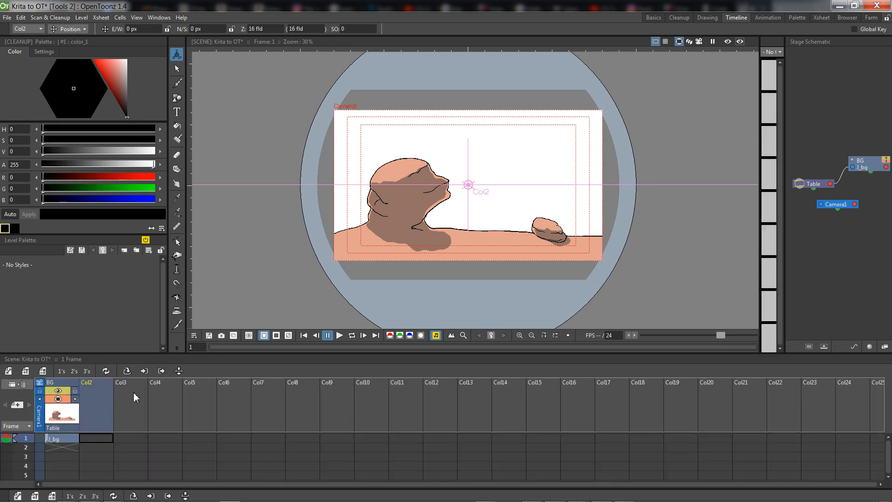
left_click(821, 18)
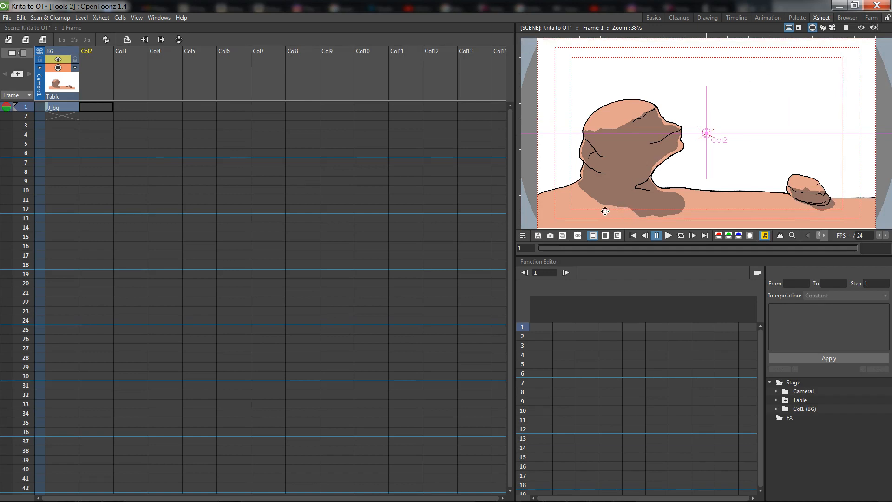
left_click(102, 18)
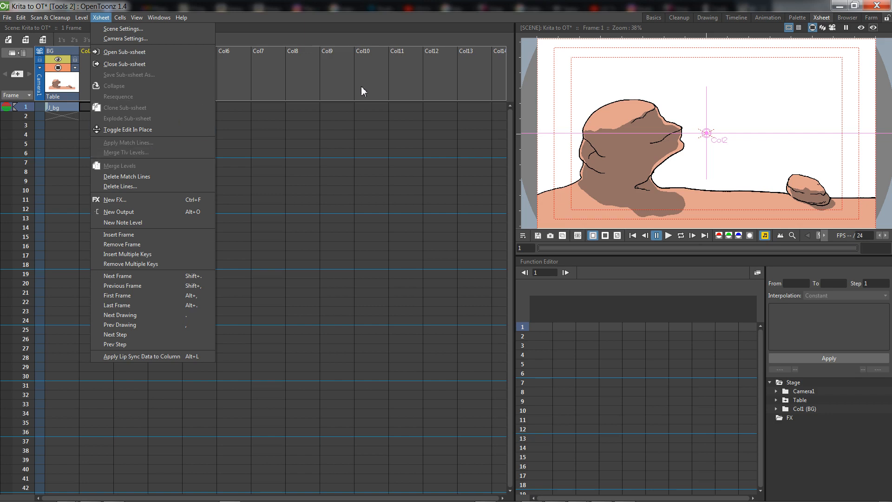
left_click(296, 77)
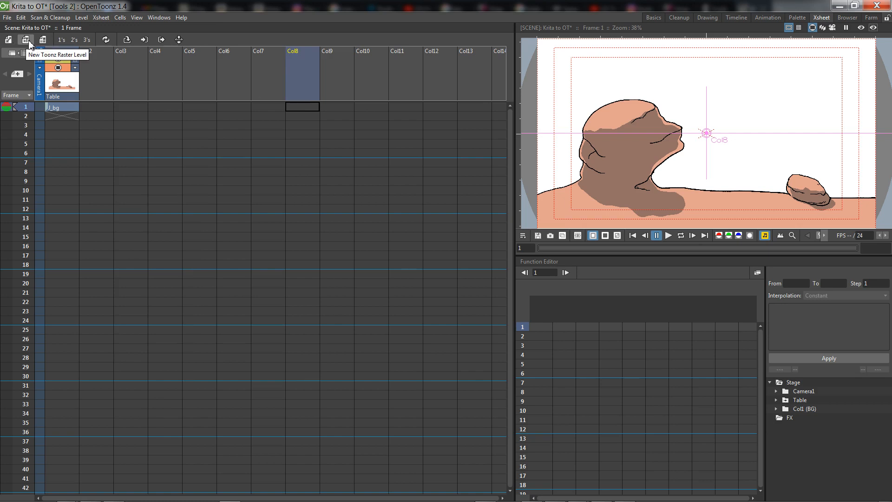
right_click(90, 72)
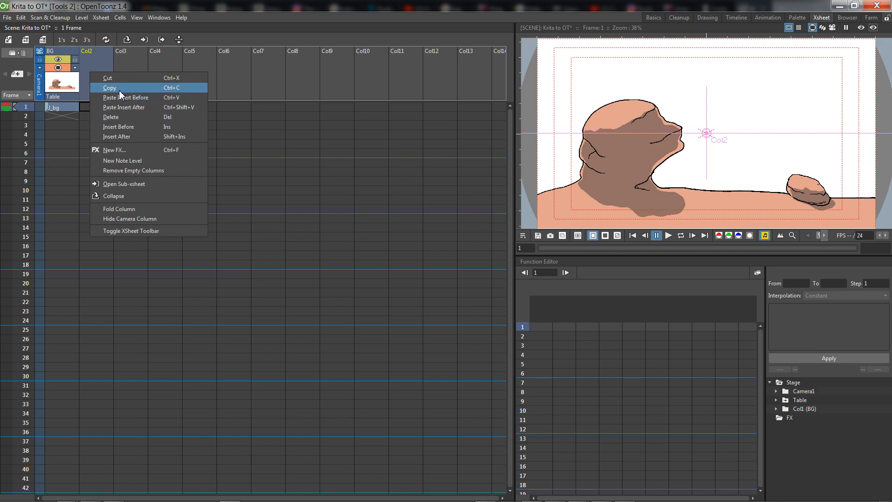
left_click(83, 108)
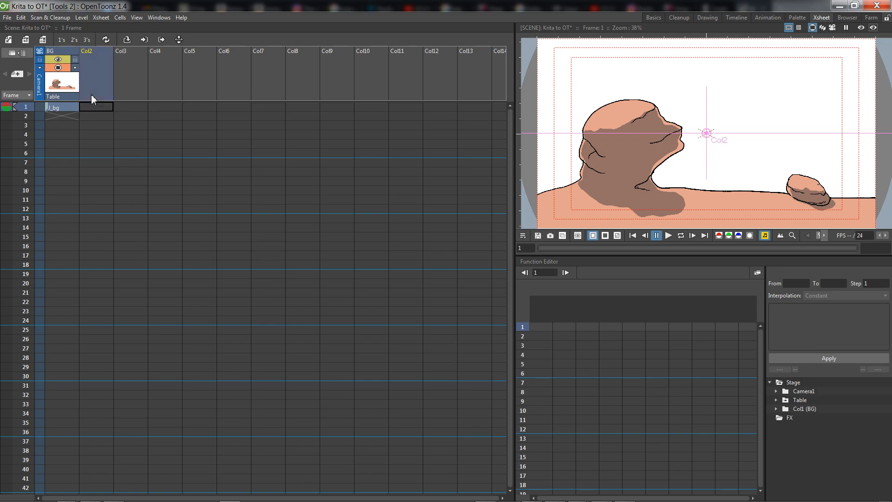
Start loading a level into the empty frame 1 cell of Col2, keeping that cell selected as the target.
right_click(92, 106)
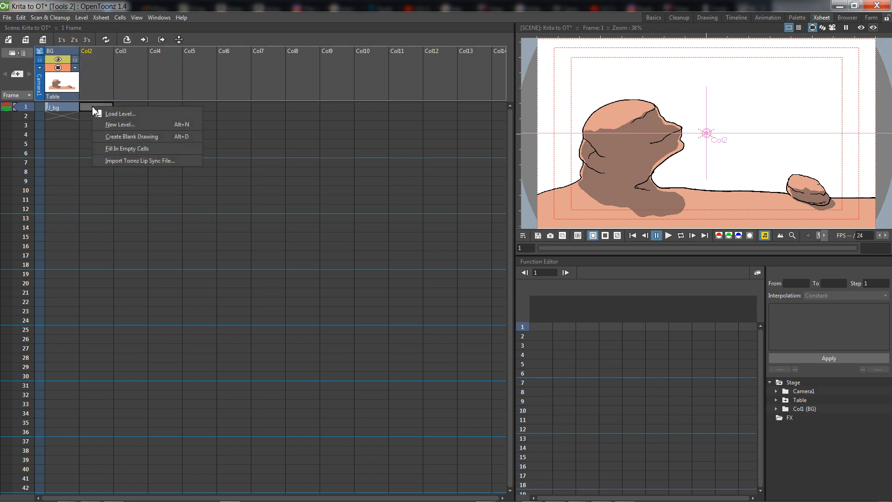
left_click(121, 113)
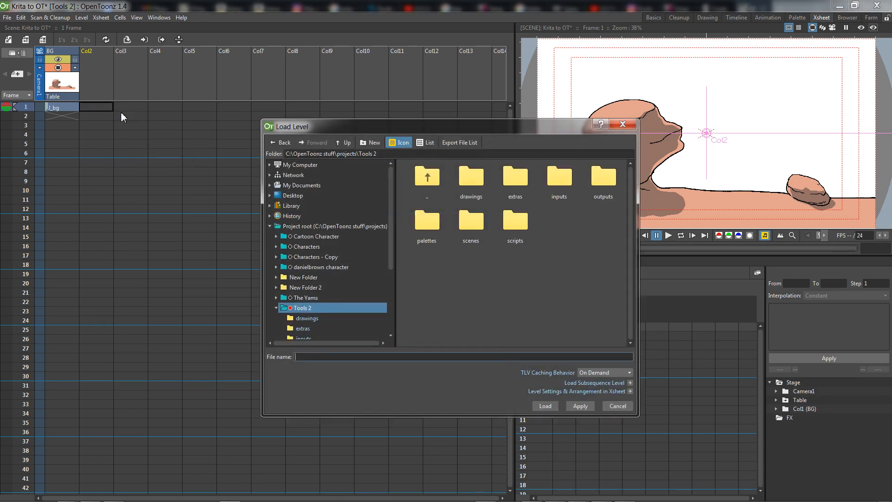
left_click_drag(126, 117, 313, 212)
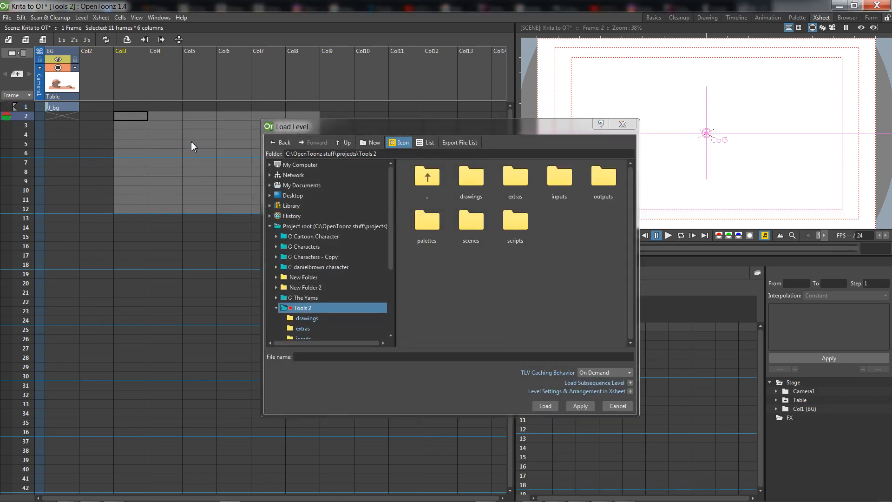
left_click(97, 105)
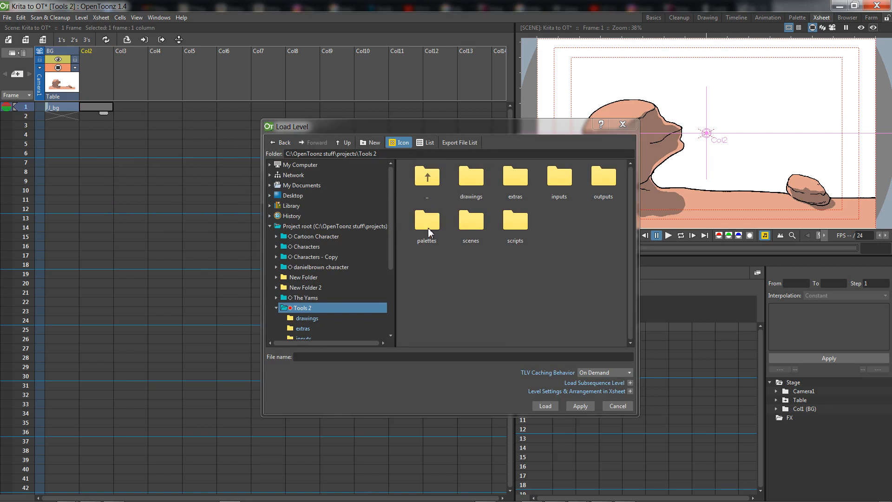
Browse the level loader's folder tree to My Documents and open its Multimedia folder.
mouse_move(391, 221)
left_mouse_down()
mouse_move(391, 244)
mouse_move(385, 210)
left_mouse_up()
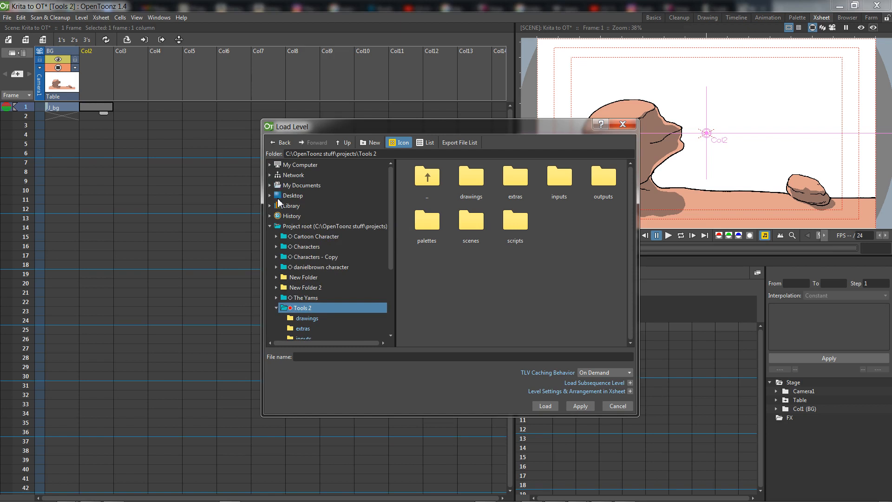
left_click(271, 226)
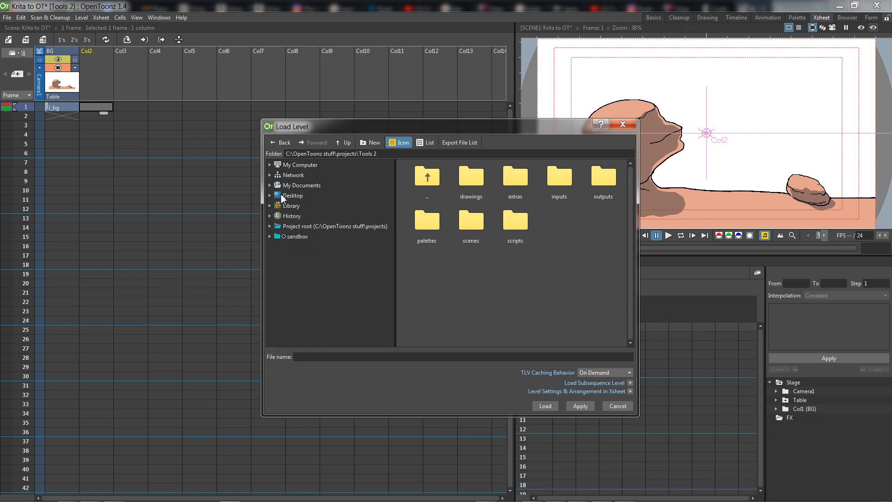
left_click(269, 207)
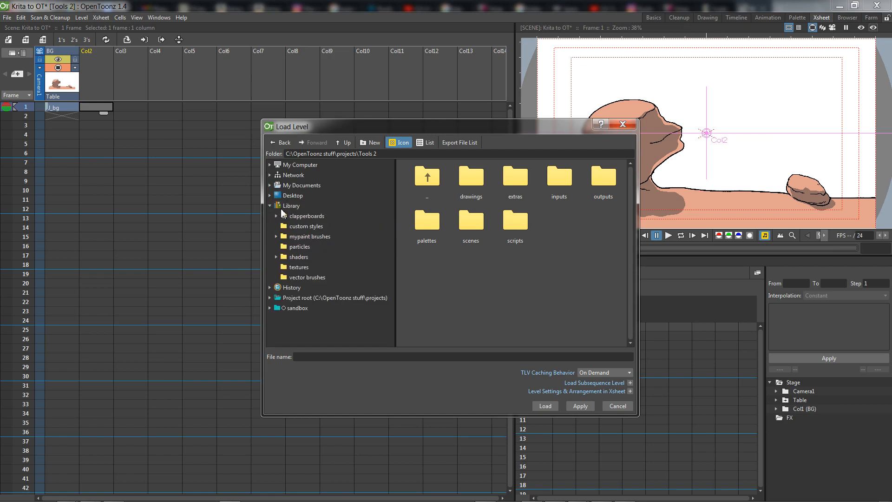
left_click(269, 207)
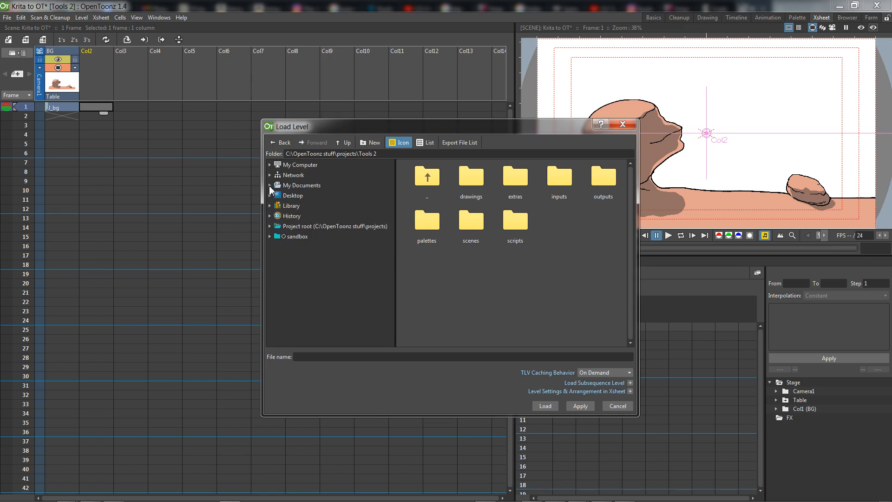
left_click(270, 185)
left_click(296, 247)
left_click(294, 256)
scroll(297, 260, "down", 4)
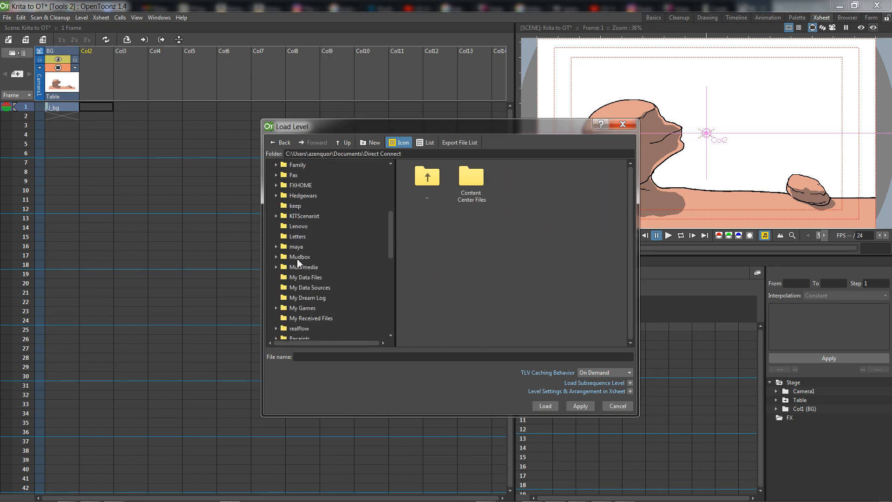
left_click(300, 266)
scroll(459, 227, "down", 2)
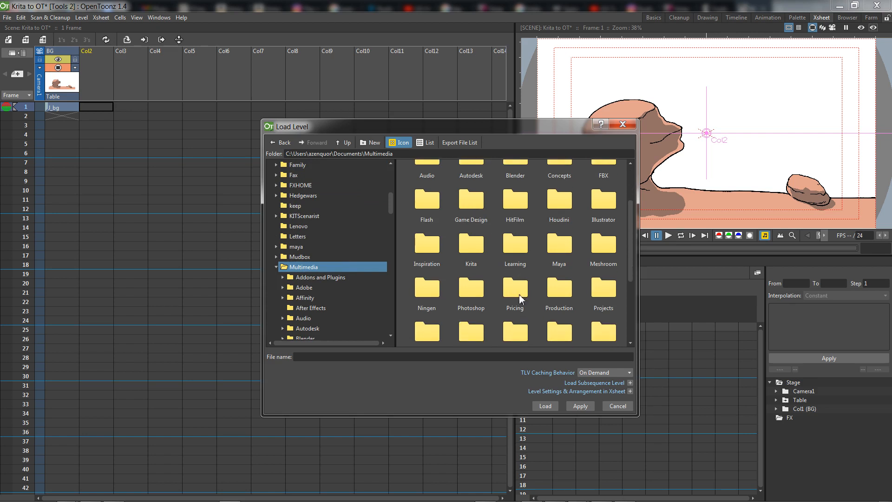
Open Projects\Animation\2021\Open Toons\J_image sequence within Multimedia and select the J_.png sequence for loading.
double_click(603, 289)
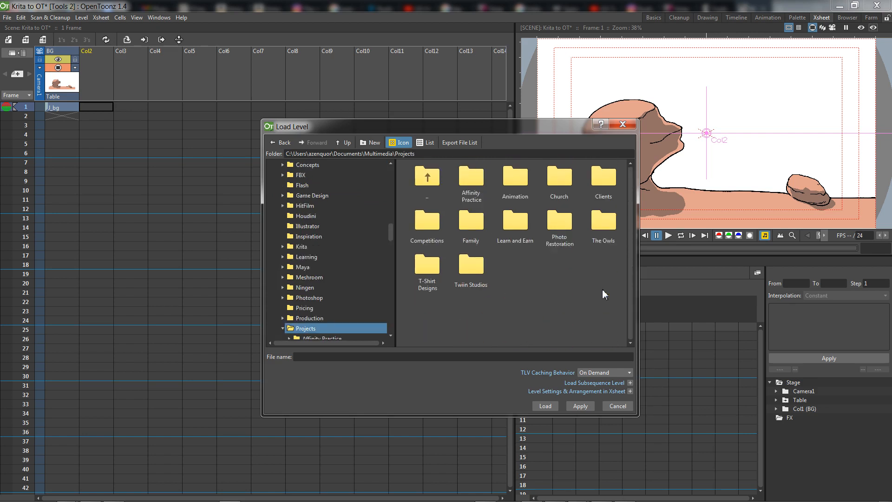
double_click(513, 191)
double_click(431, 227)
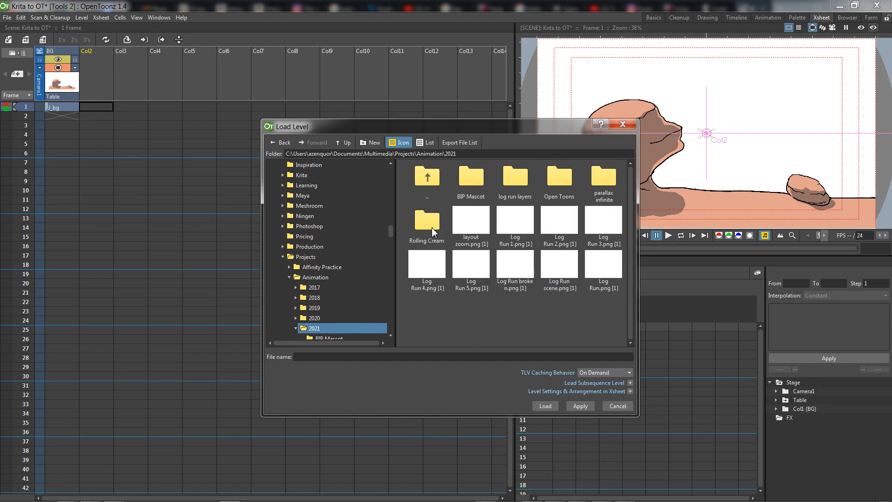
double_click(552, 184)
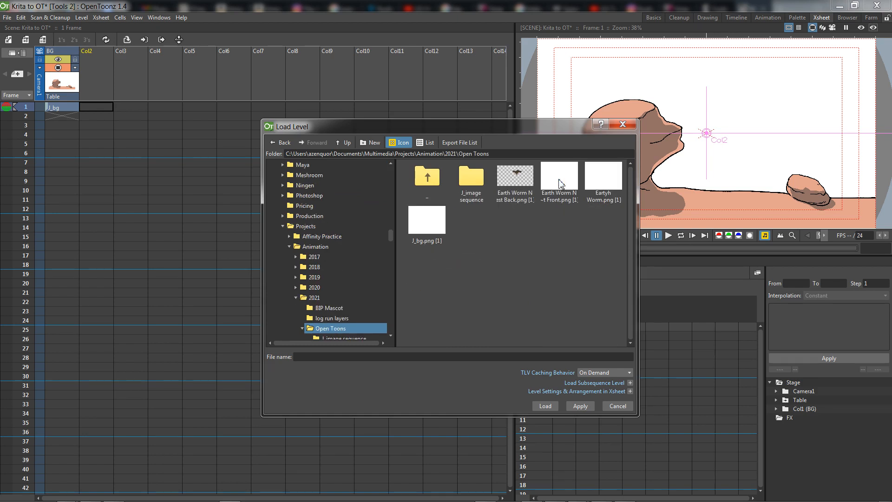
double_click(463, 184)
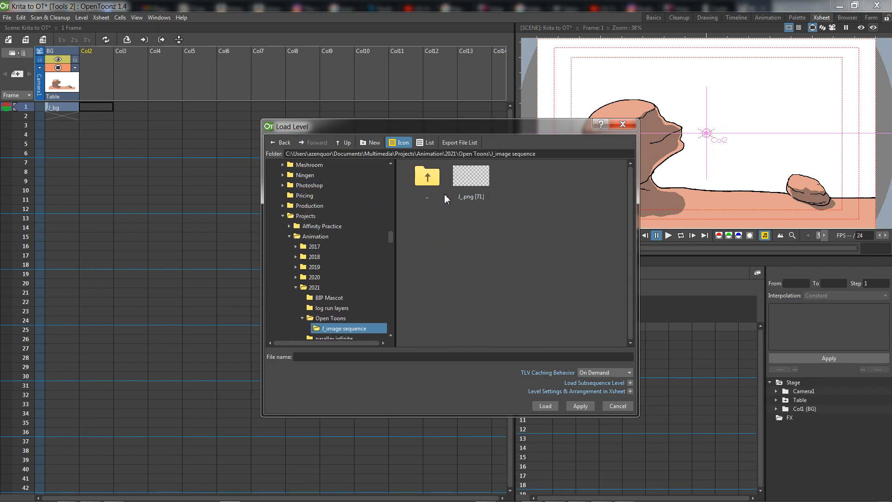
left_click(463, 180)
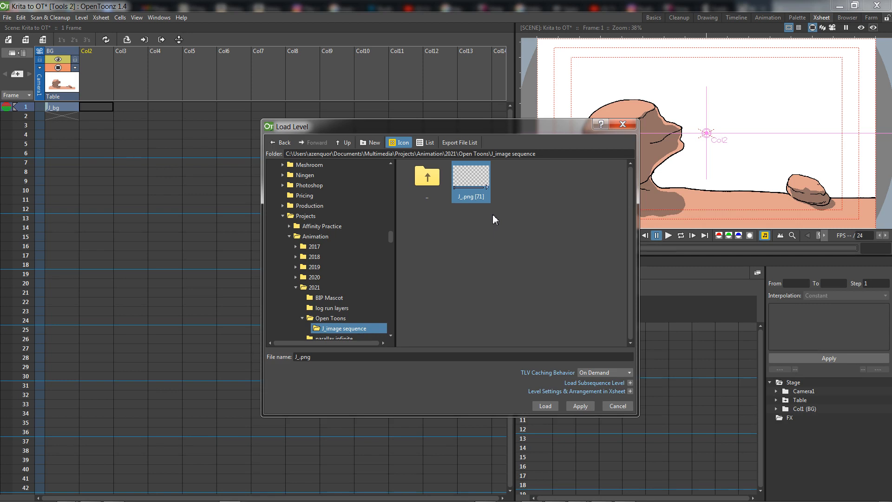
Switch to Windows Explorer, examine the numbered PNG frames in the J_image sequence folder, and return to OpenToonz.
key("alt+Tab")
left_click(285, 244)
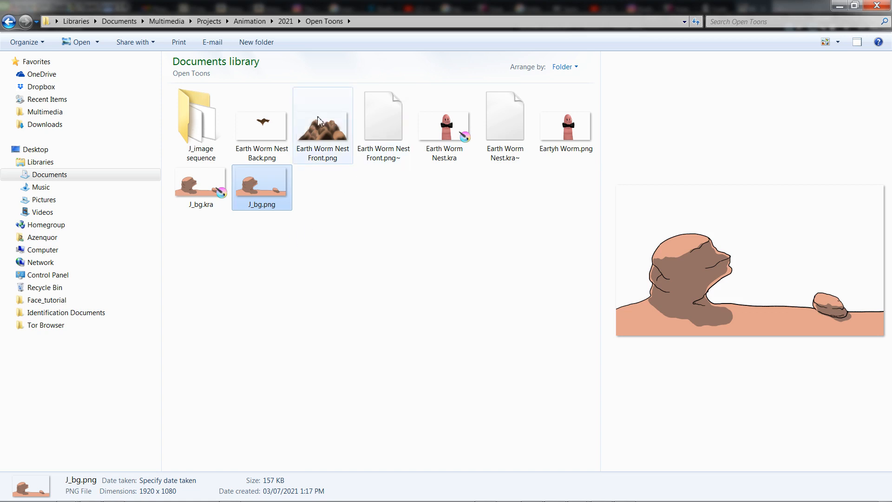
double_click(206, 132)
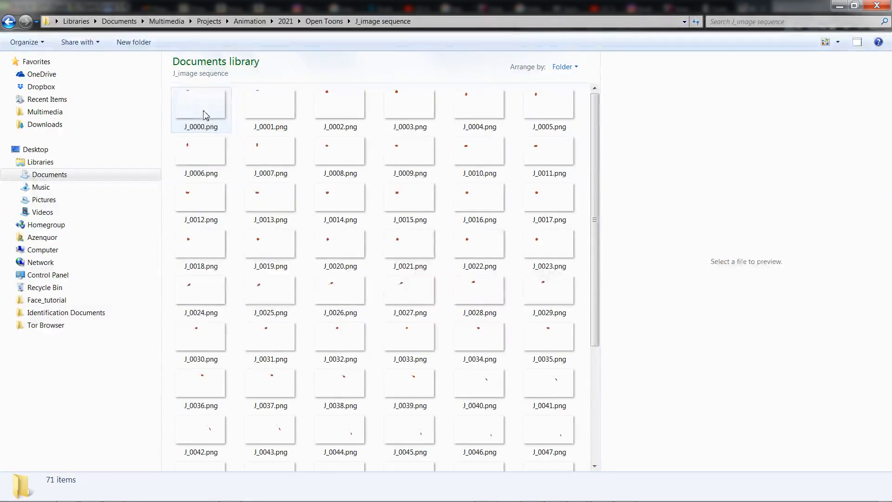
left_click(204, 117)
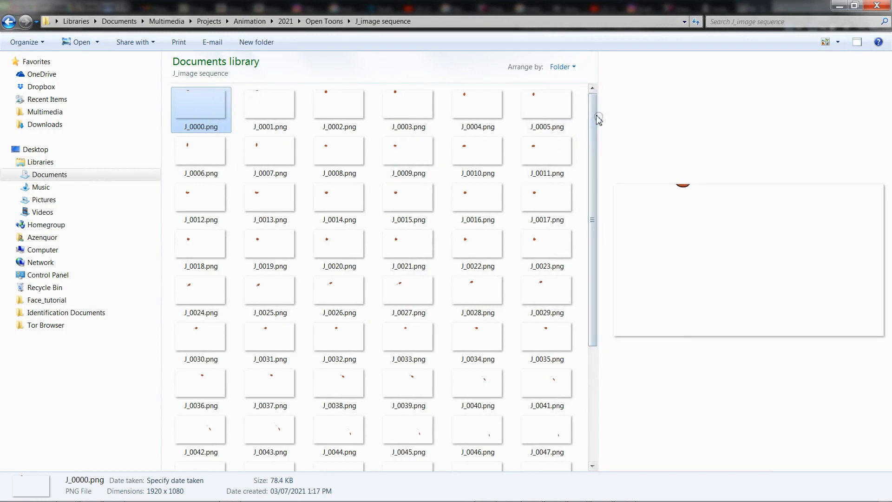
left_click_drag(594, 121, 584, 233)
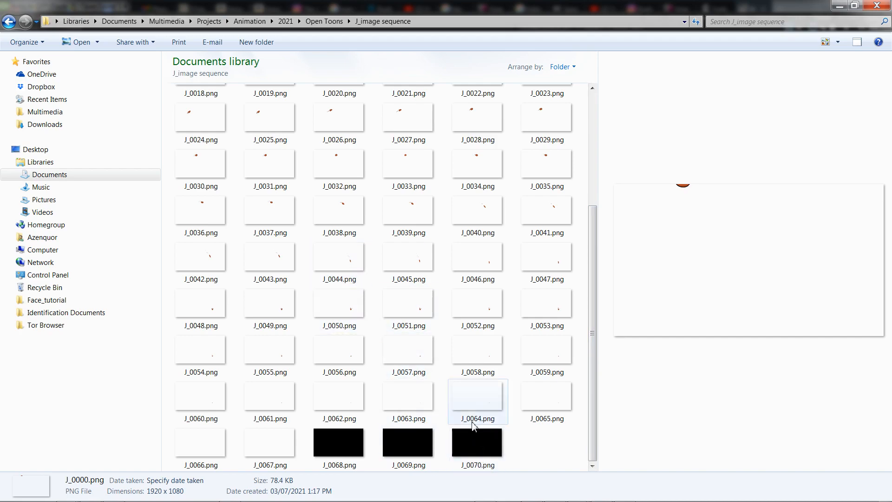
key("alt+Tab")
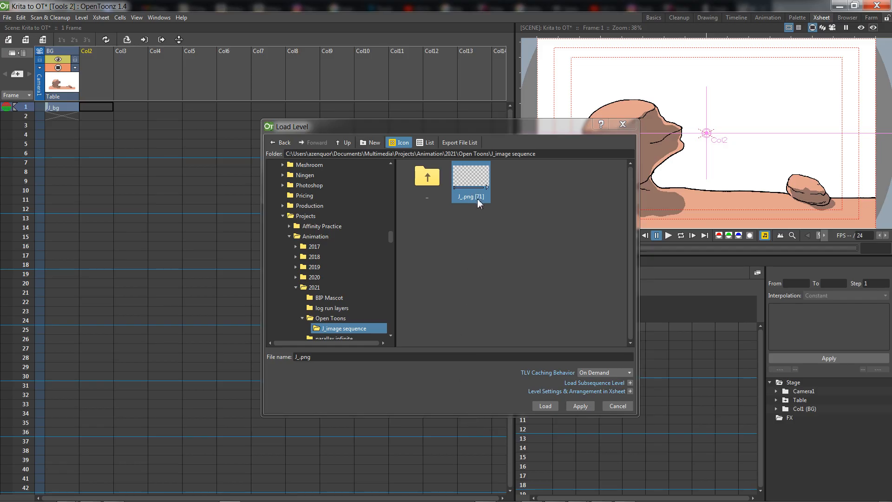
Load the J_.png sequence into Col2 from frame 1, importing it into the project.
left_click(479, 214)
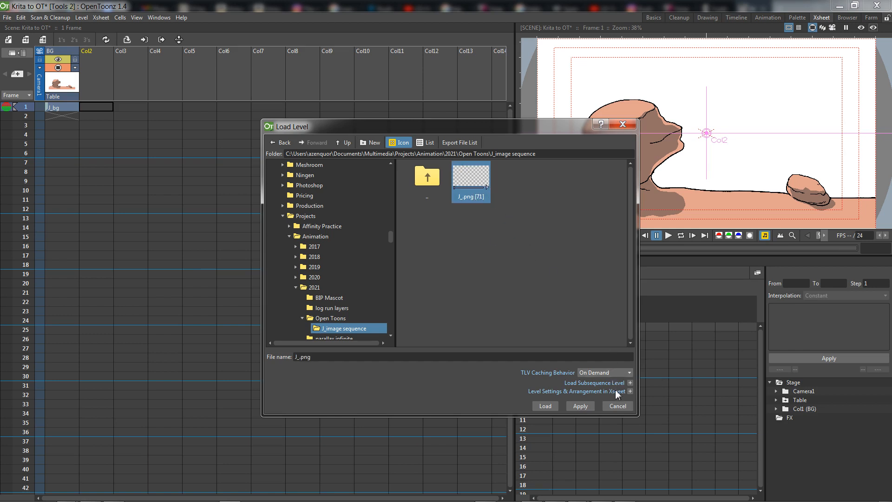
left_click(546, 406)
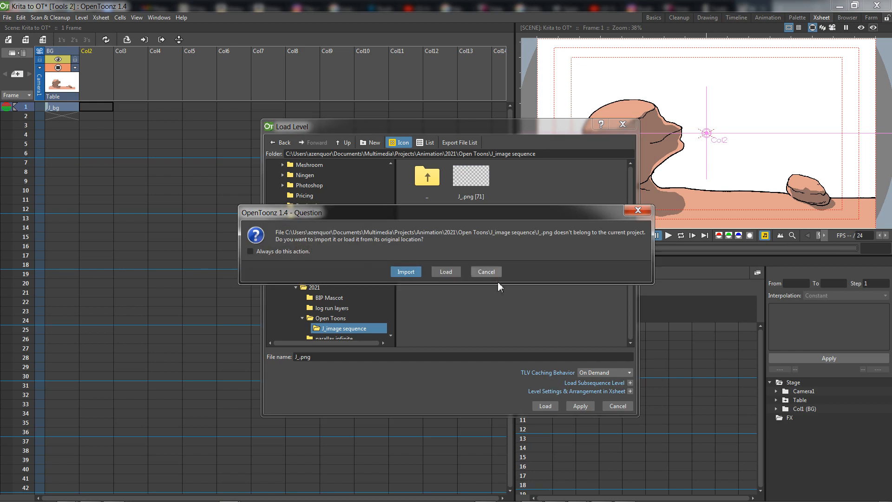
left_click(406, 272)
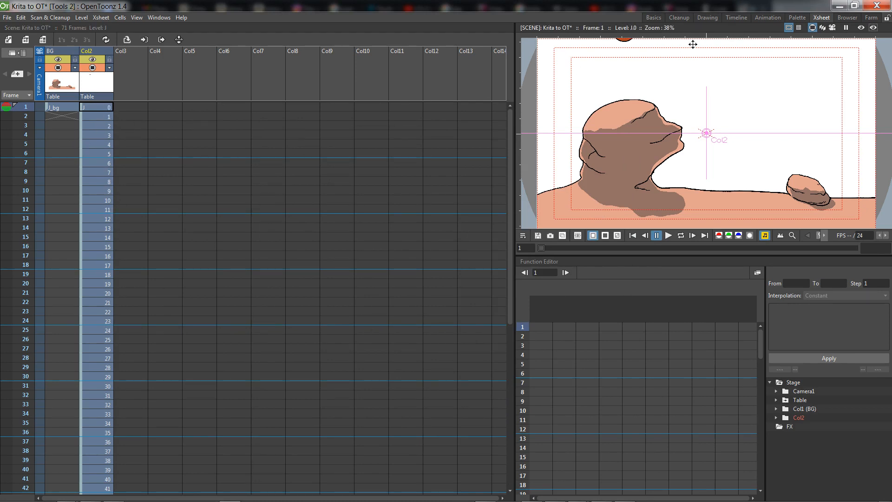
Switch to the Timeline workspace and change the vertical Xsheet to the horizontal timeline layout.
left_click(66, 83)
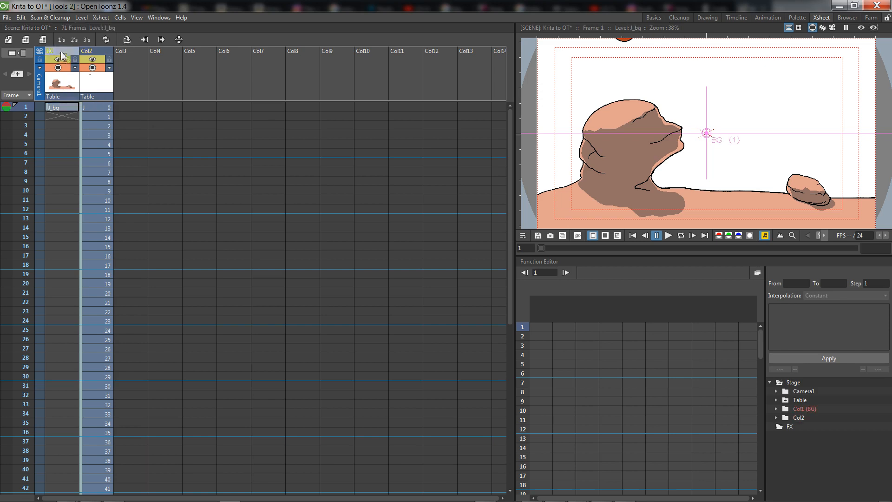
left_click(66, 108)
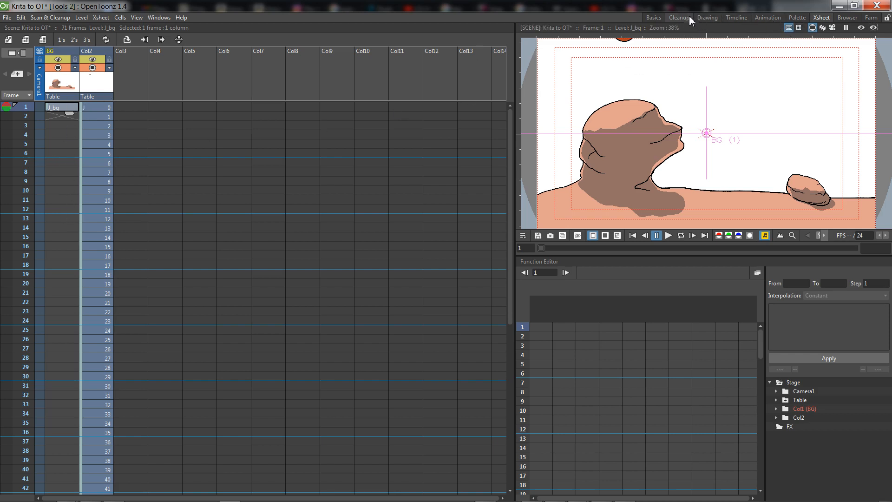
left_click(736, 19)
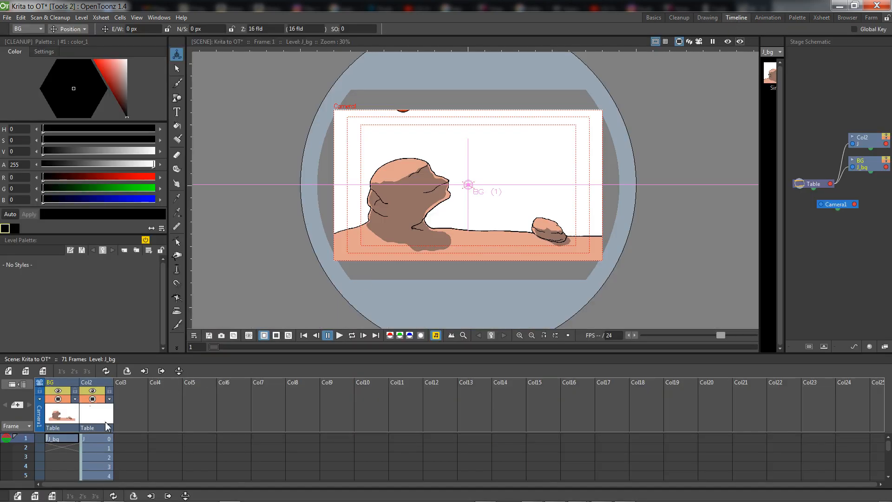
left_click(55, 447)
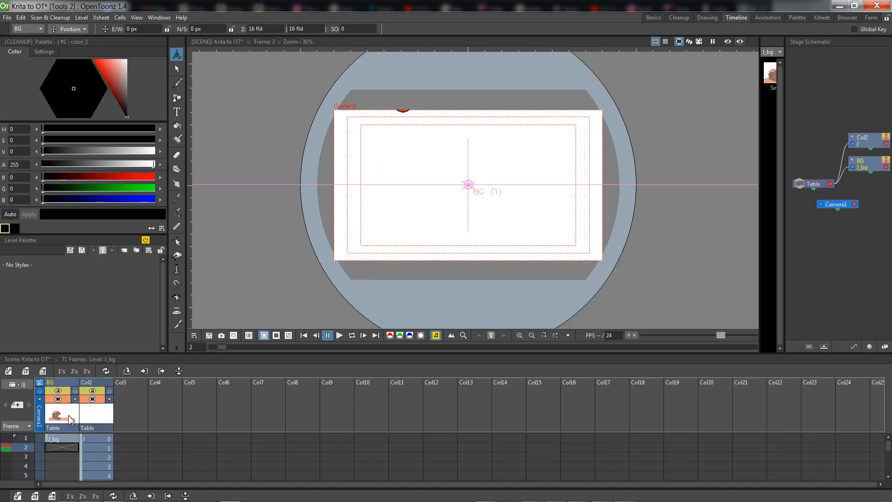
left_click(12, 385)
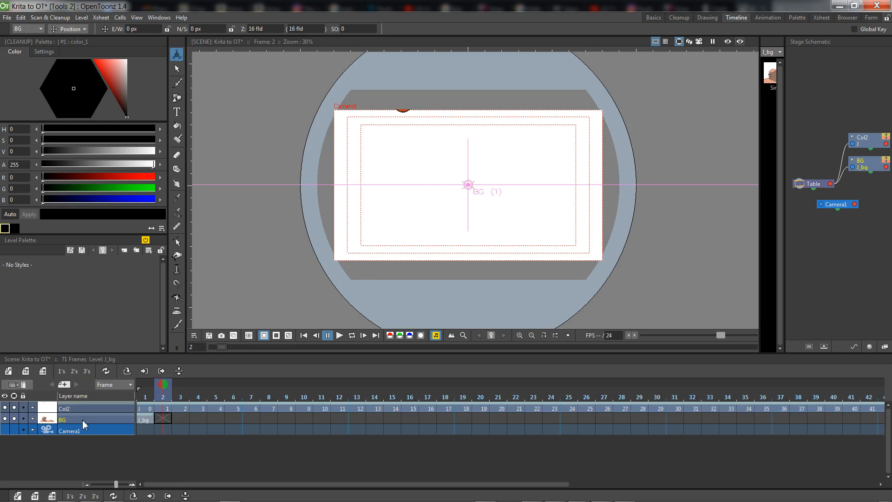
Extend the J_bg exposure on the BG layer to frame 71, matching the length of the J sequence.
left_click(152, 421)
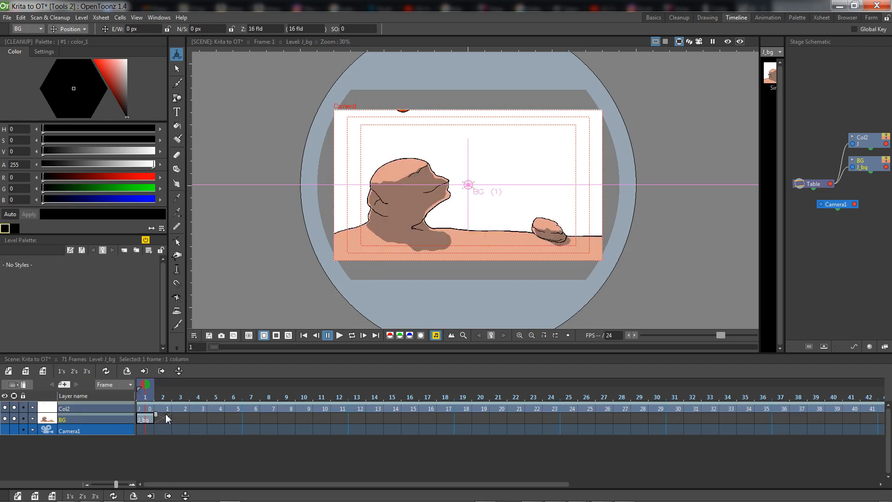
left_click_drag(674, 406, 845, 429)
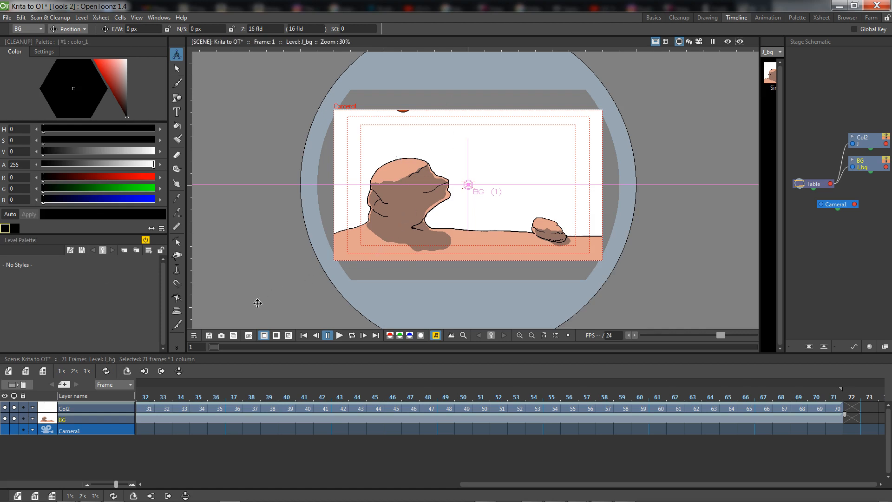
Scrub through the timeline and play the animation from frame 1 to check it over the background.
left_click_drag(214, 396, 105, 393)
left_click_drag(352, 484, 105, 484)
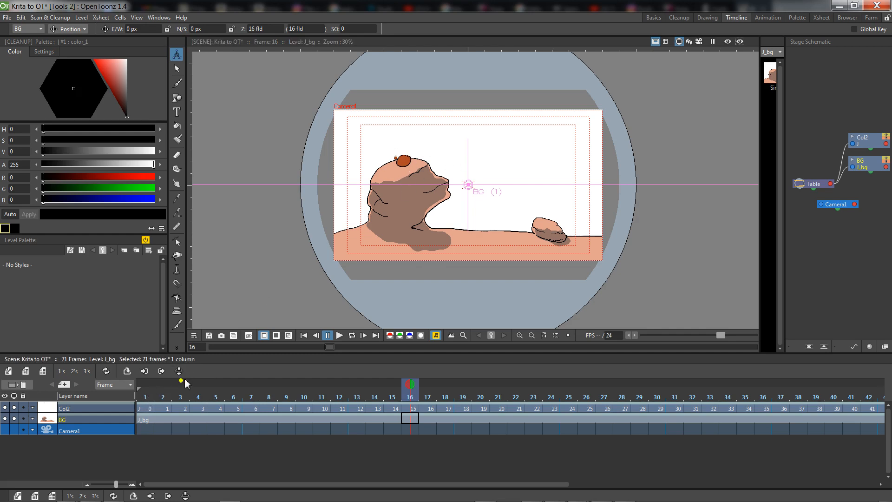
left_click(145, 397)
left_click(336, 336)
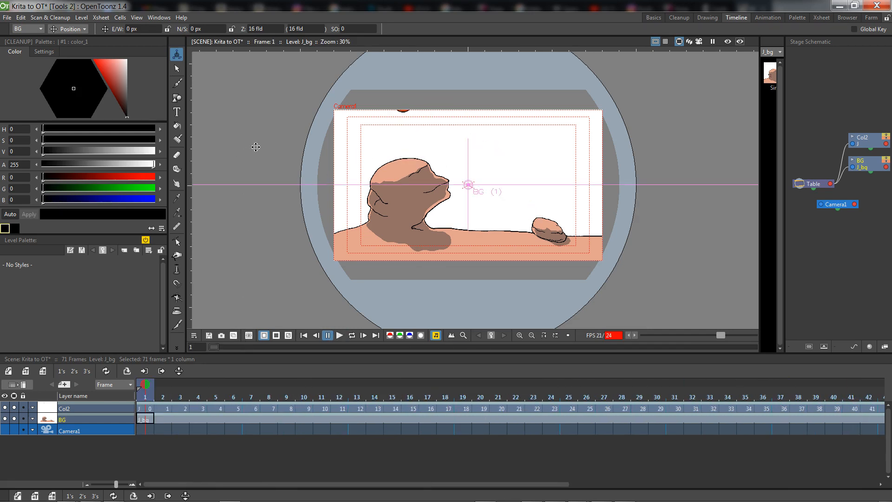
Select Camera1 in the stage schematic and move it to about -446 px E/W and 238 px N/S at frame 1.
left_click_drag(837, 208, 818, 212)
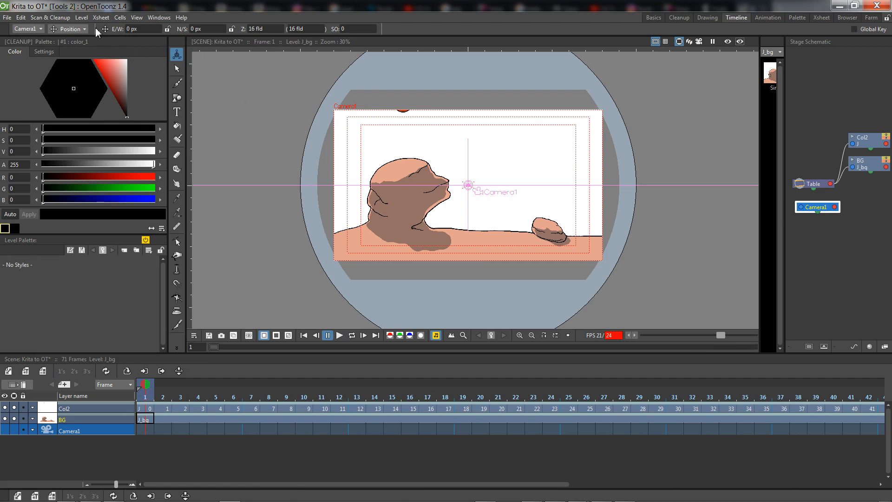
left_click(32, 29)
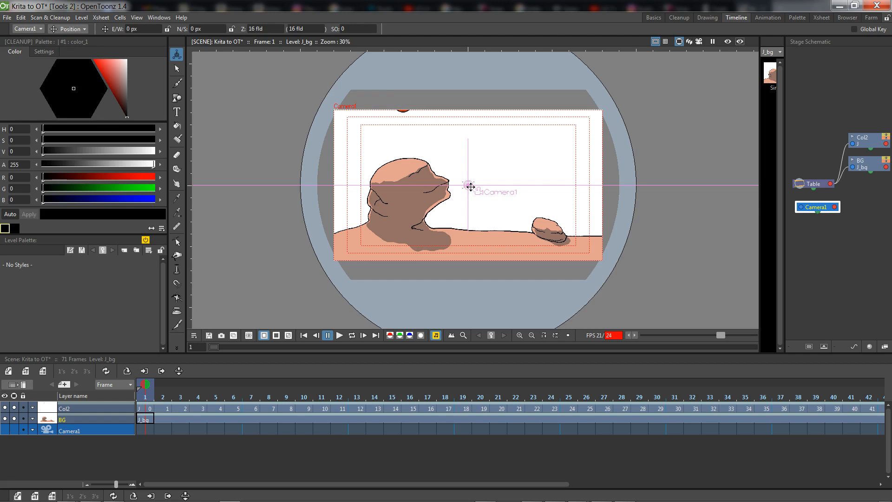
left_click_drag(470, 186, 407, 155)
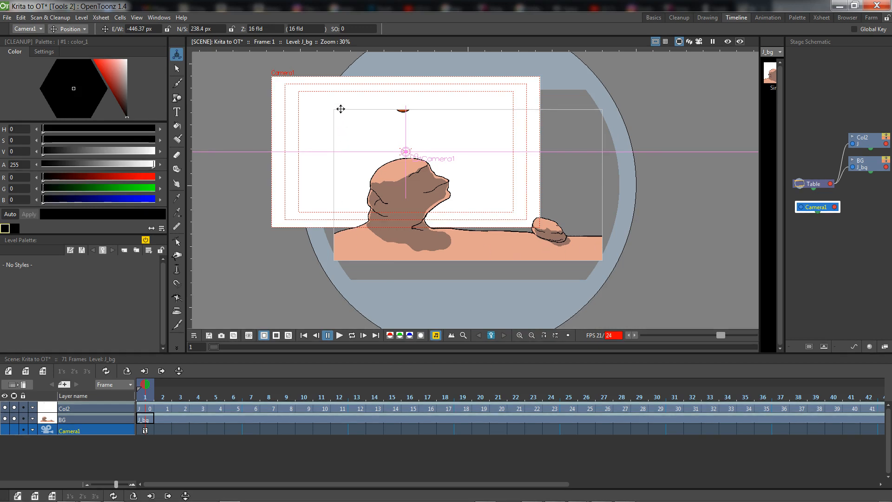
Change the Animate tool to Scale mode and enlarge Camera1 to about 101% globally.
left_click(69, 28)
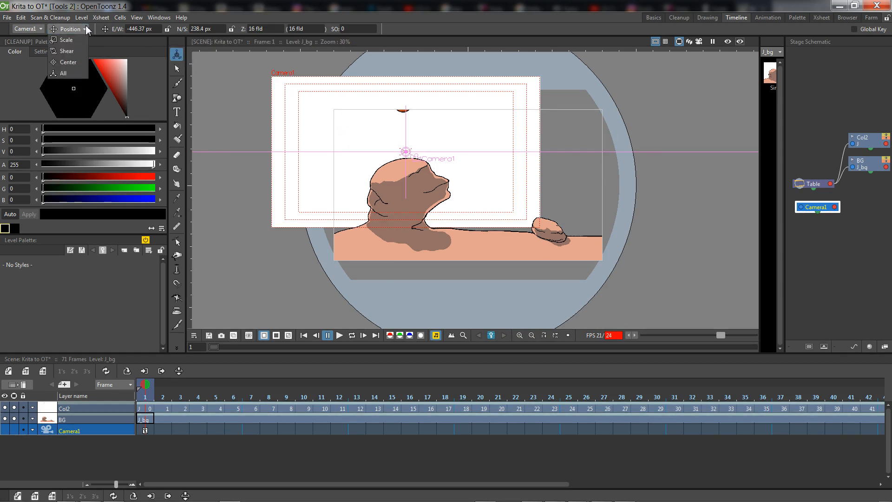
left_click(79, 64)
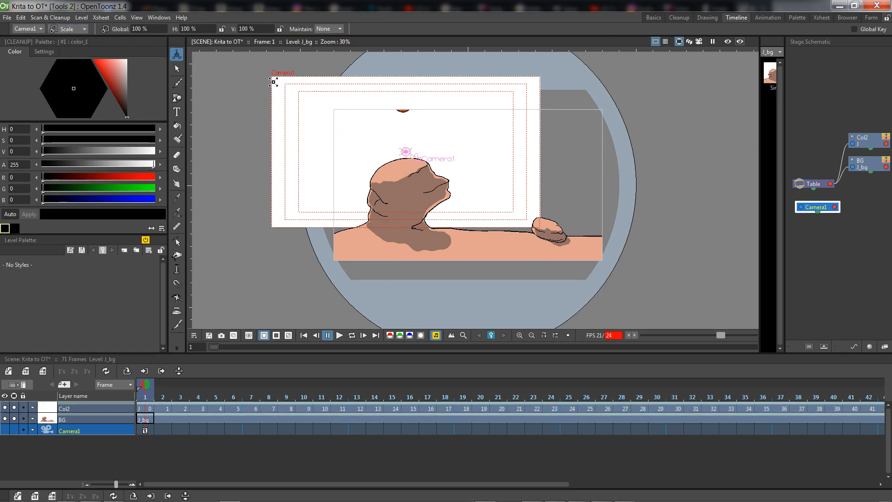
left_click_drag(273, 77, 303, 80)
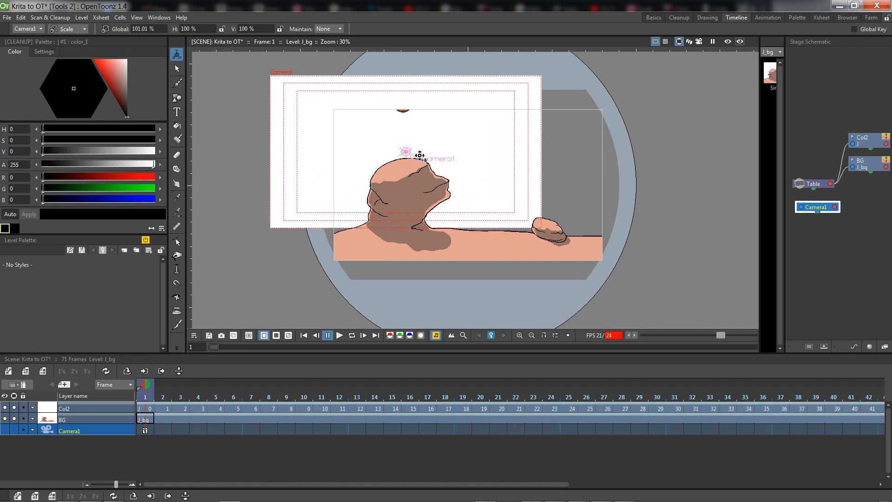
Switch the Animate tool to Position mode and move Camera1 in depth to a Z of about 8.3 fld at frame 1.
left_click(81, 29)
left_click(69, 40)
scroll(415, 149, "up", 2)
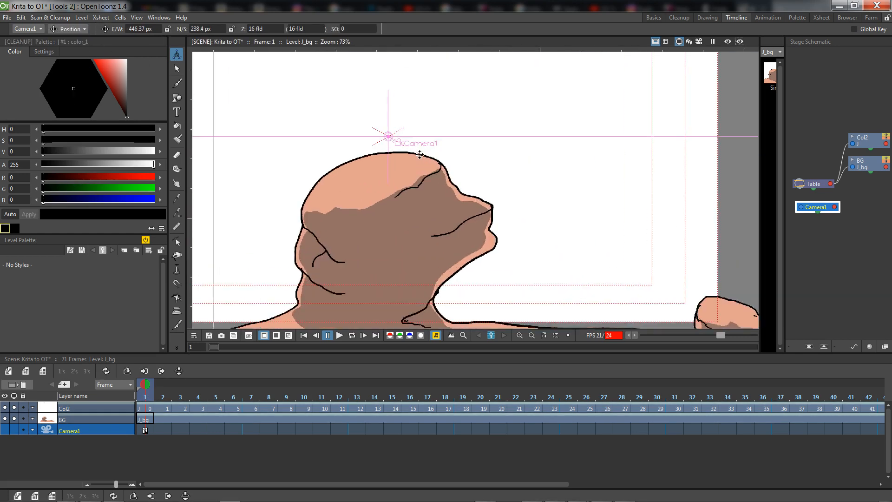
scroll(414, 149, "down", 6)
scroll(415, 149, "up", 6)
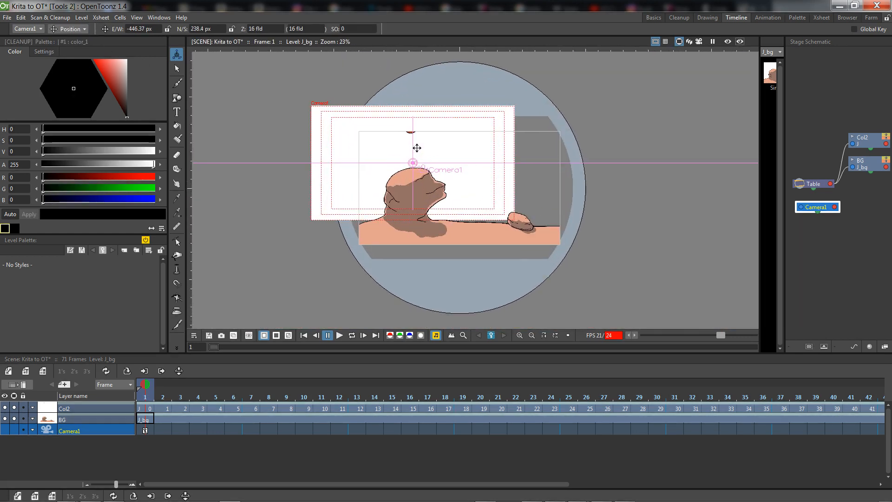
left_click_drag(412, 197, 436, 165)
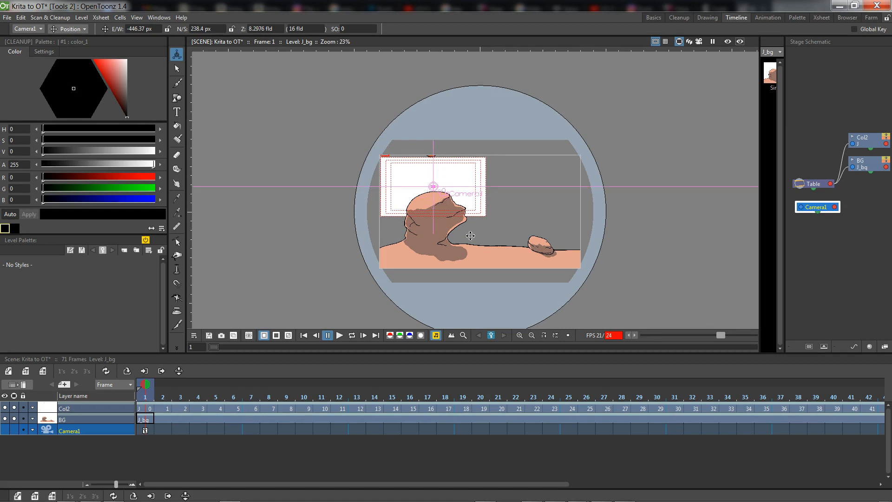
Check frame 1 in Camera View, widen the Stage Schematic panel, and return the viewer to Camera Stand View.
left_click(698, 43)
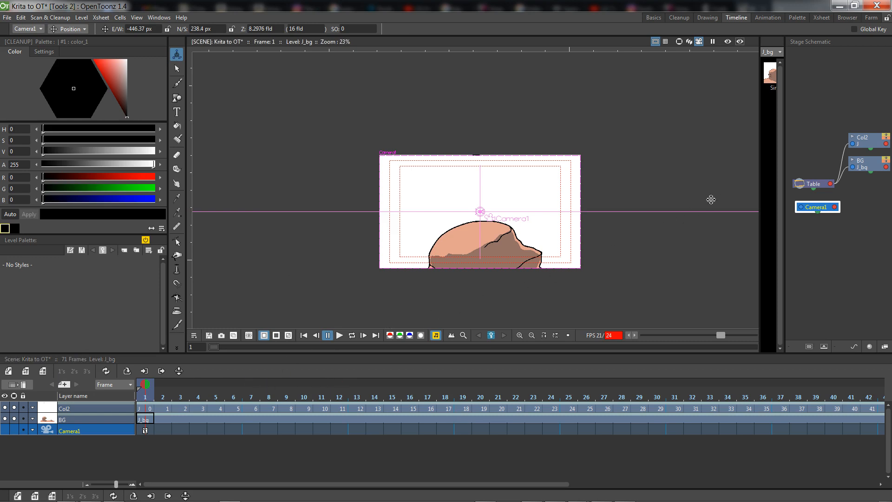
left_click_drag(785, 167, 675, 159)
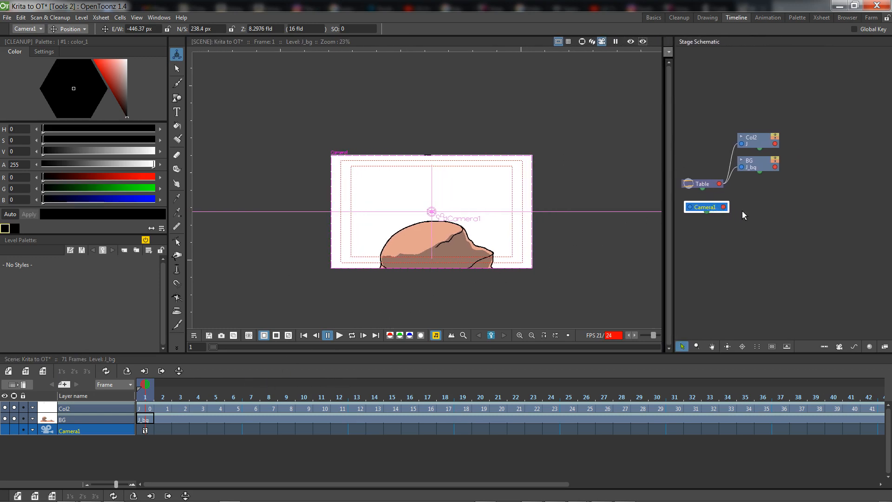
left_click_drag(772, 281, 831, 262)
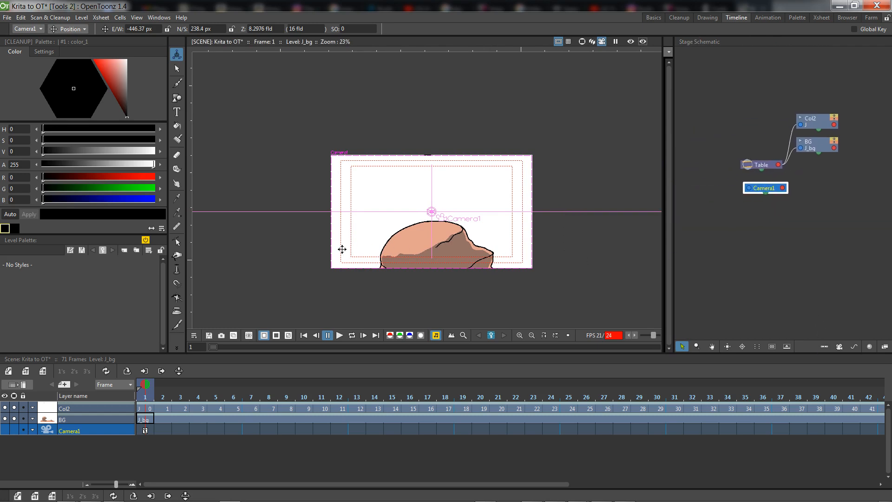
left_click(615, 42)
left_click(614, 43)
left_click(583, 42)
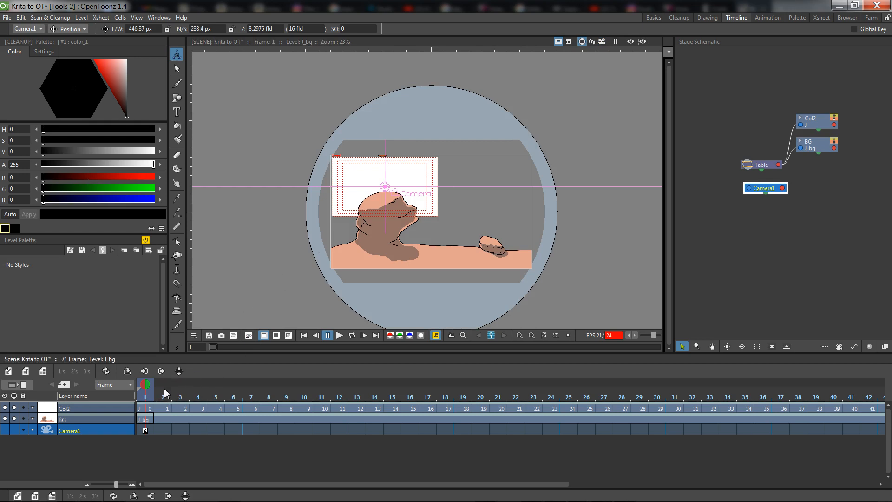
Move Camera1 to about -453 px E/W, 184 px N/S at frame 10 and -294 px E/W, 273 px N/S at frame 28.
left_click_drag(149, 388, 305, 382)
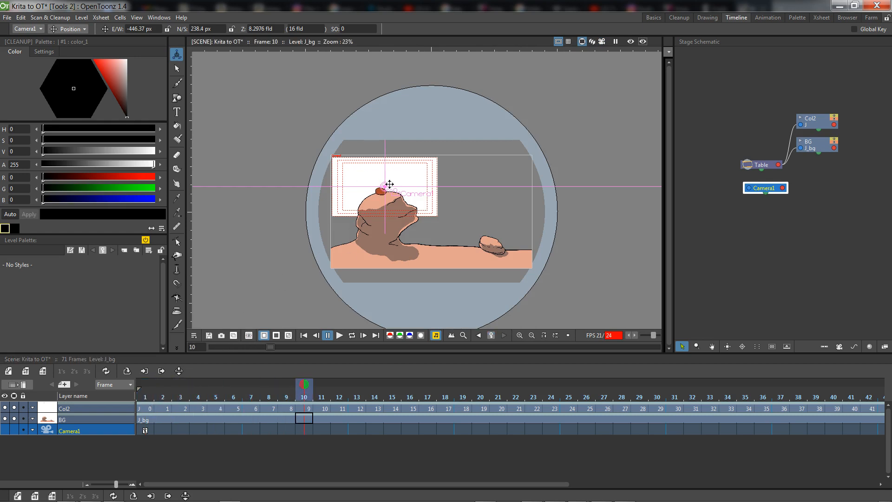
left_click_drag(387, 187, 387, 192)
mouse_move(305, 385)
left_mouse_down()
mouse_move(148, 381)
mouse_move(318, 394)
left_mouse_up()
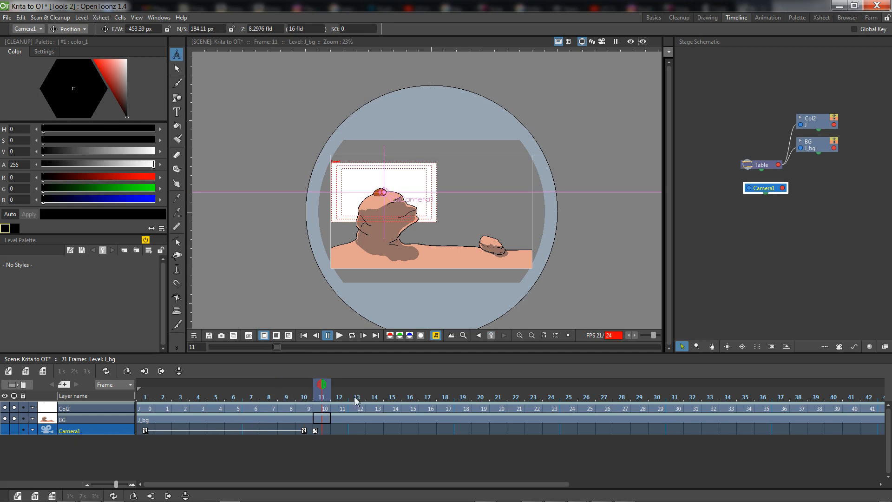
mouse_move(325, 399)
left_mouse_down()
mouse_move(308, 399)
mouse_move(360, 385)
mouse_move(669, 381)
mouse_move(630, 381)
left_mouse_up()
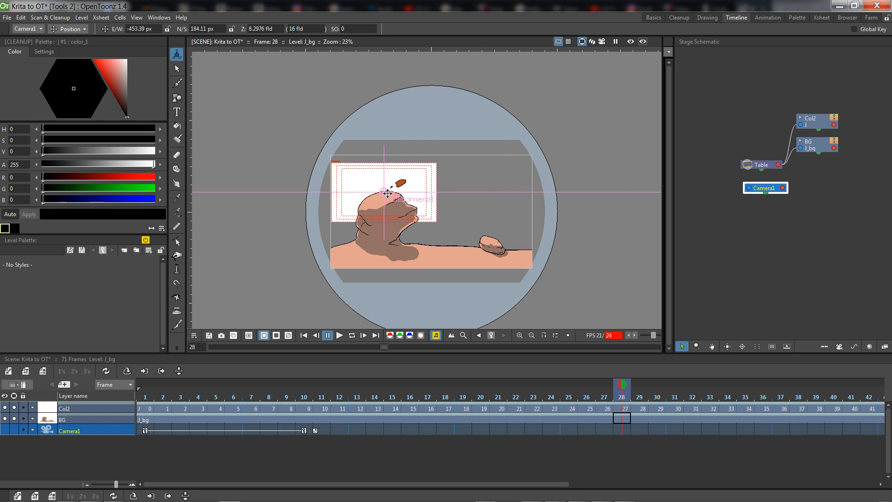
left_click_drag(388, 194, 404, 185)
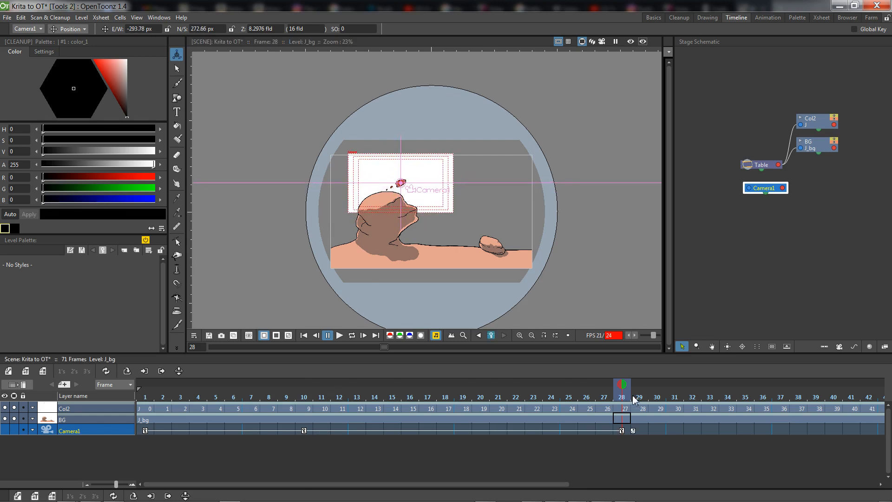
Scrub back between the Camera1 keys and examine the commands offered for the key at frame 10.
mouse_move(609, 398)
left_mouse_down()
mouse_move(258, 398)
mouse_move(463, 400)
mouse_move(534, 418)
left_mouse_up()
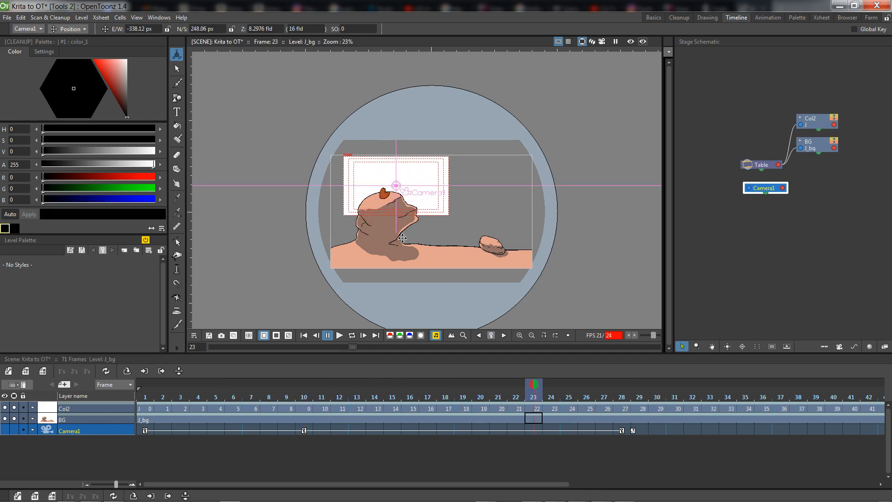
left_click(305, 431)
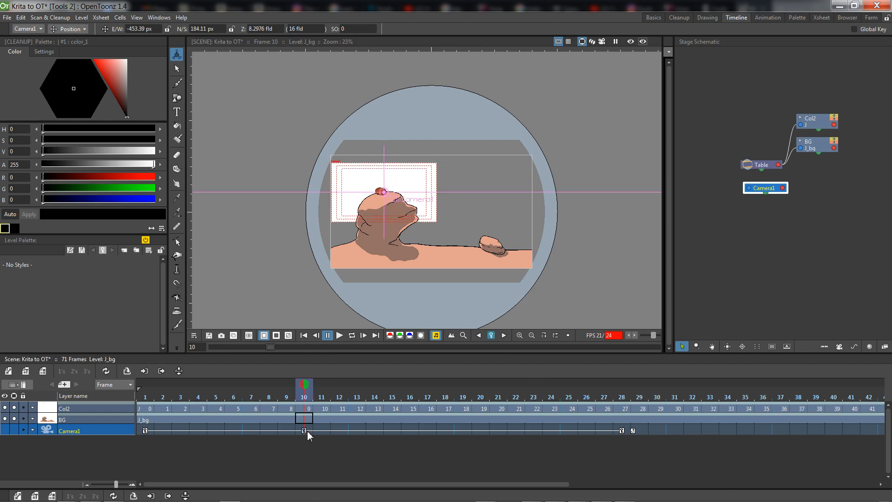
right_click(304, 430)
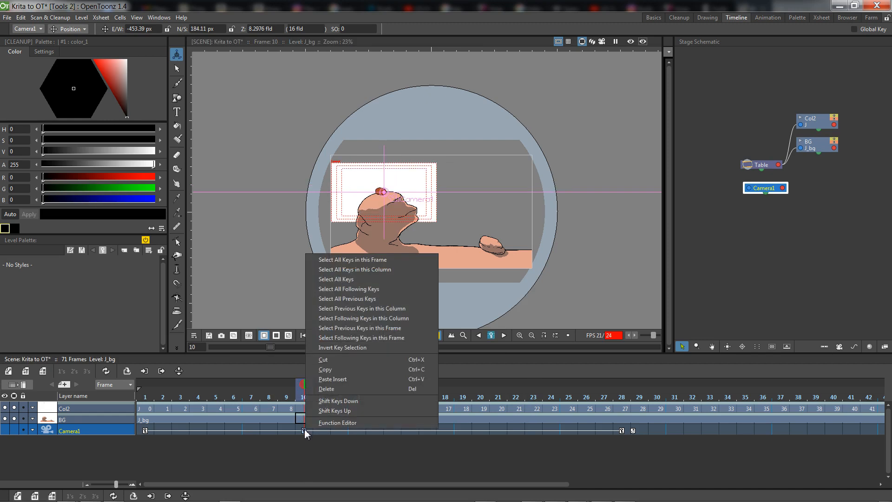
left_click(303, 433)
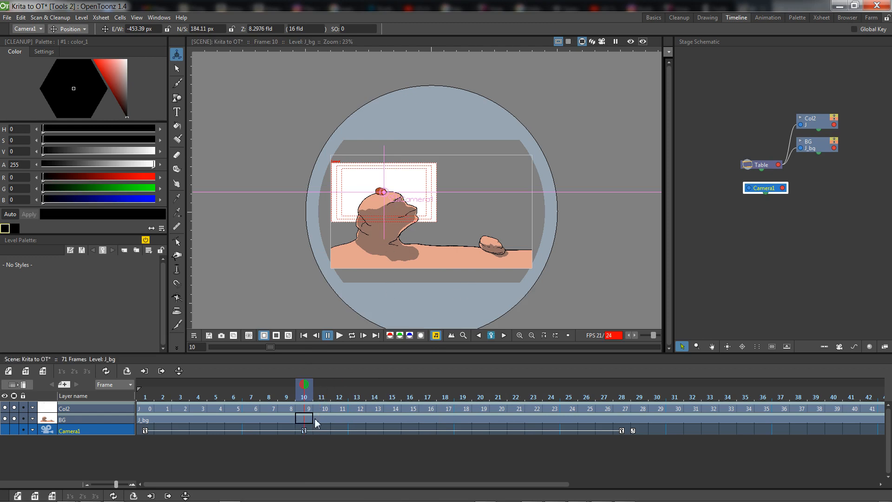
left_click(299, 433)
right_click(308, 431)
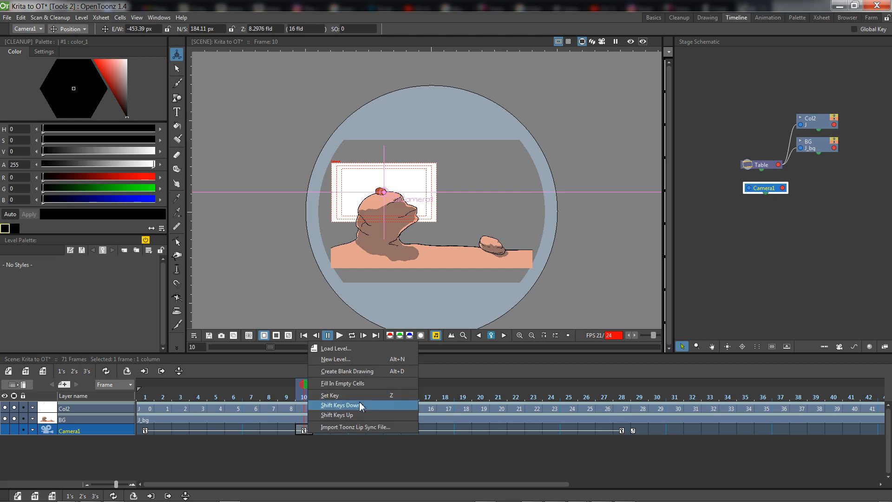
left_click(314, 464)
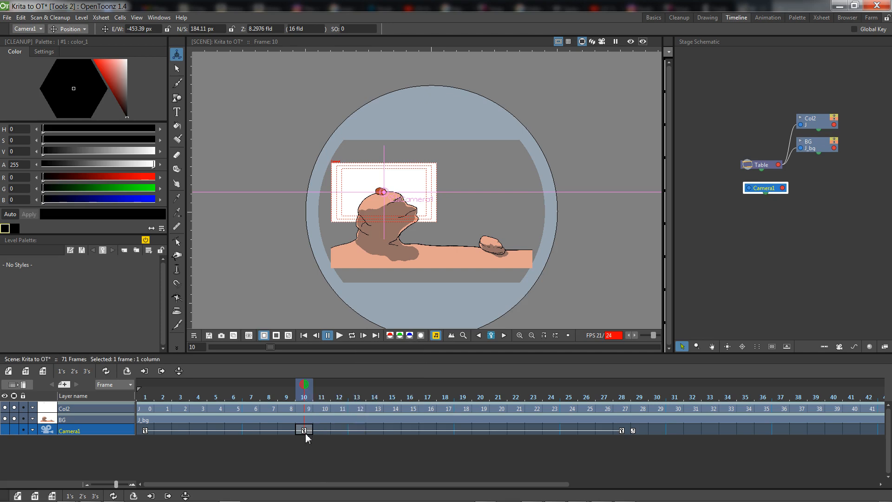
Set a Camera1 key at frame 21 and move the camera to about -455 px E/W and 174 px N/S.
left_click(500, 398)
left_click(501, 432)
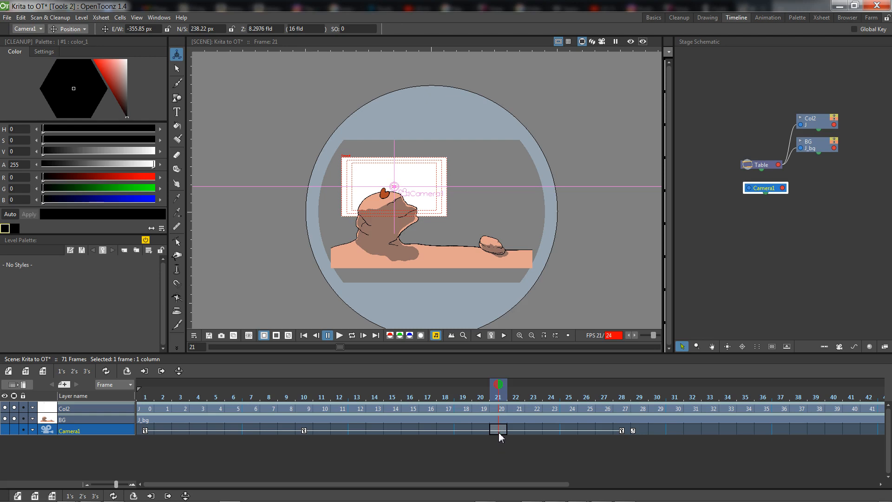
left_click(500, 429)
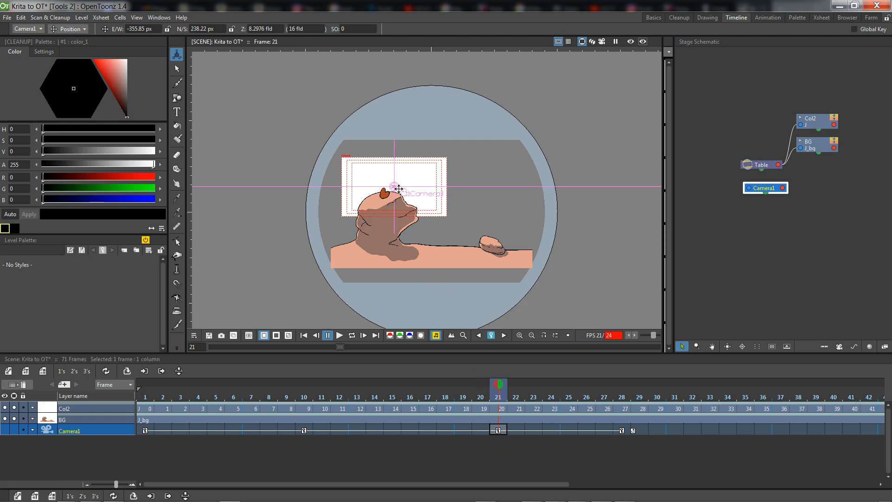
left_click_drag(399, 188, 389, 195)
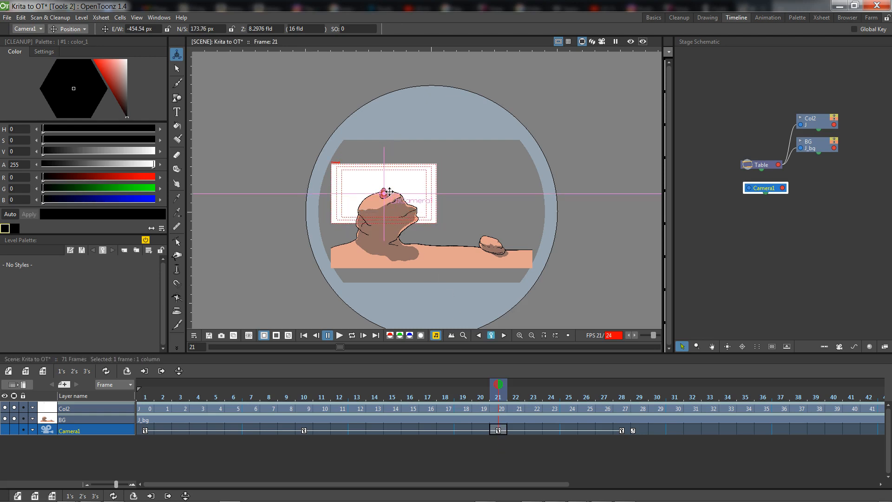
Move Camera1 to about 95 px E/W and 298 px N/S at frame 37.
left_click_drag(500, 399, 780, 396)
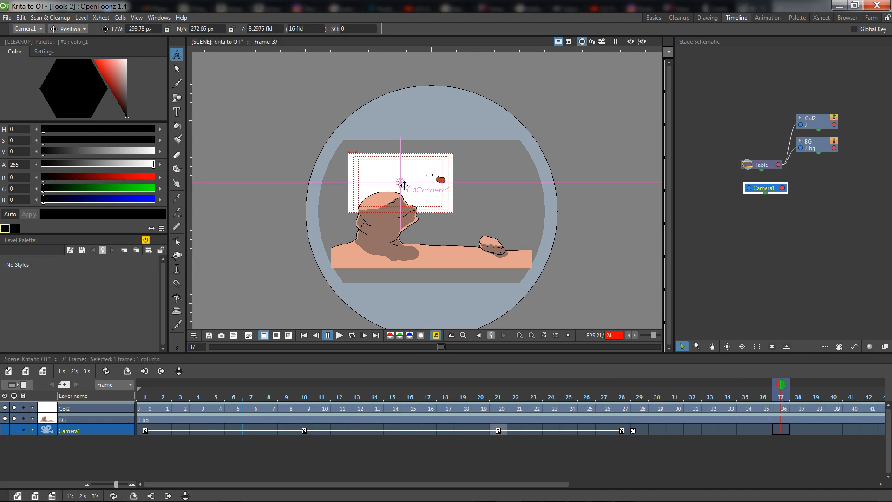
left_click_drag(404, 186, 442, 185)
left_click(782, 408)
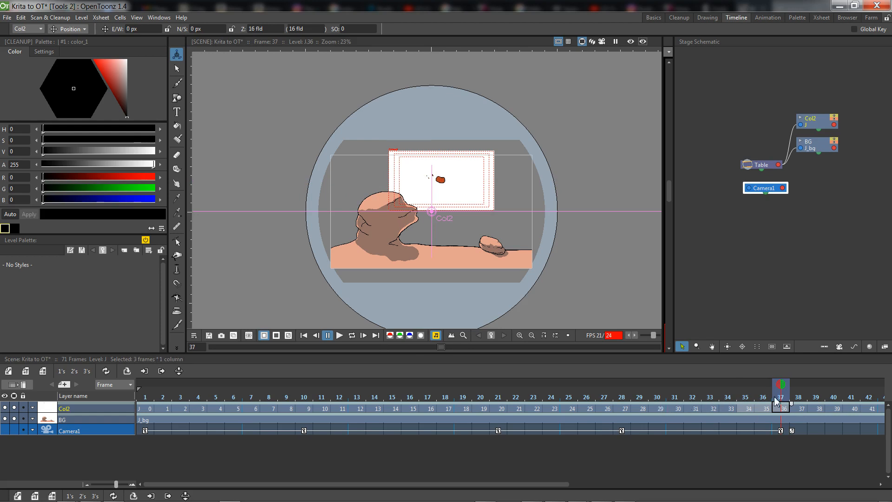
At frame 49, undo the accidental Col2 move and move Camera1 to about 451 px E/W and -223 px N/S.
mouse_move(776, 400)
left_mouse_down()
mouse_move(587, 398)
mouse_move(726, 400)
mouse_move(774, 408)
mouse_move(824, 439)
mouse_move(870, 438)
left_mouse_up()
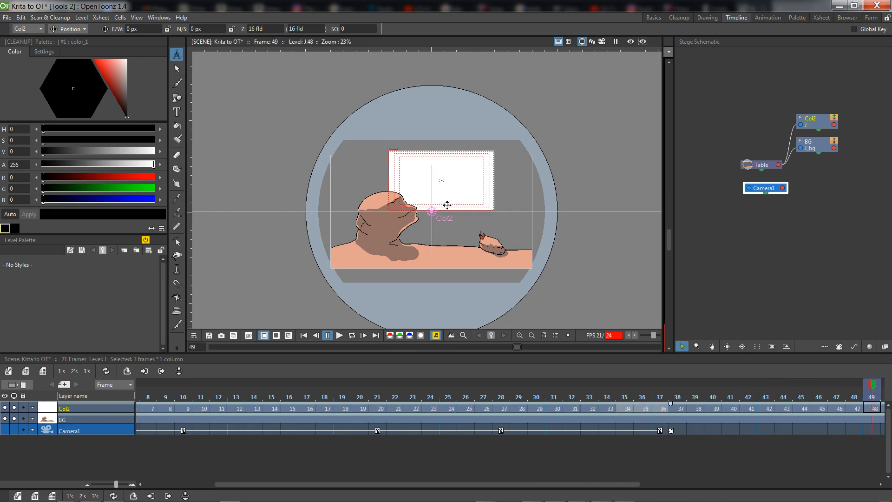
left_click_drag(442, 185, 465, 203)
key("ctrl+z")
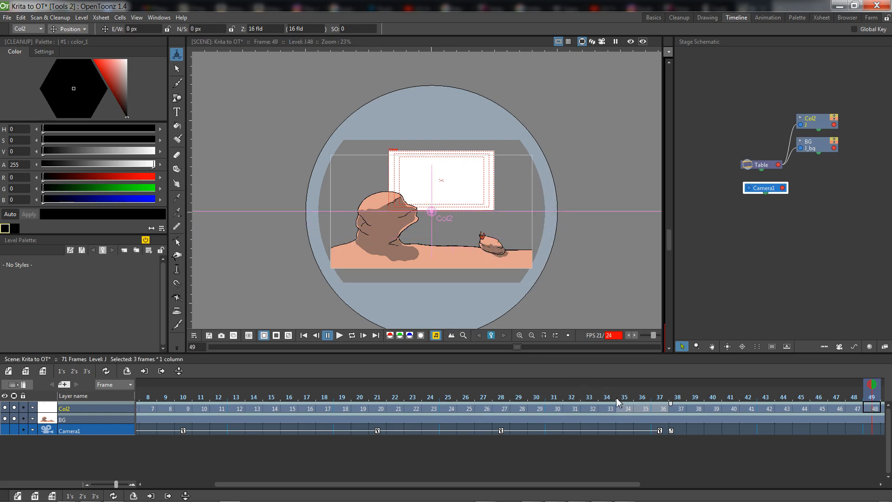
left_click(93, 431)
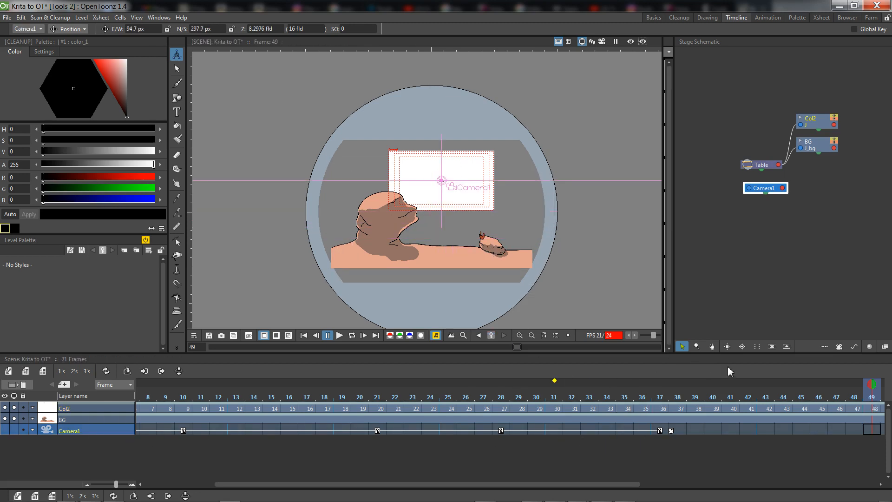
left_click_drag(442, 181, 480, 236)
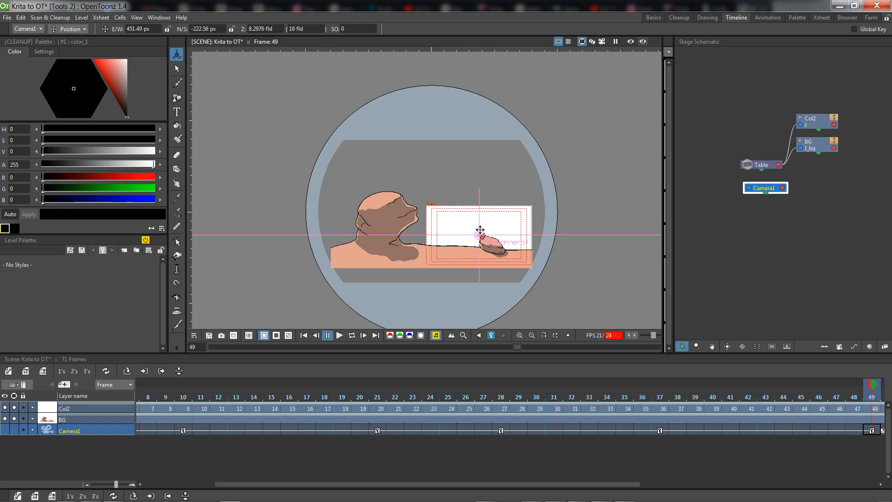
Scrub to frame 71 and play the animation from frame 1 to check the camera movement.
left_click_drag(606, 484, 844, 466)
left_click_drag(471, 398, 860, 411)
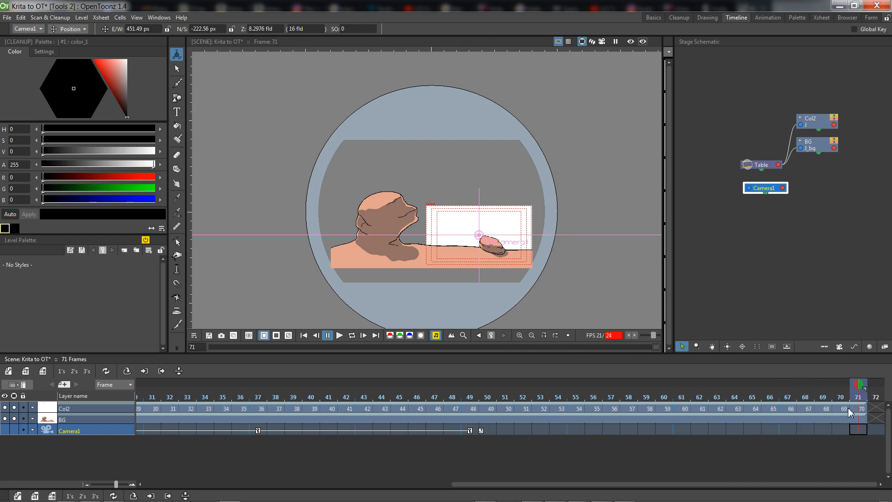
left_click(303, 335)
left_click(340, 335)
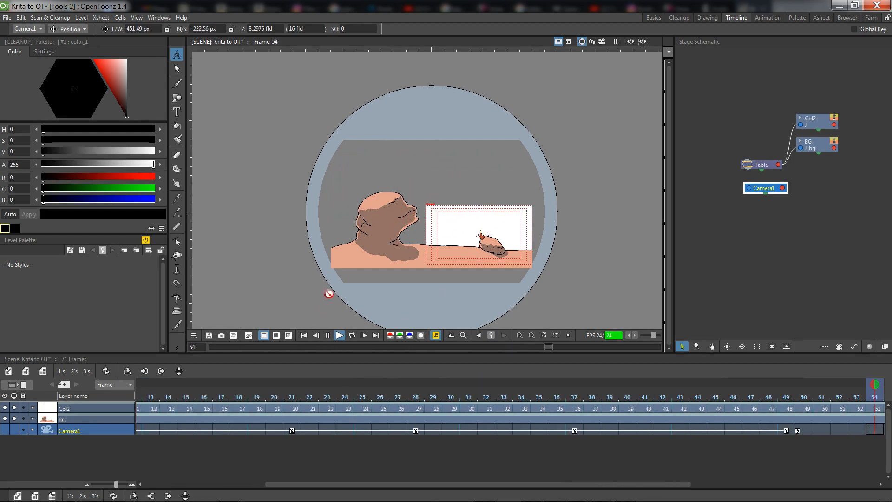
Switch to Camera View, target Table instead of Camera1, activate the Selection tool, and play the animation through the camera.
left_click(601, 42)
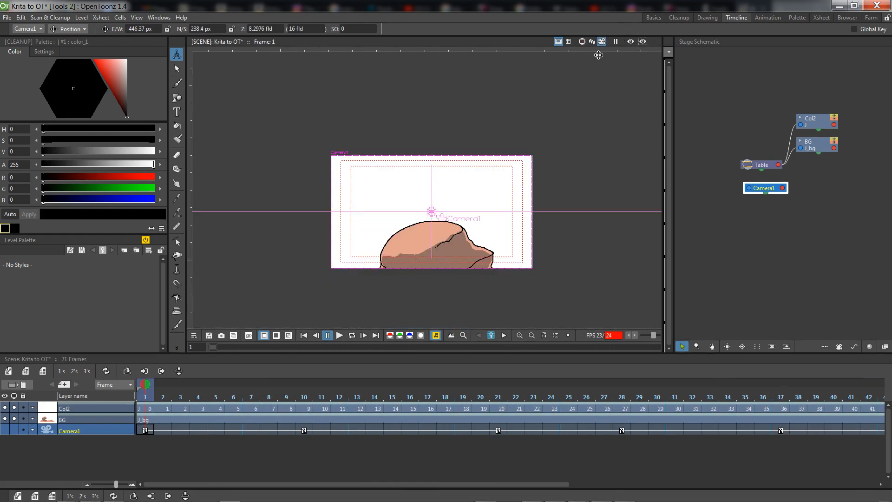
left_click(40, 28)
left_click(26, 44)
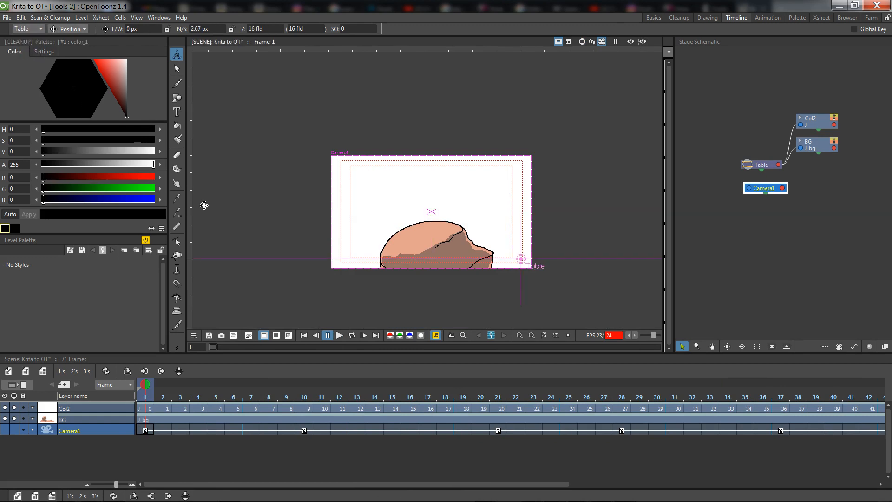
left_click(175, 68)
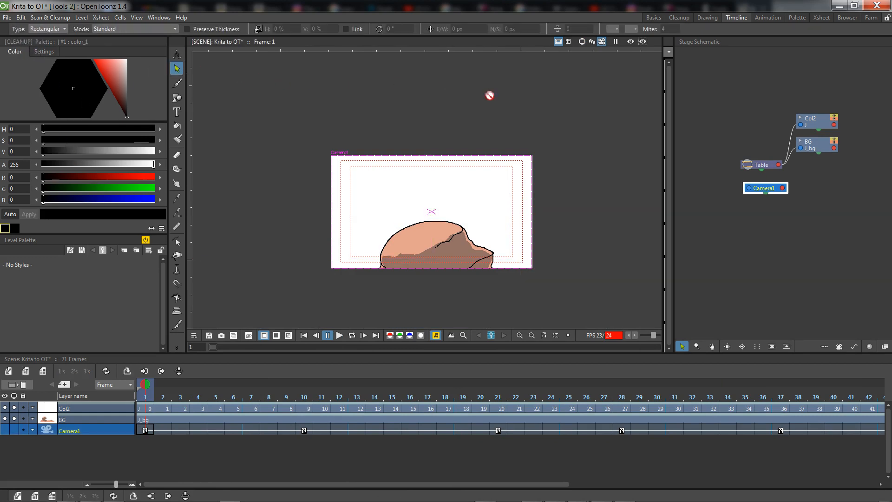
left_click(340, 335)
View the Basics room and switch the workspace to the Animation room.
left_click(6, 18)
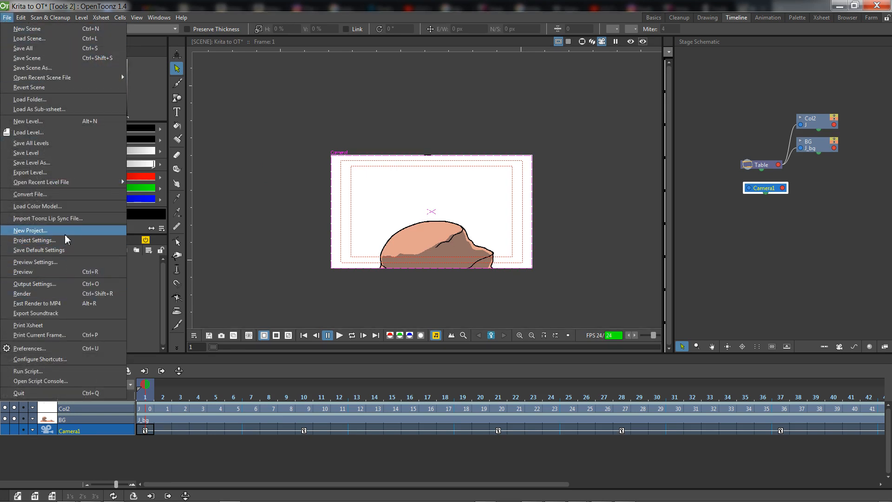
left_click(302, 135)
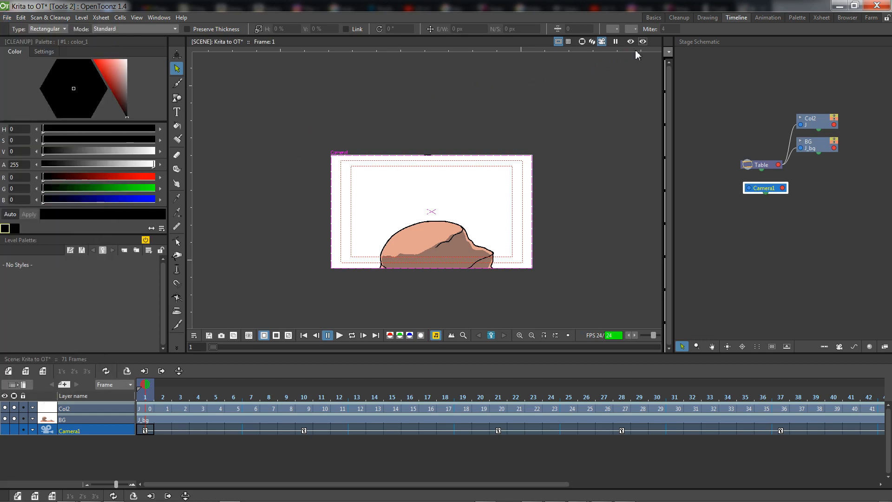
left_click(653, 17)
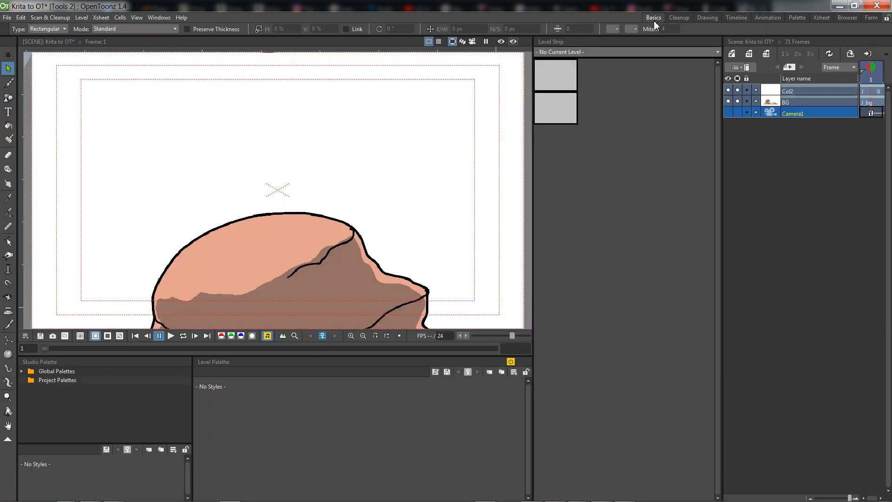
left_click(767, 18)
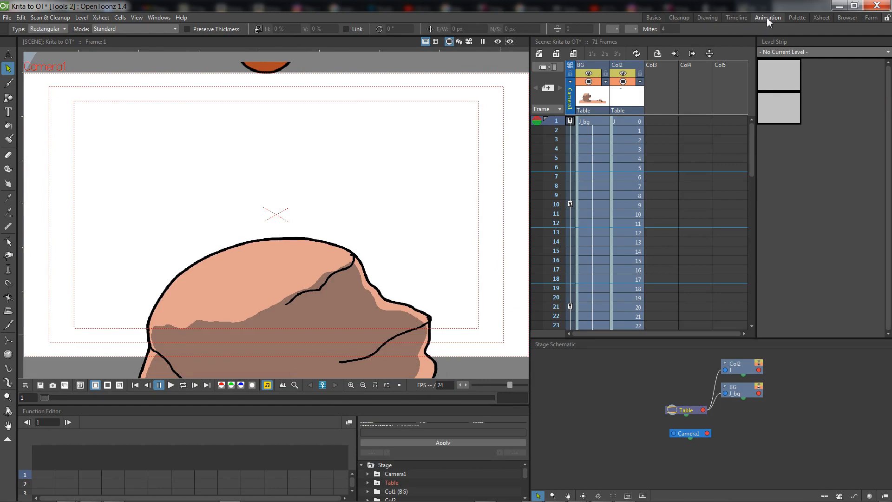
Switch to the Timeline room, open the output settings, and review the camera resolution presets and output camera choices.
left_click(734, 17)
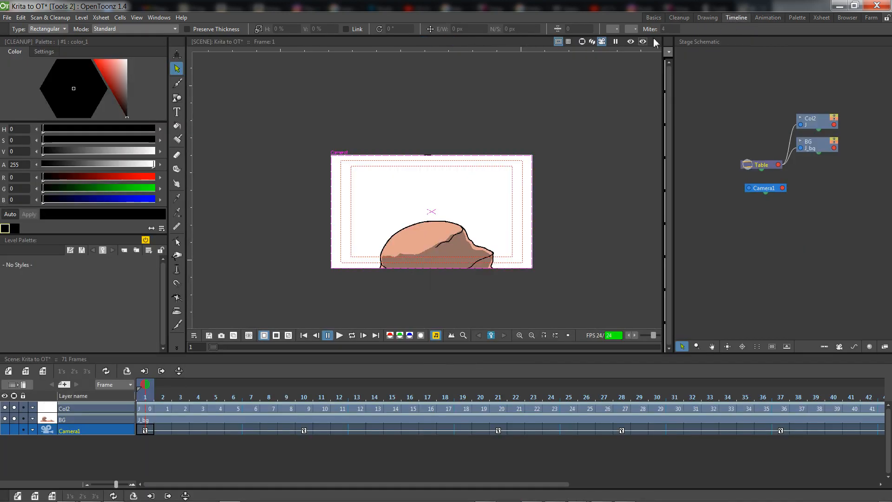
left_click(7, 18)
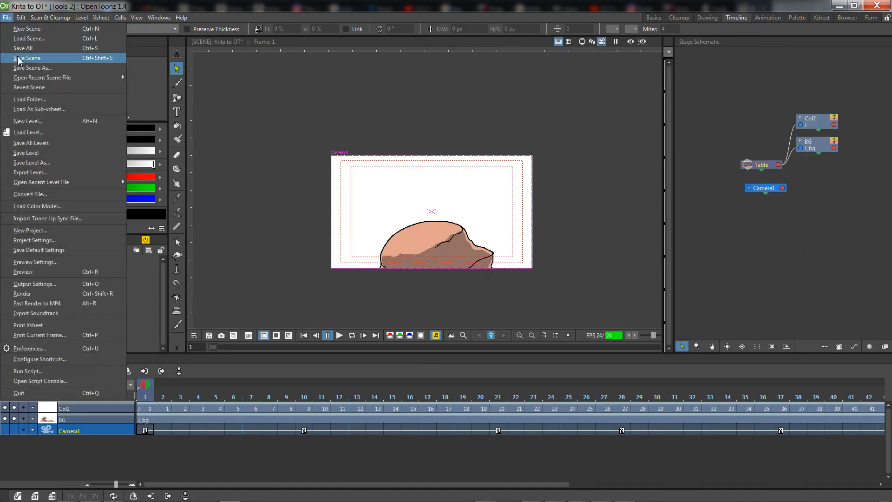
left_click(43, 283)
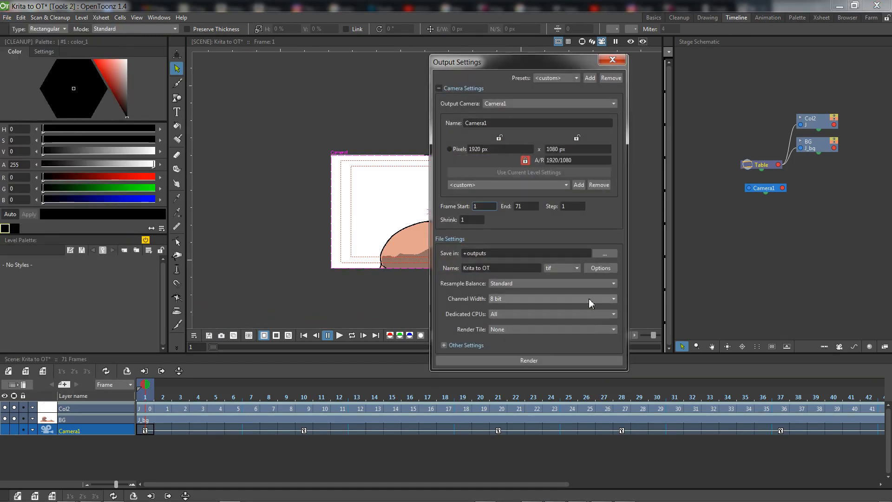
left_click(567, 185)
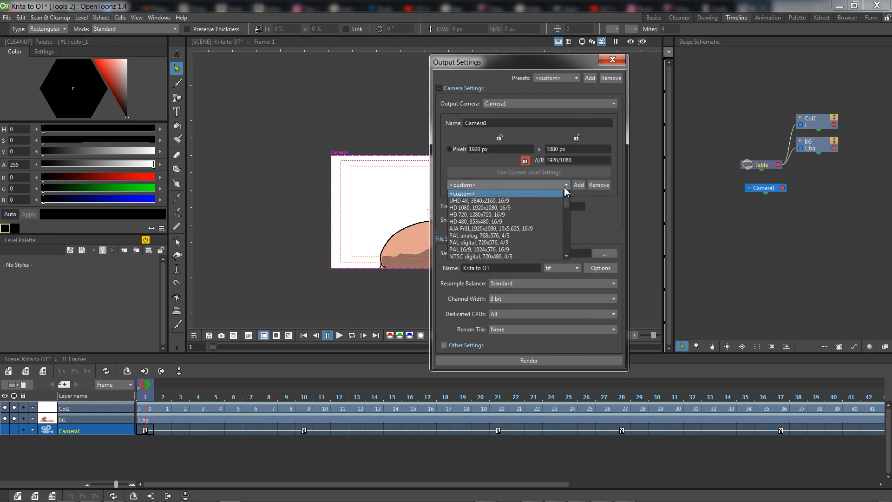
left_click(600, 207)
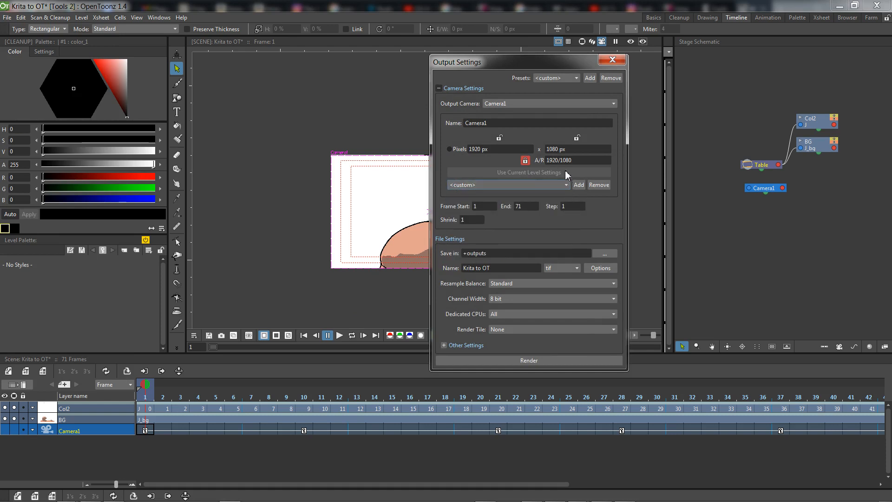
left_click(520, 101)
left_click(528, 104)
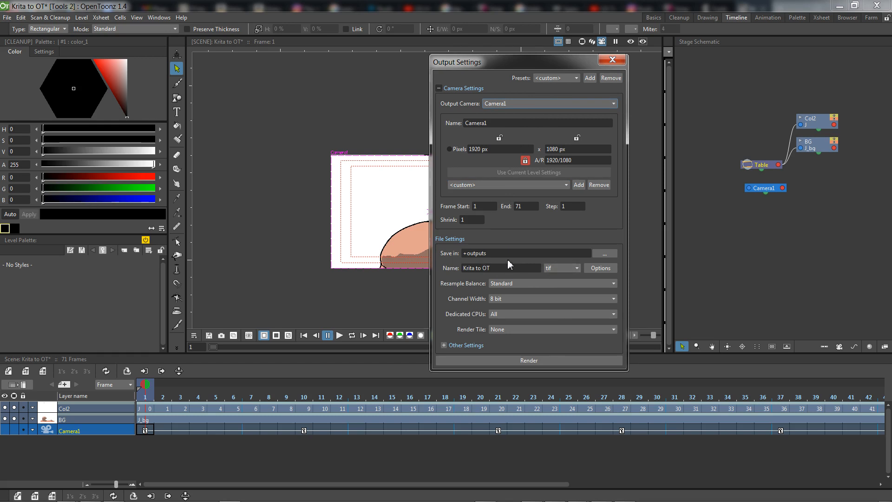
Set the output file format to mp4.
left_click(573, 270)
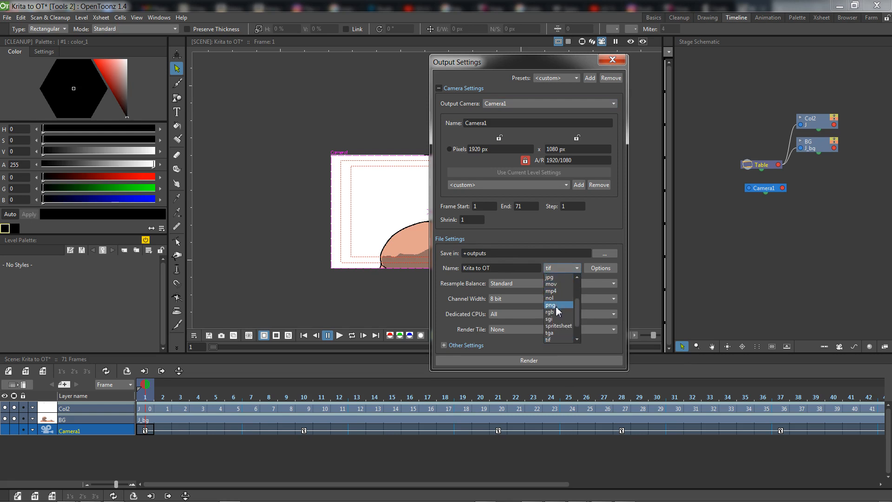
scroll(555, 305, "down", 1)
left_click(585, 230)
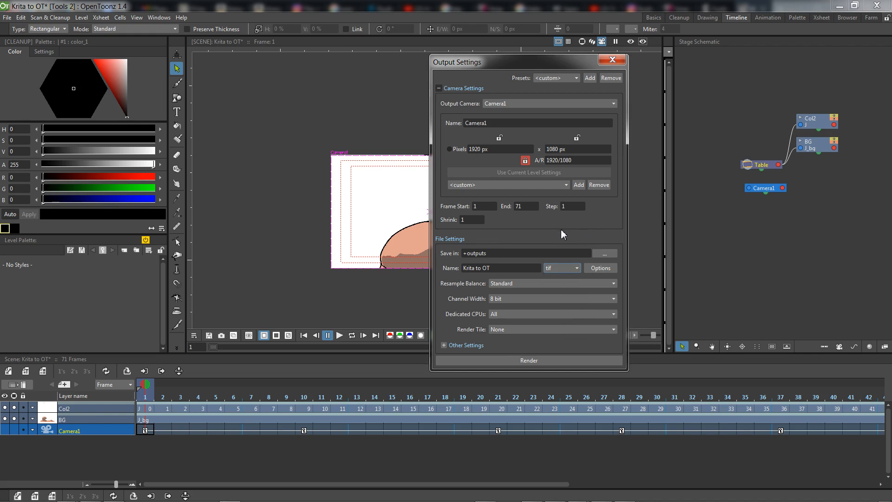
left_click(560, 268)
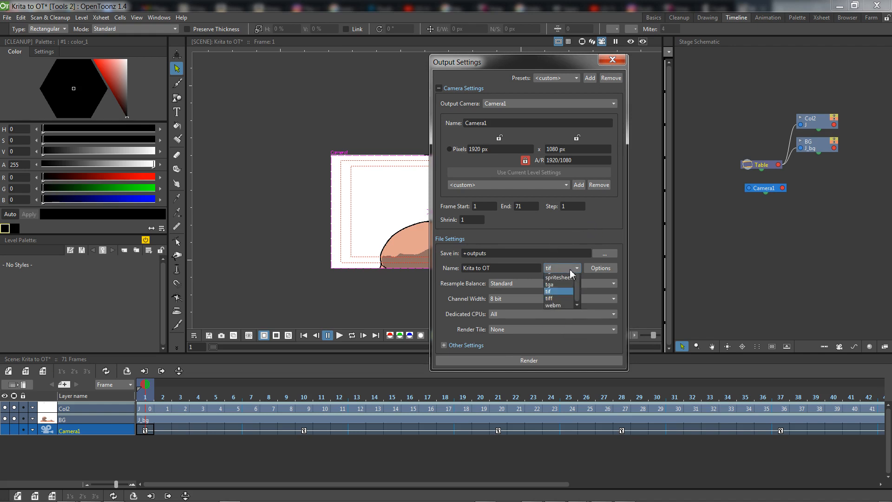
left_click(561, 277)
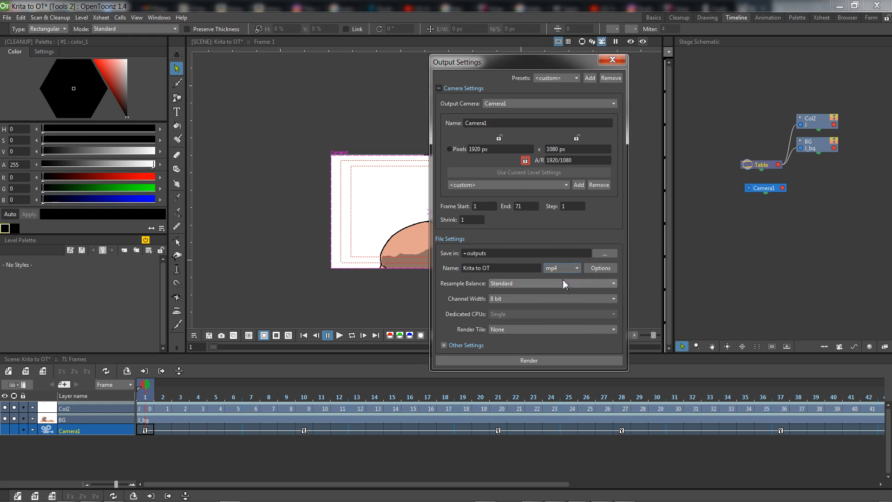
Keep Render Tile at None, check the other output settings, and render the scene.
left_click(538, 328)
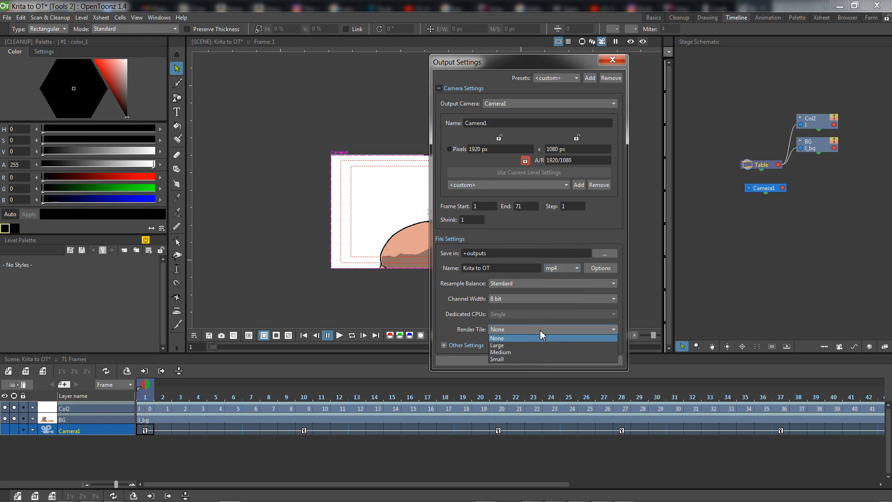
left_click(542, 337)
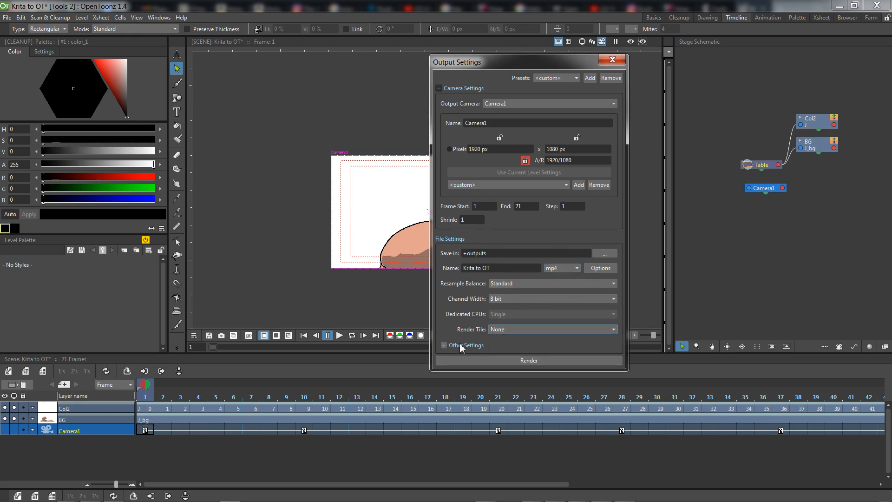
left_click(443, 346)
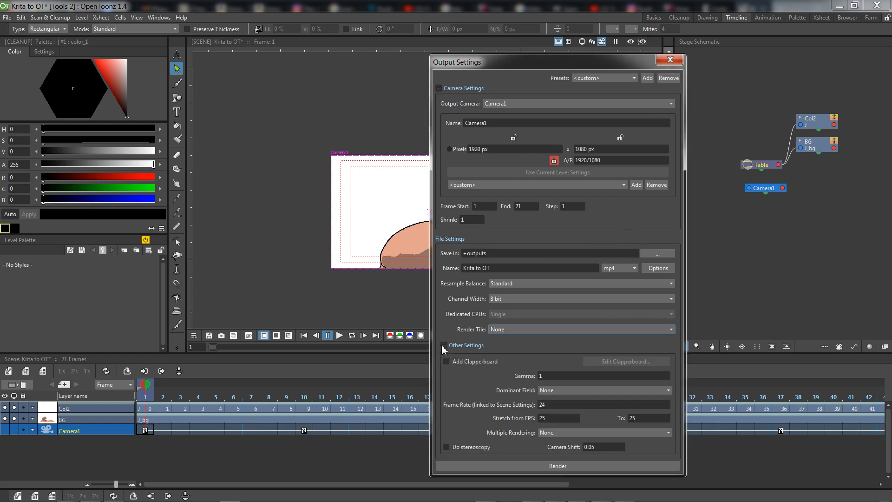
left_click(443, 346)
left_click(525, 360)
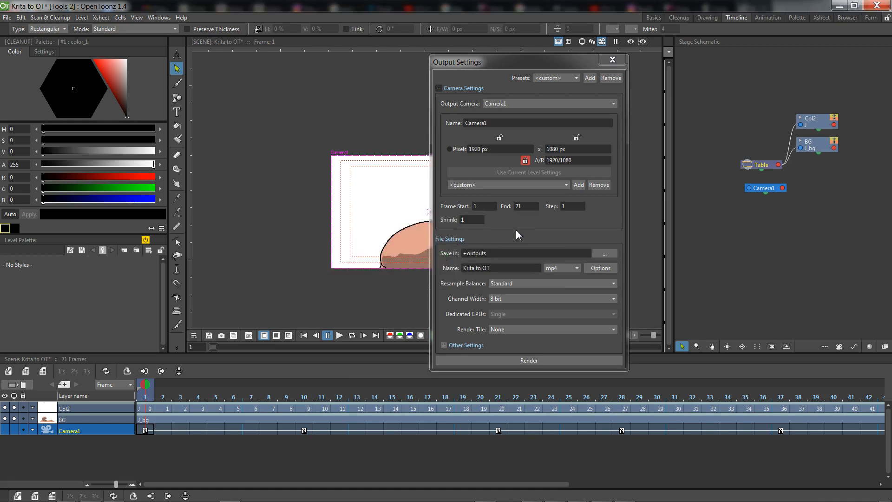
left_click(612, 59)
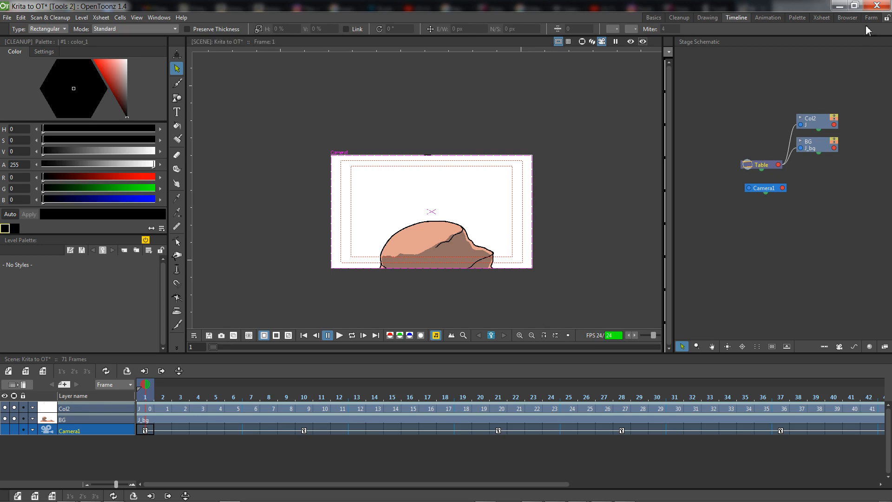
Switch to the web browser, search for "ffmpeg", and open the official FFmpeg website.
left_click(838, 7)
left_click(839, 7)
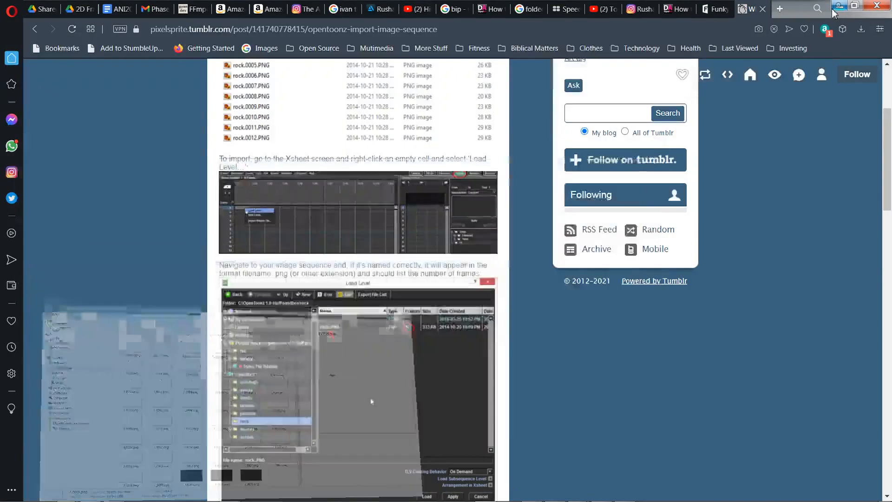
left_click(774, 9)
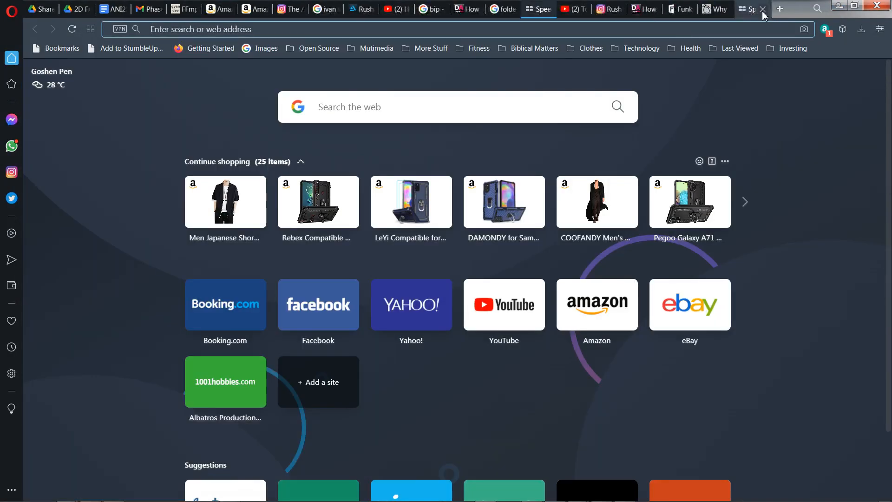
type("ffmpeg")
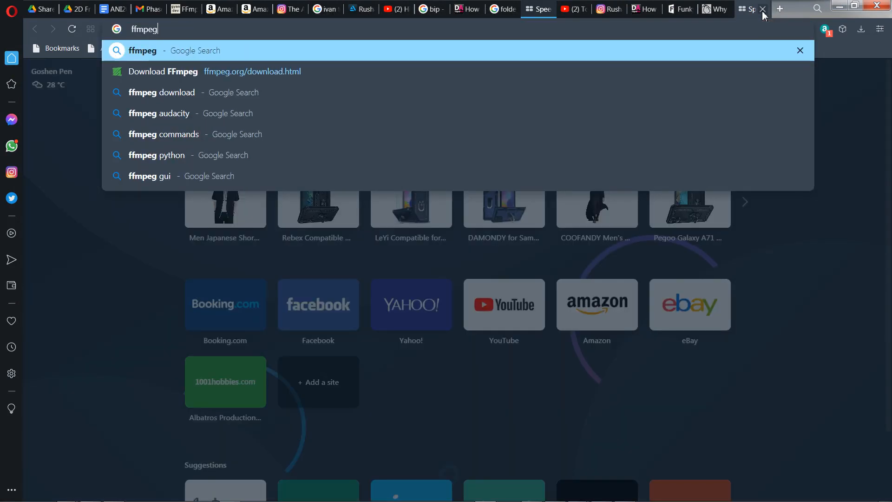
key("Return")
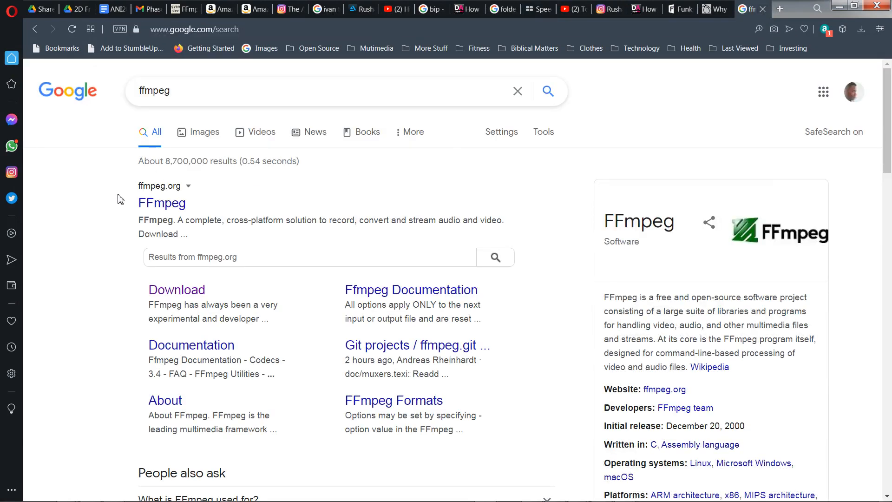
left_click(155, 204)
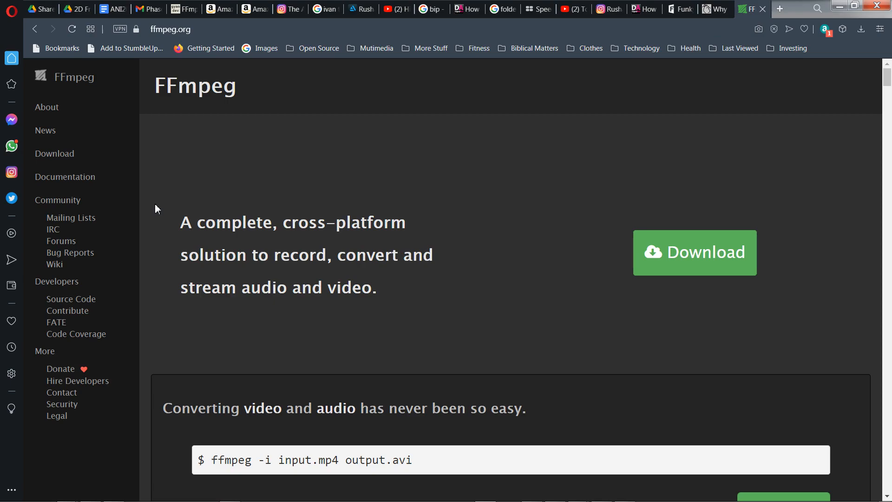
Open the FFmpeg download page and examine the packages offered for Windows and macOS.
middle_click(454, 268)
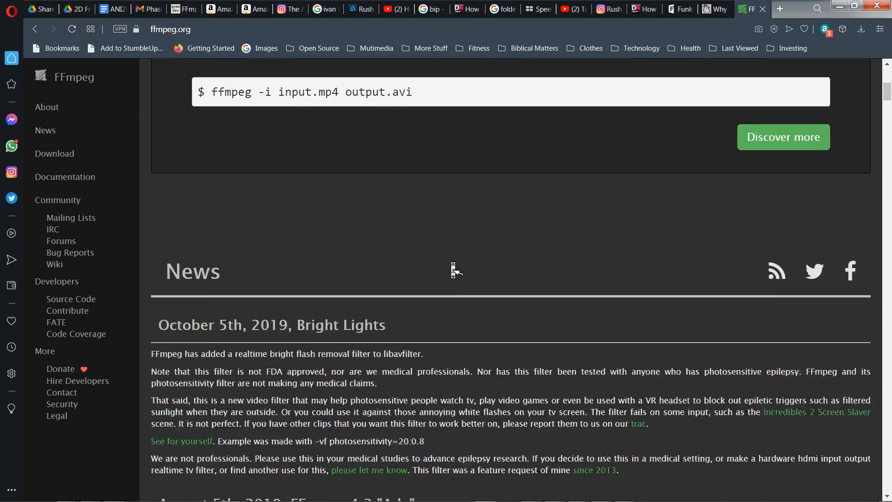
scroll(454, 270, "down", 4)
scroll(454, 269, "up", 20)
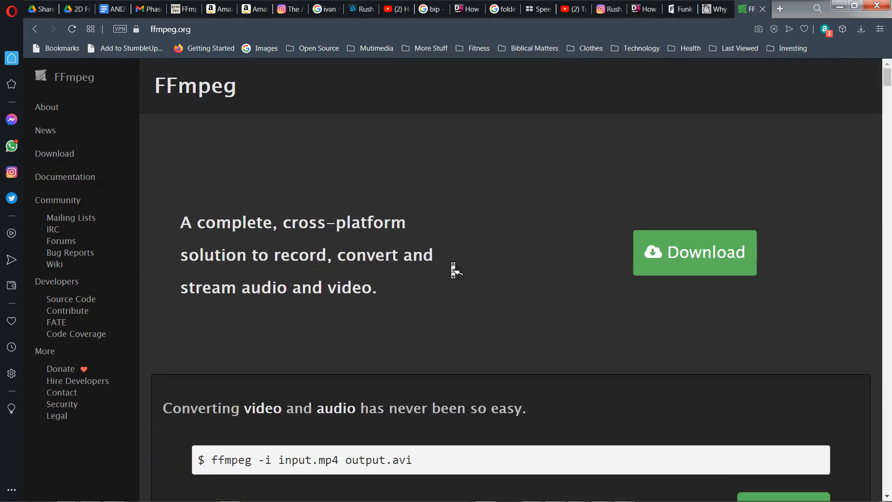
left_click(55, 153)
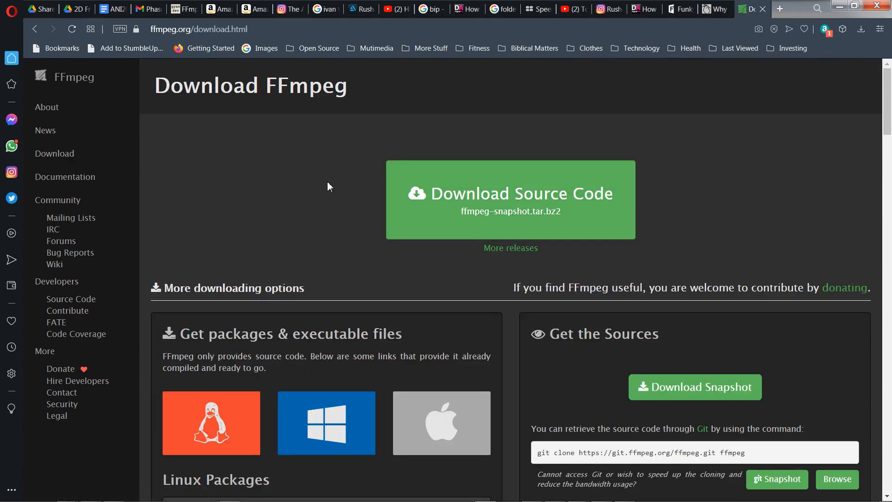
scroll(327, 182, "down", 4)
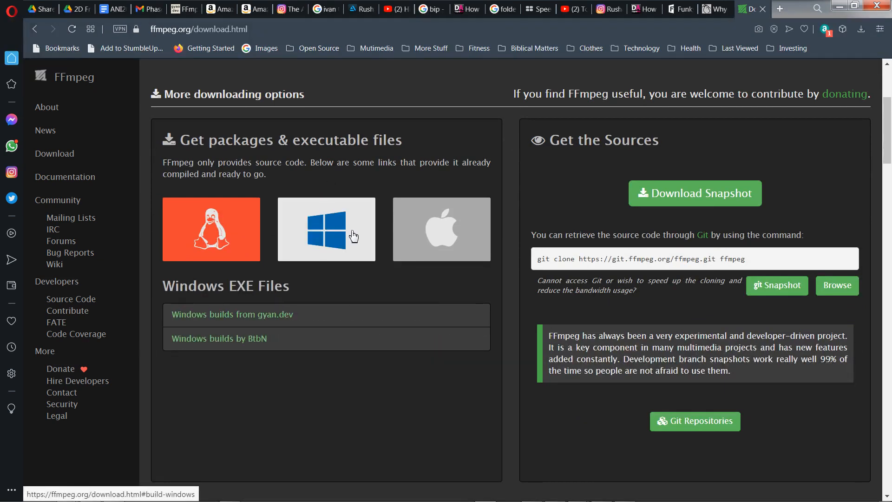
mouse_move(437, 237)
mouse_move(355, 231)
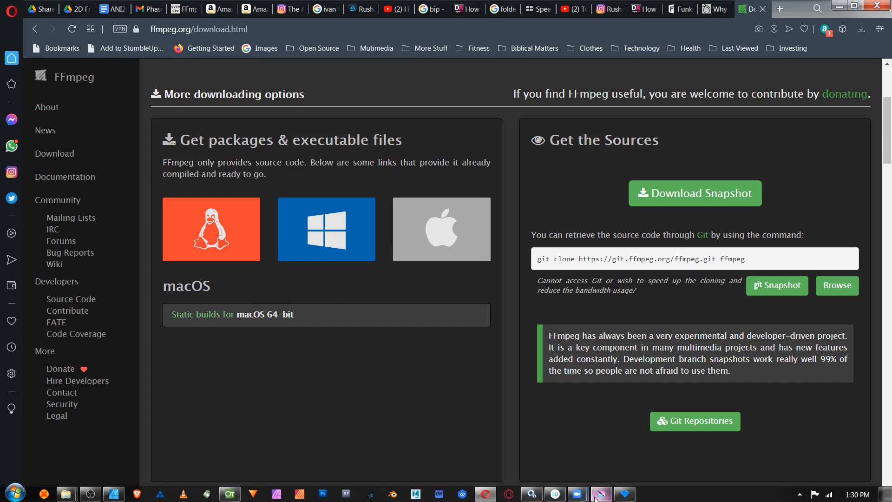
Switch back to OpenToonz and check the FFmpeg path in the Import/Export preferences.
left_click(228, 494)
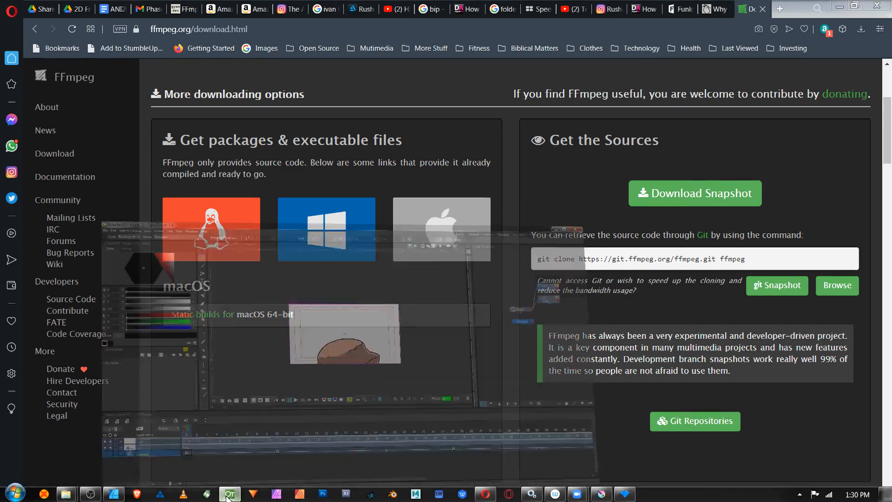
left_click(7, 18)
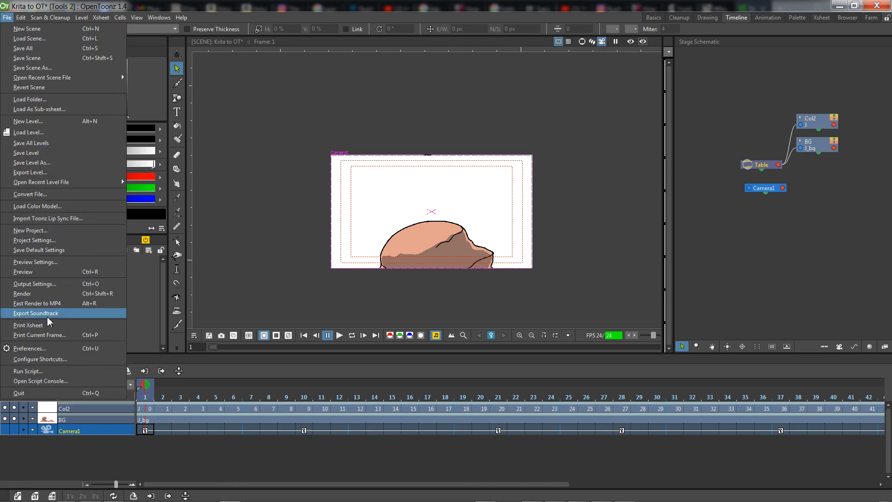
left_click(48, 349)
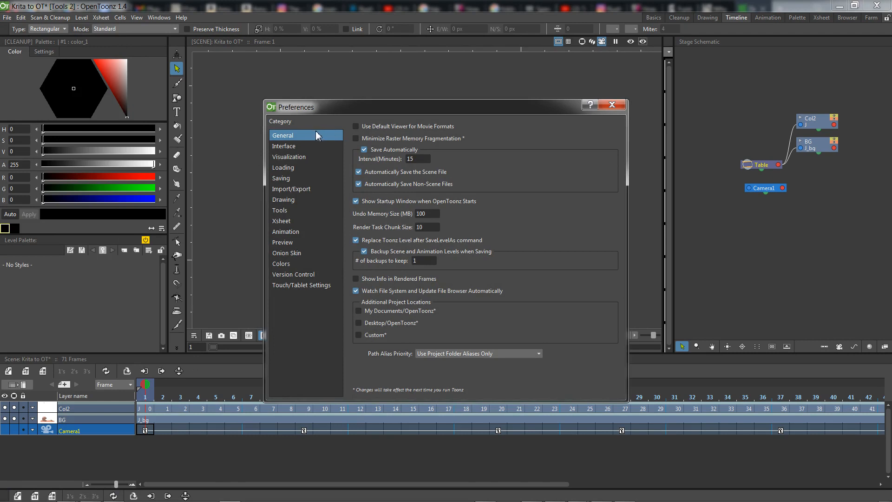
left_click(295, 190)
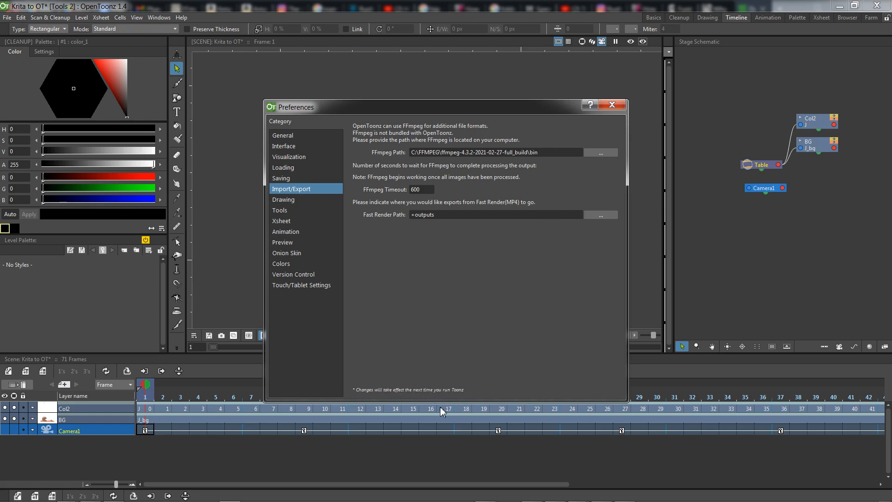
left_click(610, 106)
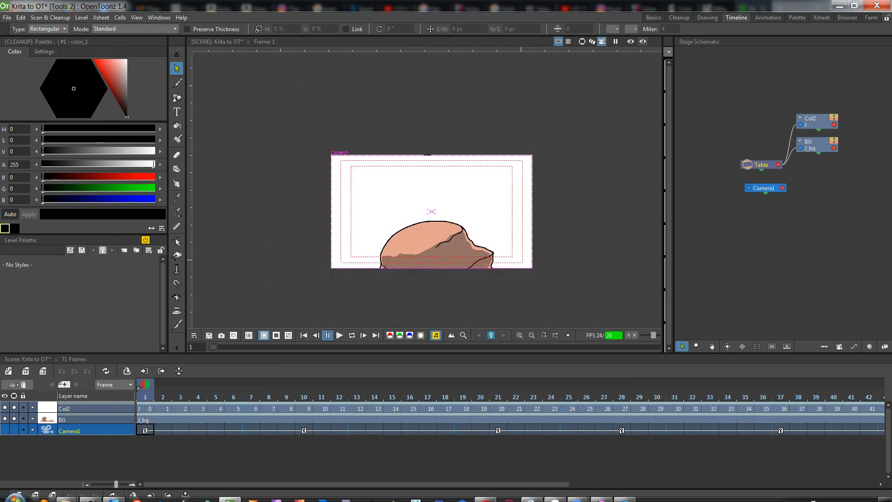
Switch to Windows Explorer and view the contents of the FFMPEG folder on the C: drive.
mouse_move(70, 499)
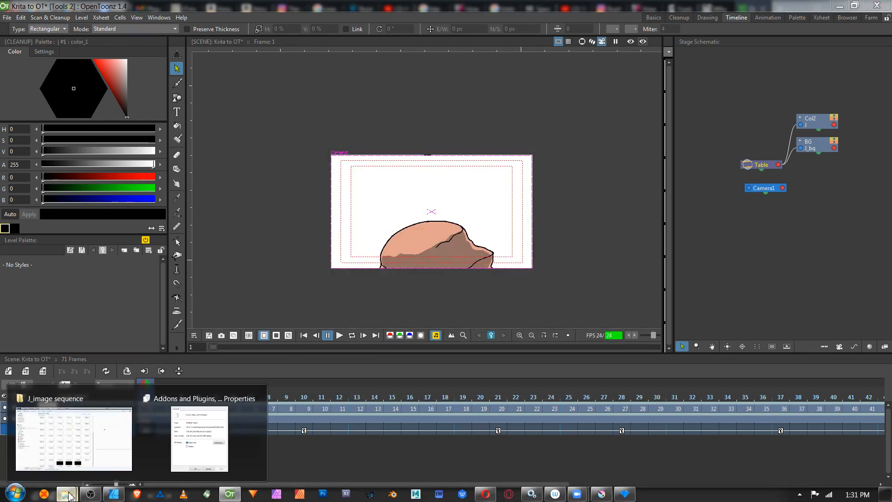
left_click(86, 430)
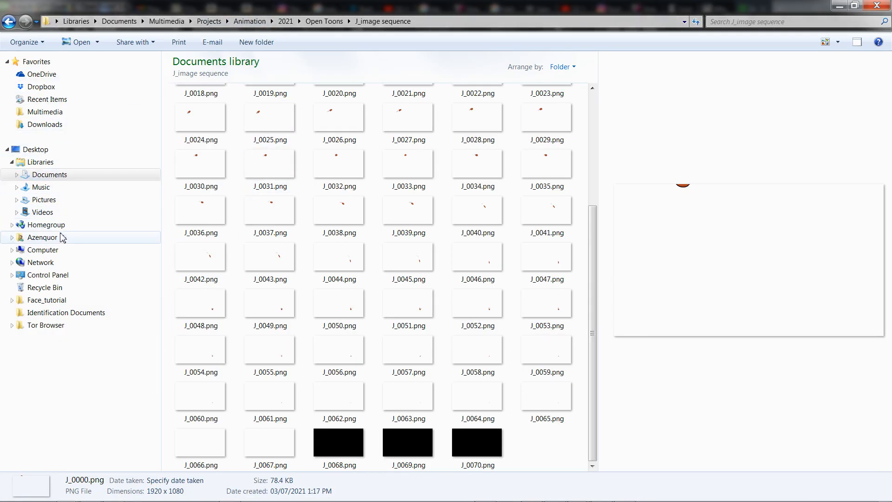
left_click(59, 250)
double_click(239, 93)
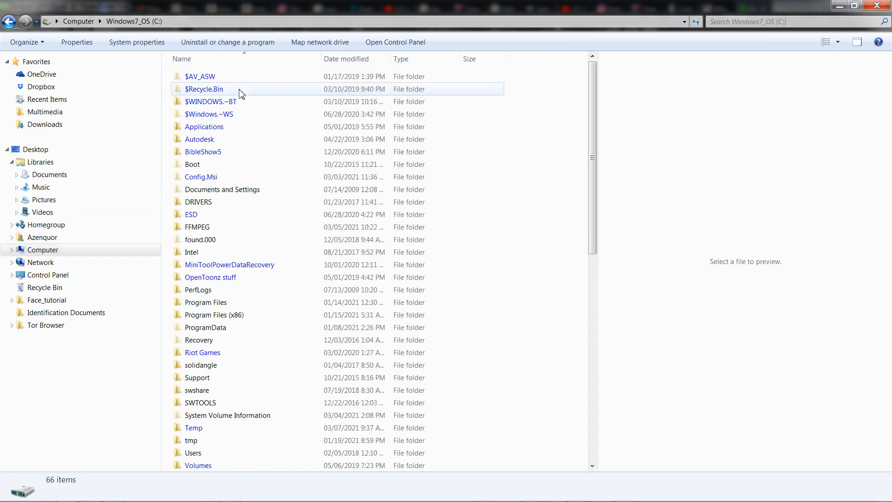
double_click(214, 230)
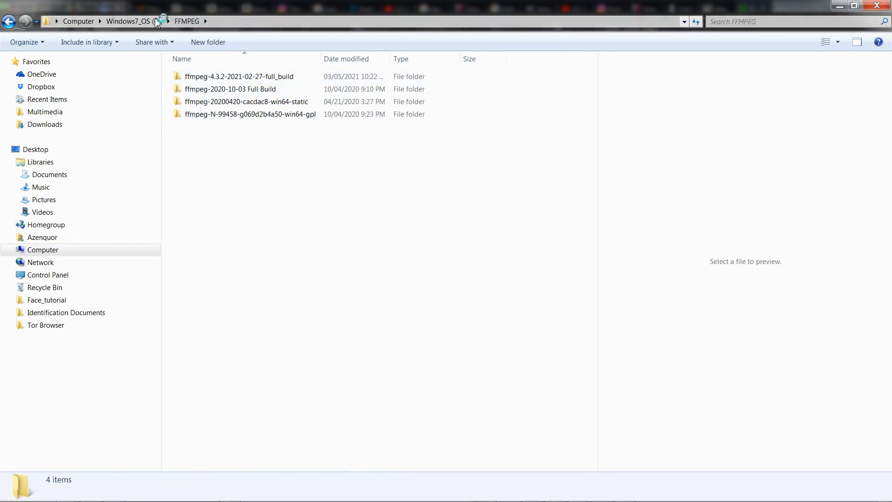
Open the outputs folder of the Tools 2 project inside the OpenToonz stuff folder on the C: drive.
left_click(134, 21)
double_click(205, 278)
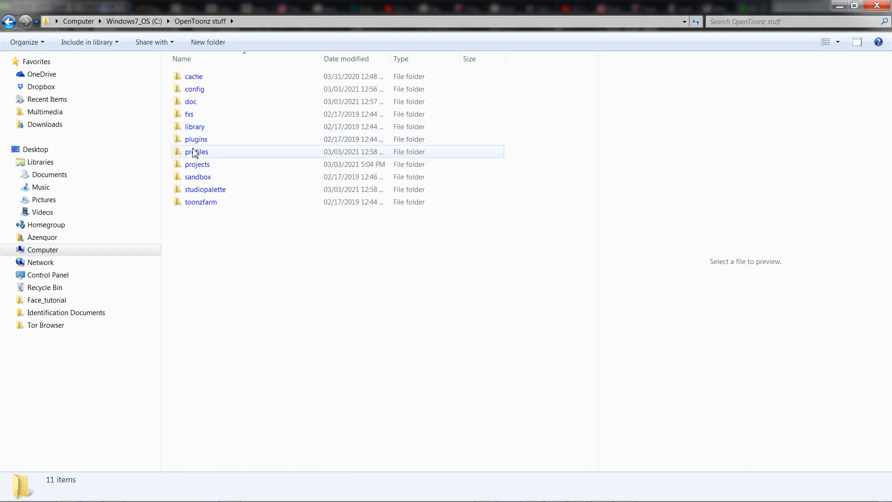
double_click(197, 164)
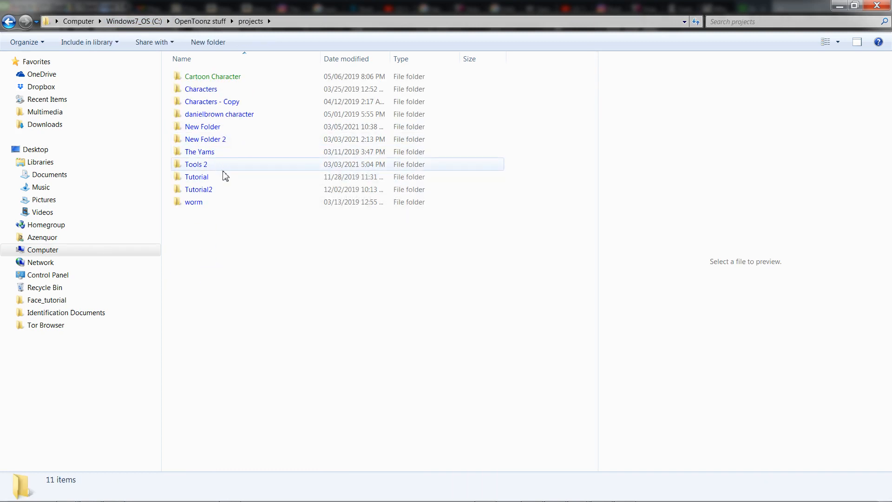
double_click(208, 165)
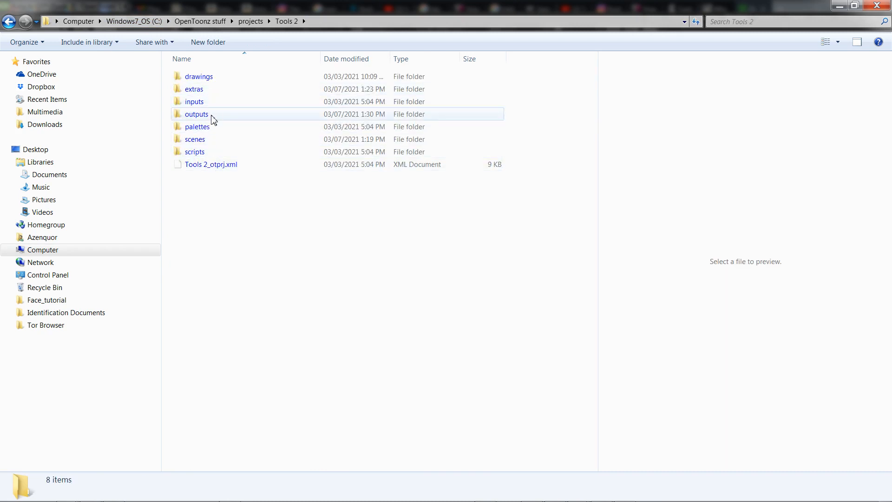
double_click(206, 114)
Play the rendered video Krita to OT.mp4 in VLC media player and close the player.
left_click(205, 99)
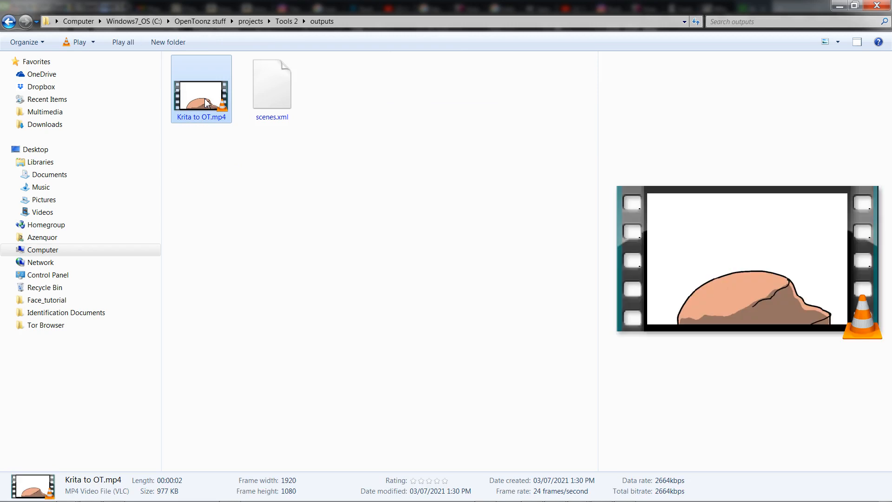
right_click(205, 99)
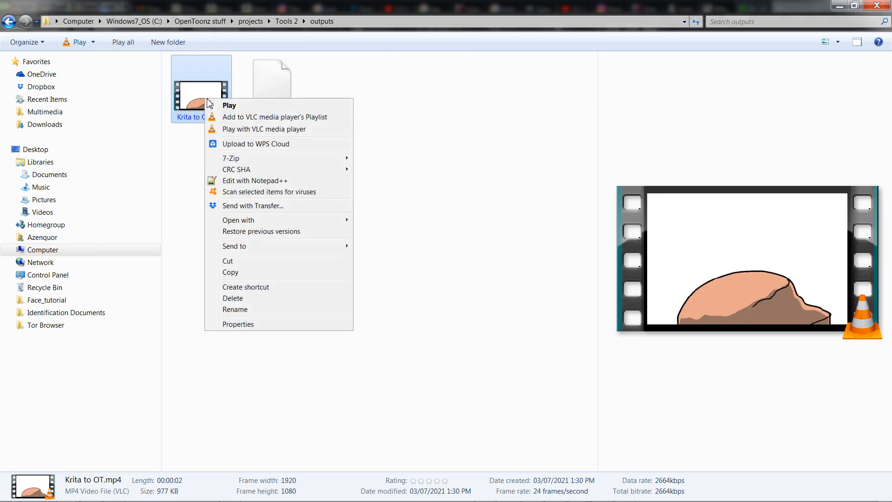
left_click(233, 105)
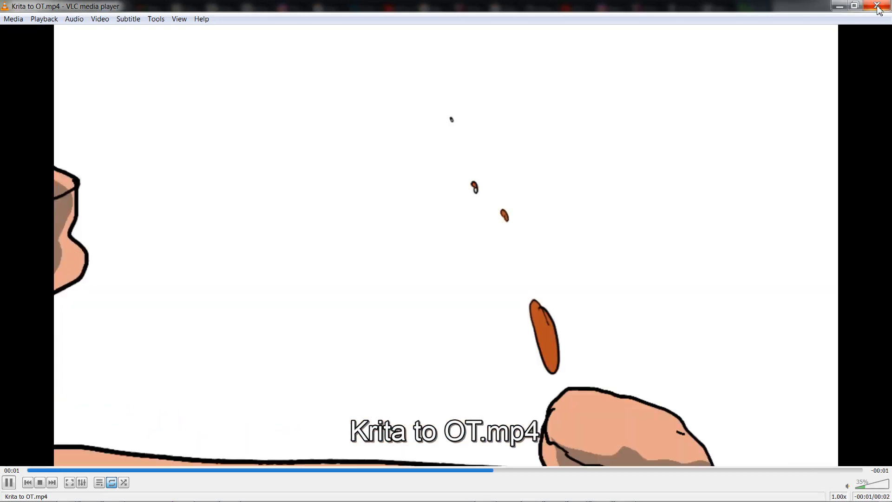
left_click(877, 6)
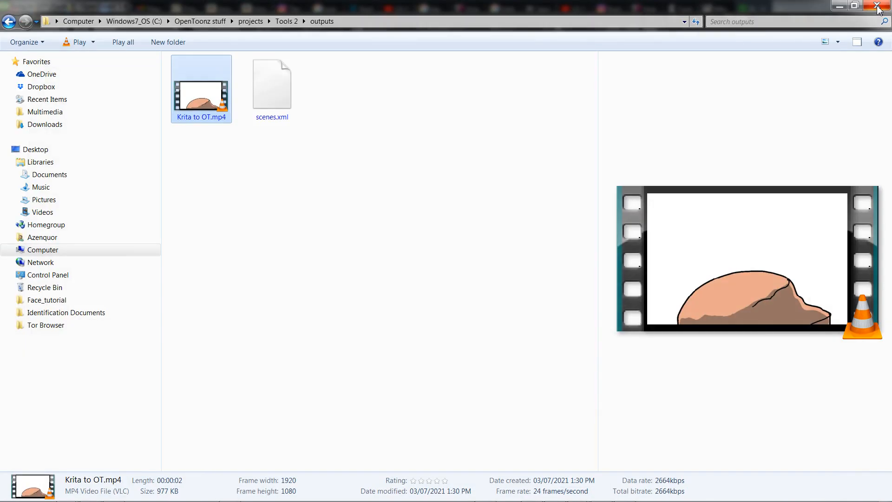
Switch to the web browser, search for "splash sfx" in a new tab, and look through the sound effect results.
key("alt+Tab")
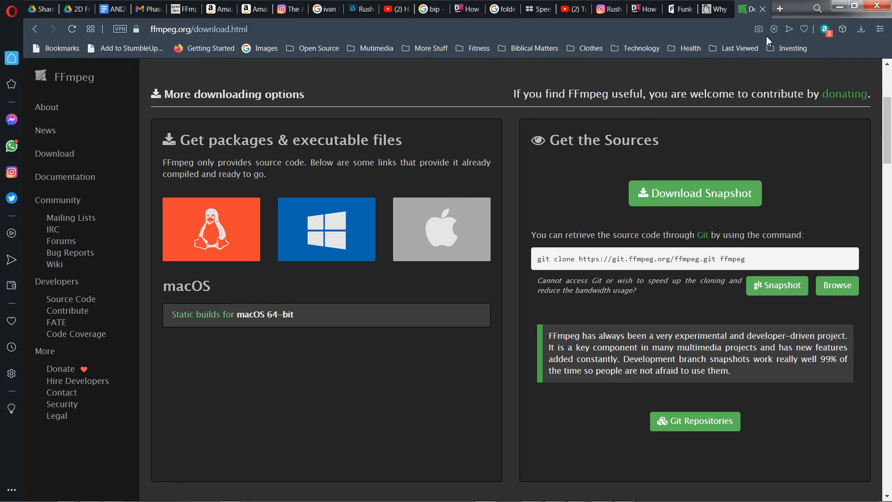
left_click(779, 9)
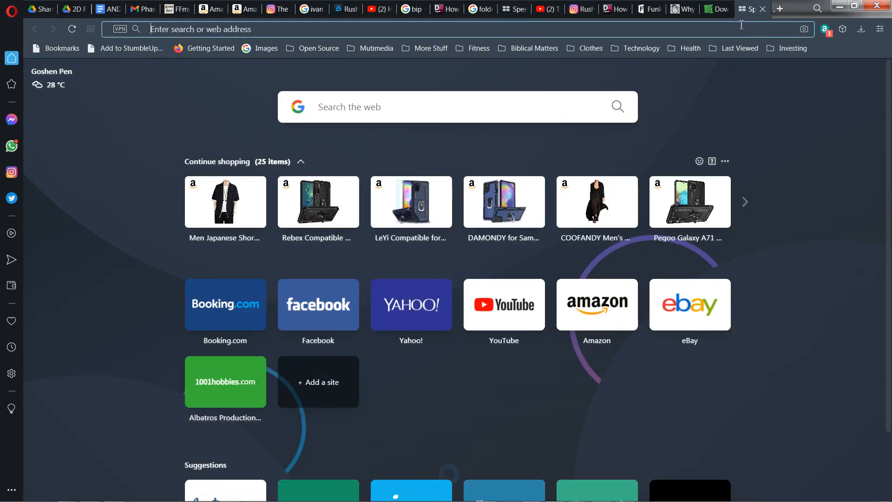
type("splash")
key("Return")
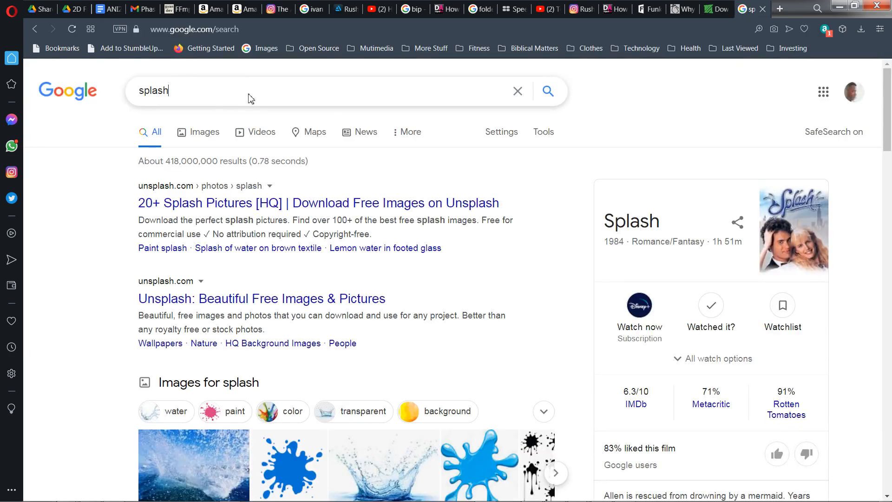
left_click_drag(251, 98, 46, 77)
left_click(184, 91)
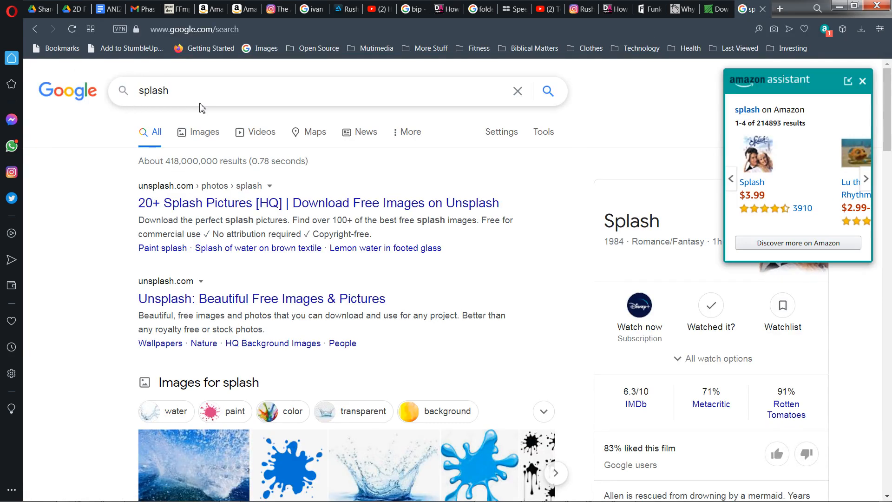
type("sfx")
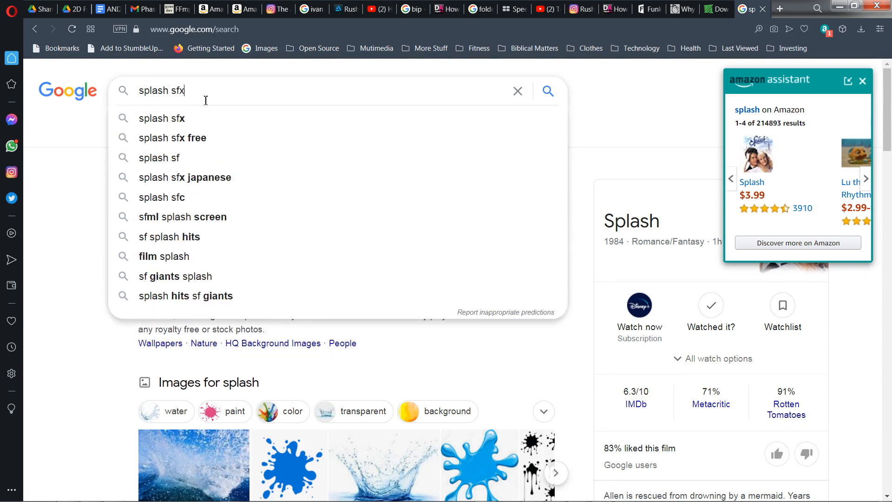
key("Return")
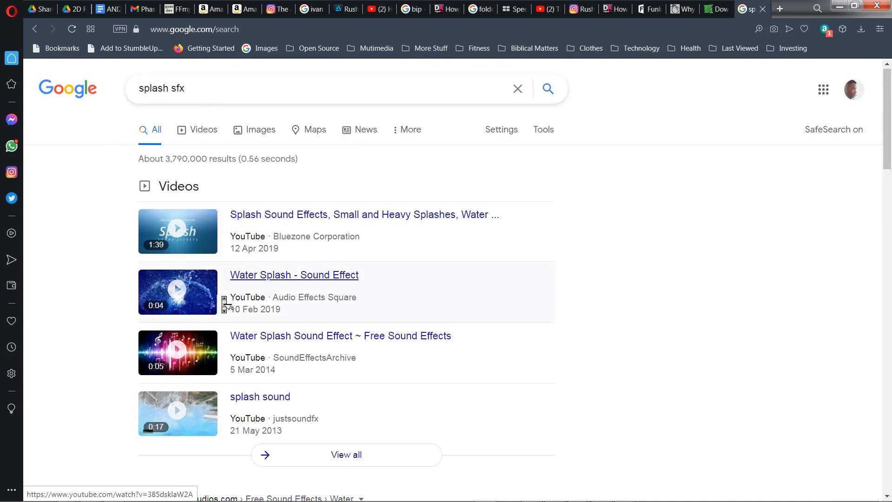
scroll(224, 304, "down", 7)
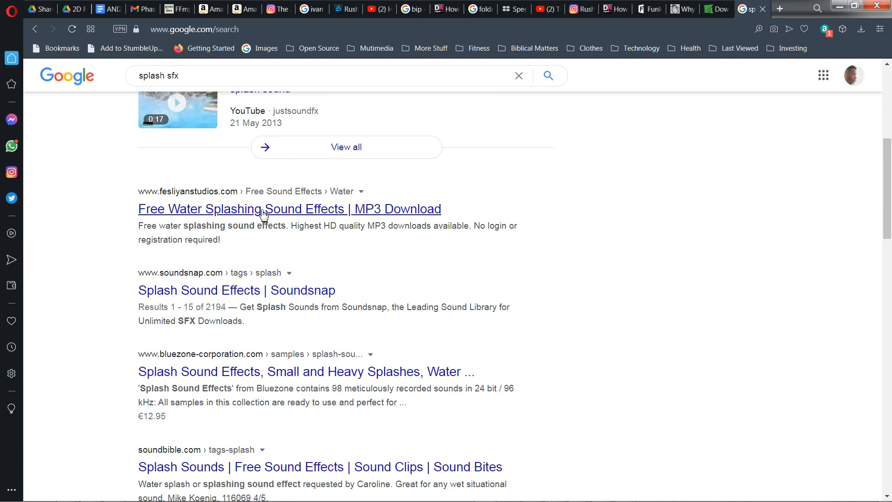
mouse_move(567, 489)
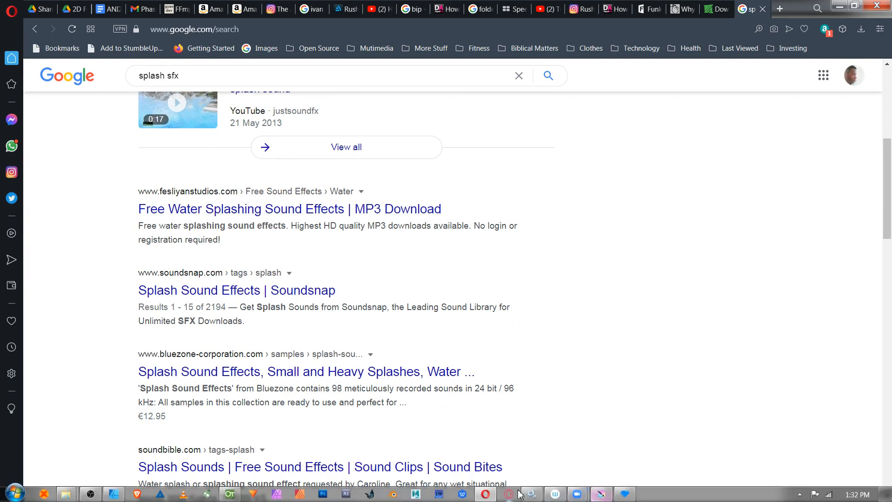
Switch back to the Krita to OT scene in OpenToonz.
left_click(230, 493)
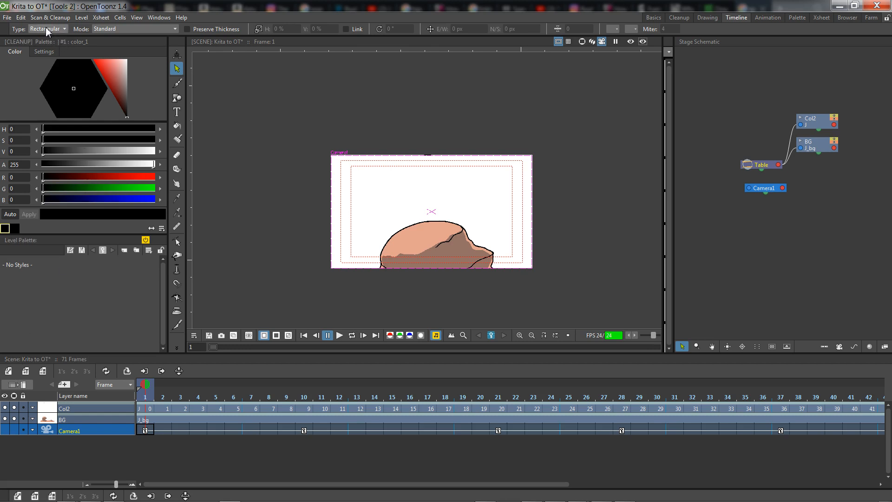
left_click(7, 17)
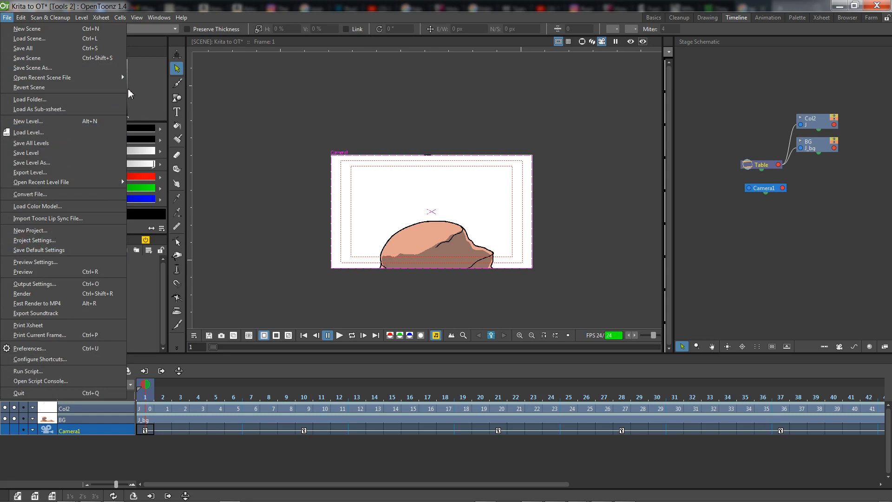
left_click(235, 91)
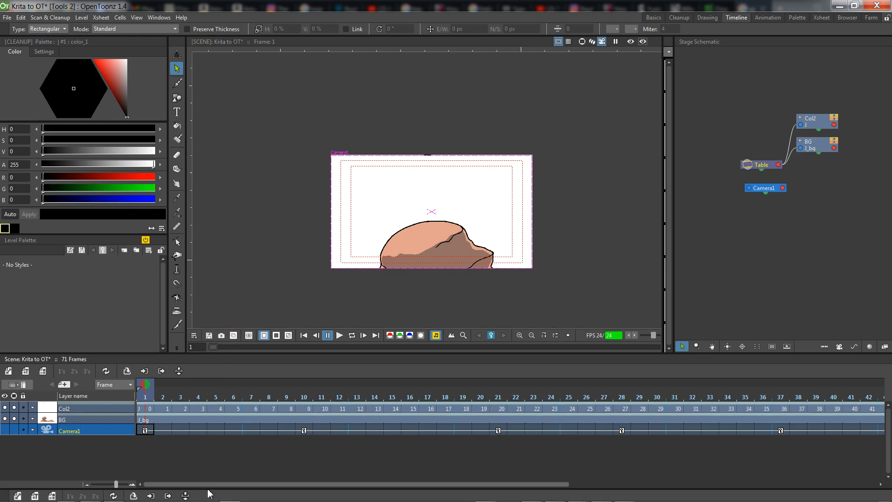
Switch to Windows Explorer and open the Bouncy folder under Royalty Free Music > Kevin McLeod in the Music library.
mouse_move(73, 491)
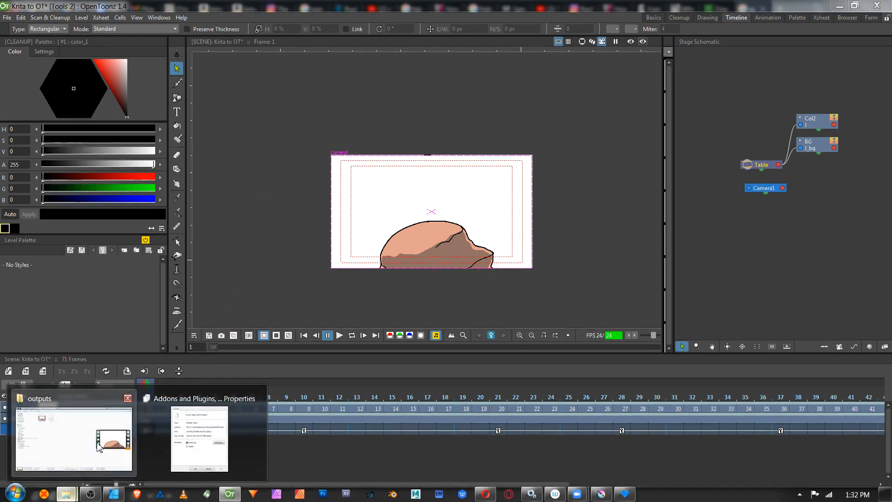
left_click(74, 437)
left_click(55, 187)
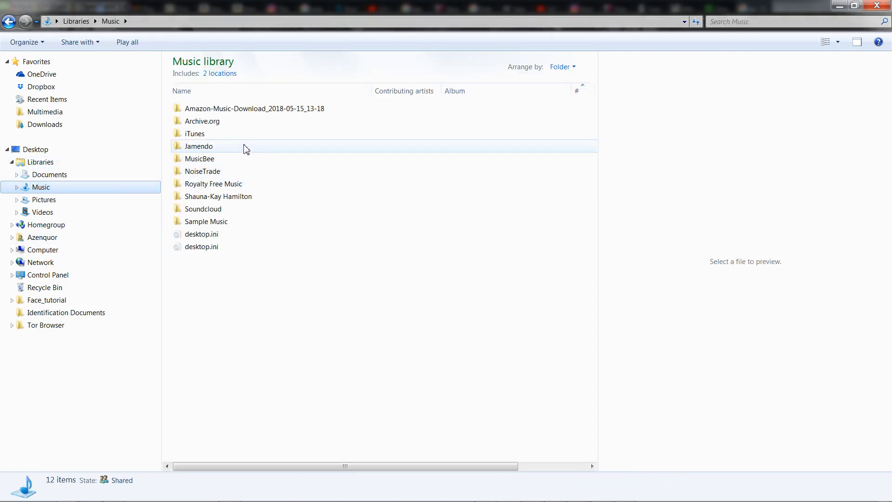
double_click(245, 111)
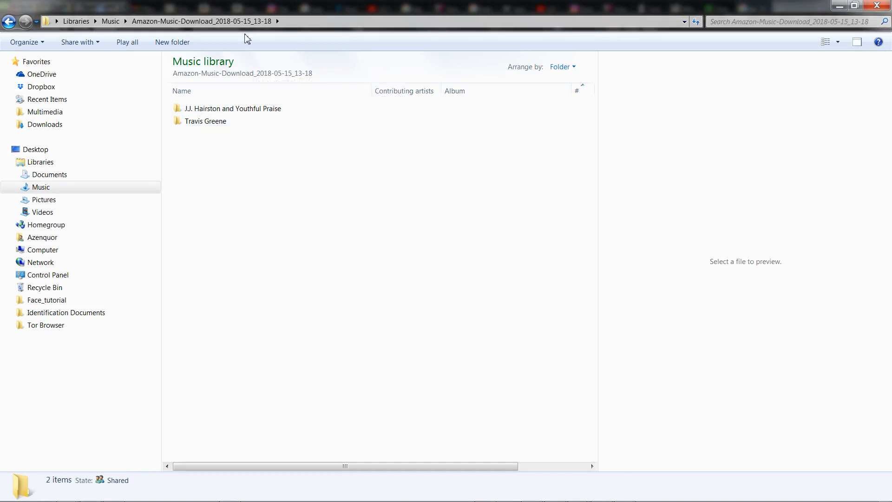
left_click(113, 21)
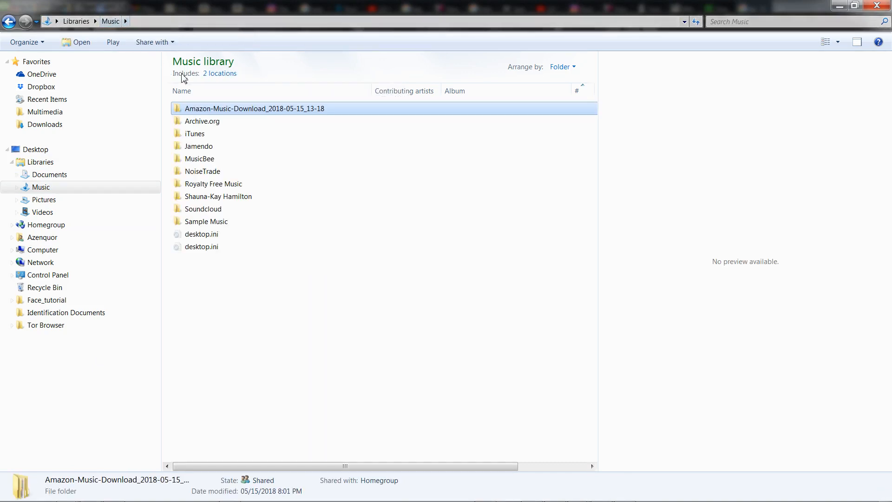
double_click(219, 184)
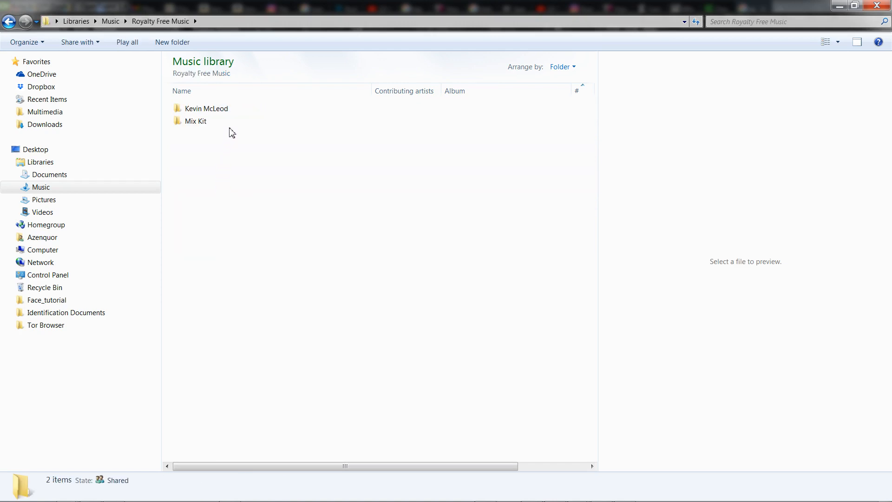
double_click(234, 117)
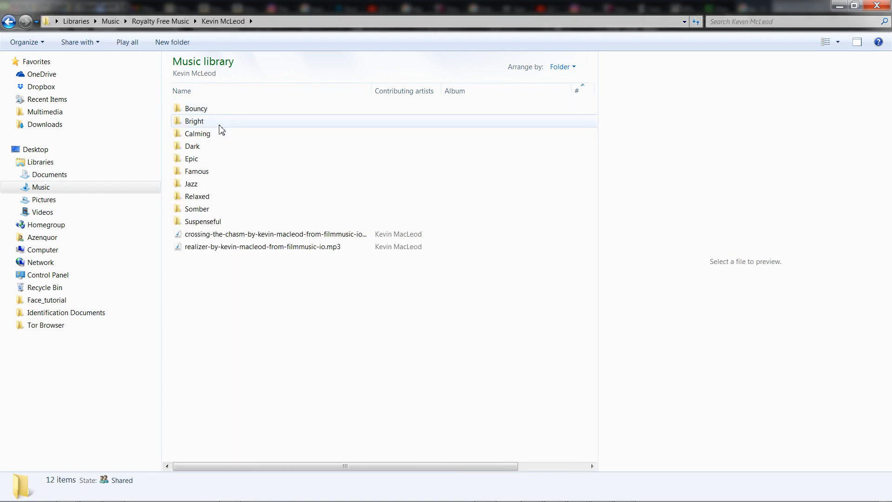
left_click(222, 114)
double_click(222, 114)
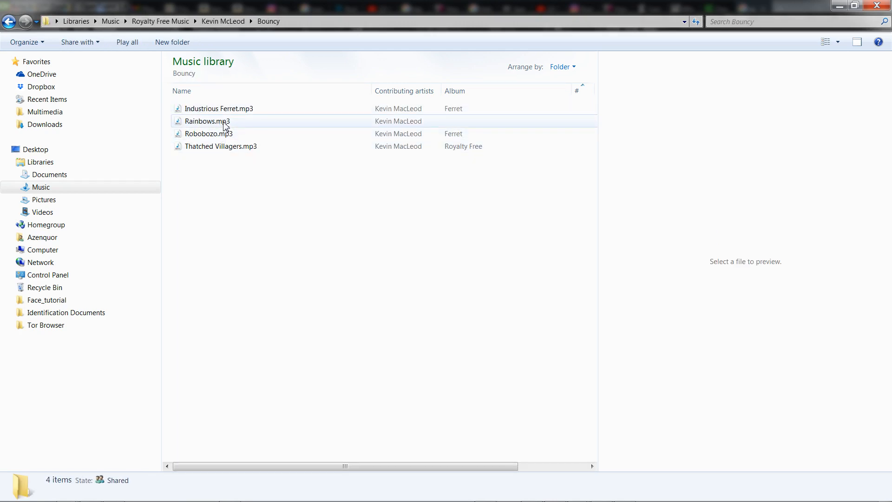
Add Industrious Ferret.mp3 to the OpenToonz scene, loading it from its original location, and close the Explorer window.
left_click(223, 109)
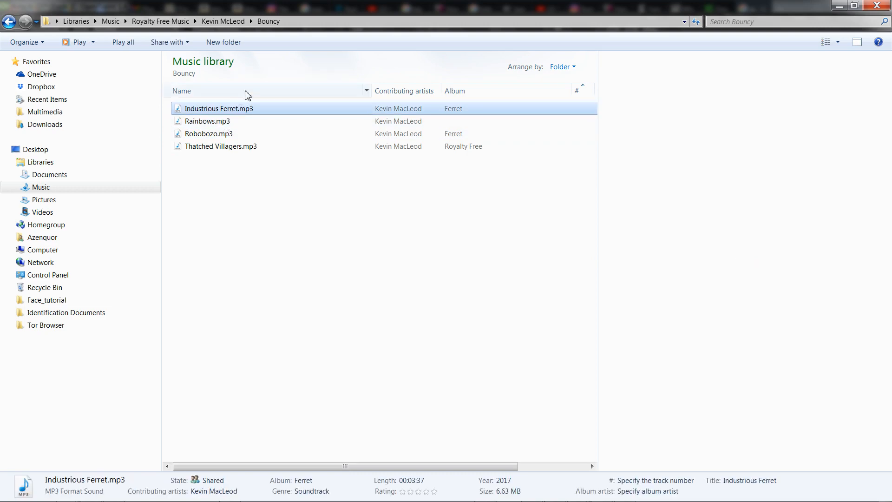
left_click_drag(305, 16, 521, 73)
left_click_drag(568, 181, 213, 266)
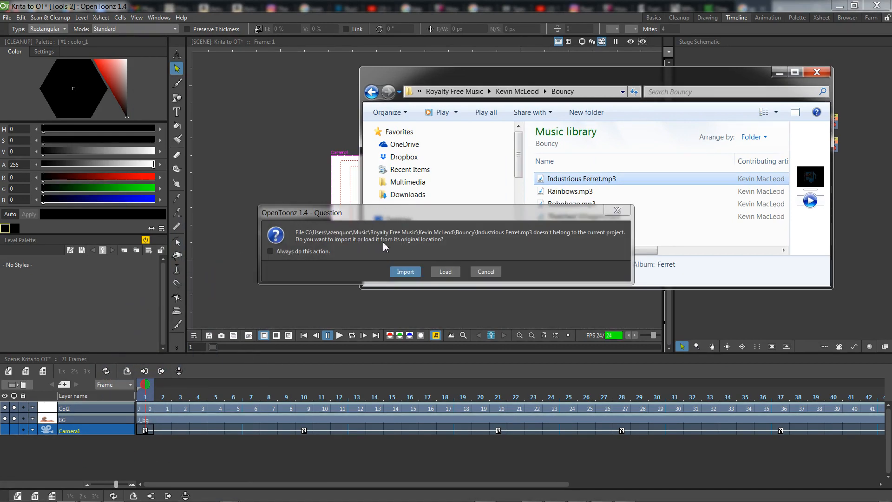
left_click(440, 273)
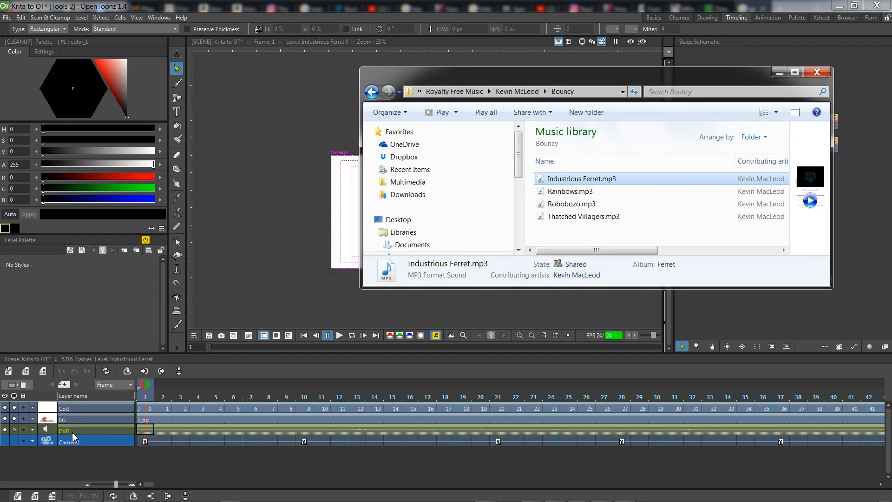
left_click(817, 72)
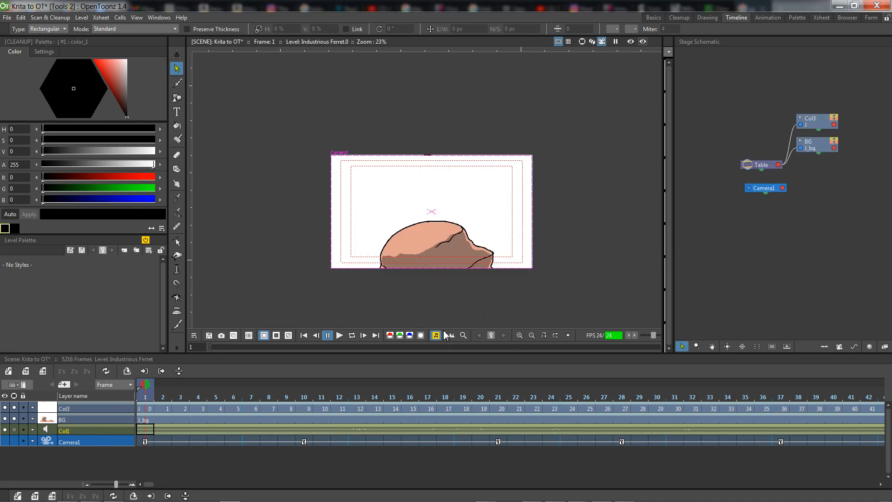
Play the scene with its soundtrack, and stop playback after the animation has ended.
left_click(339, 335)
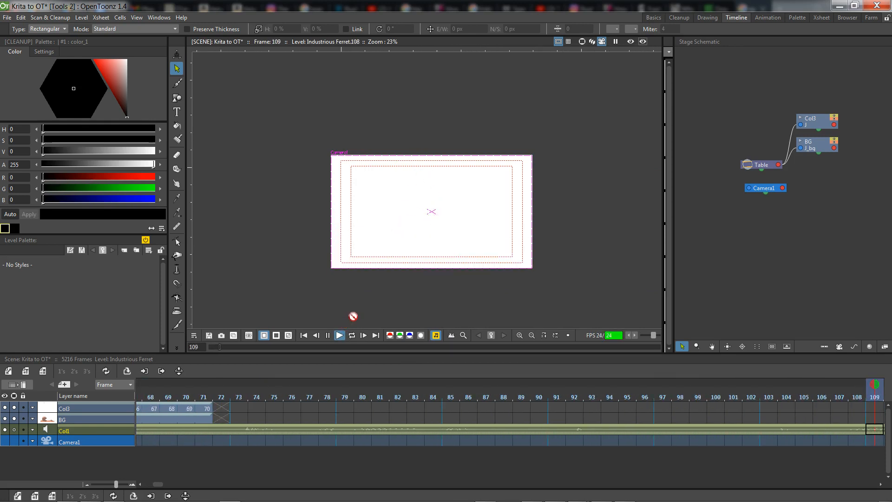
key("space")
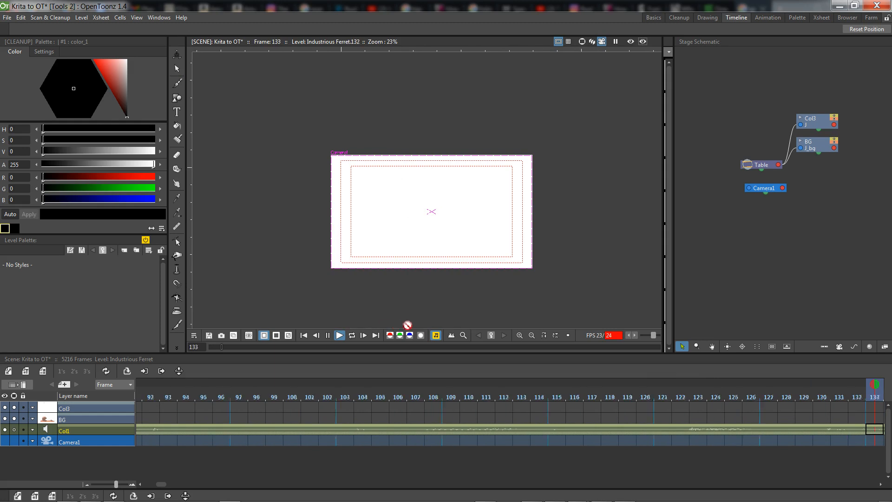
left_click(328, 335)
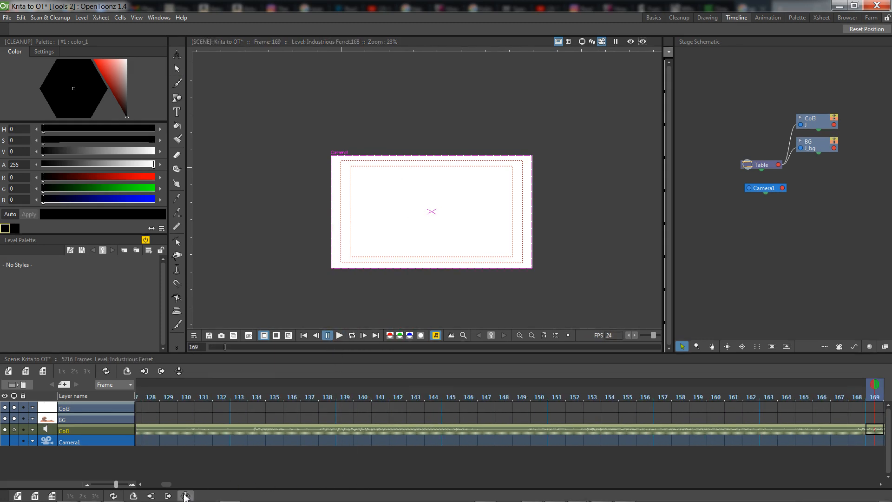
Select frame 72 of the sound layer, just past the last frame of the animation.
left_click_drag(166, 484, 156, 485)
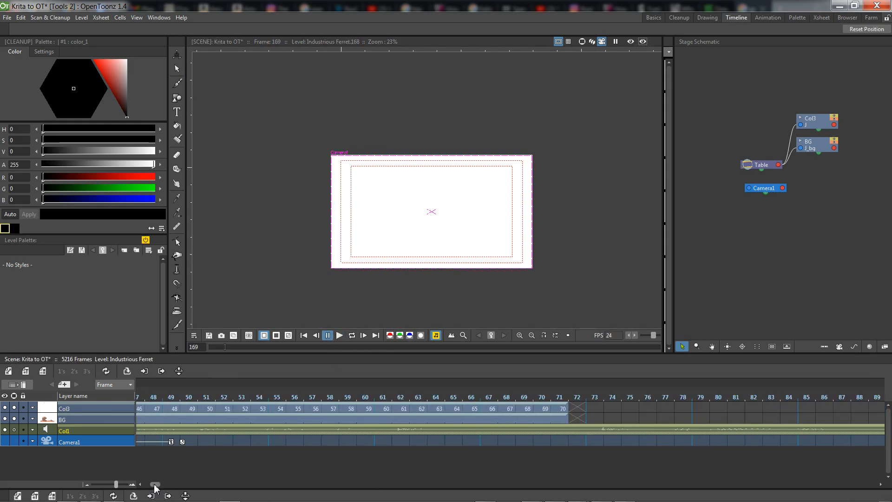
left_click(573, 430)
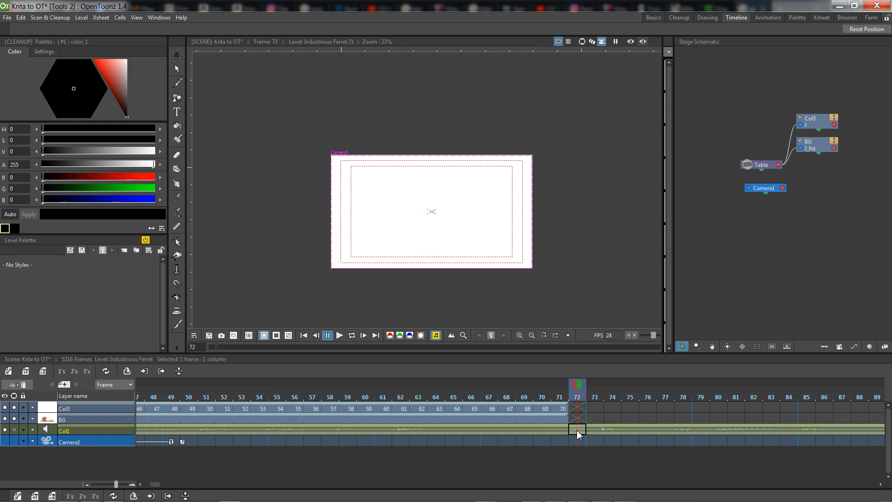
left_click(595, 419)
left_click(579, 430)
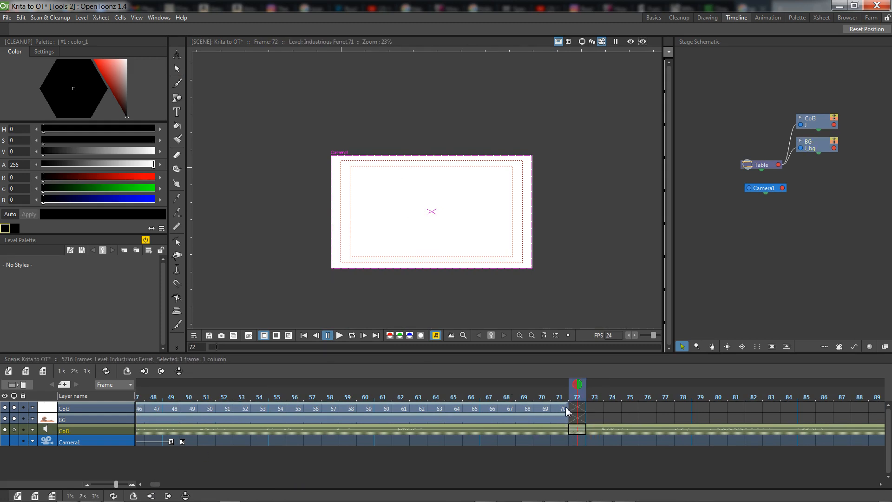